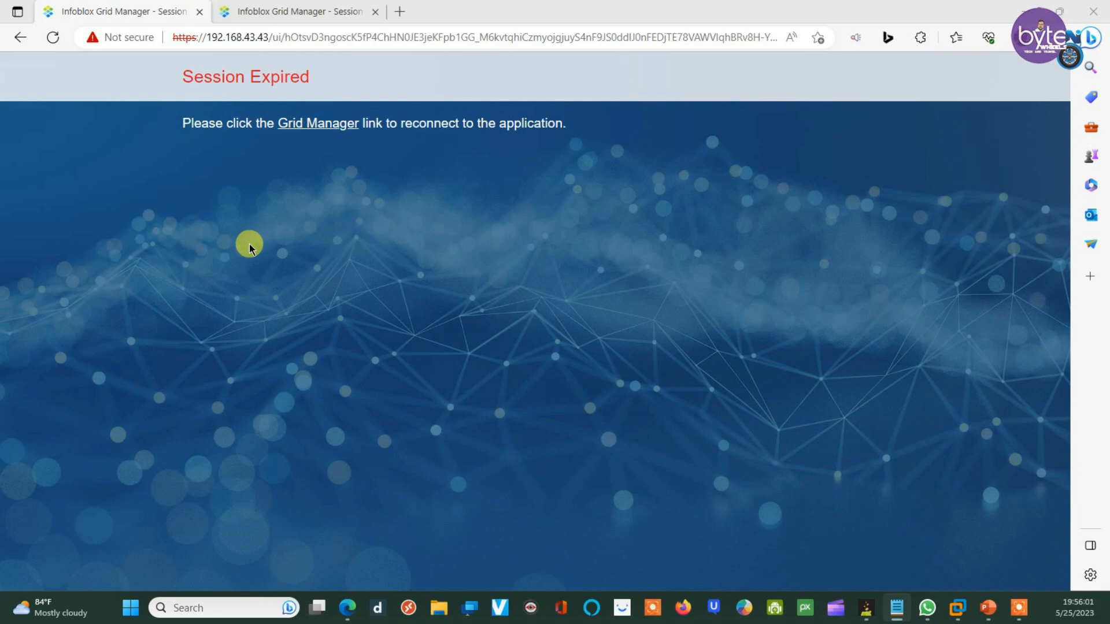
Step: Paste 192.168.43.43 into a new Notepad note and start a new line below it
left_click(269, 7)
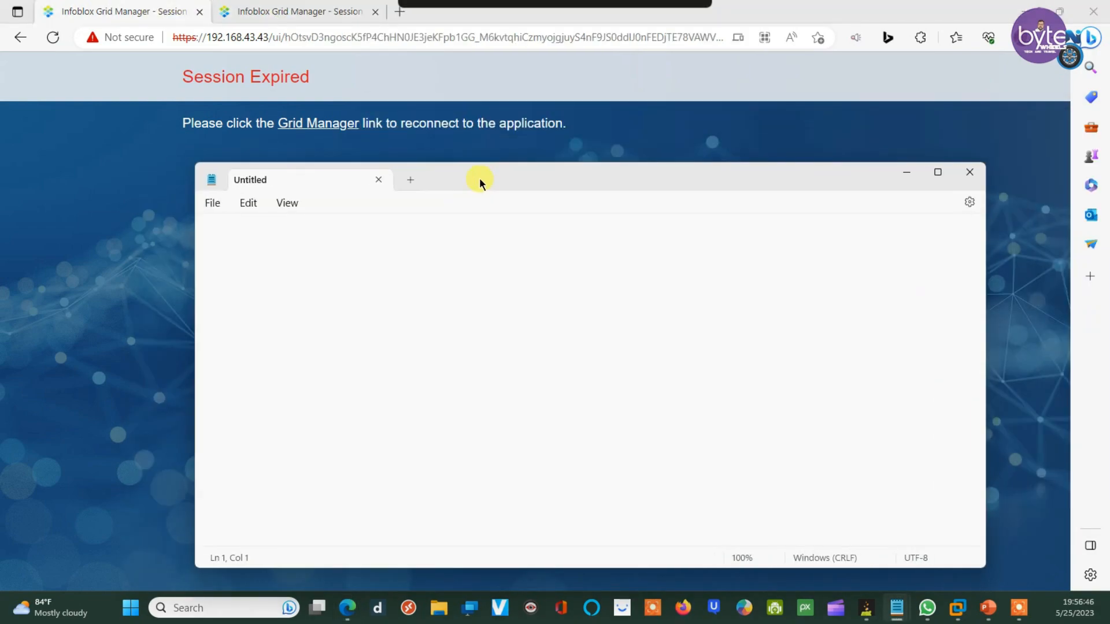
left_click_drag(480, 178, 487, 203)
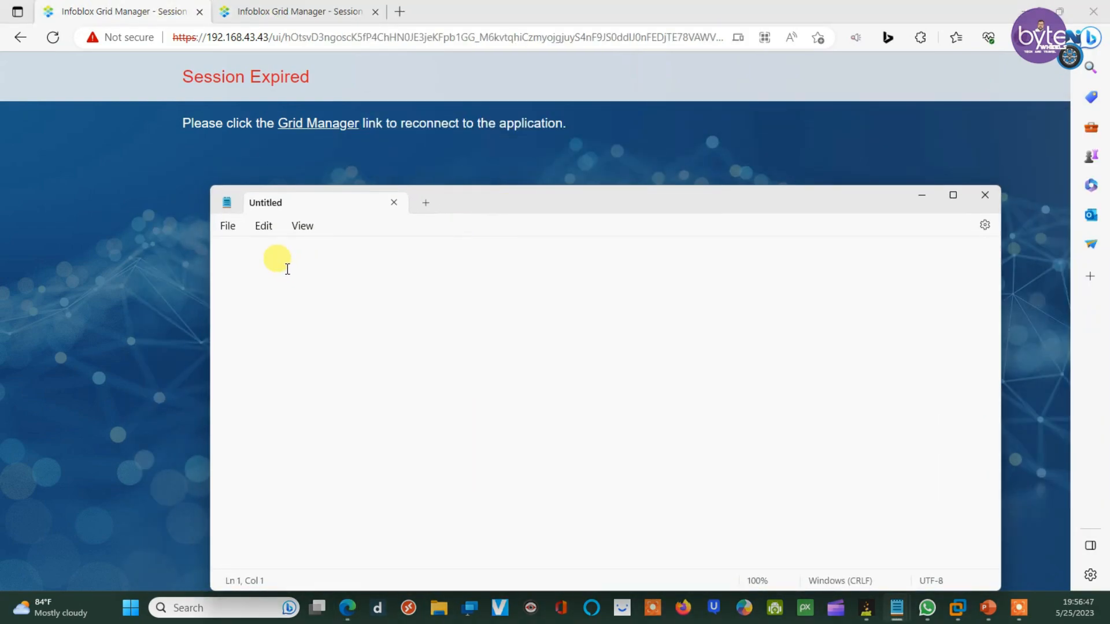
type("192.168.43.43")
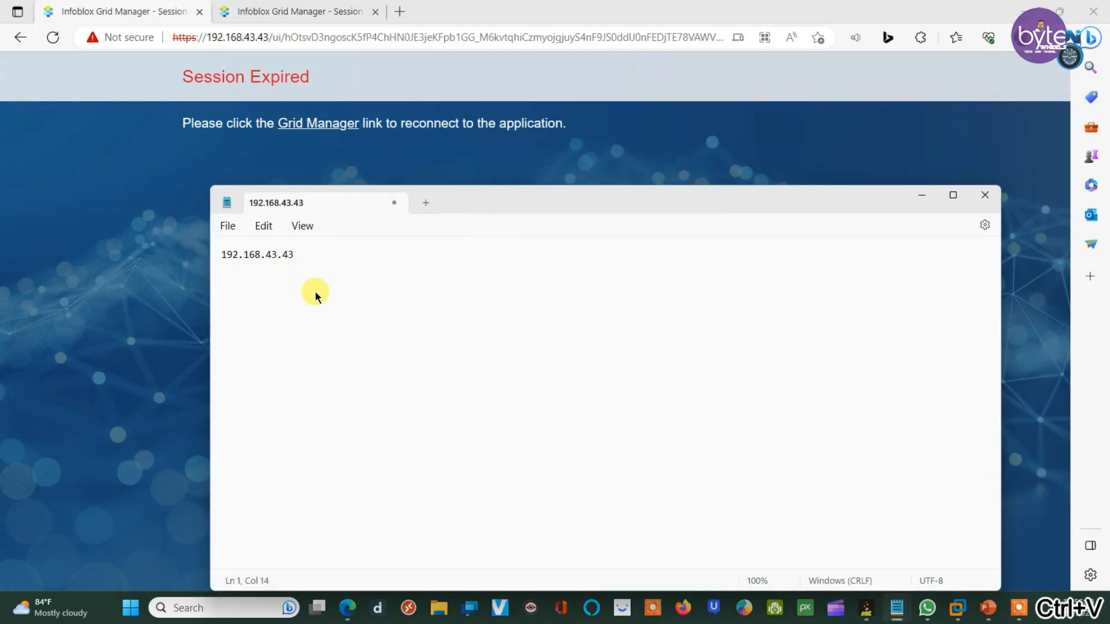
key("Return")
key("Return")
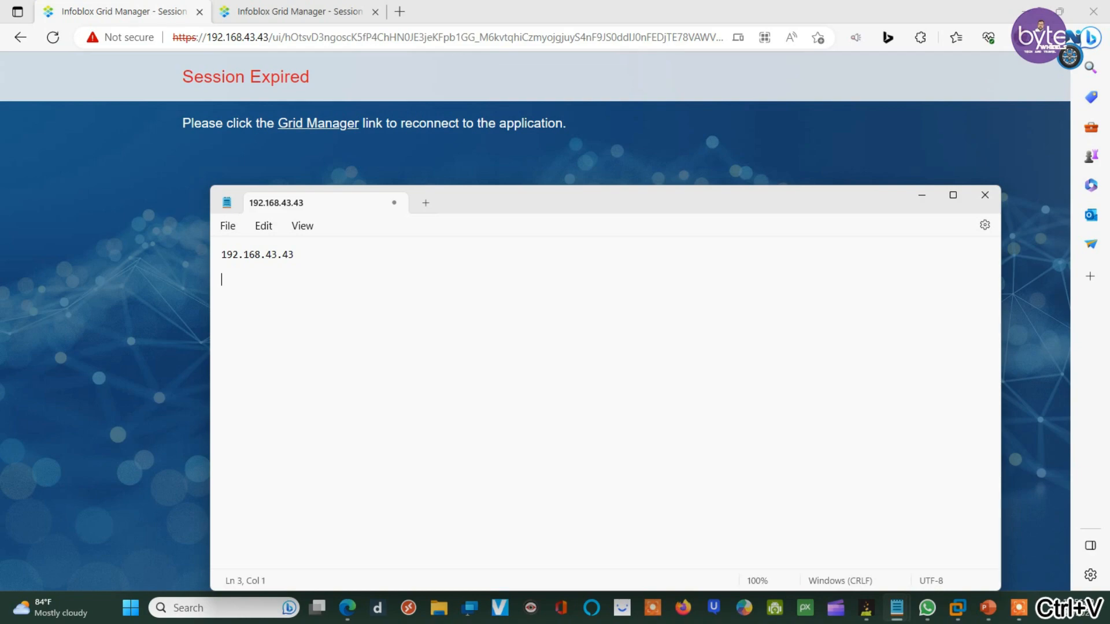
left_click(273, 11)
Step: Reconnect and sign back in to the 192.168.43.44 Grid Manager, then return to the .43 dashboard
left_click(268, 38)
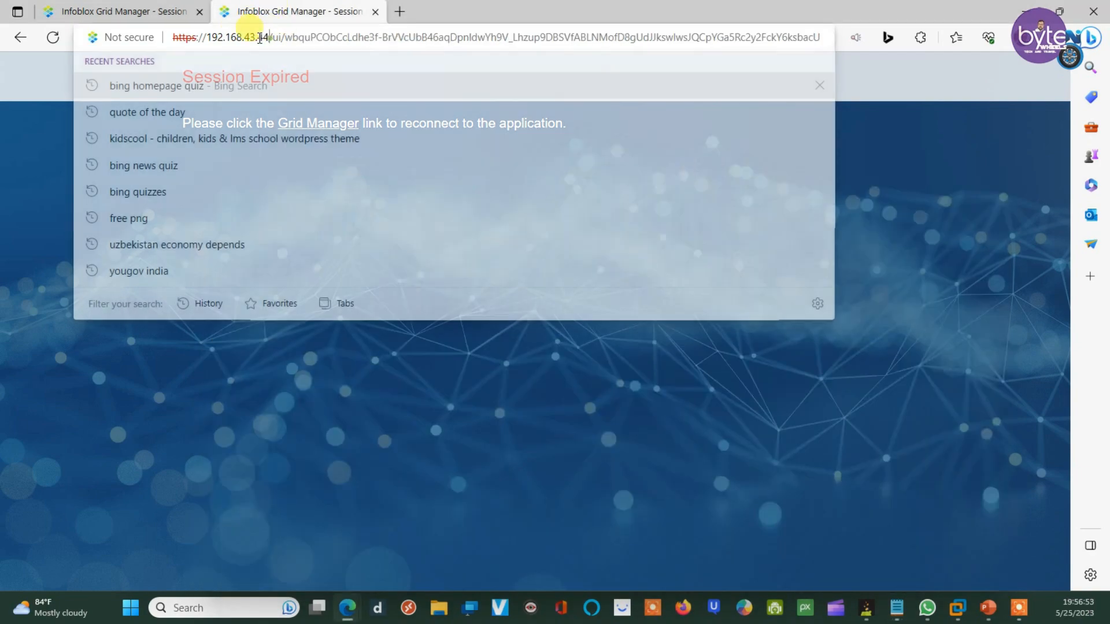
double_click(264, 38)
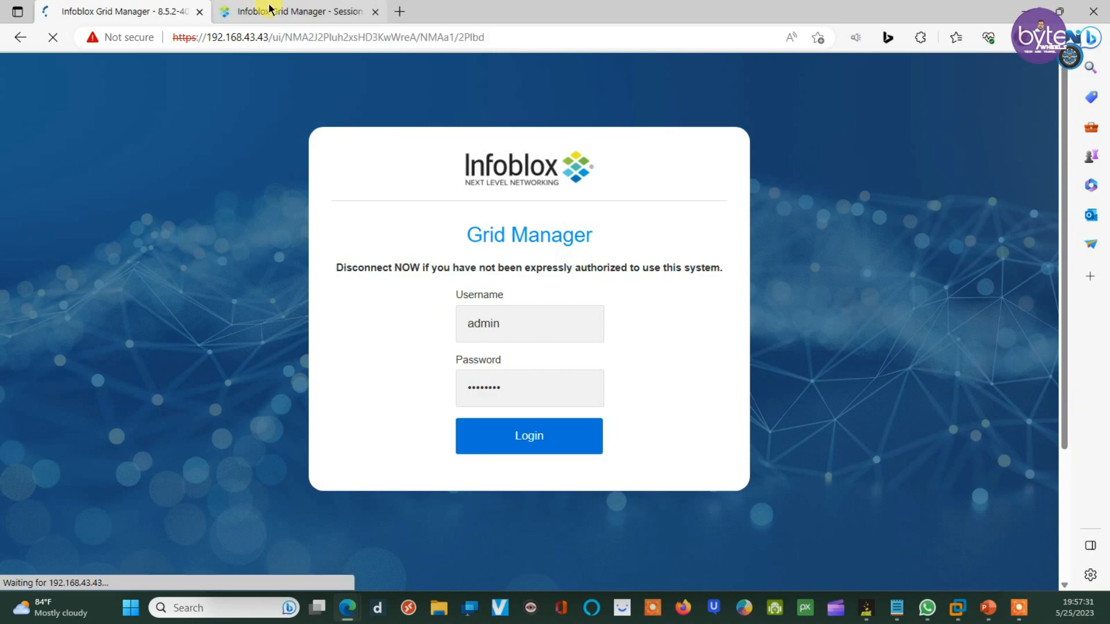
left_click(274, 8)
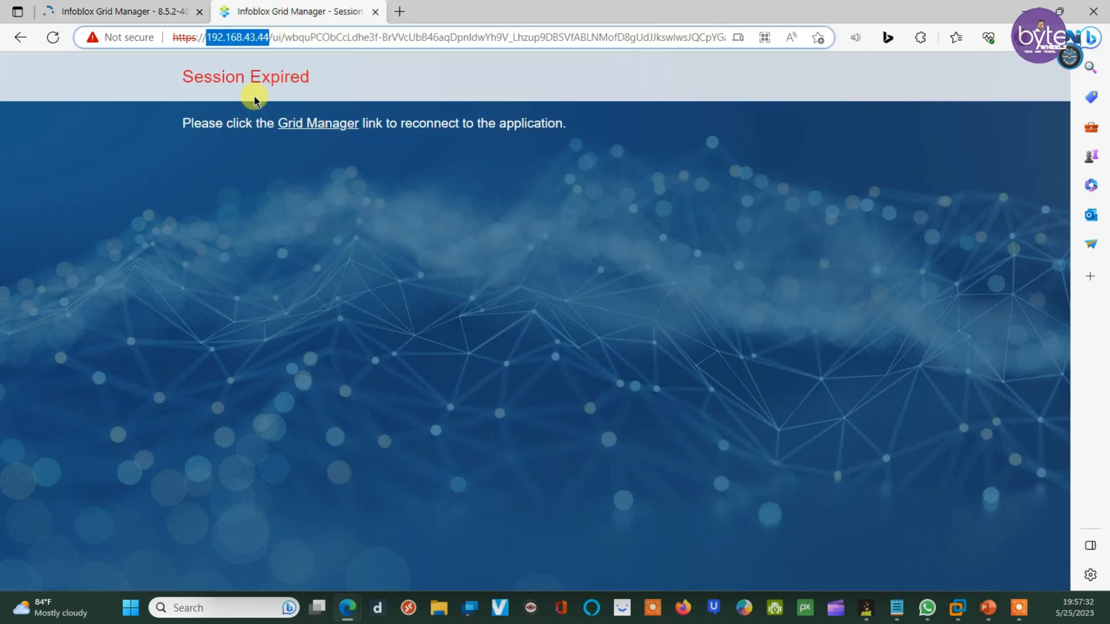
left_click(314, 124)
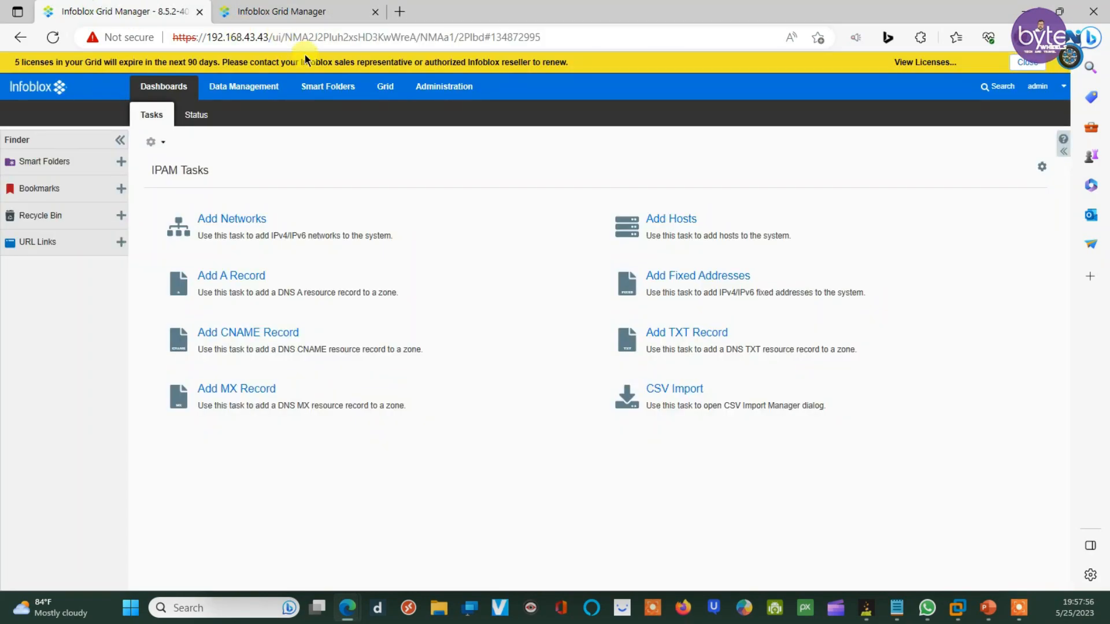
left_click(341, 13)
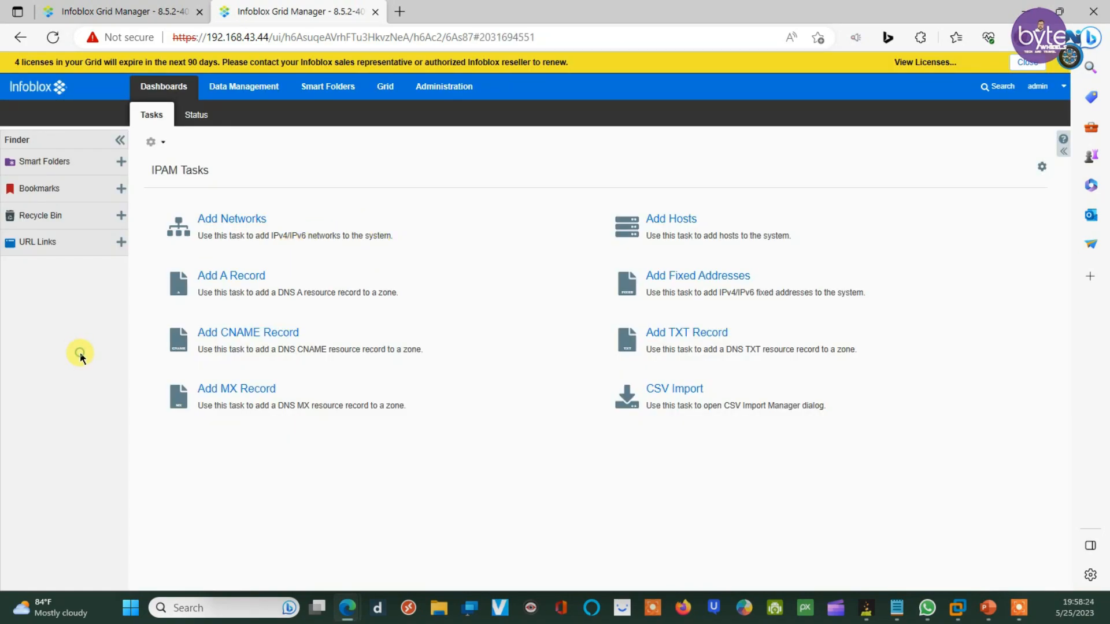
left_click(84, 19)
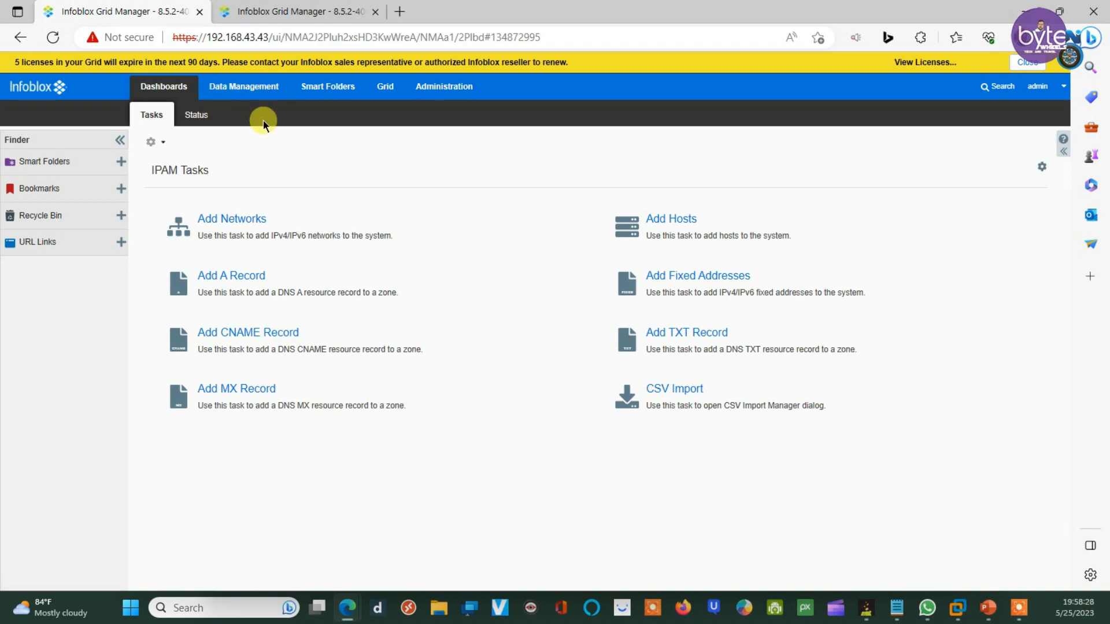
Step: Copy the member name dns2.infoblox.localdomain from the Grid Members list after widening the Name column
left_click(386, 88)
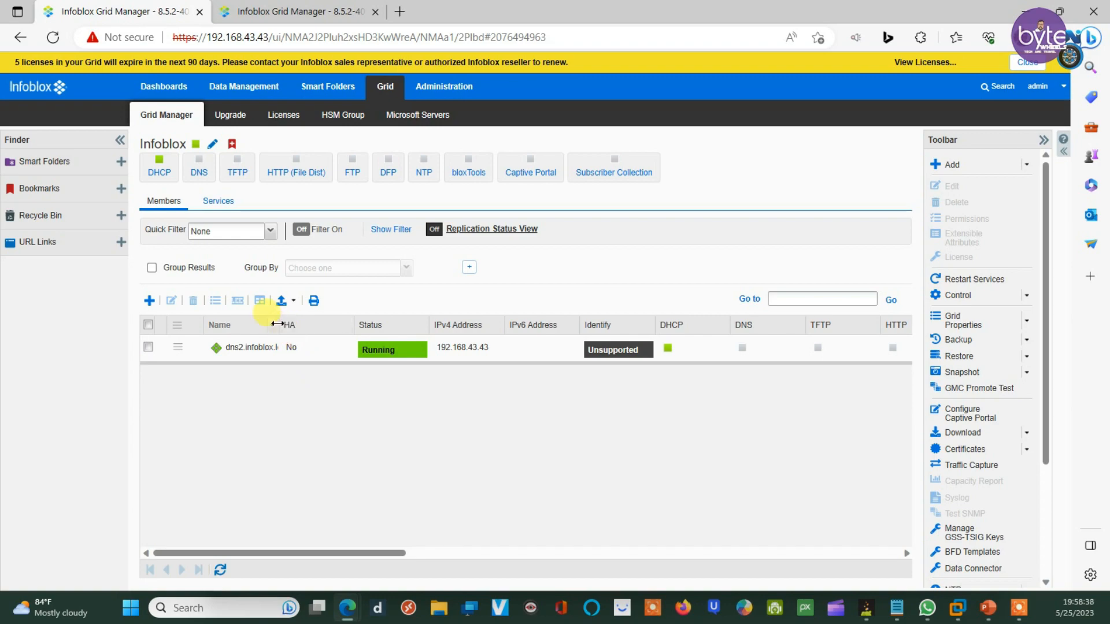
left_click_drag(283, 327, 366, 325)
double_click(310, 349)
key("ctrl+c")
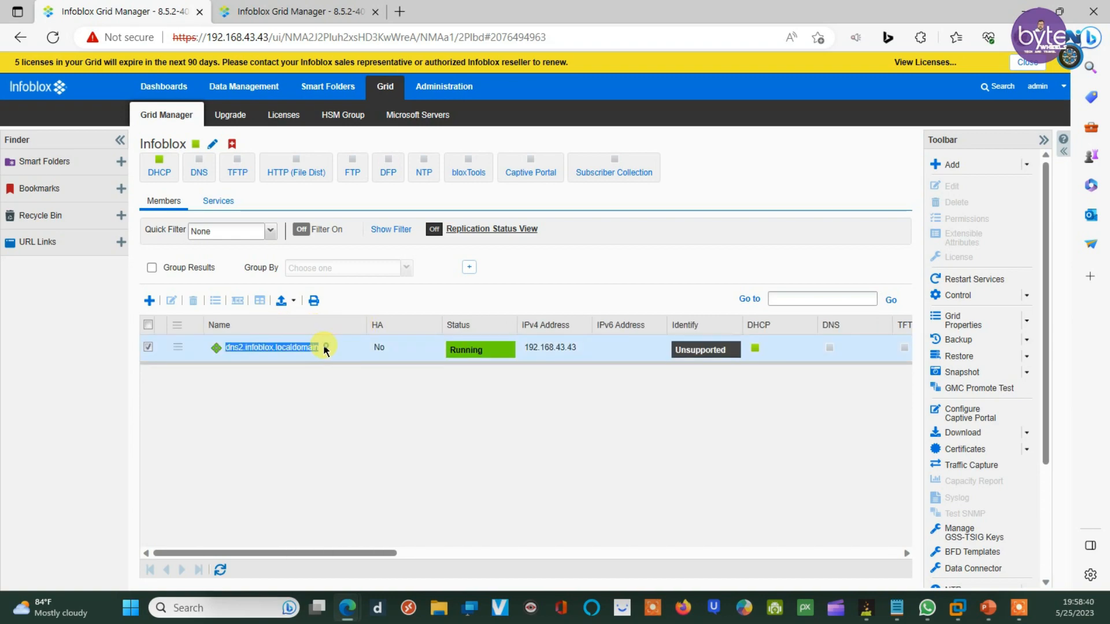
right_click(297, 346)
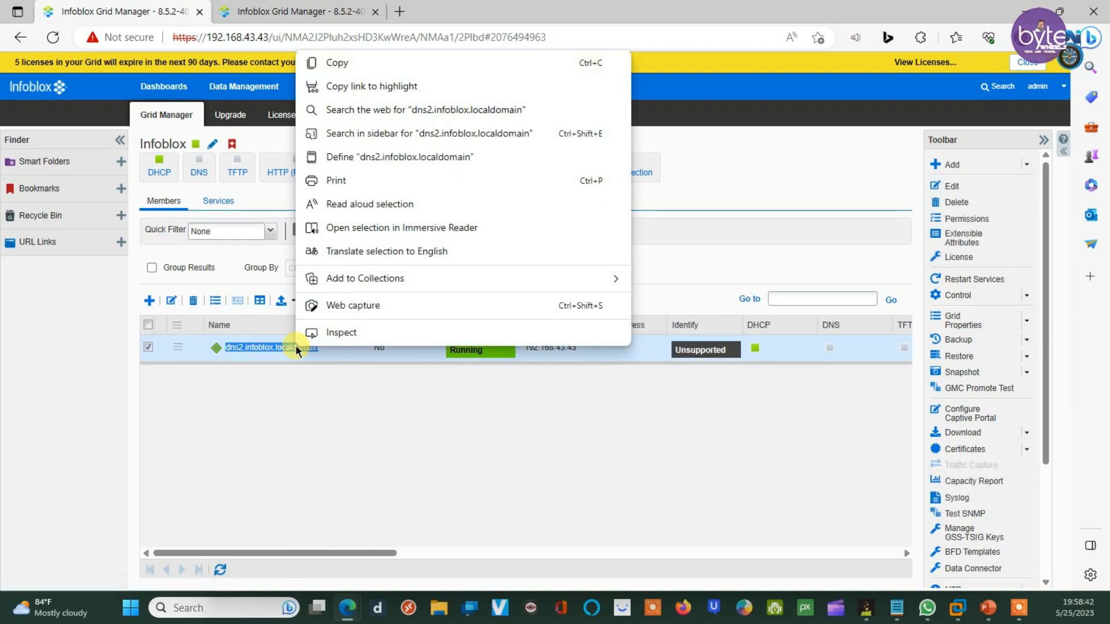
left_click(331, 63)
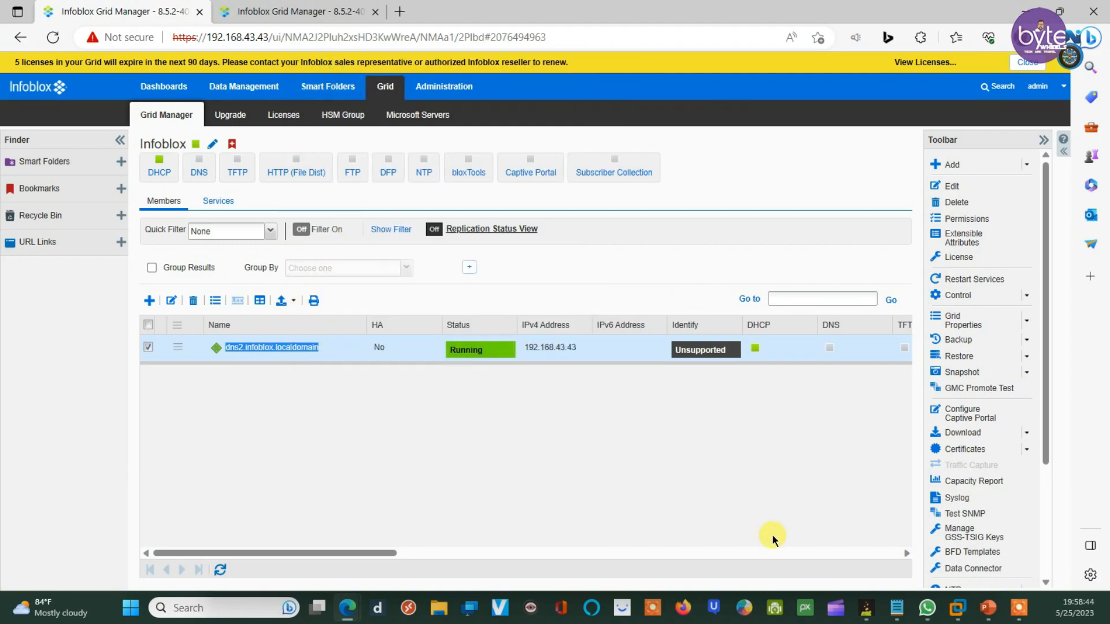
left_click(896, 608)
Step: Append dns2.infoblox.localdomain to the 192.168.43.43 line in the note
left_click(929, 549)
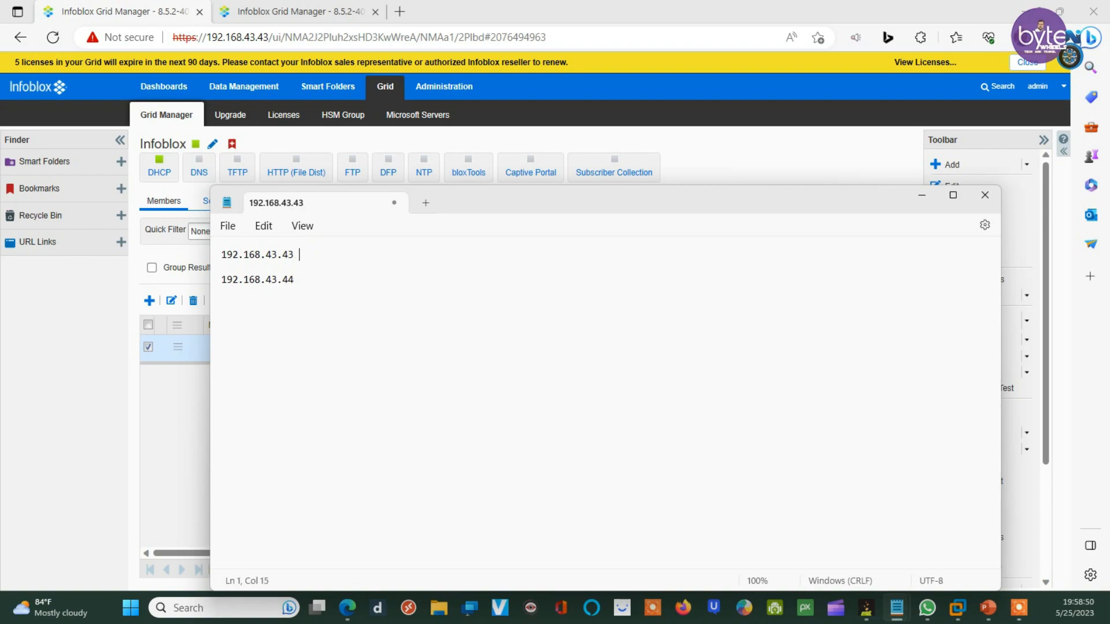
key("ctrl+g")
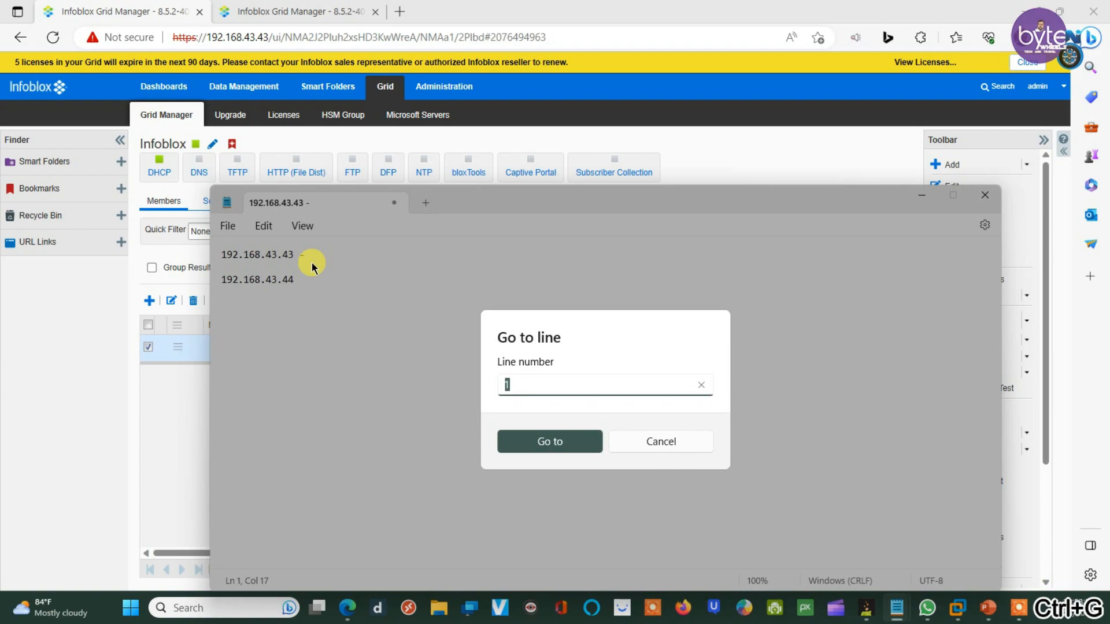
left_click(710, 448)
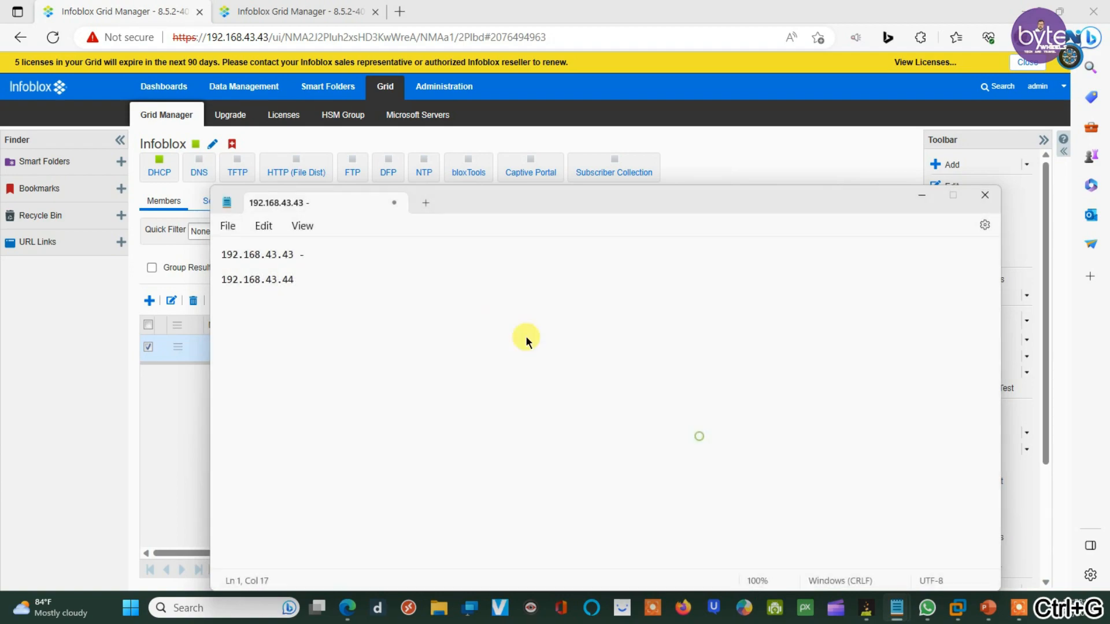
key("ctrl+v")
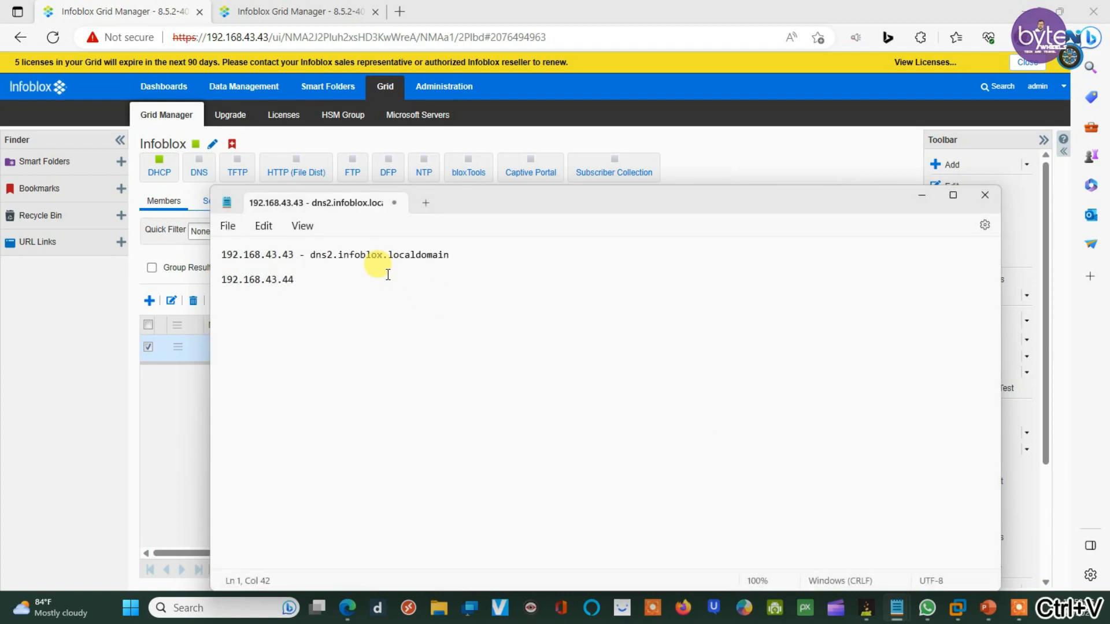
Step: Append ' - dns1.infoblox.localdomain' to the 192.168.43.44 line
left_click(320, 279)
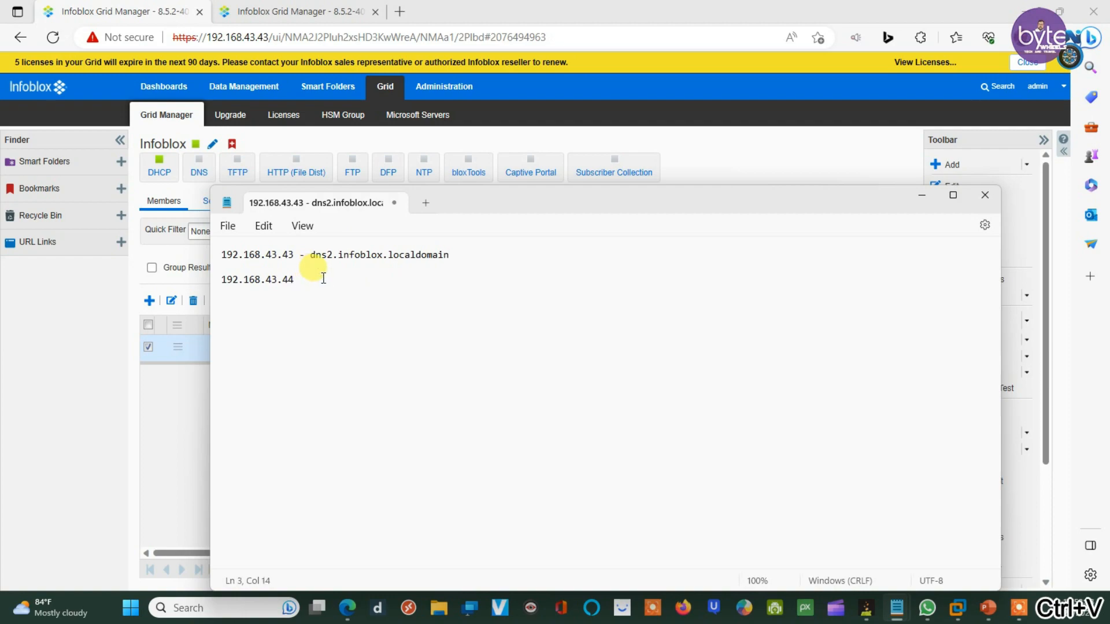
type("-")
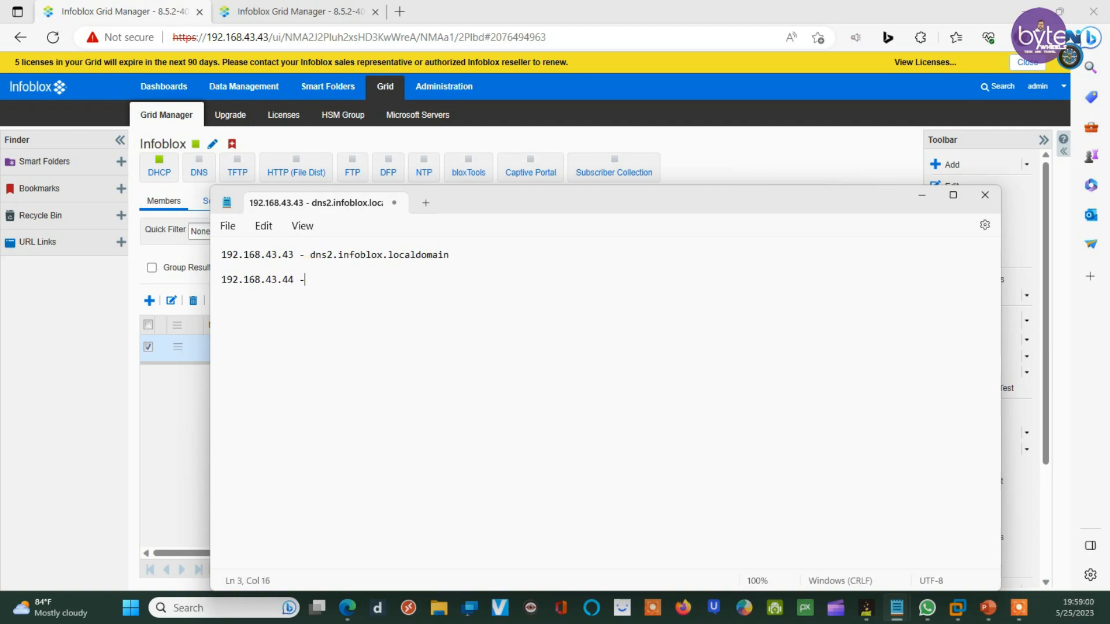
key("ctrl+v")
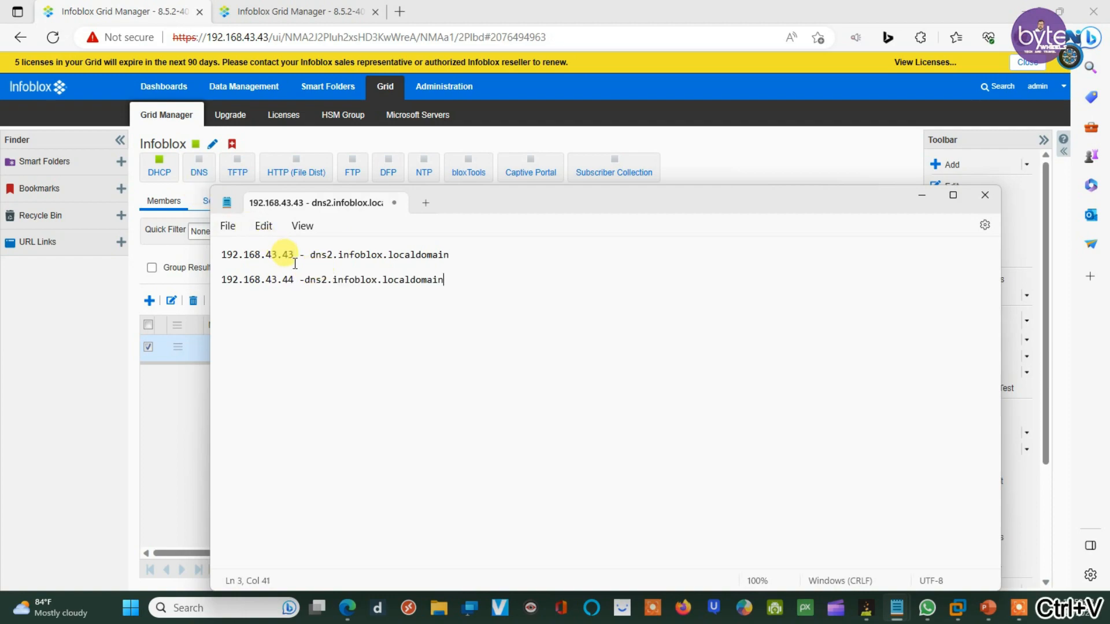
left_click(305, 281)
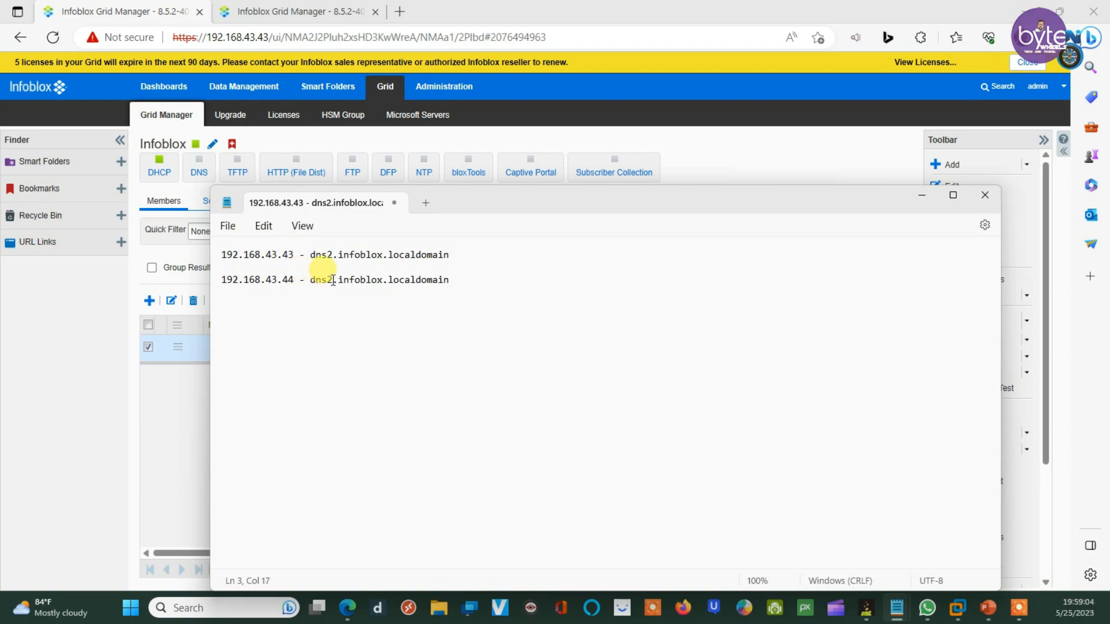
key("BackSpace")
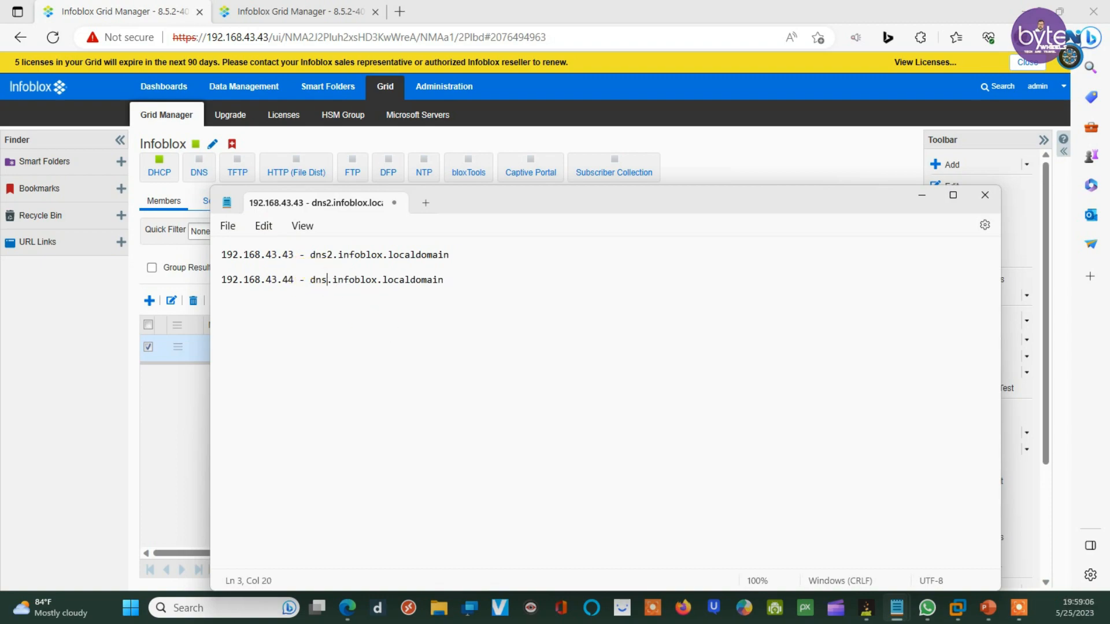
type("1")
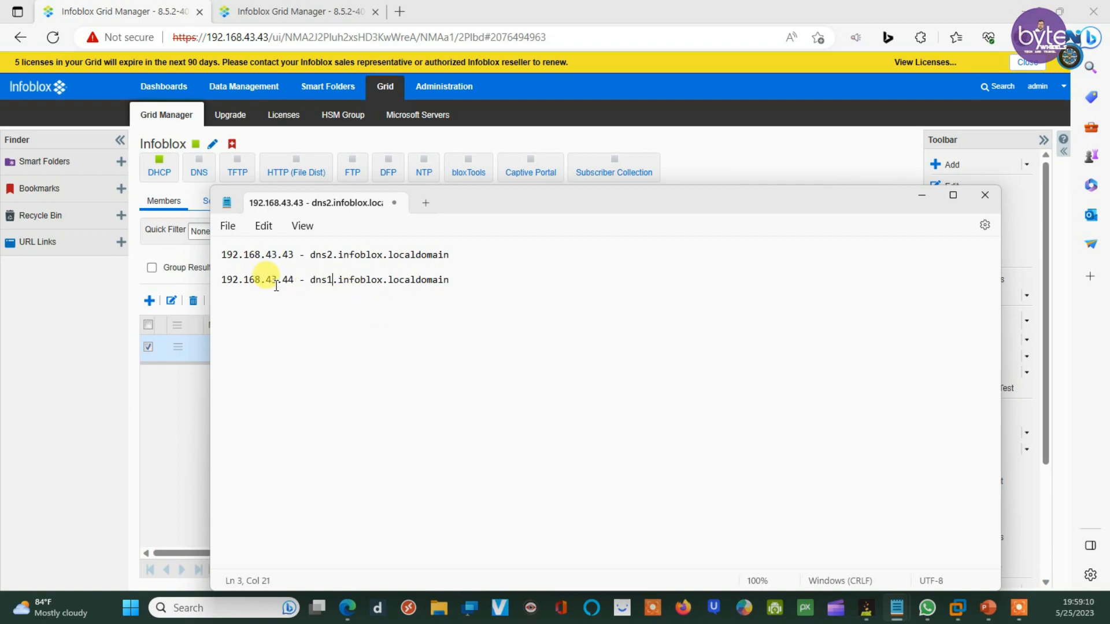
Step: Open Data Management > DNS > Members/Servers on the 192.168.43.44 grid
left_click(292, 11)
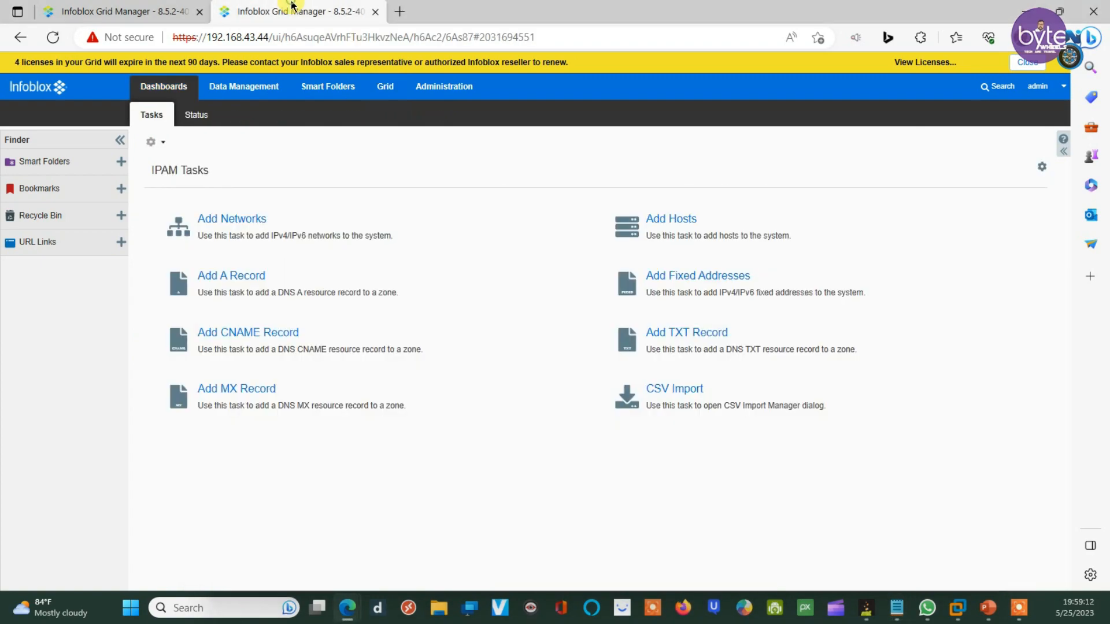
left_click(381, 87)
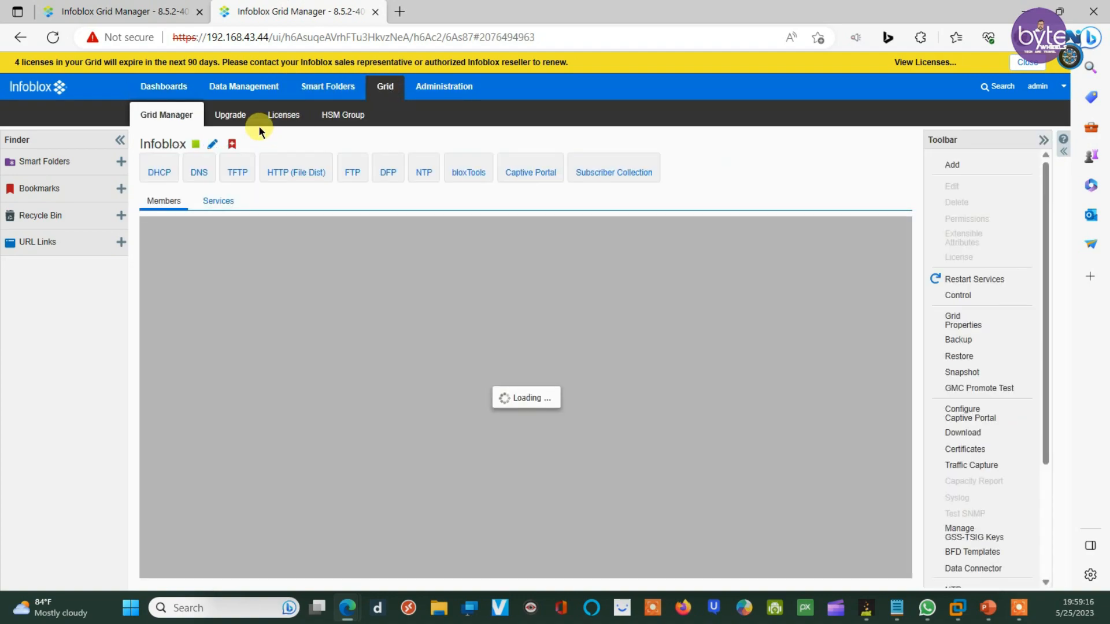
left_click(435, 88)
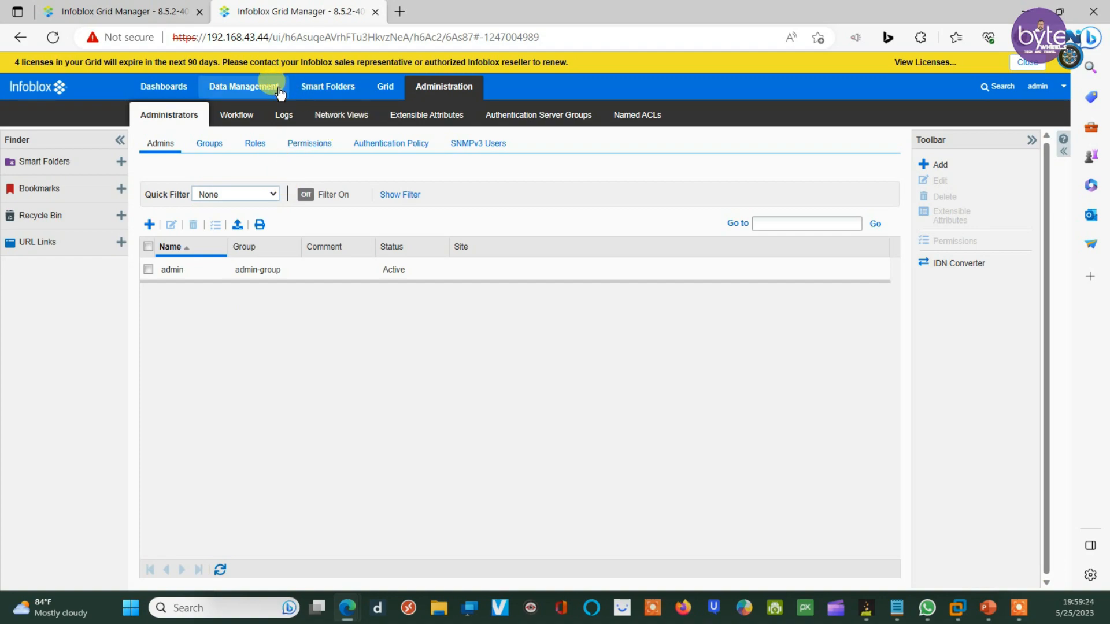
left_click(254, 87)
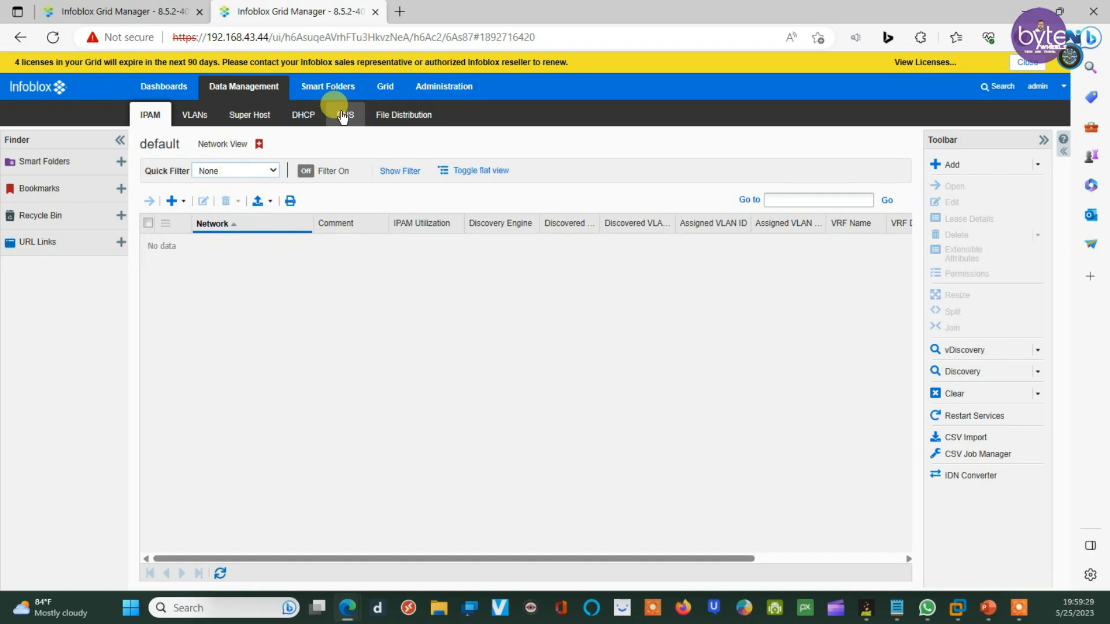
left_click(342, 115)
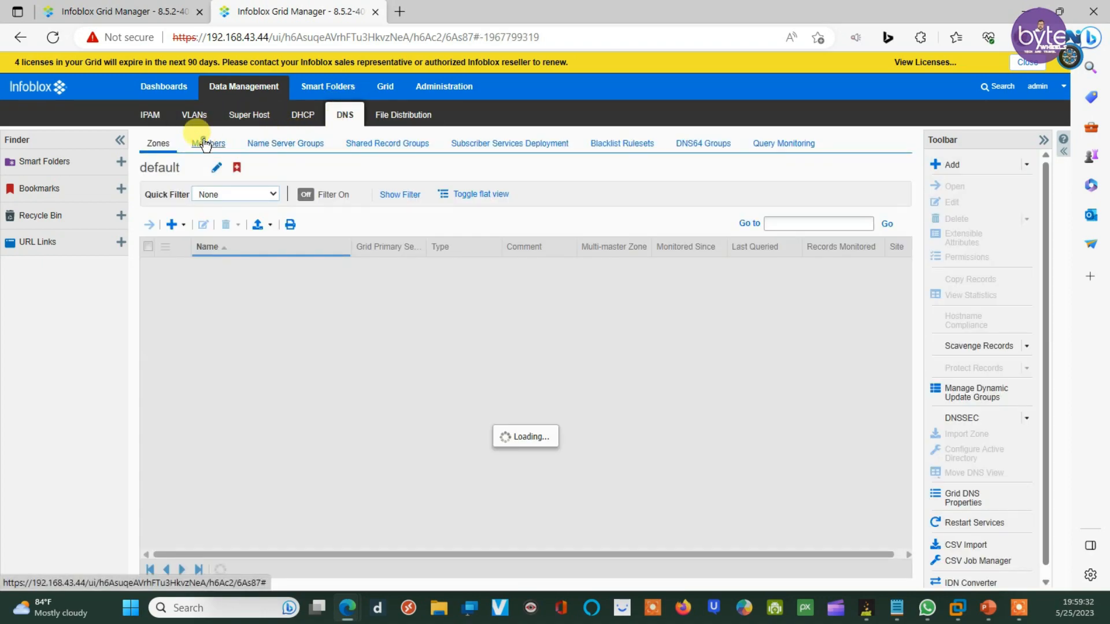
left_click(205, 144)
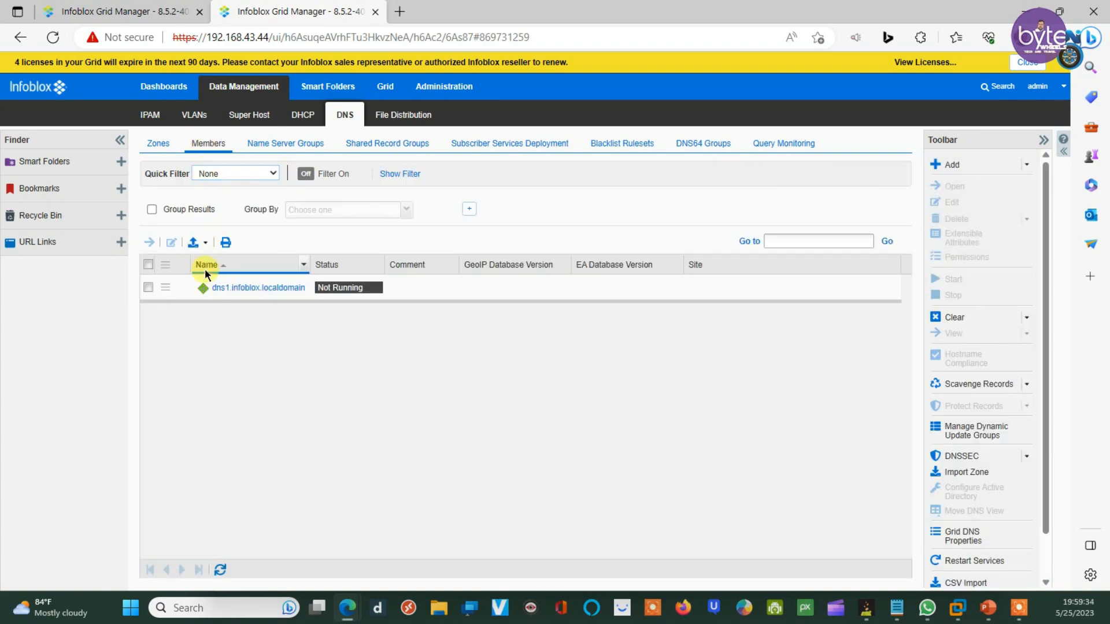
left_click(120, 10)
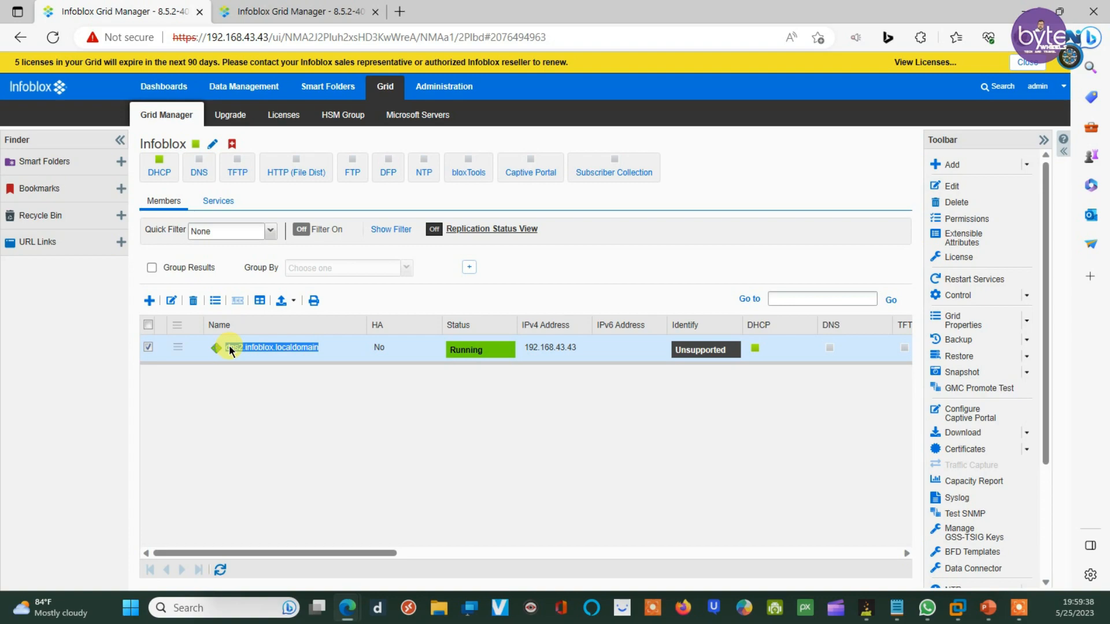
key("ctrl+Tab")
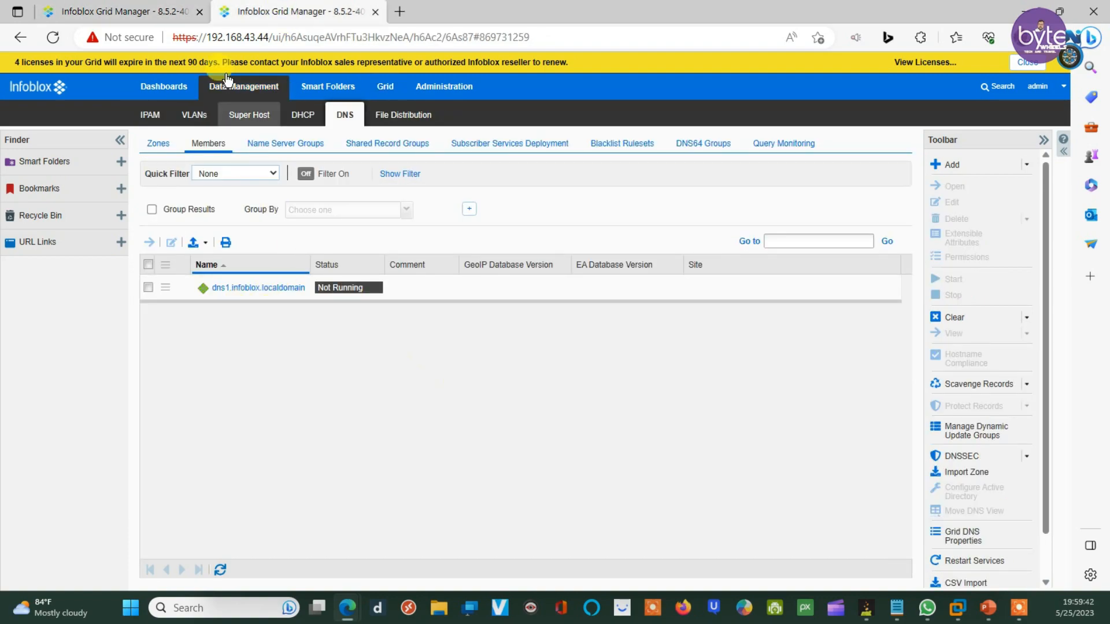
Step: On the .43 grid, open DNS Members/Servers and select dns2.infoblox.localdomain, shown Not Running
left_click(137, 7)
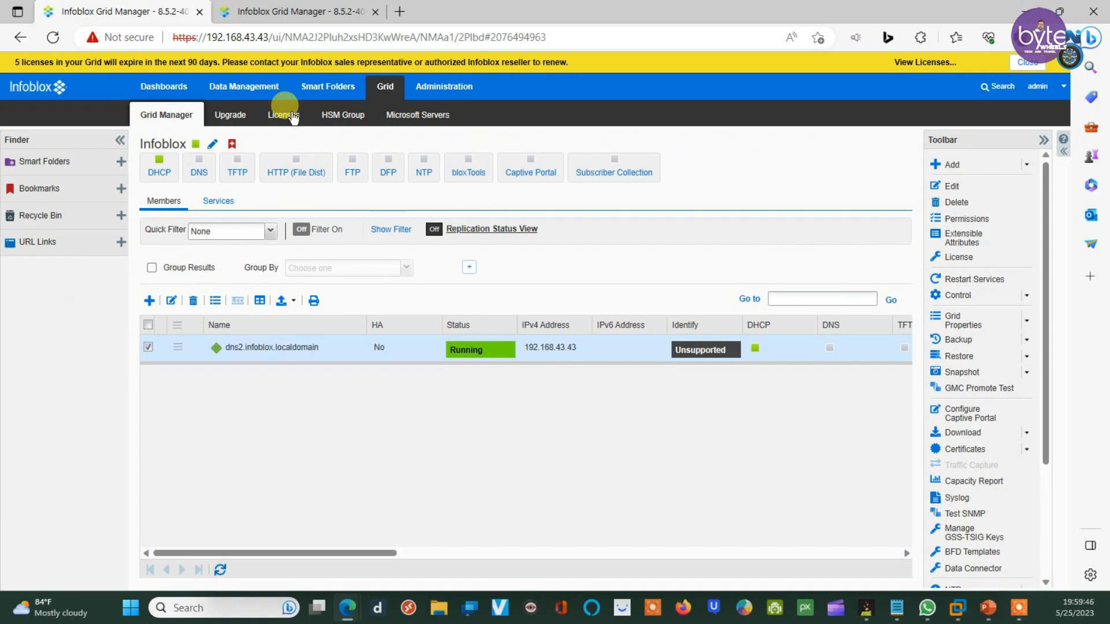
left_click(225, 88)
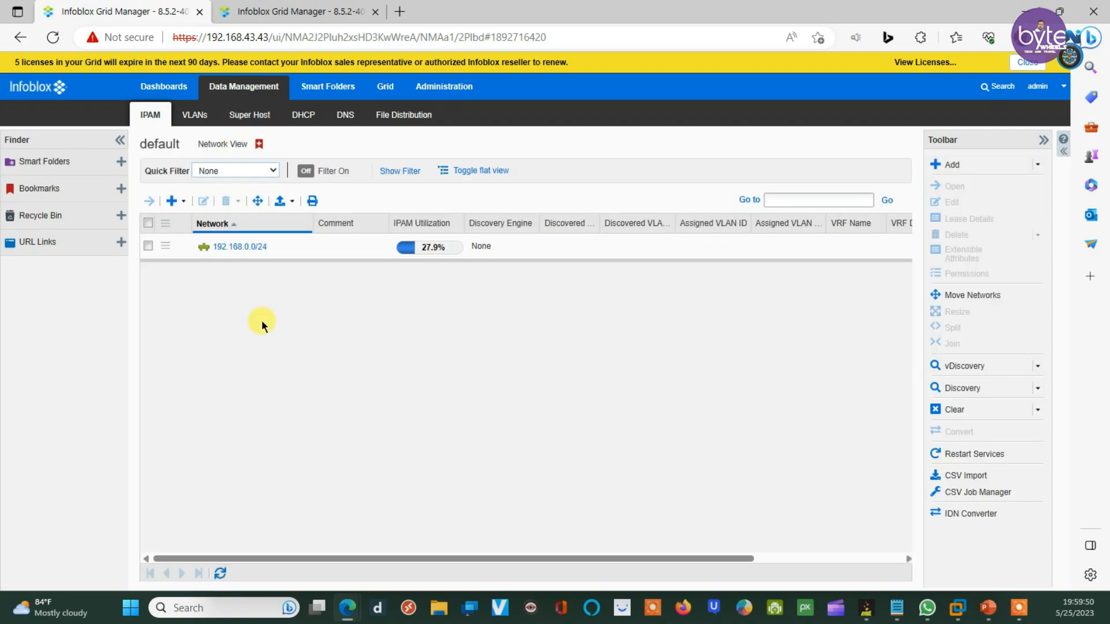
left_click(336, 117)
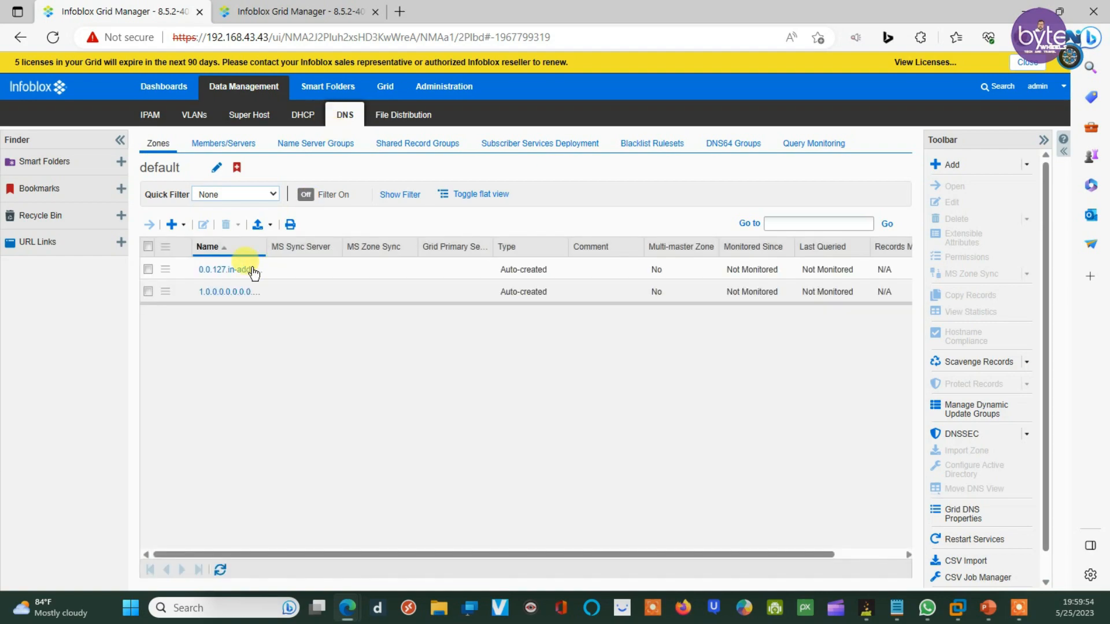
left_click(220, 144)
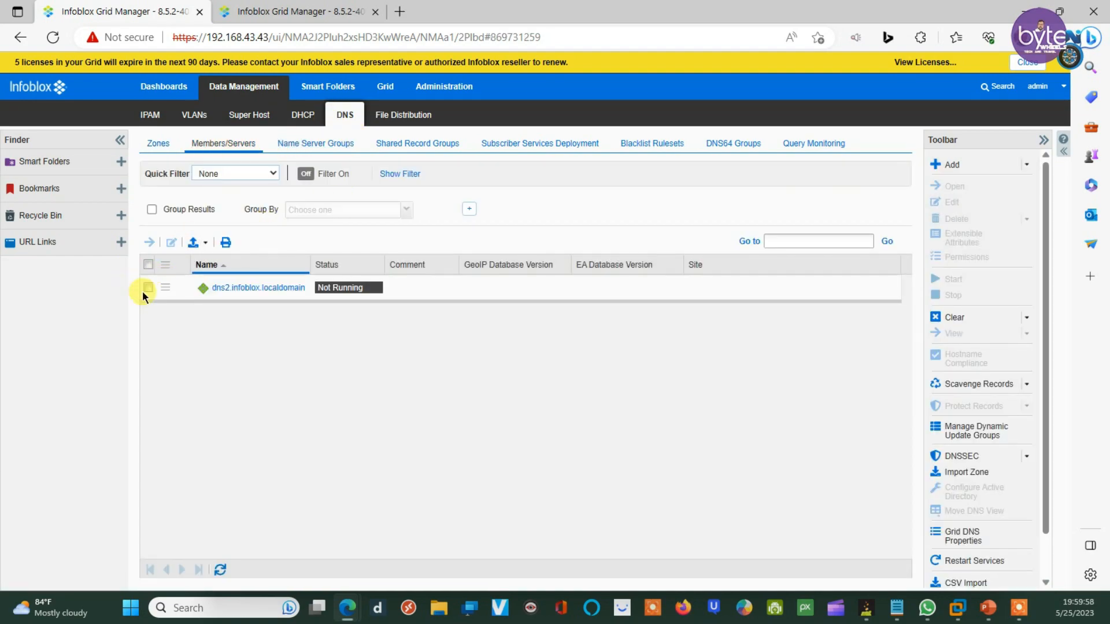
left_click(149, 288)
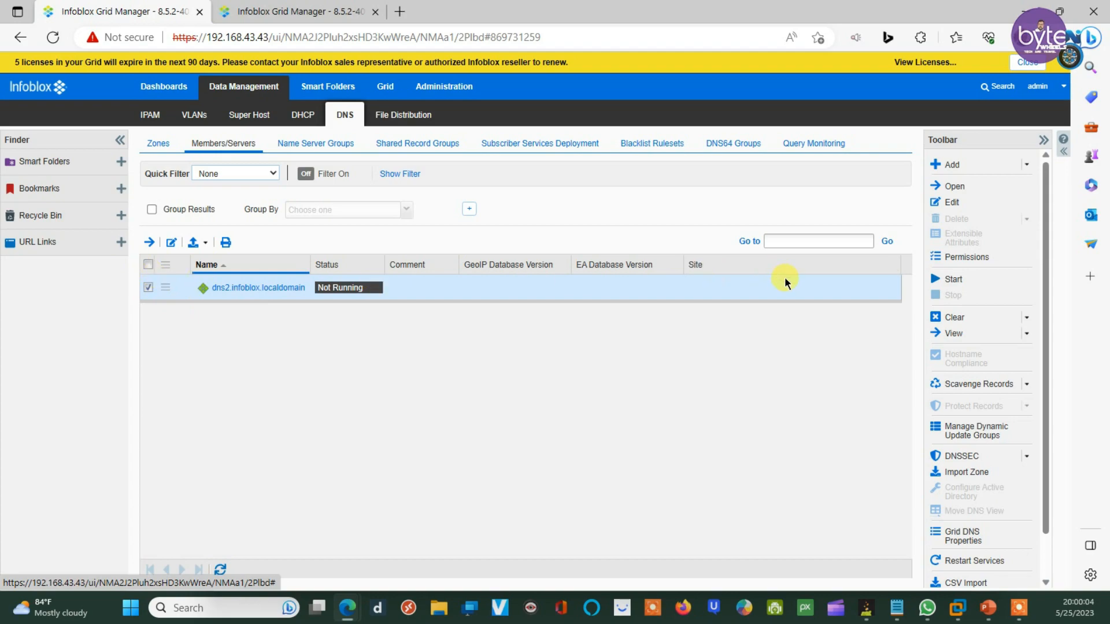
Step: Start and confirm the DNS service on dns2 (.43 grid) and dns1 (.44 grid)
left_click(948, 288)
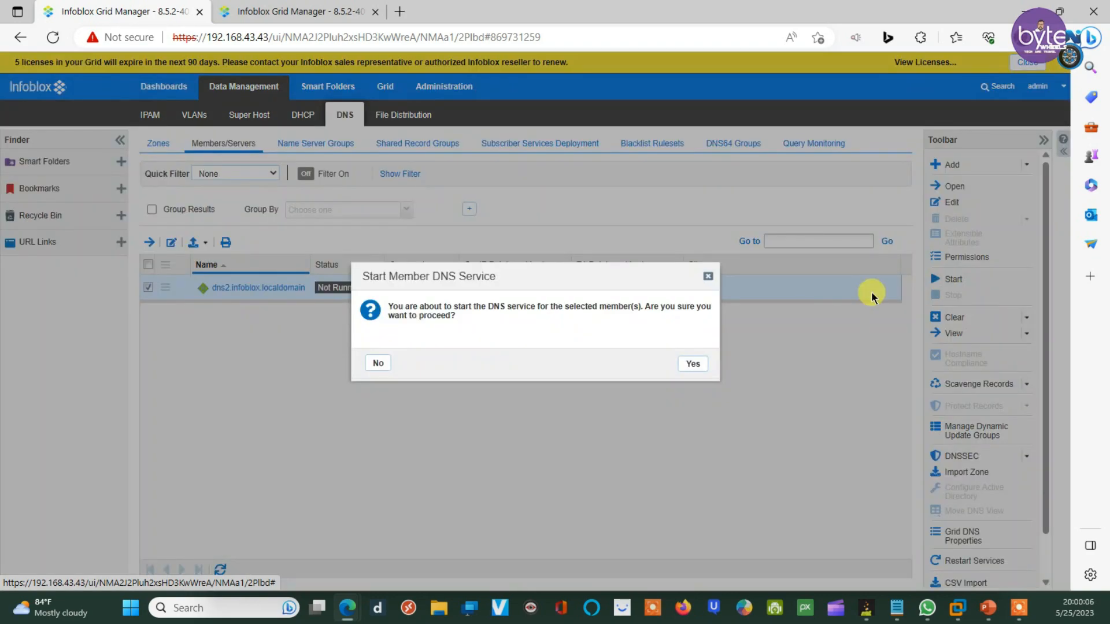
left_click(692, 363)
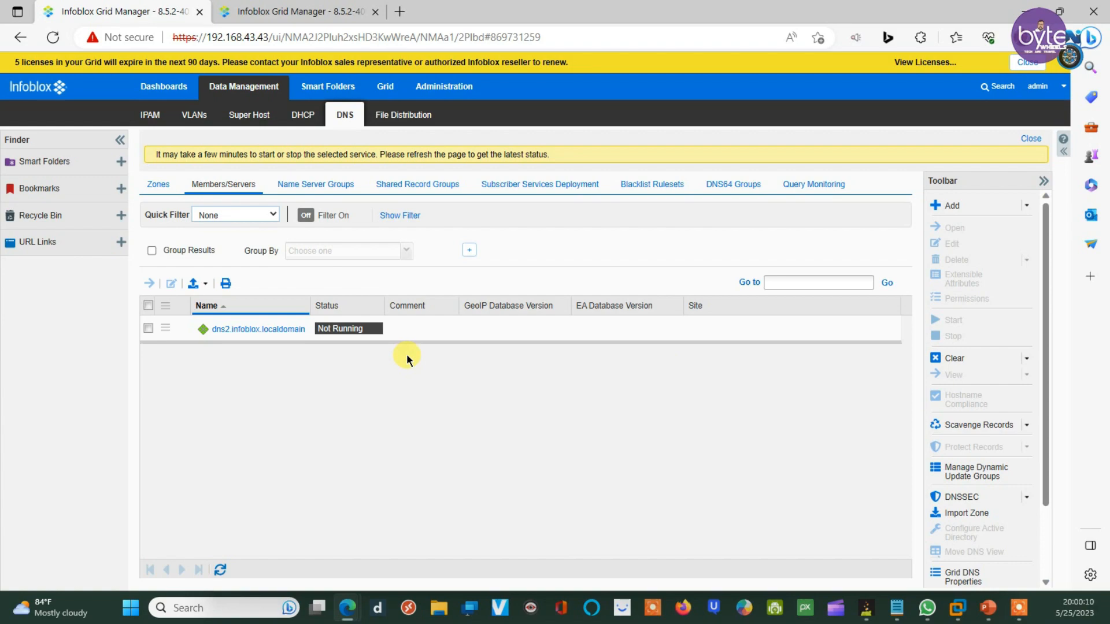
left_click(277, 12)
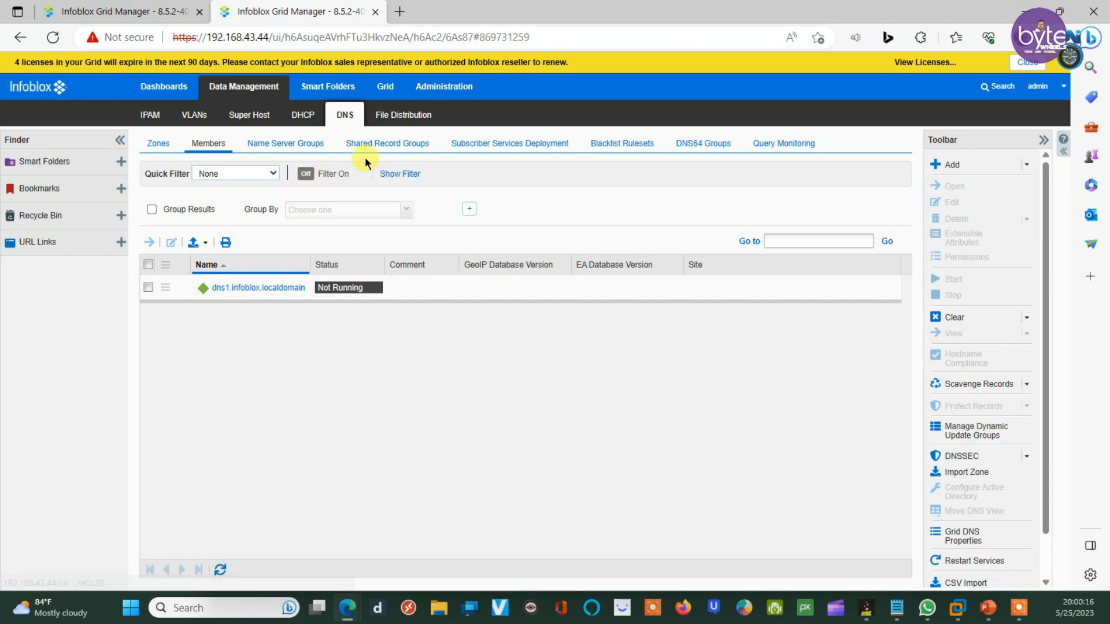
left_click(145, 288)
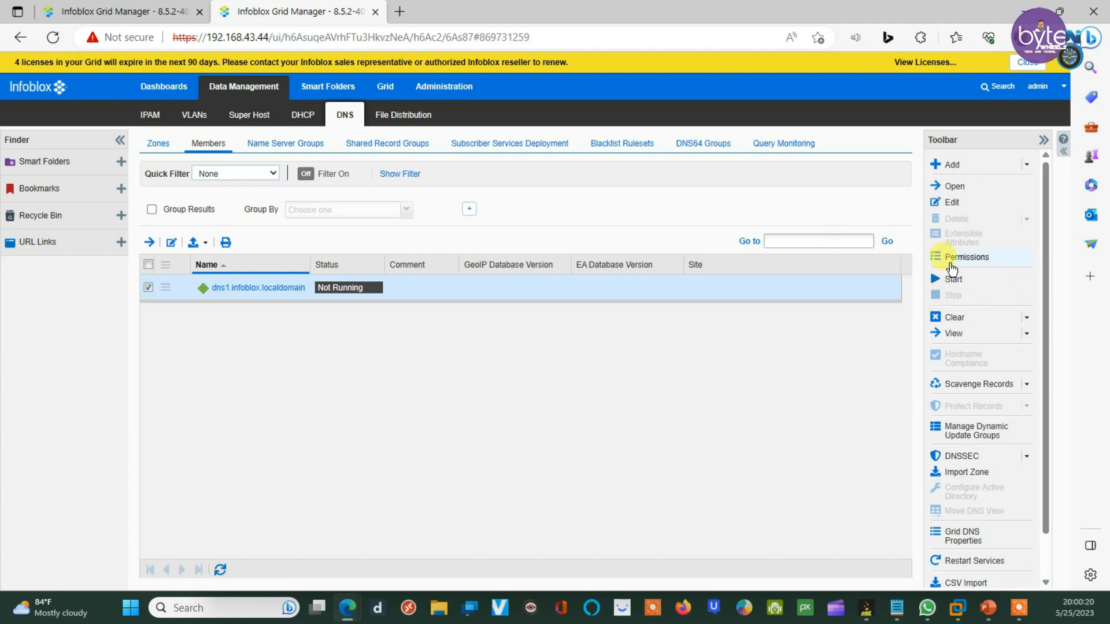
left_click(960, 284)
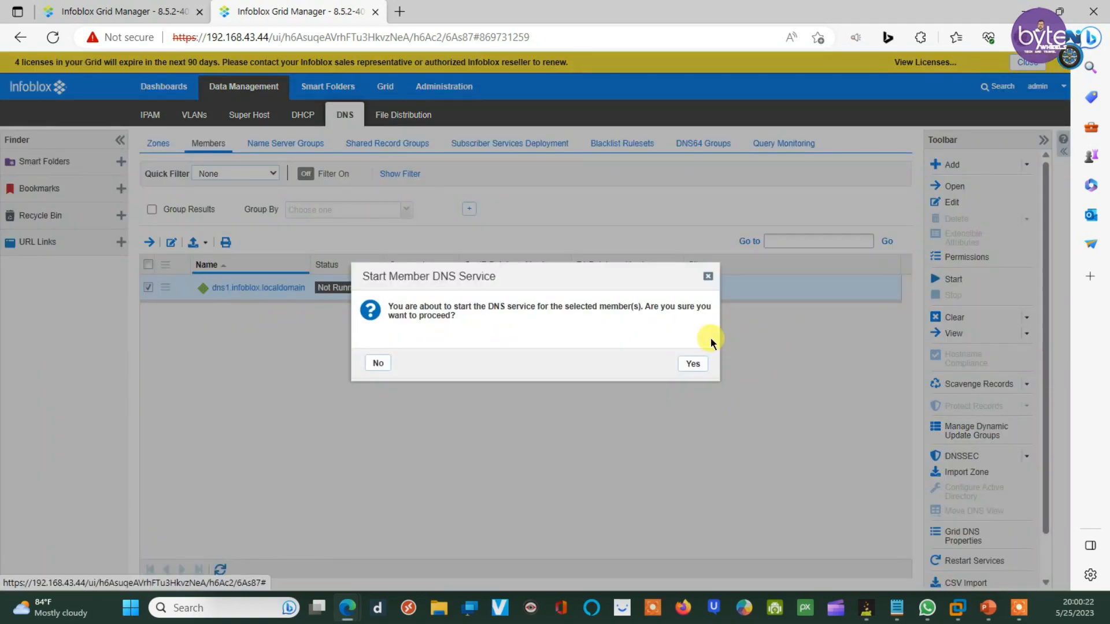
left_click(694, 364)
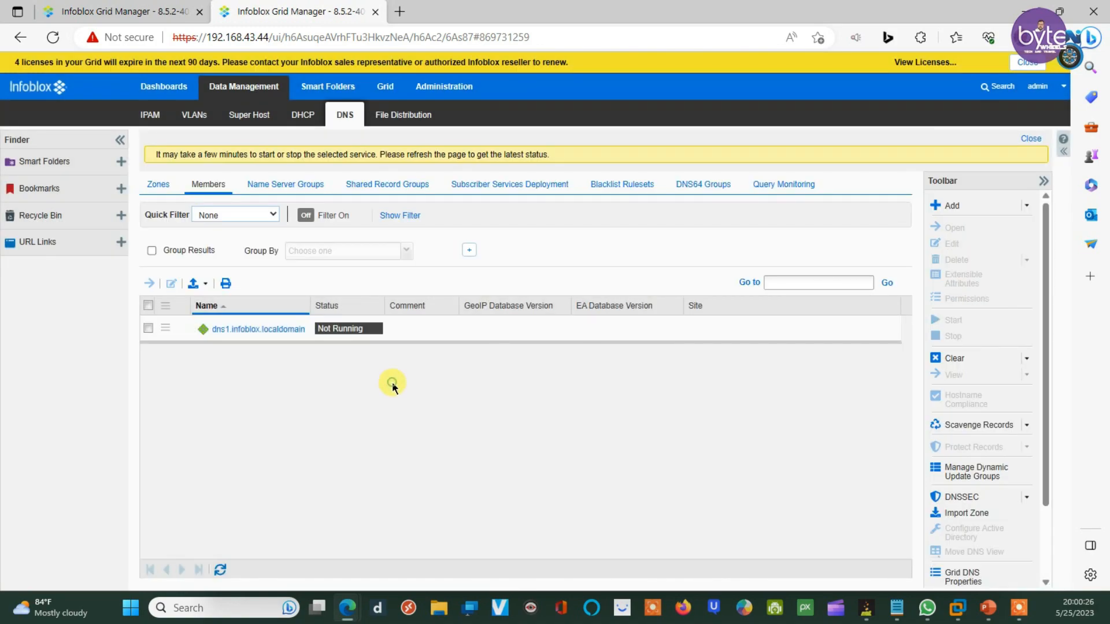
Step: Refresh both grids' member lists until dns2 and dns1 report DNS Running
left_click(148, 11)
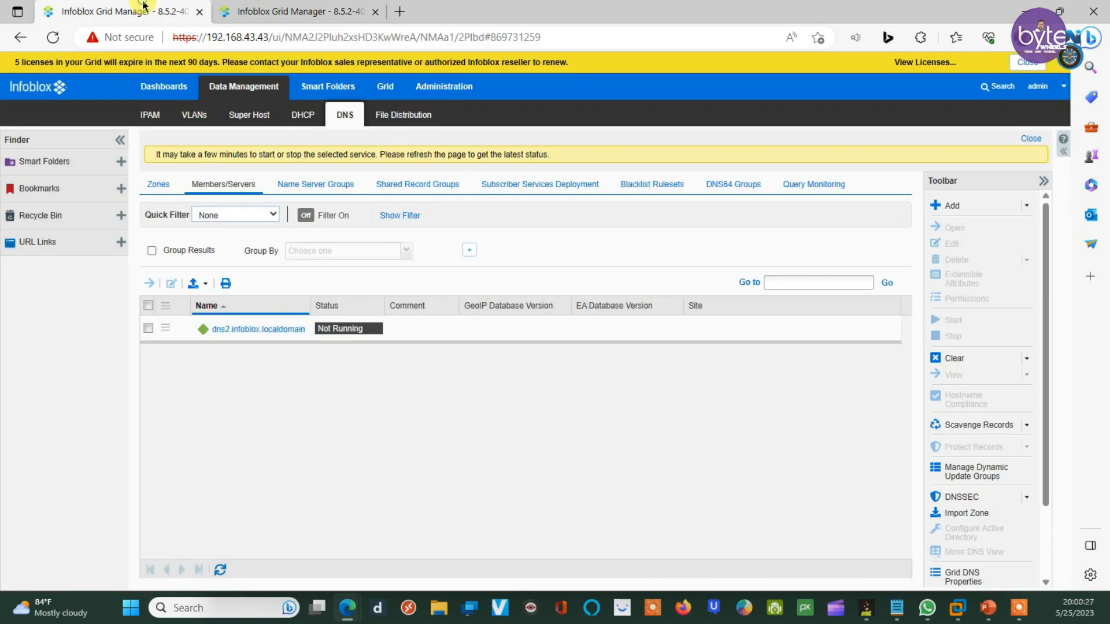
left_click(226, 566)
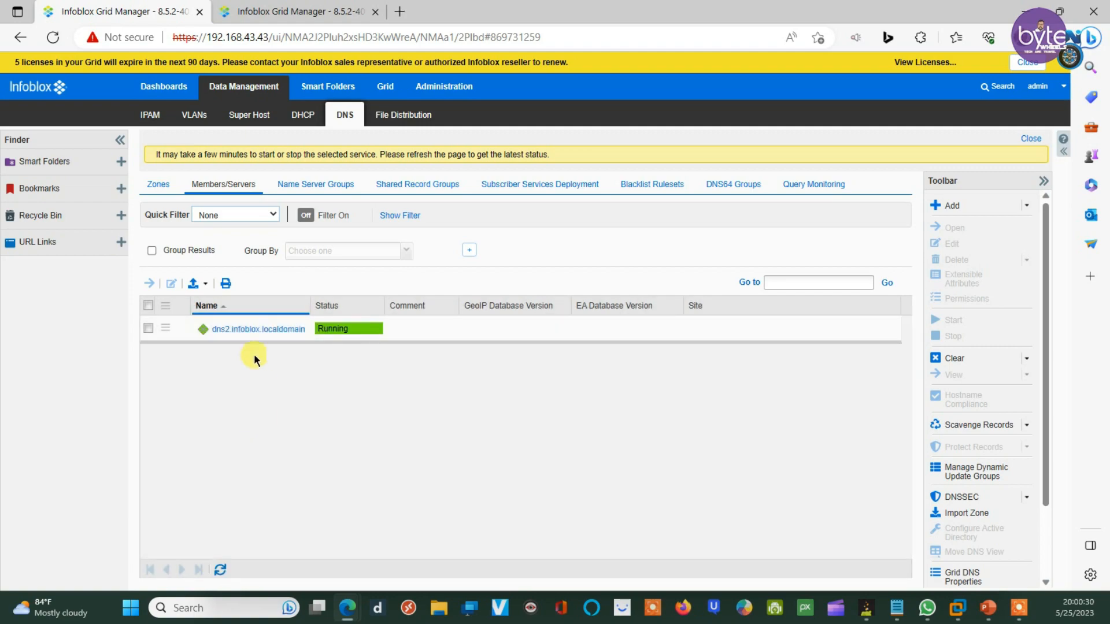
left_click(341, 11)
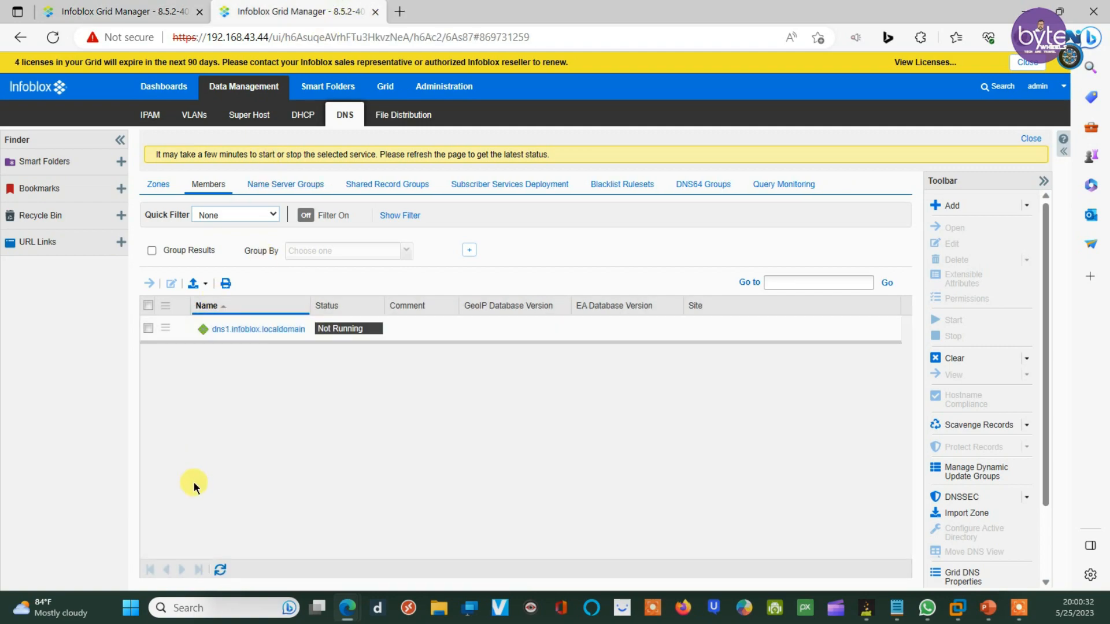
left_click(221, 569)
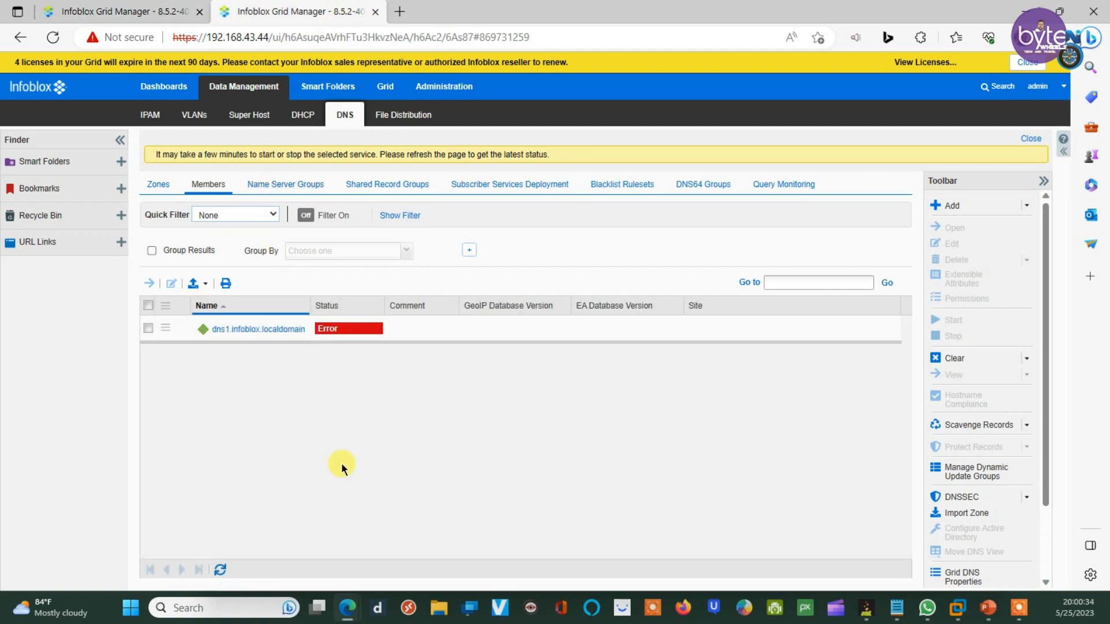
left_click(220, 570)
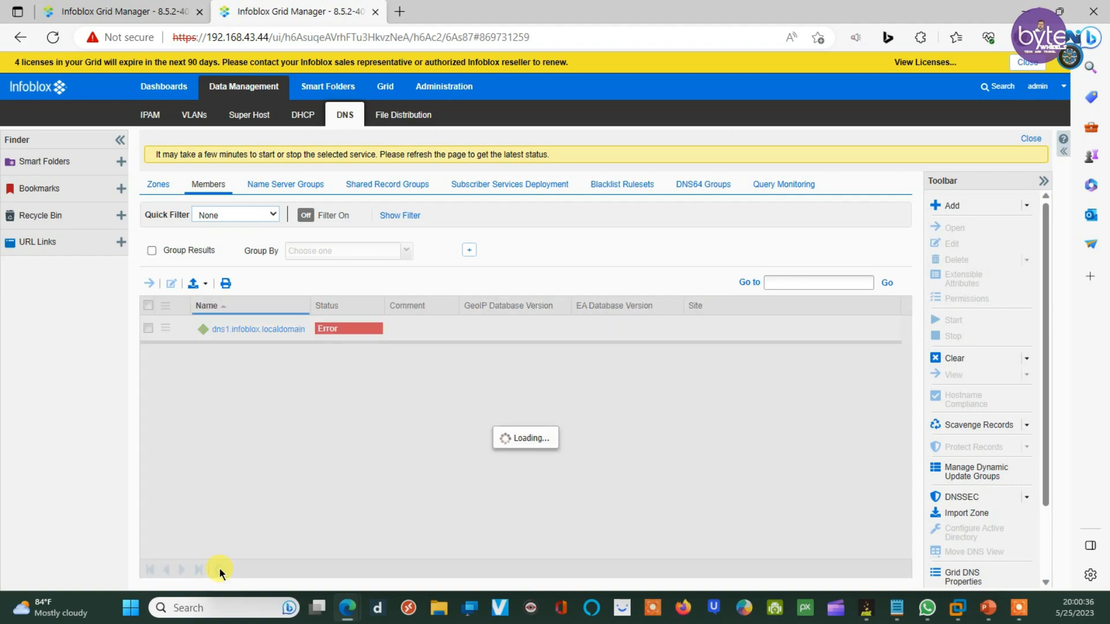
left_click(220, 569)
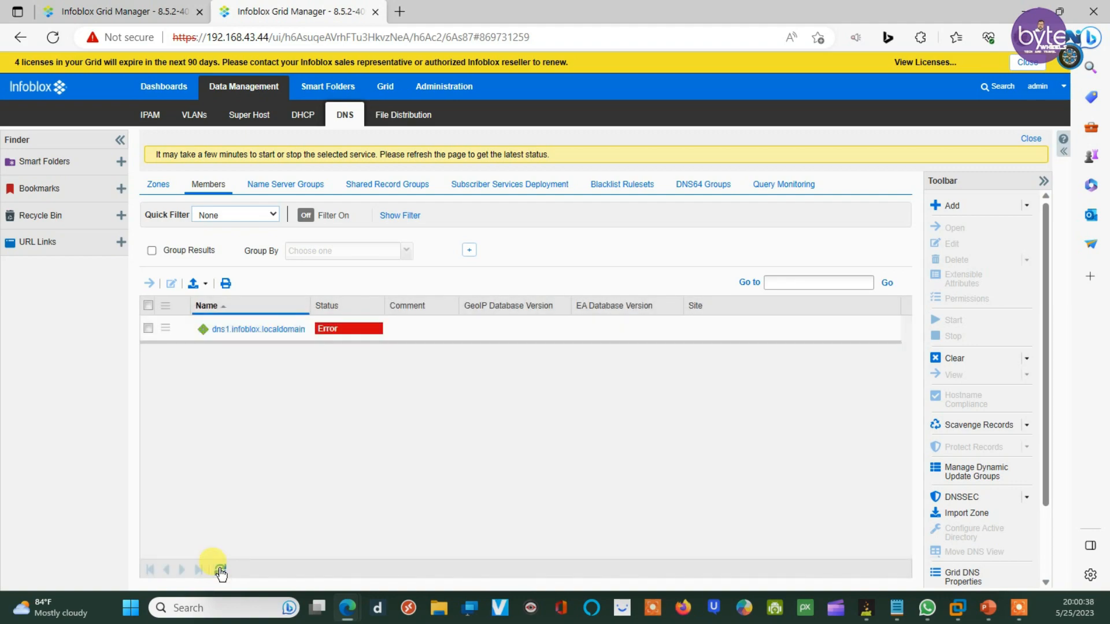
left_click(221, 570)
left_click(220, 570)
left_click(53, 37)
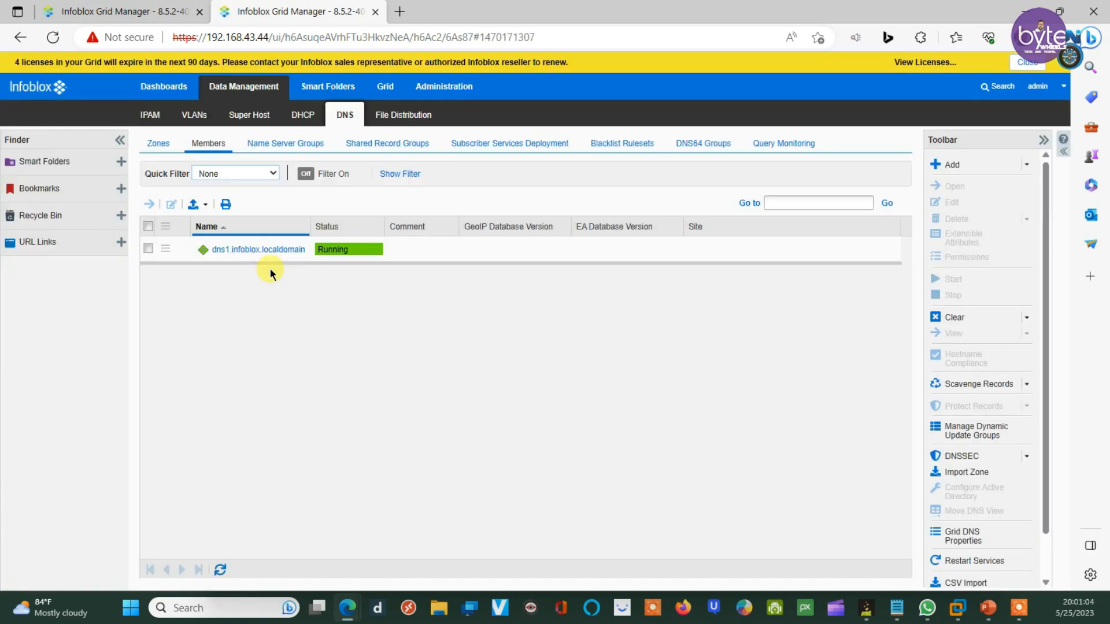
left_click(74, 8)
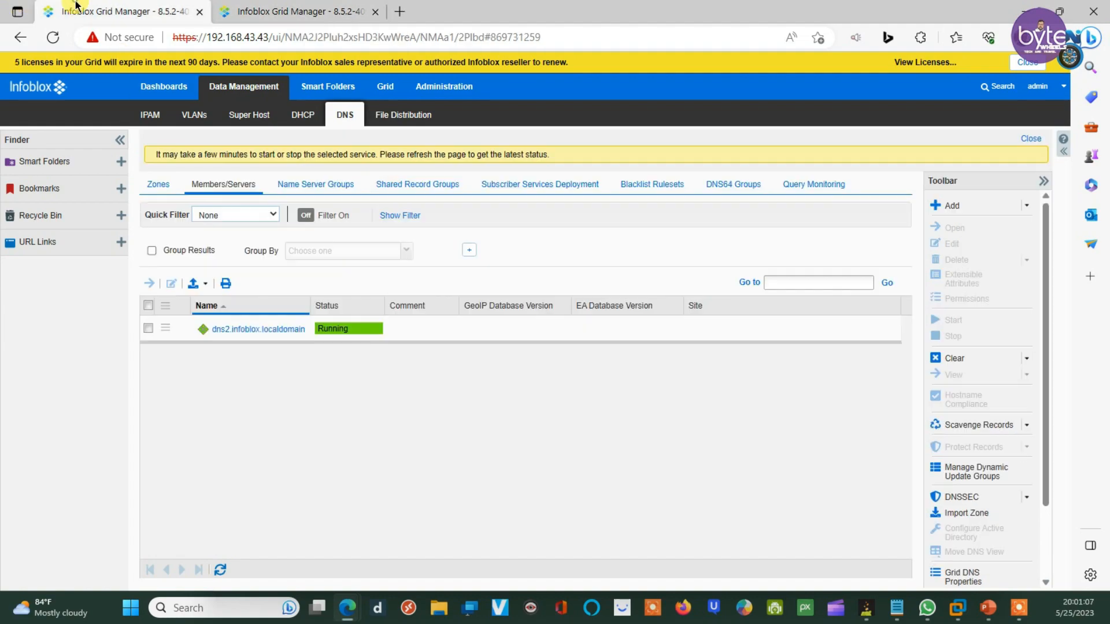
left_click(281, 8)
left_click(144, 10)
left_click(305, 8)
left_click(72, 8)
Step: Show the Zones list of the default DNS view on the .43 grid
left_click(153, 182)
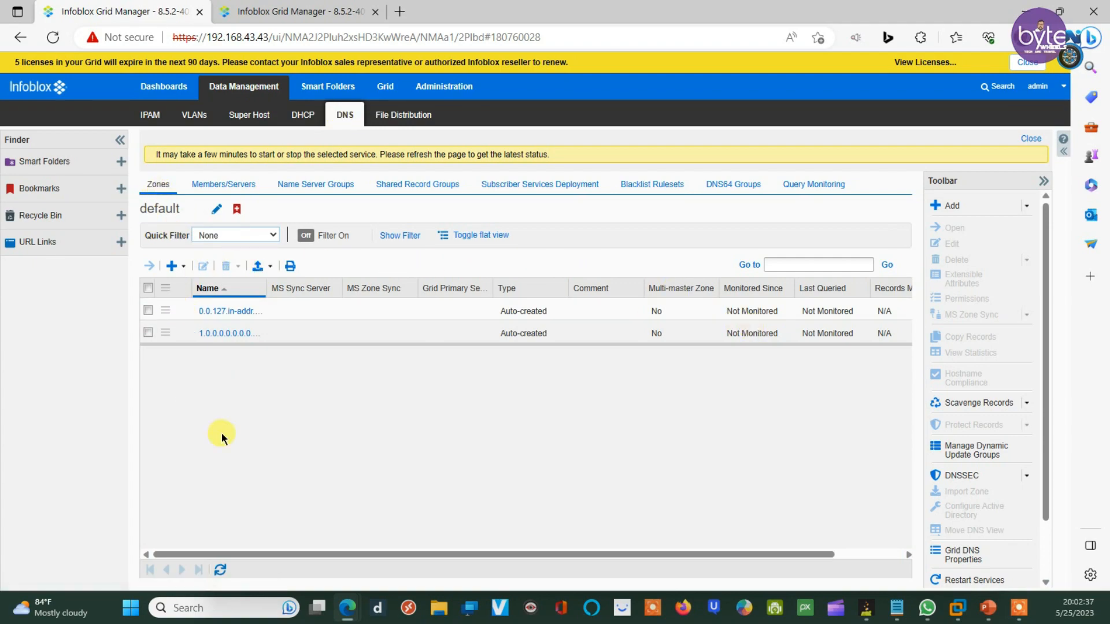
Step: Add a forward-mapping authoritative zone abc.com set to 'Use this set of name servers'
left_click(184, 270)
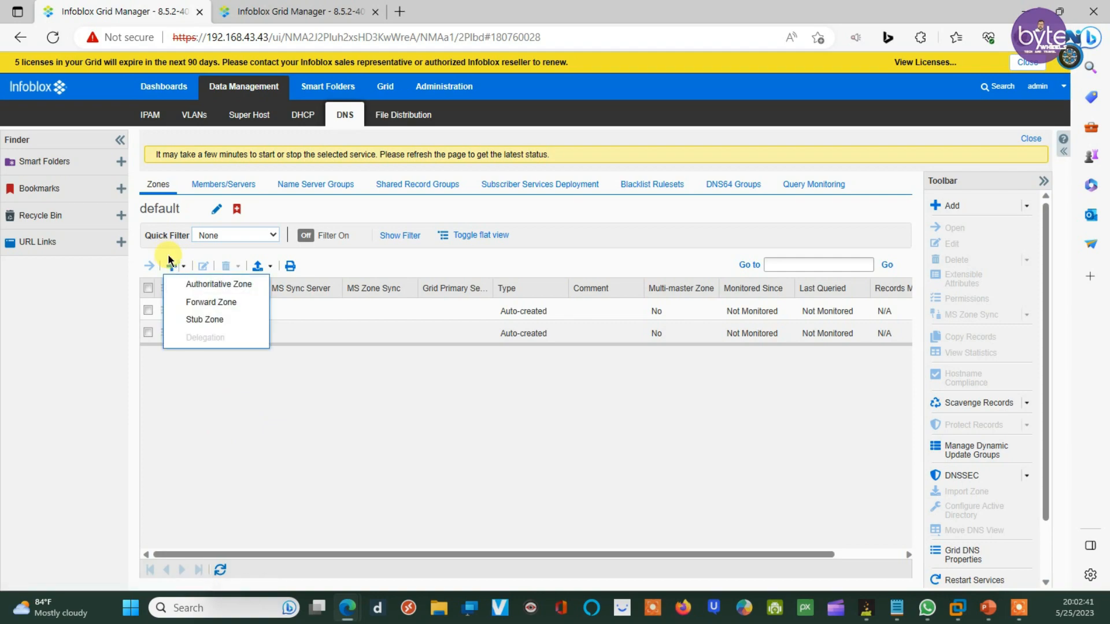
left_click(209, 285)
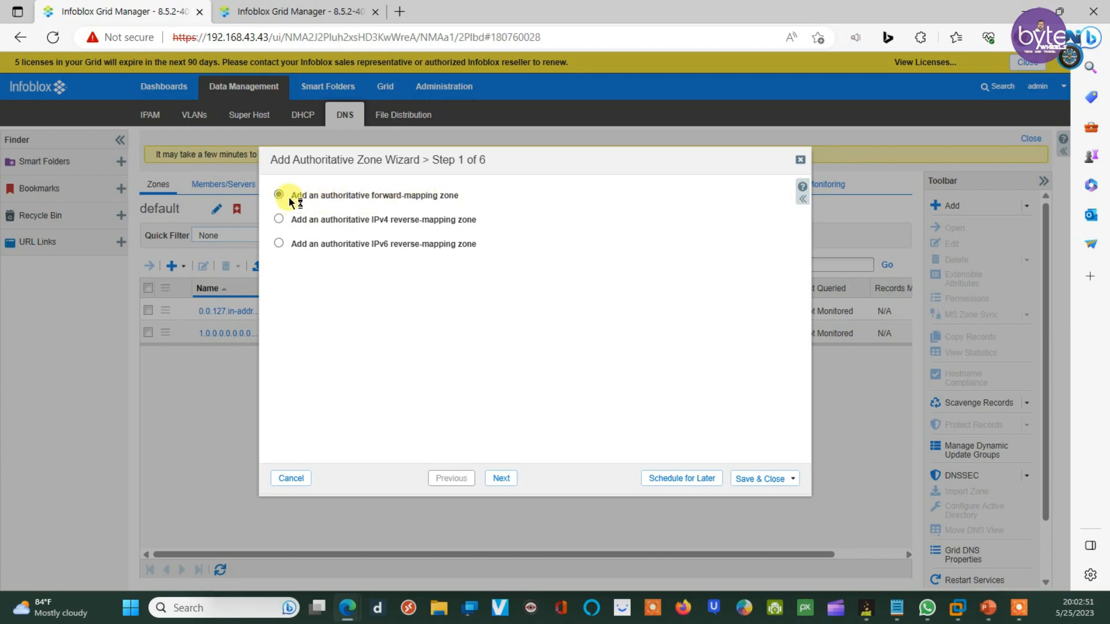
left_click(502, 479)
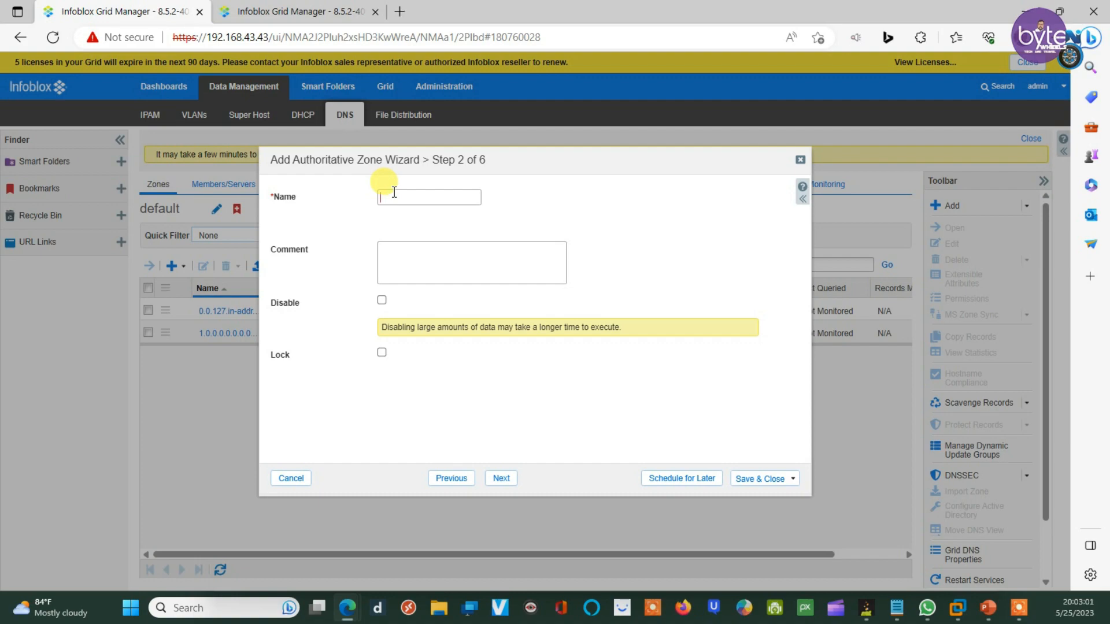
type("abc.com")
left_click(503, 479)
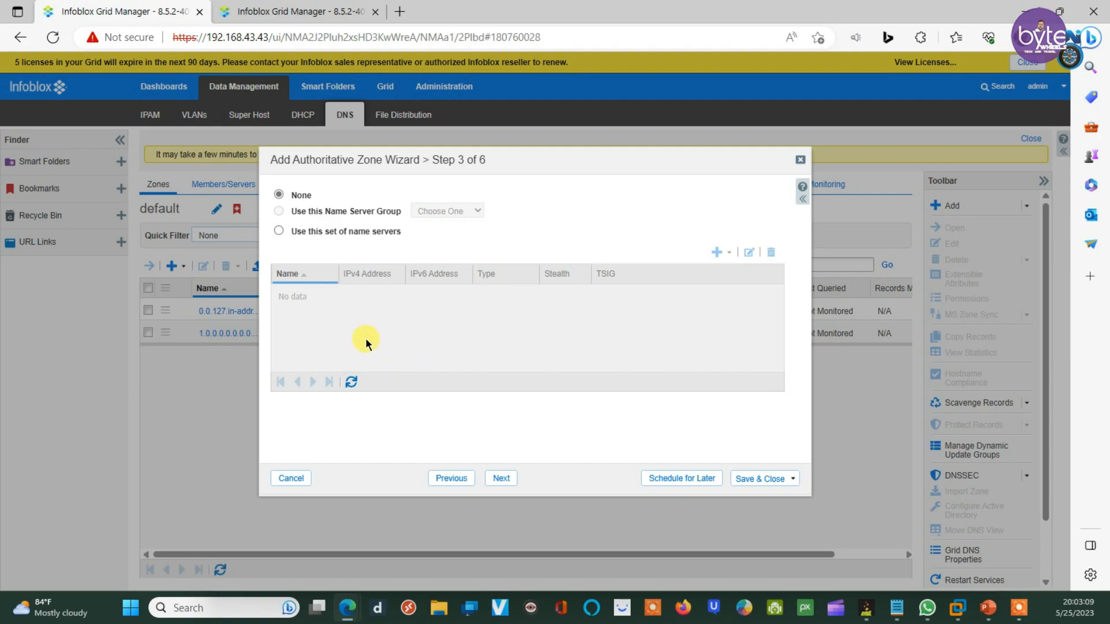
left_click(279, 232)
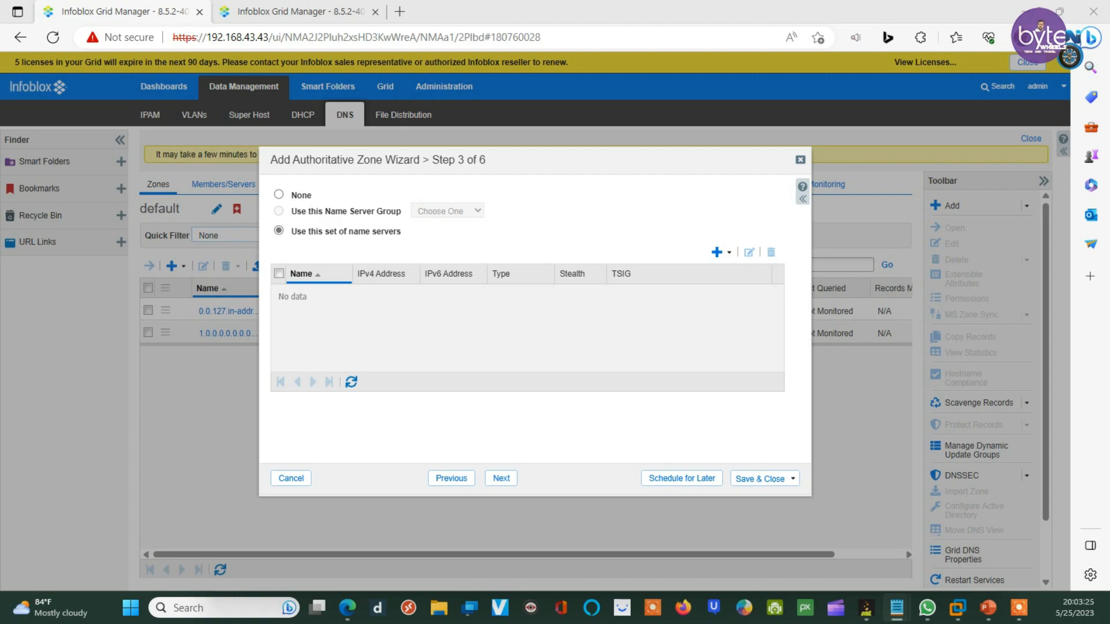
left_click(341, 308)
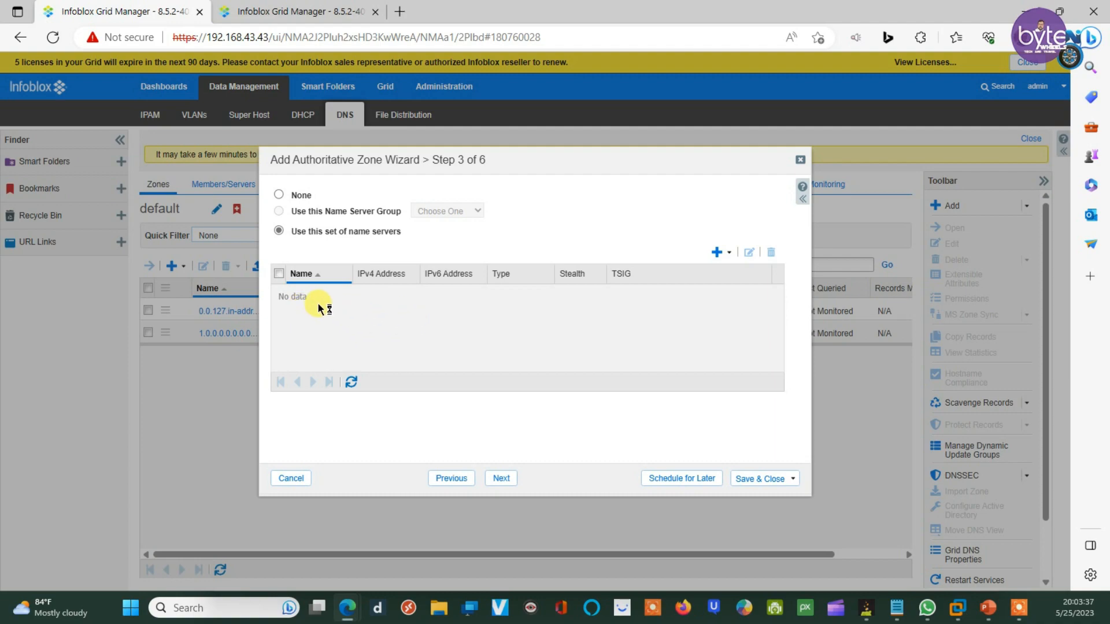
Step: Add dns2.infoblox.localdomain as Grid Primary for abc.com and save the zone
left_click(730, 252)
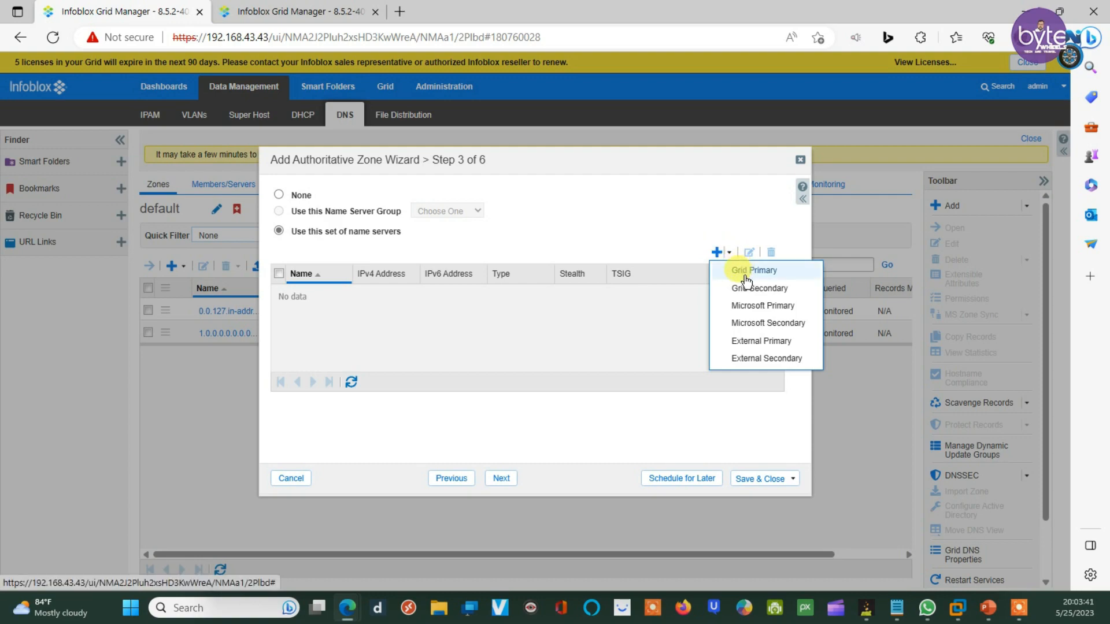
left_click(745, 272)
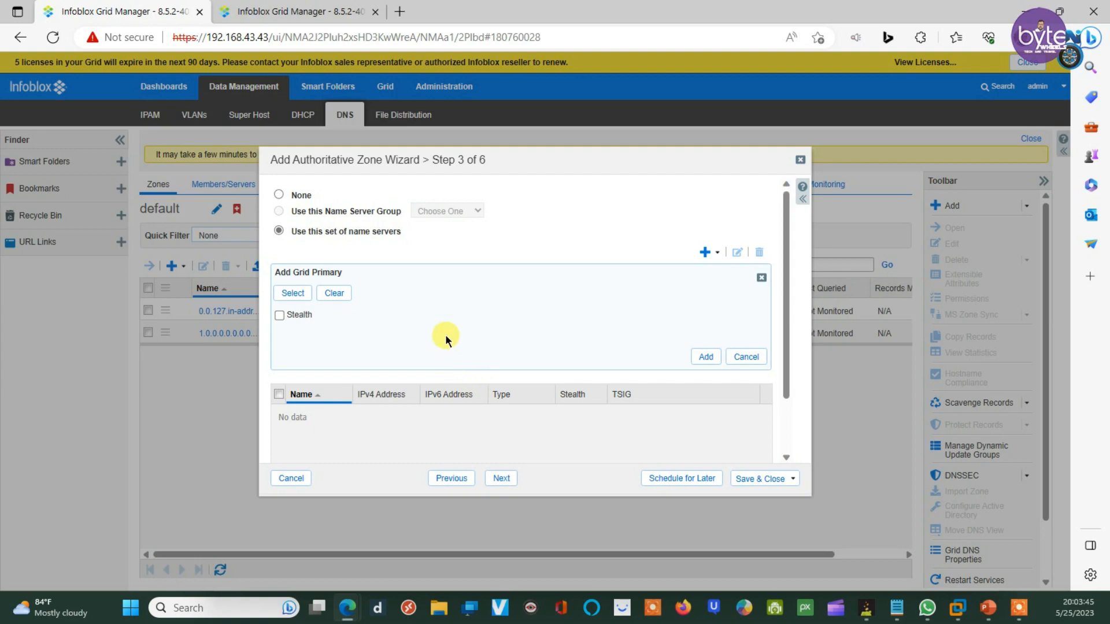
left_click(289, 294)
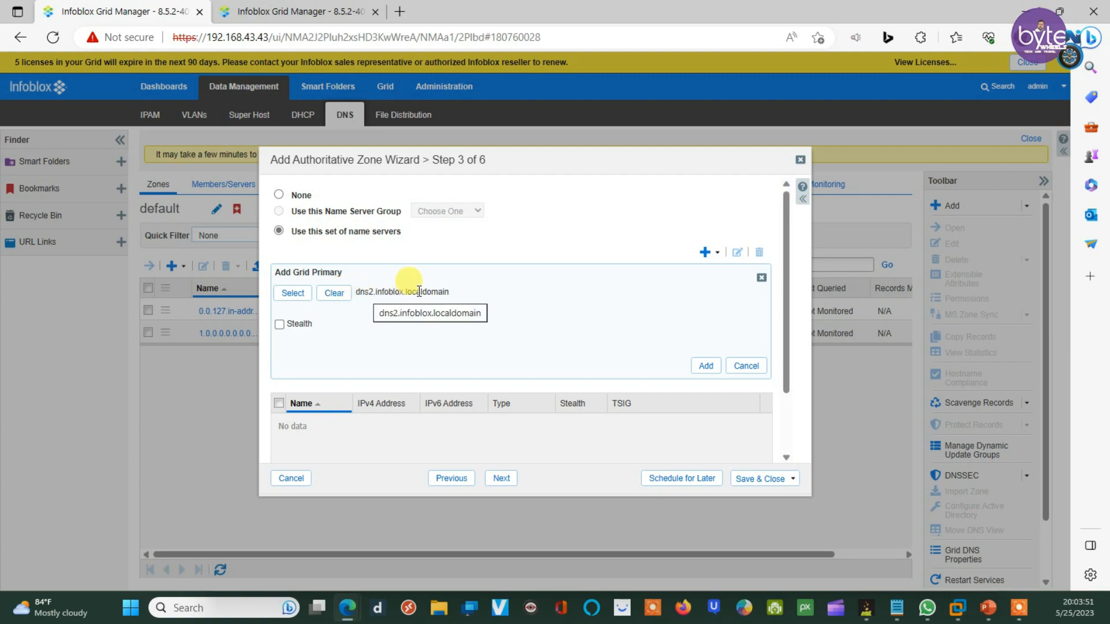
left_click(707, 366)
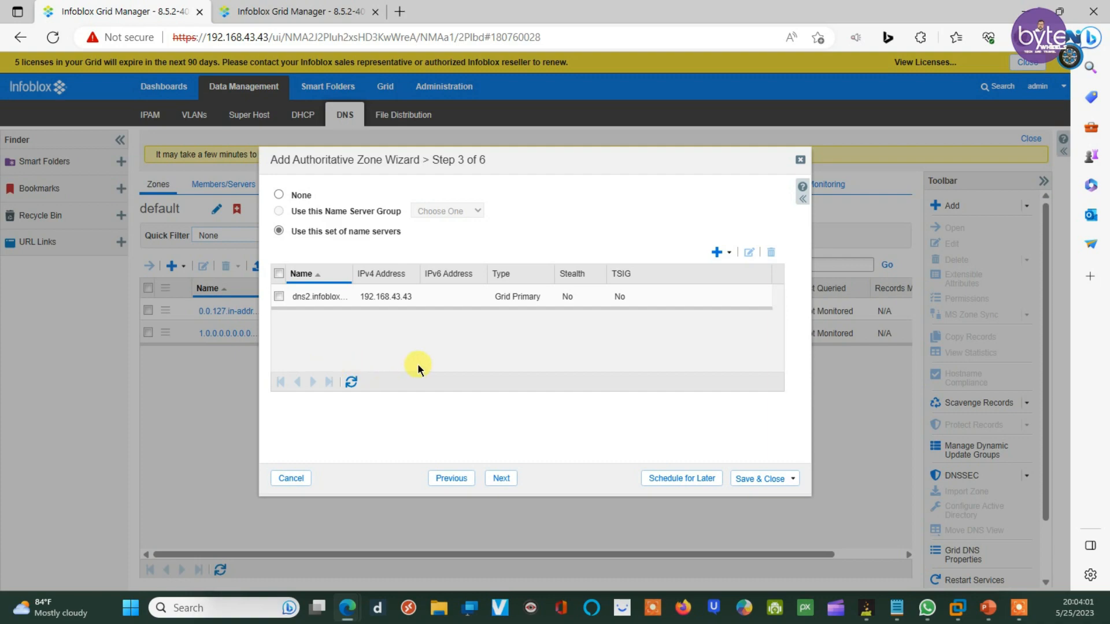
left_click(750, 483)
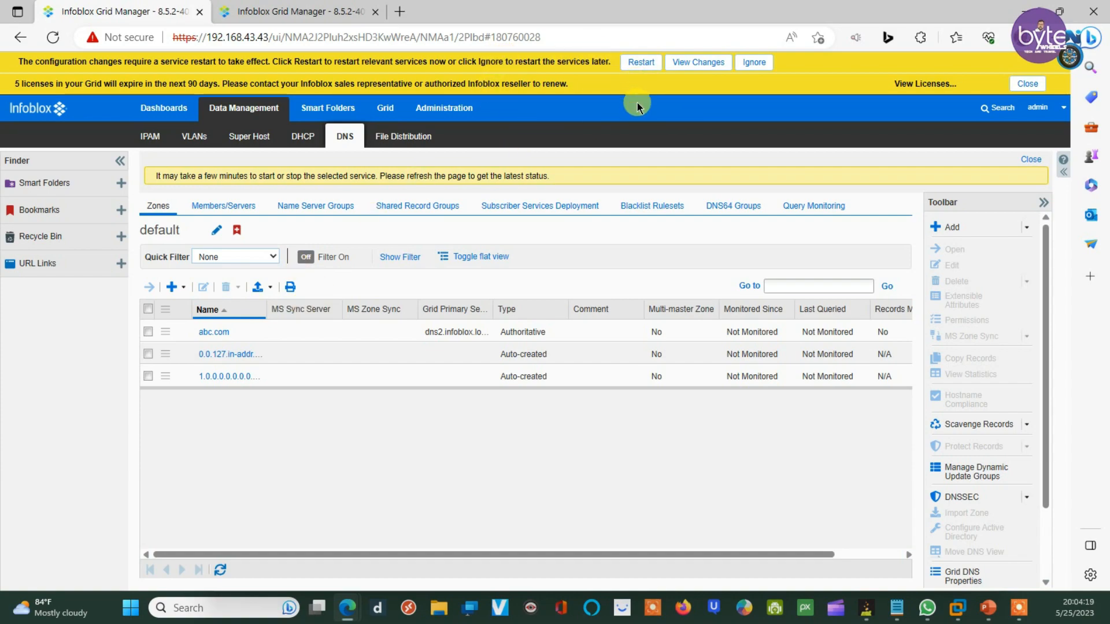
Step: Confirm Restart from the yellow banner's Restart Grid Services dialog
left_click(640, 62)
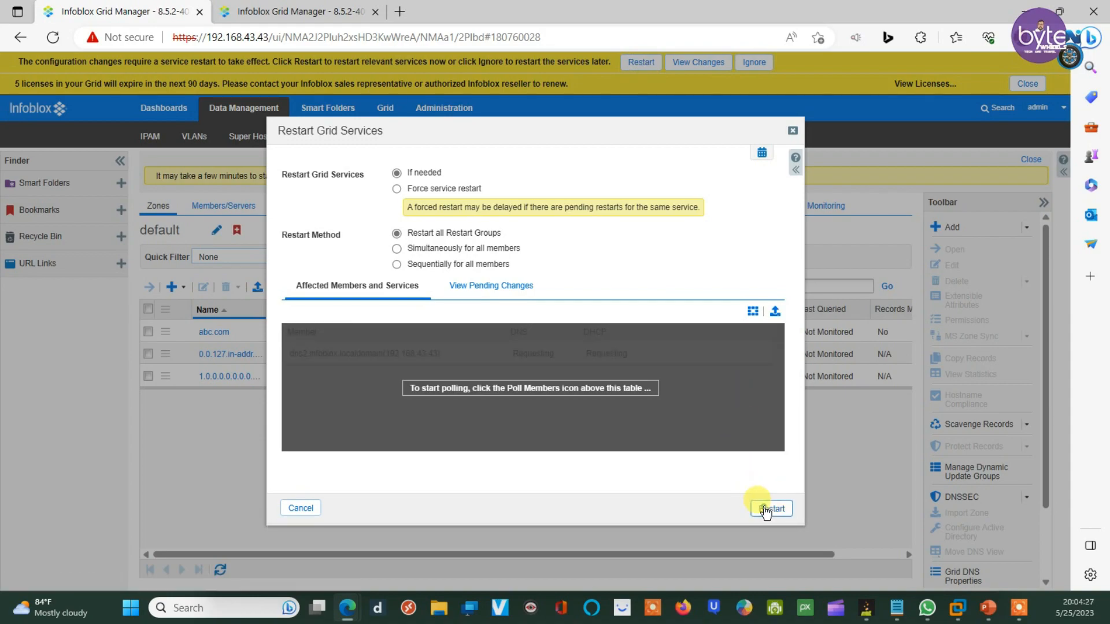
left_click(766, 511)
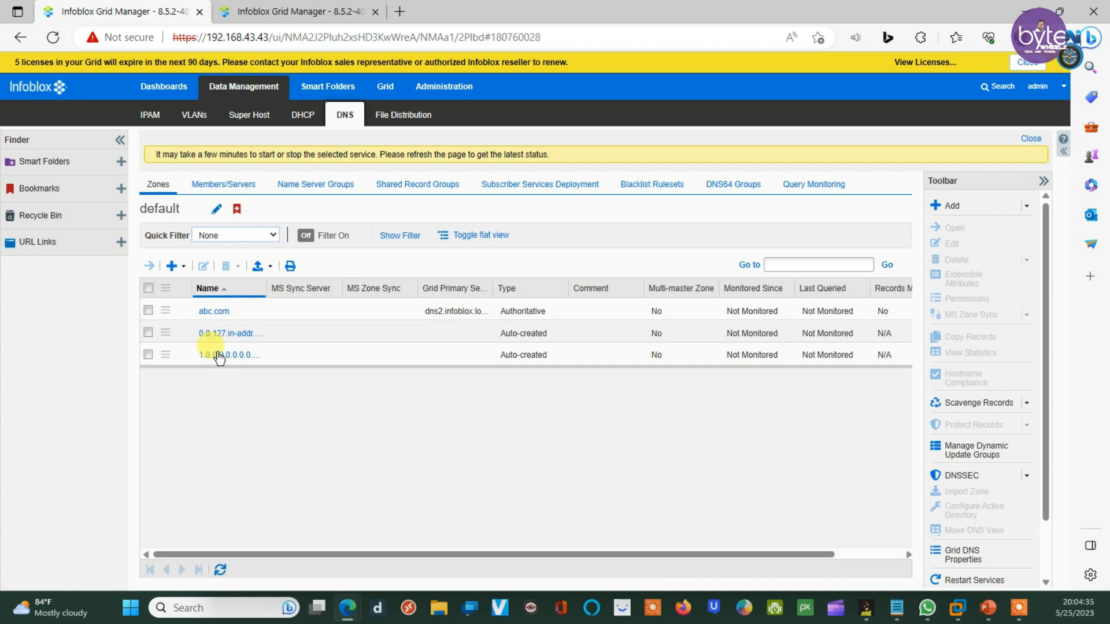
Step: Open the abc.com zone and choose Add > Record > A Record
left_click(213, 313)
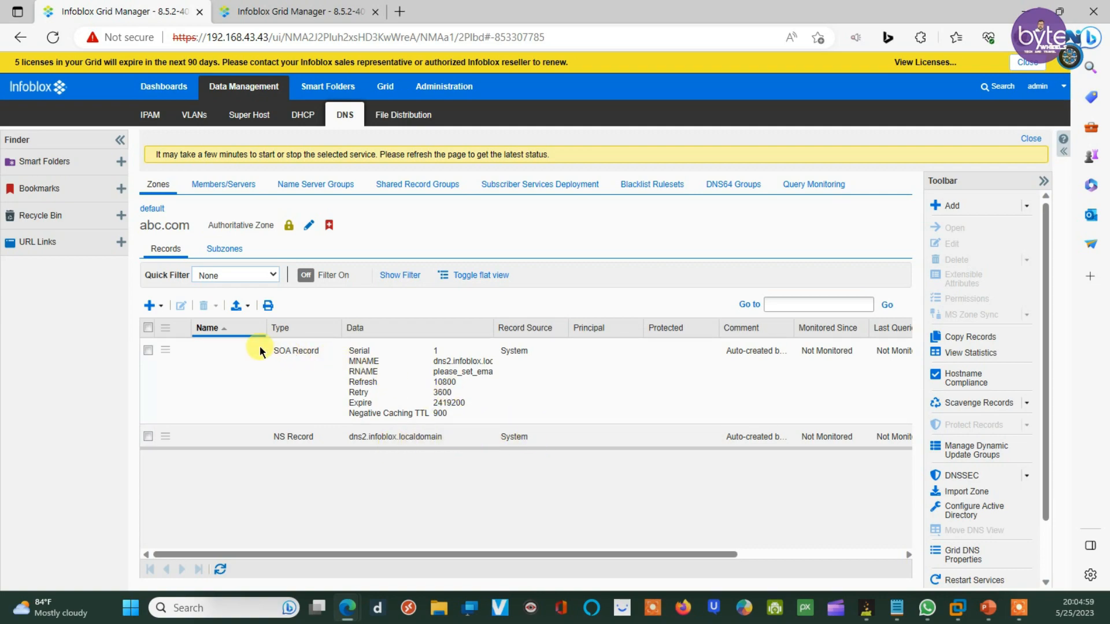
left_click(162, 306)
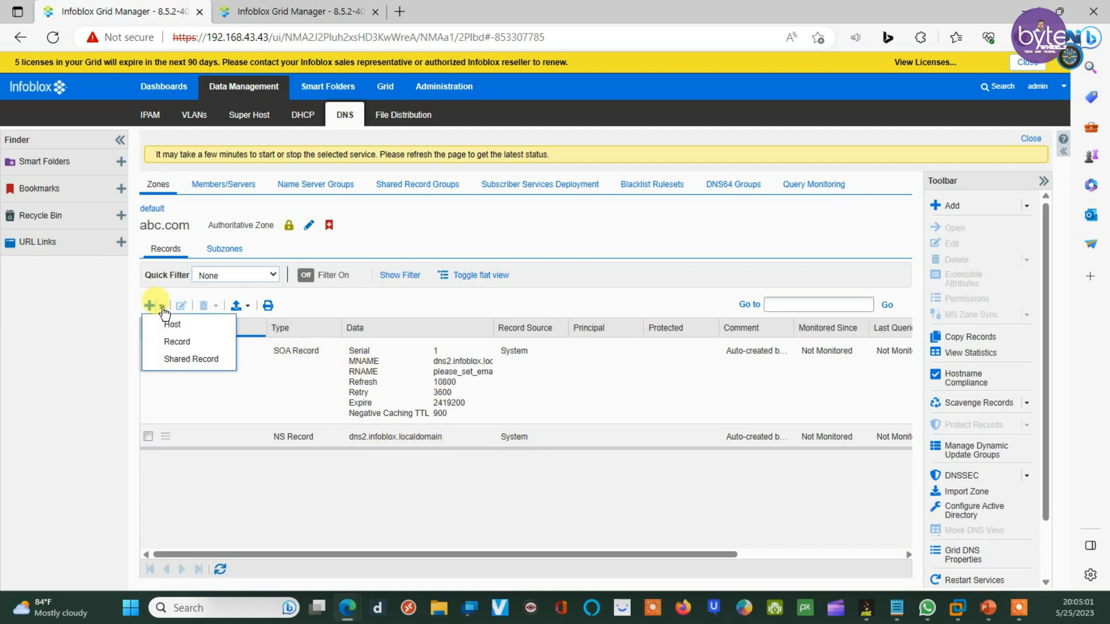
mouse_move(184, 342)
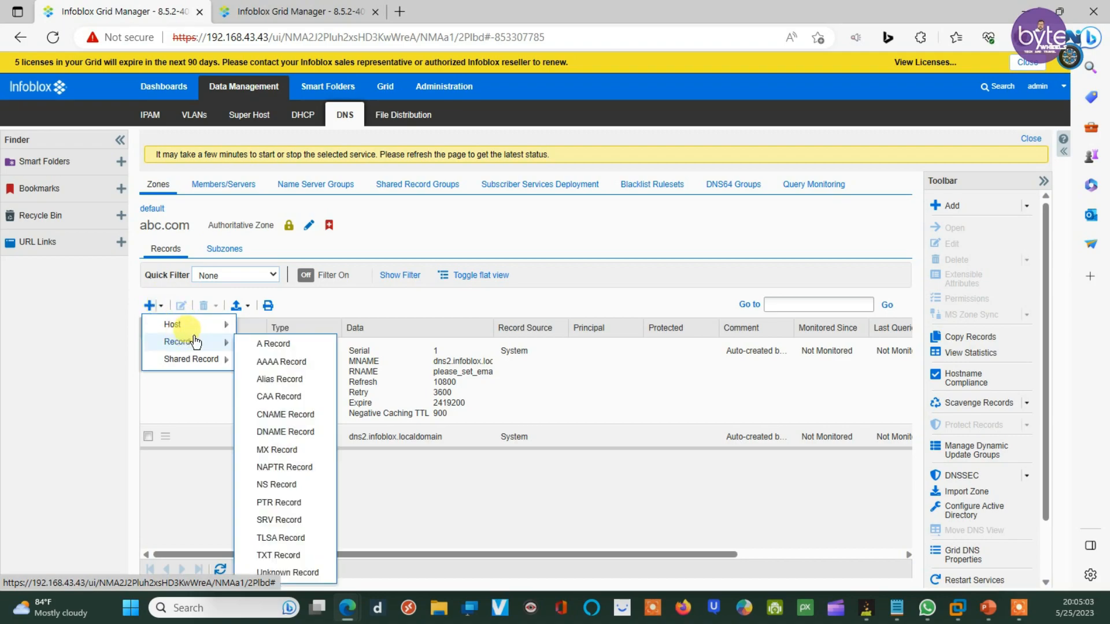
left_click(279, 346)
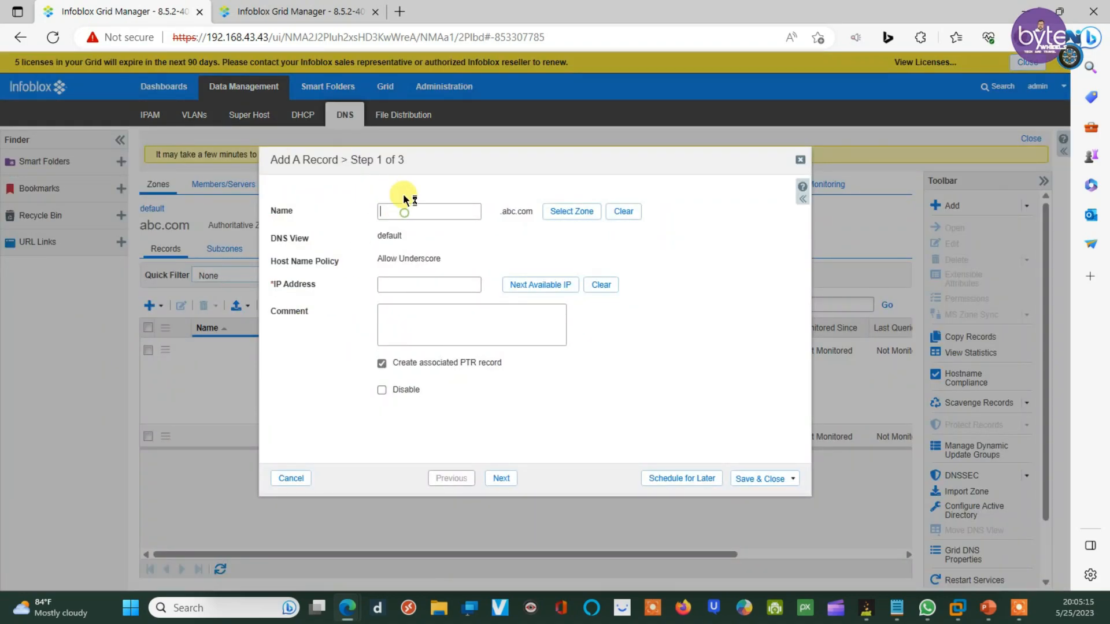
Step: Create A record host1 pointing to 1.1.1.1 in abc.com, accepting that no PTR record is made
type("host1")
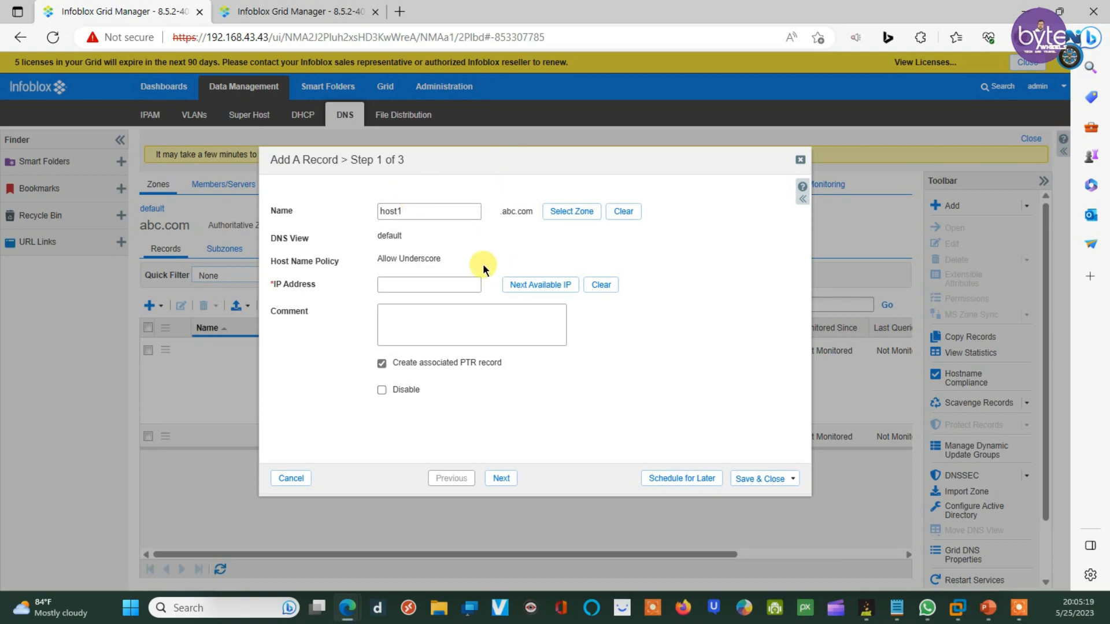
left_click(419, 287)
left_click(502, 479)
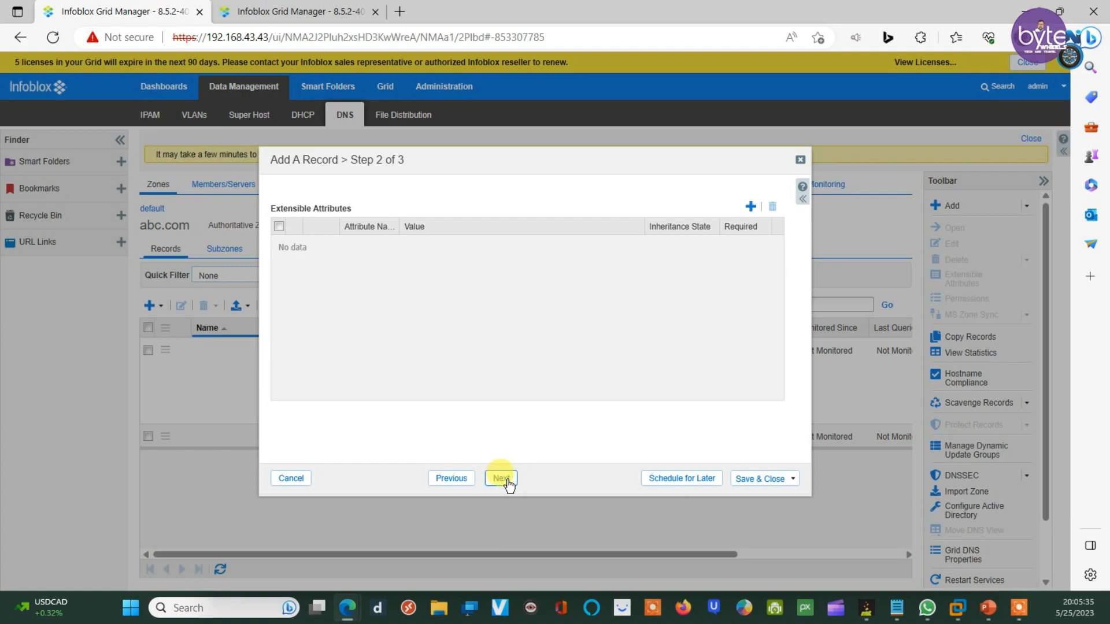
left_click(507, 480)
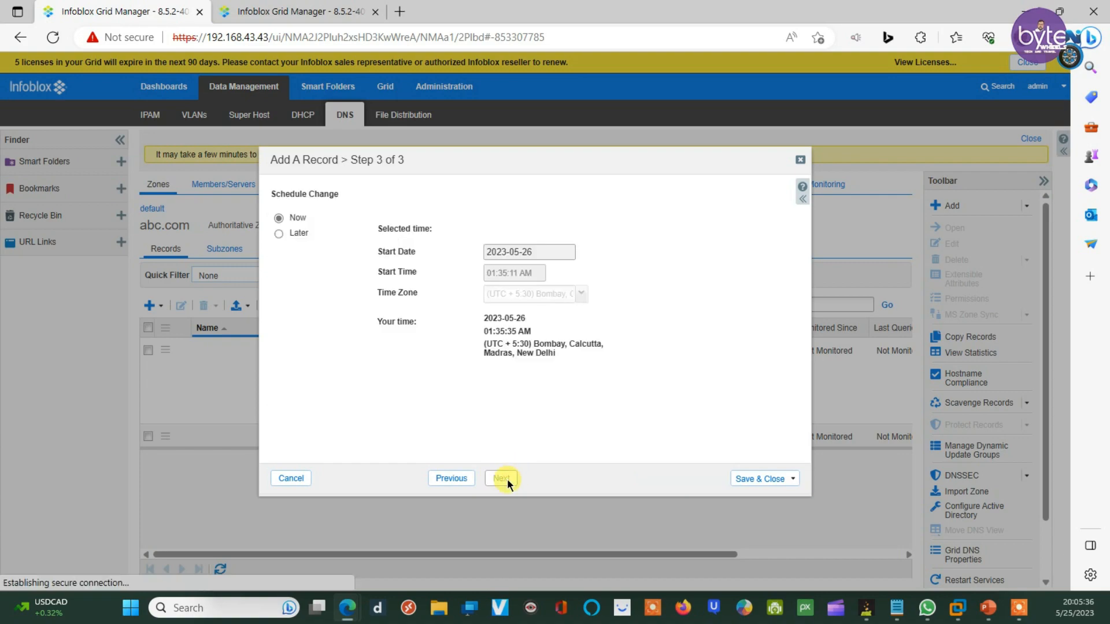
left_click(749, 480)
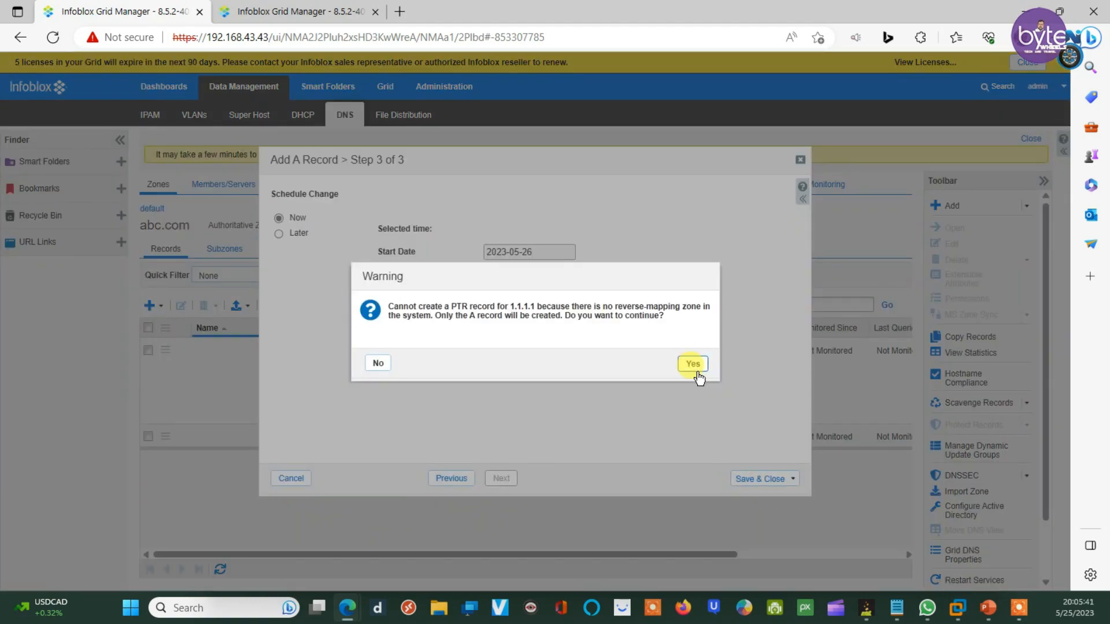
left_click(696, 370)
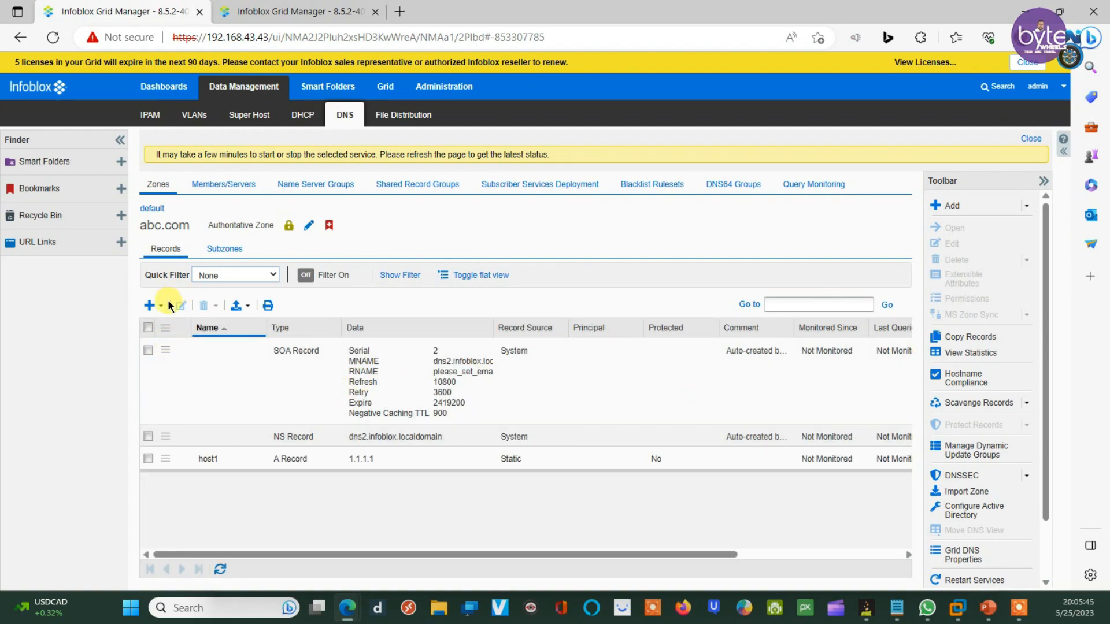
Step: Add A record host2 for 2.2.2.2 with the associated PTR record unchecked, and save it
left_click(161, 306)
mouse_move(183, 328)
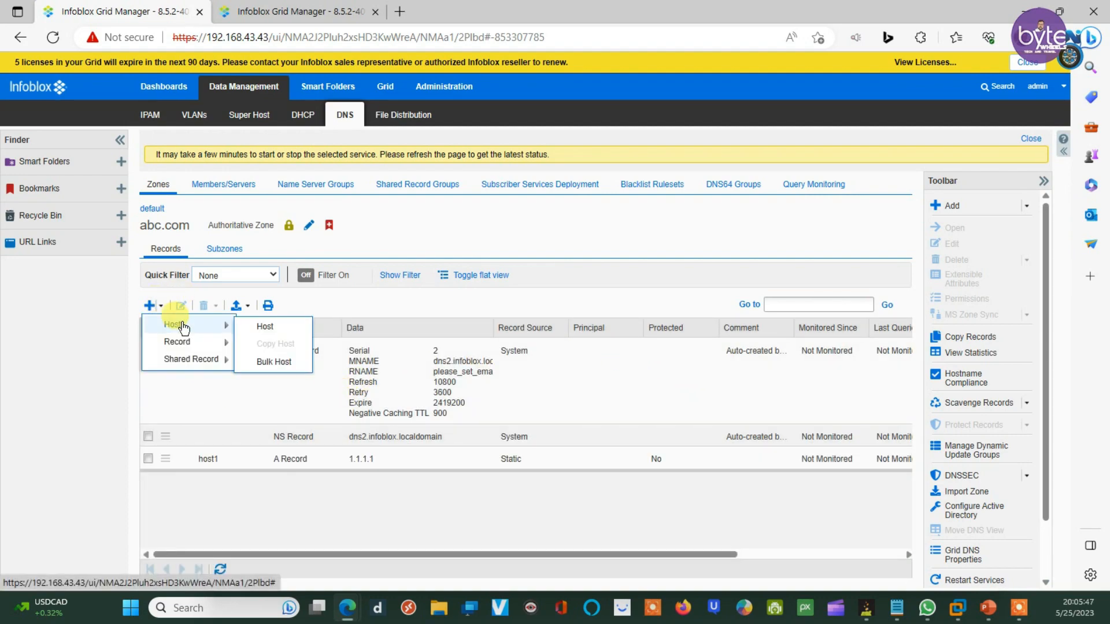
left_click(280, 353)
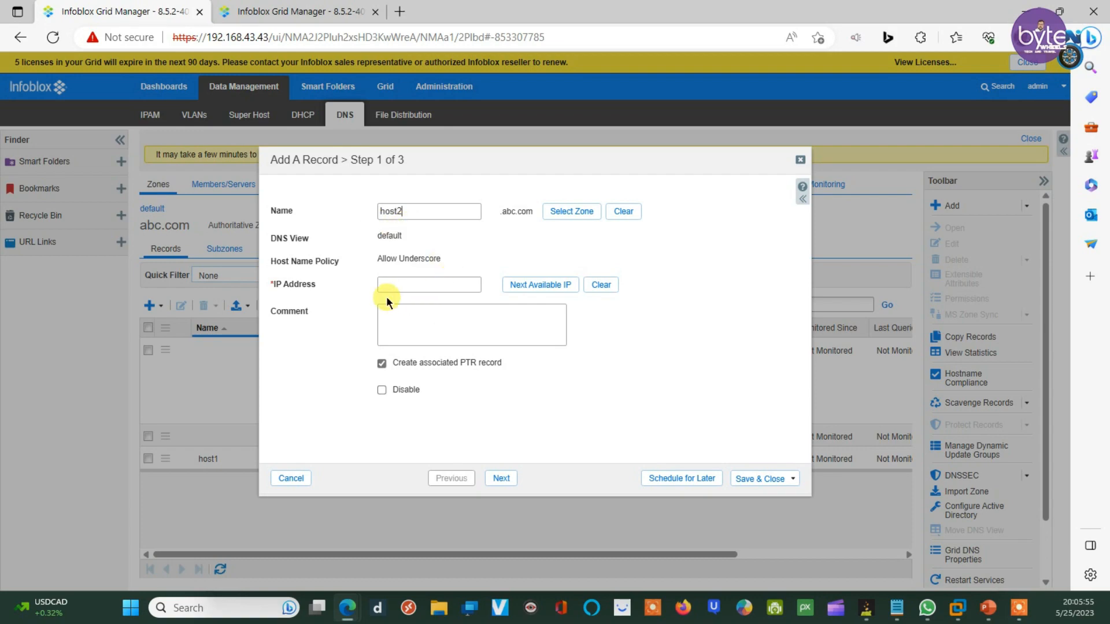
left_click(399, 286)
type("2.2.2.2")
left_click(415, 321)
left_click(381, 364)
left_click(748, 484)
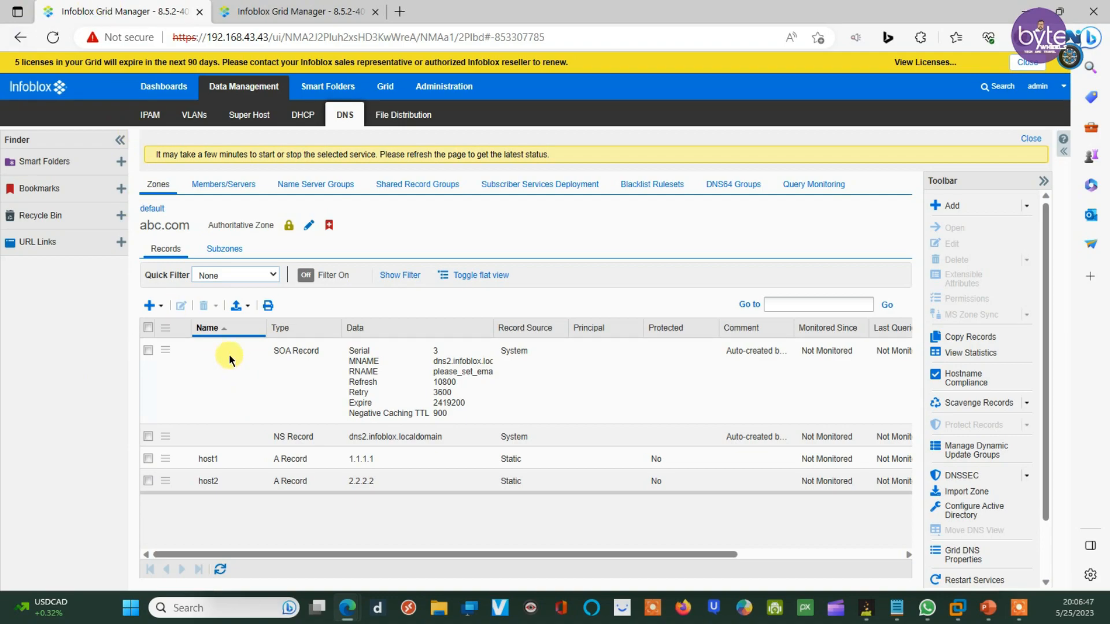
Step: Switch to the 192.168.43.44 grid and show its zones list
left_click(253, 6)
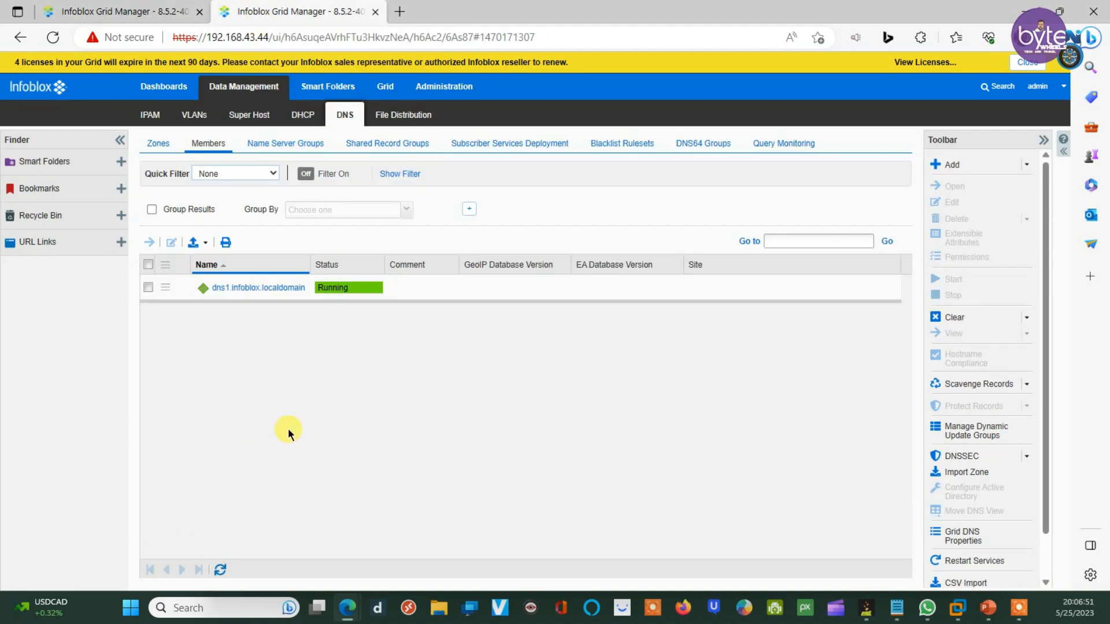
left_click(166, 144)
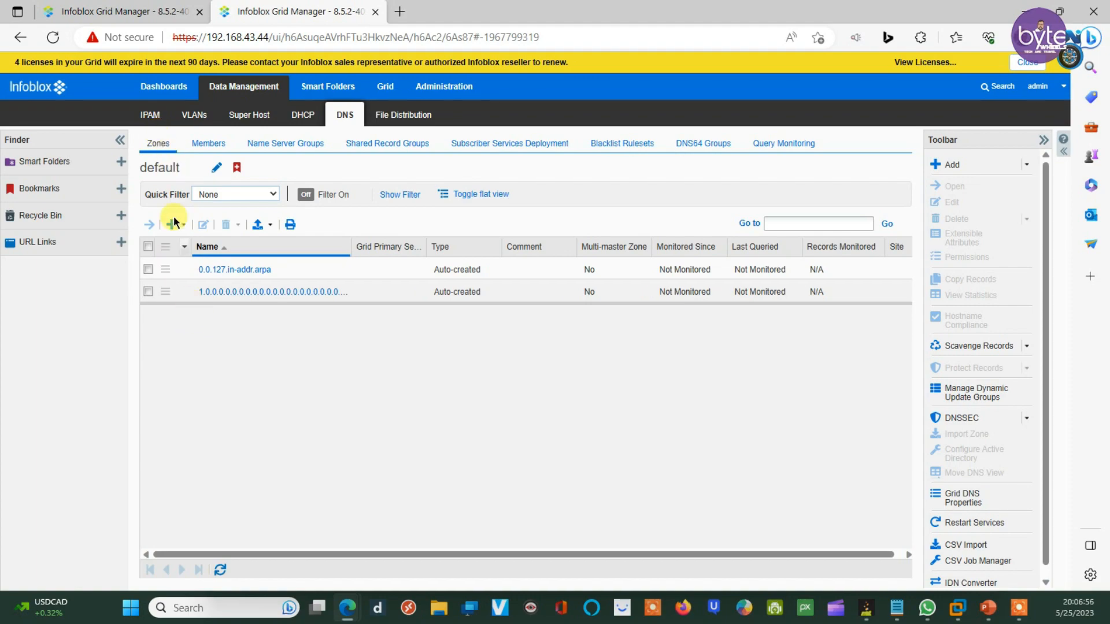
left_click(174, 223)
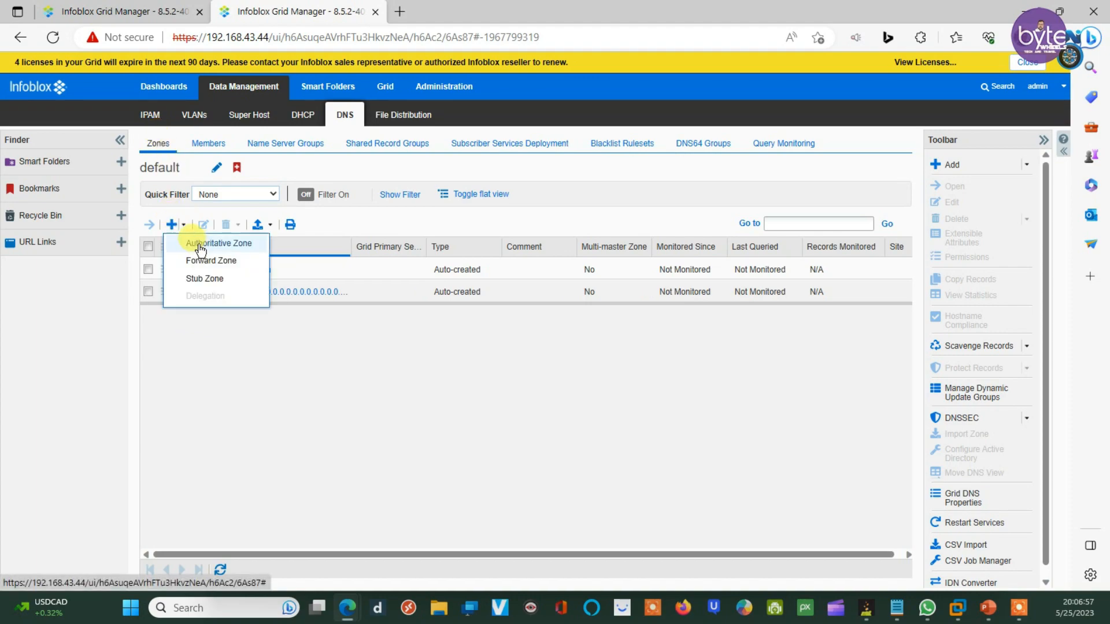
Step: Begin a forward-mapping authoritative zone abc.com that uses its own set of name servers
left_click(200, 245)
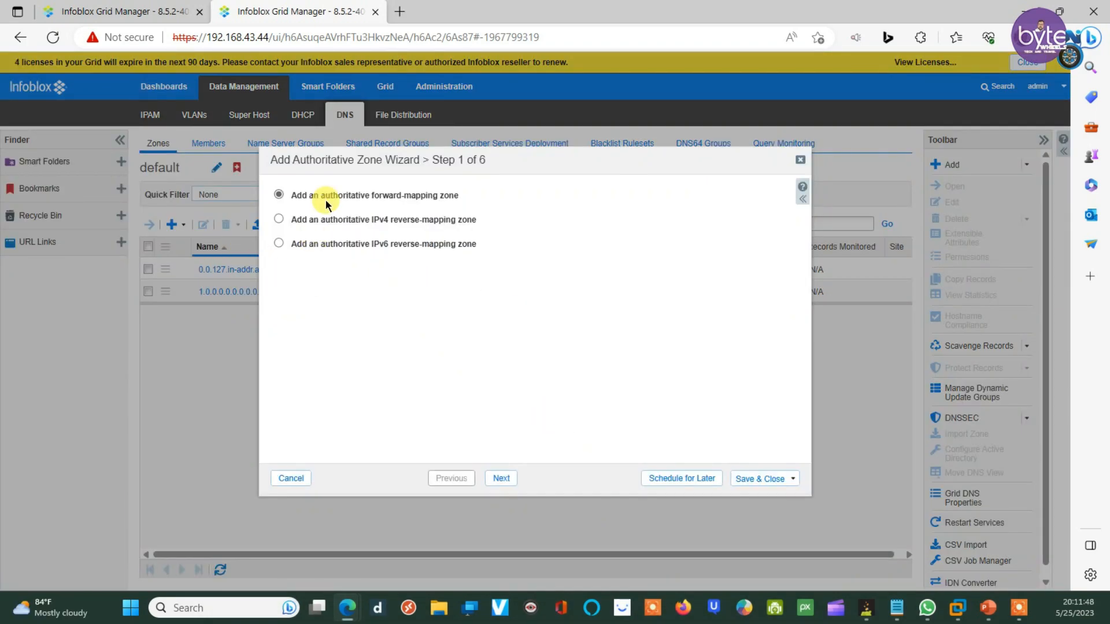
left_click(501, 478)
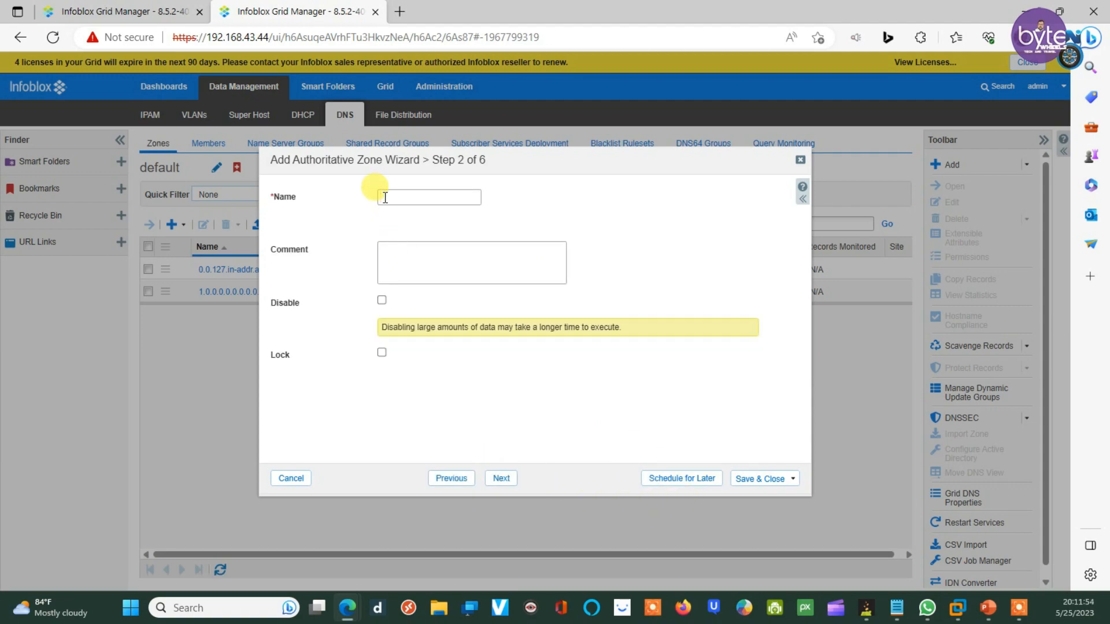
type("abc.com")
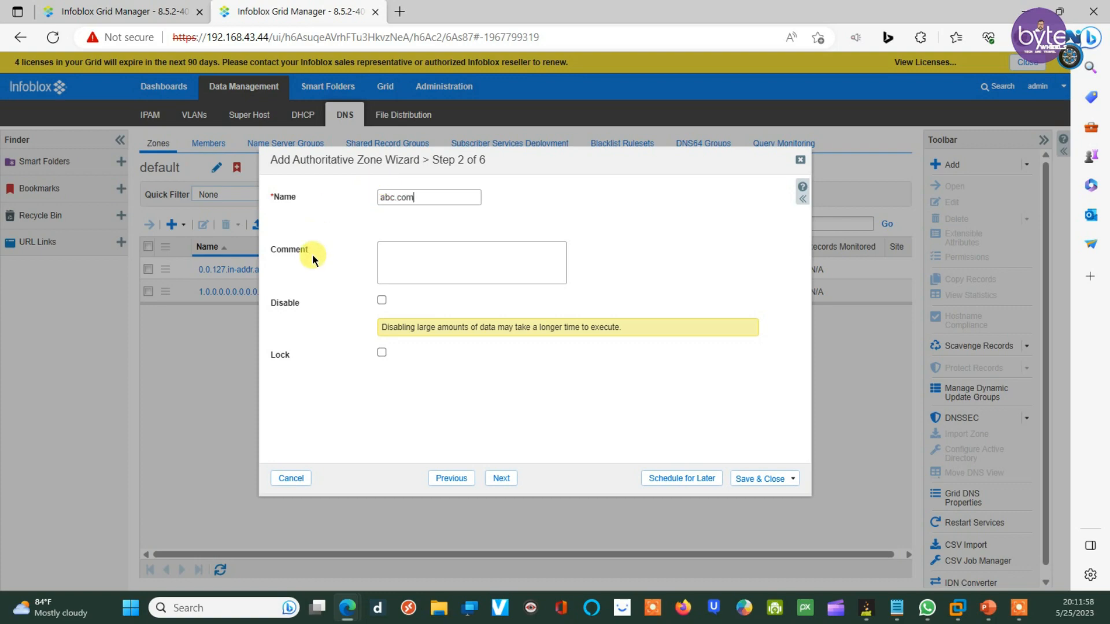
left_click(501, 478)
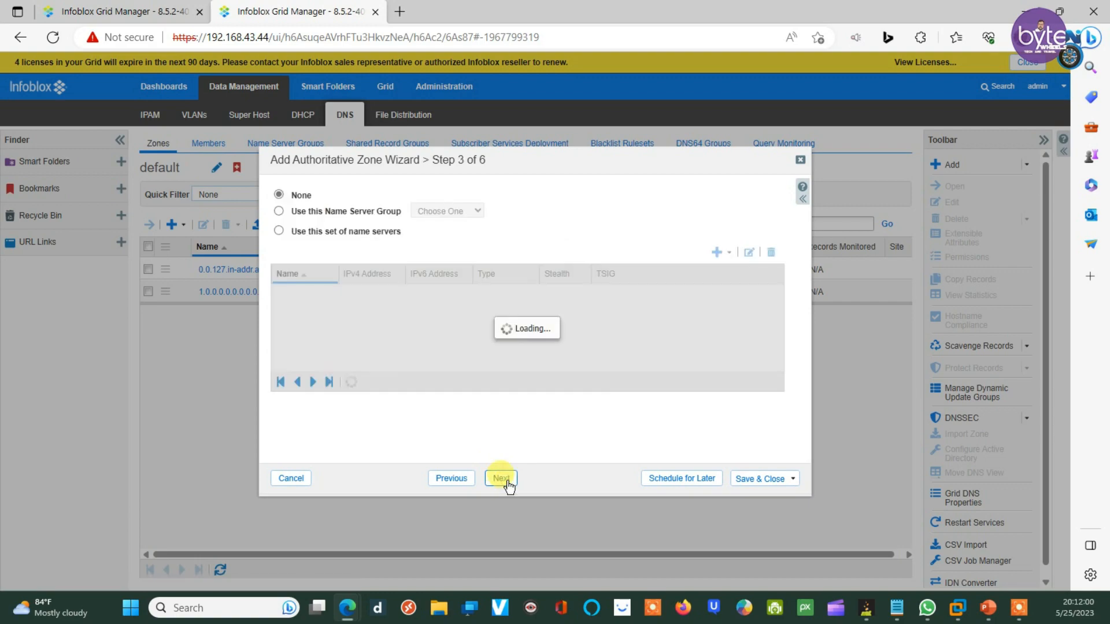
left_click(278, 231)
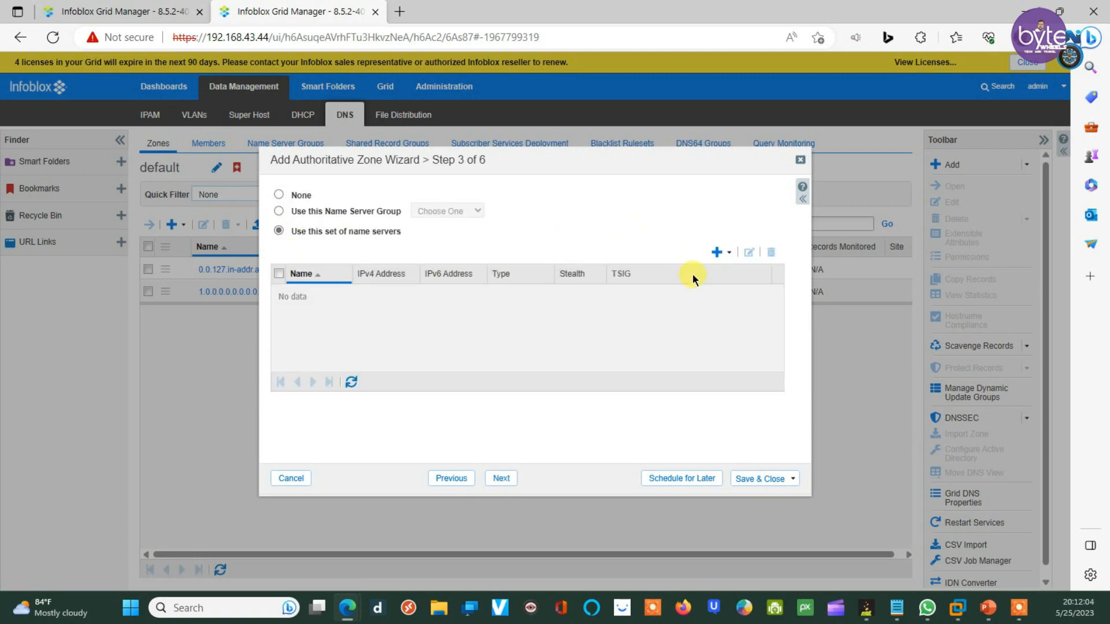
left_click(731, 255)
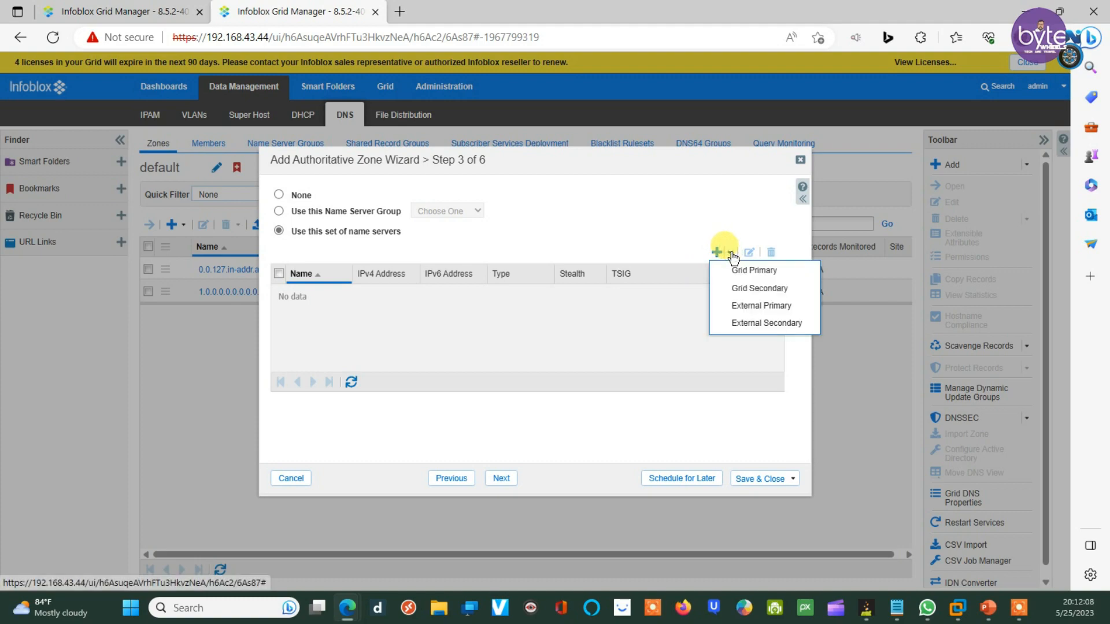
Step: Add an external primary and paste dns2.infoblox.localdomain from the note as its name
left_click(748, 306)
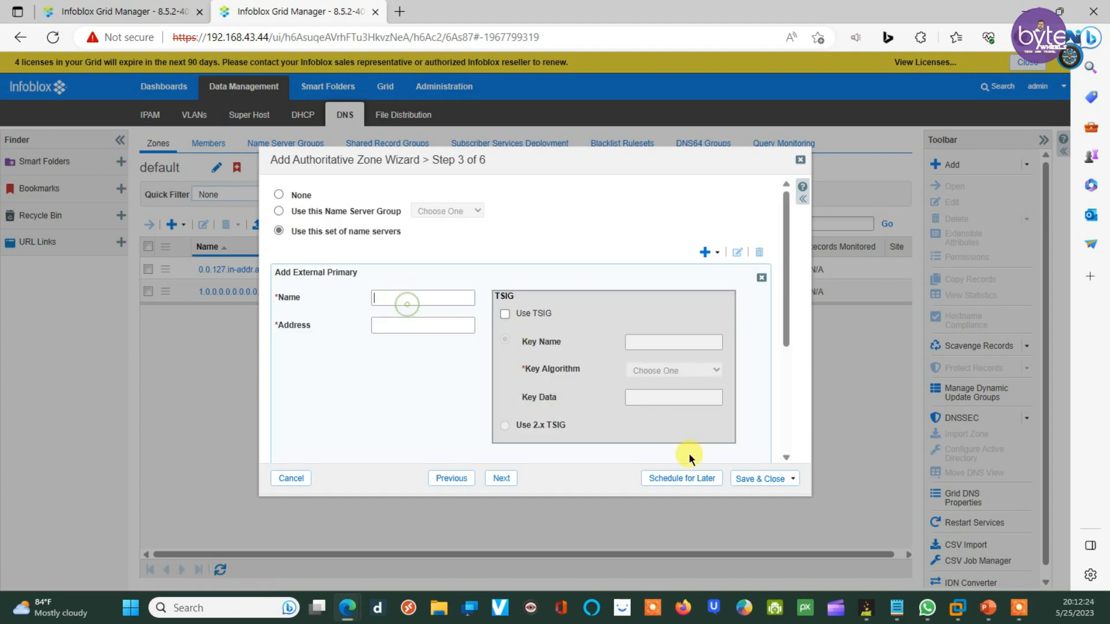
mouse_move(896, 607)
left_click(912, 541)
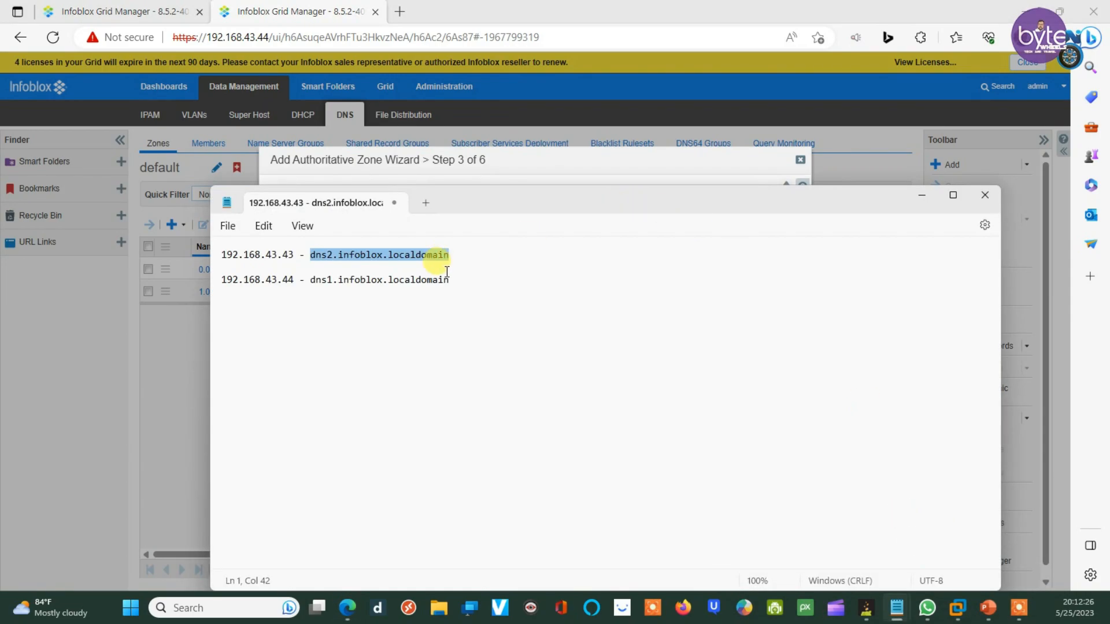
right_click(373, 257)
left_click(422, 337)
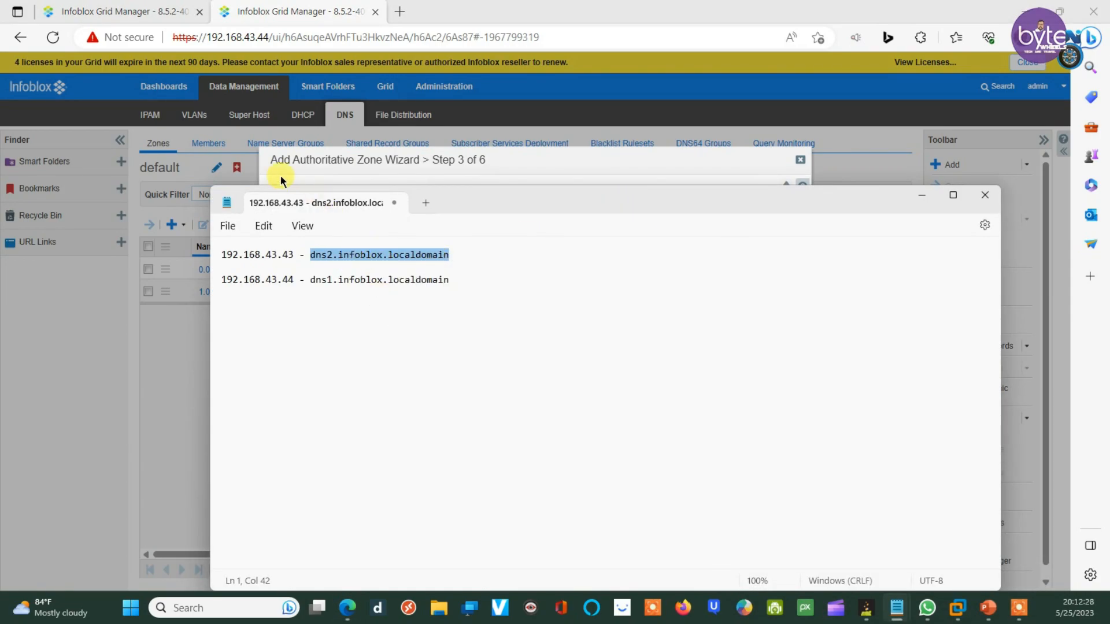
left_click(339, 155)
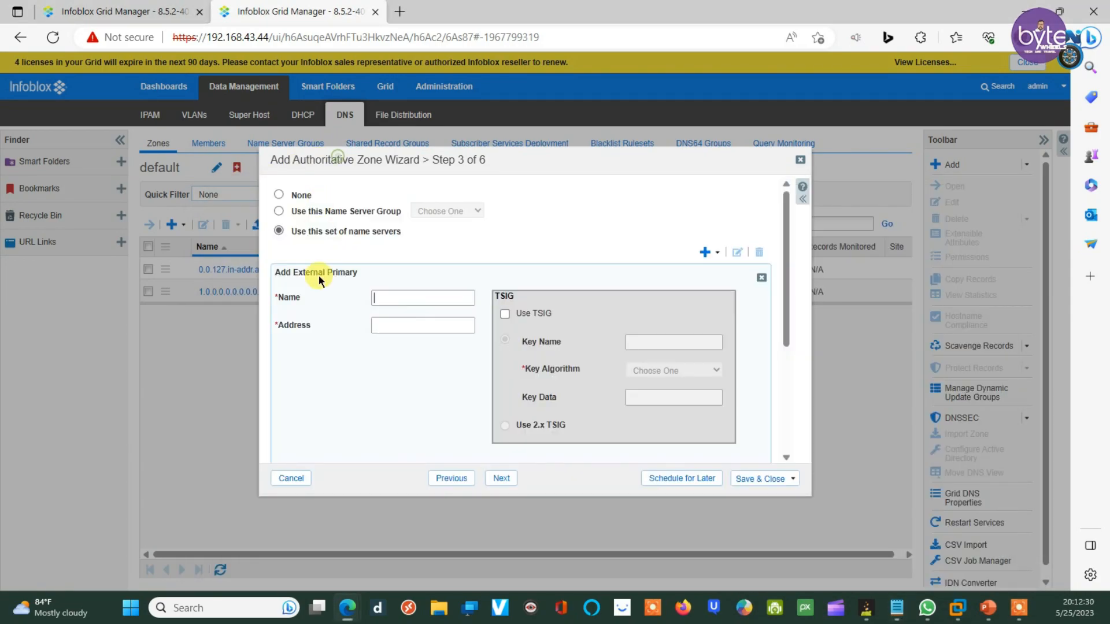
left_click(381, 297)
key("ctrl+v")
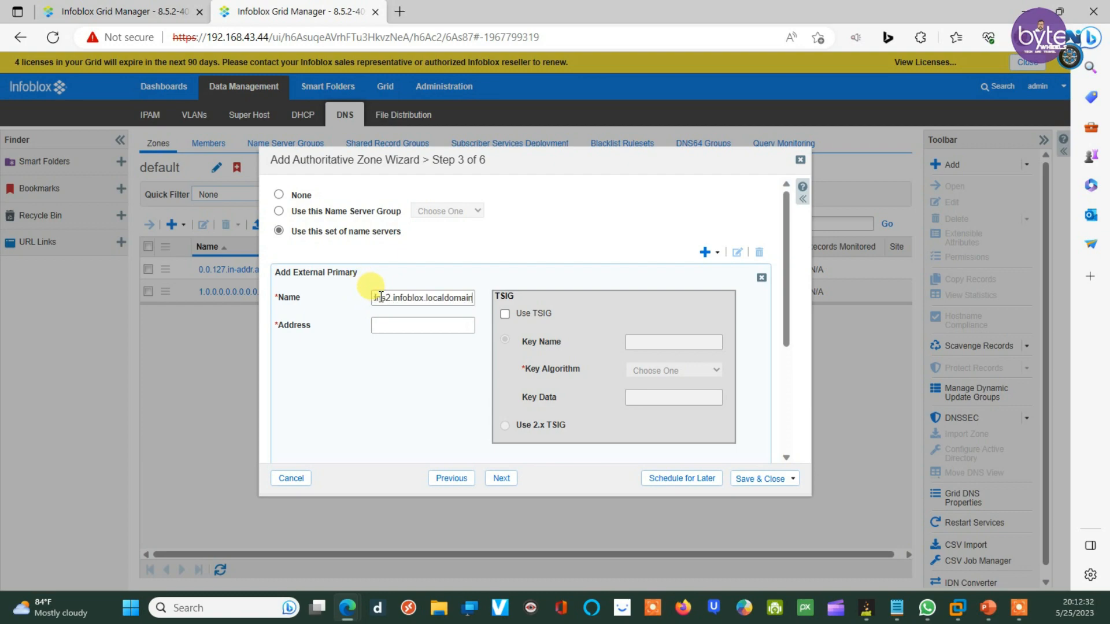
Step: Paste 192.168.43.43 as the external primary's address and add it to the name server list
left_click(397, 328)
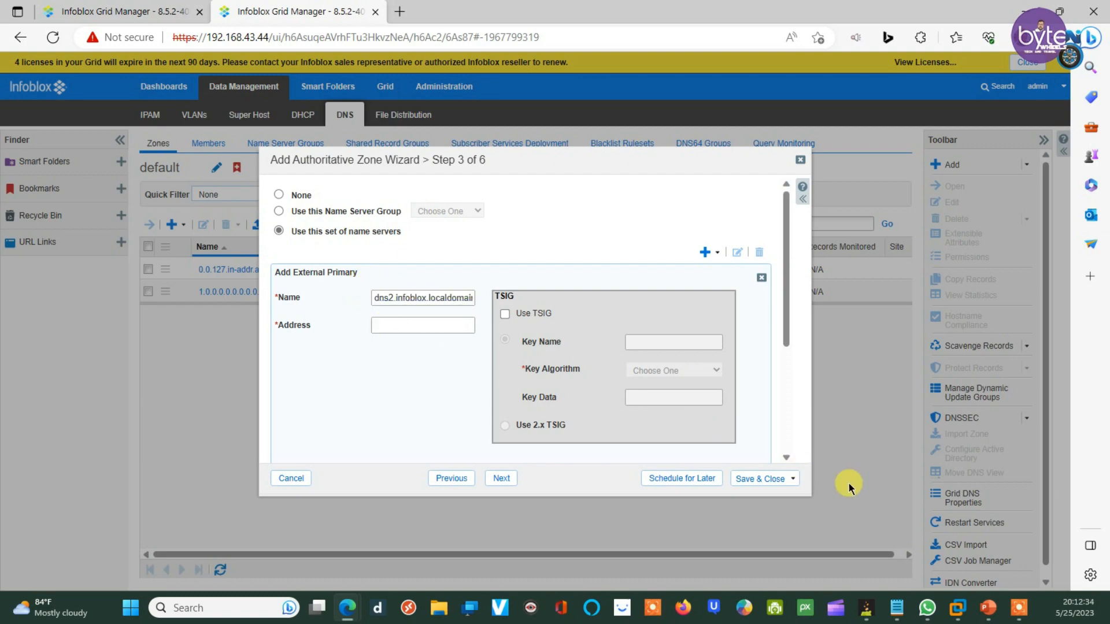
mouse_move(897, 607)
left_click(913, 546)
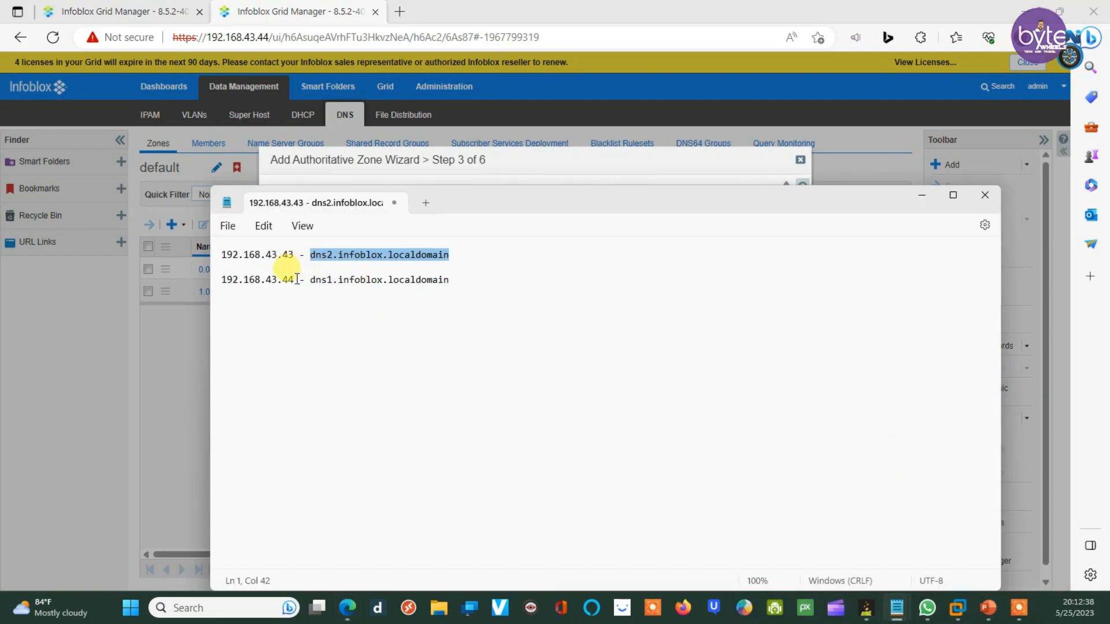
left_click_drag(294, 255, 221, 255)
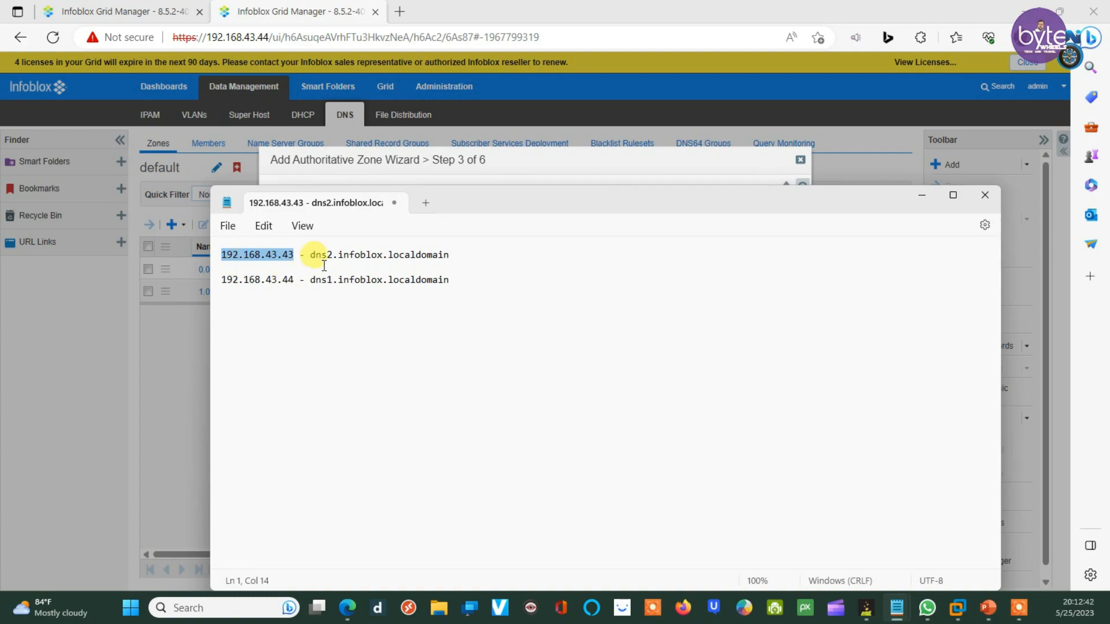
left_click(341, 155)
left_click(384, 324)
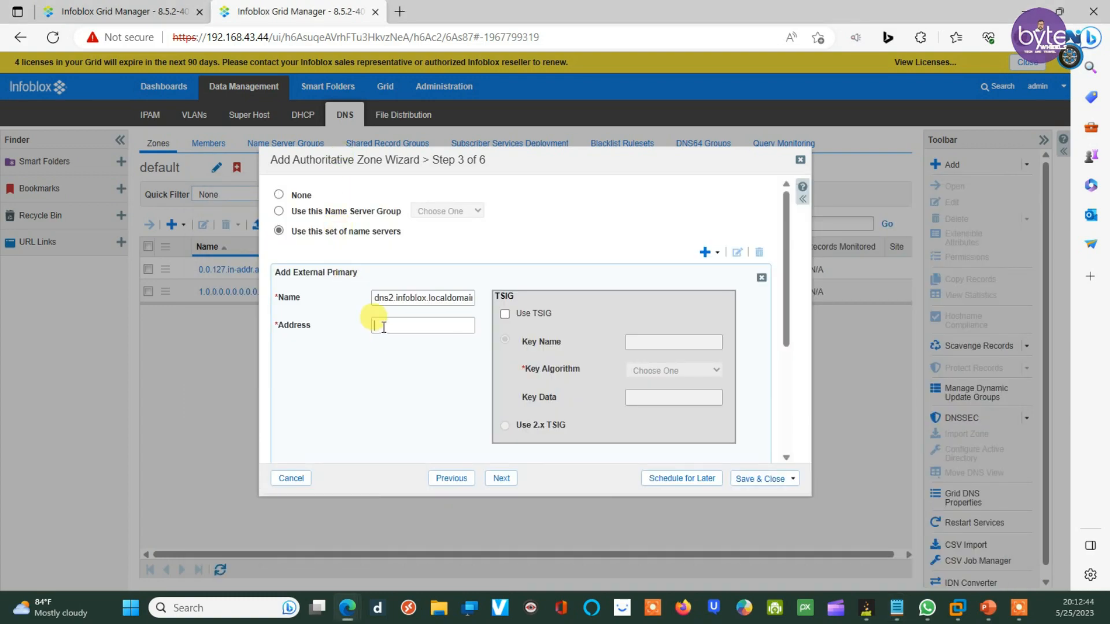
key("ctrl+v")
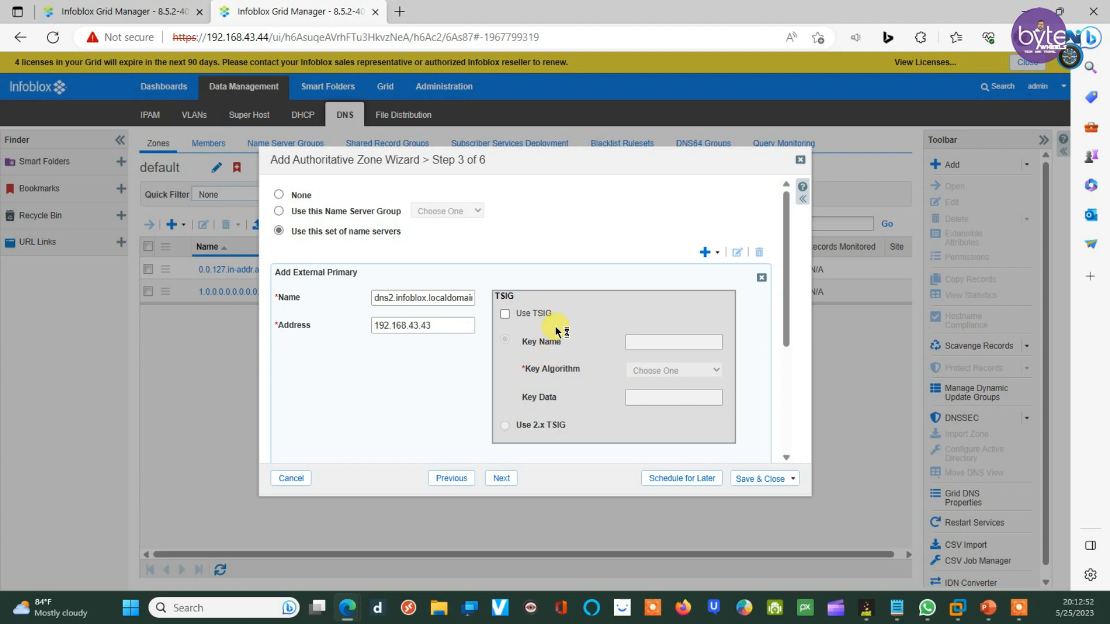
scroll(570, 345, "down", 1)
scroll(569, 339, "down", 3)
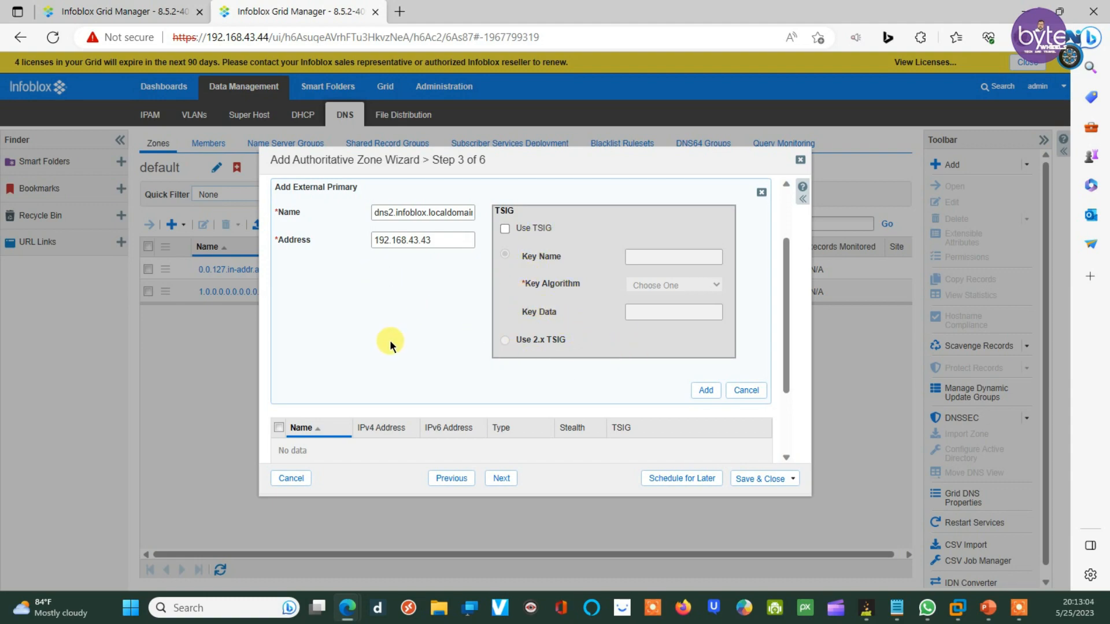
scroll(389, 340, "up", 1)
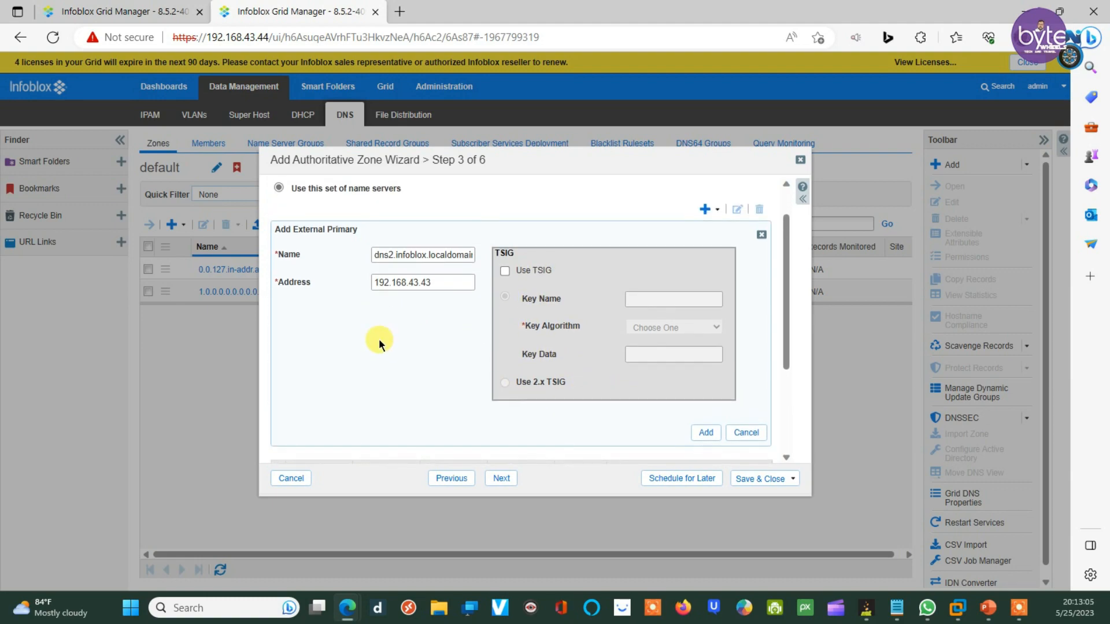
left_click(705, 432)
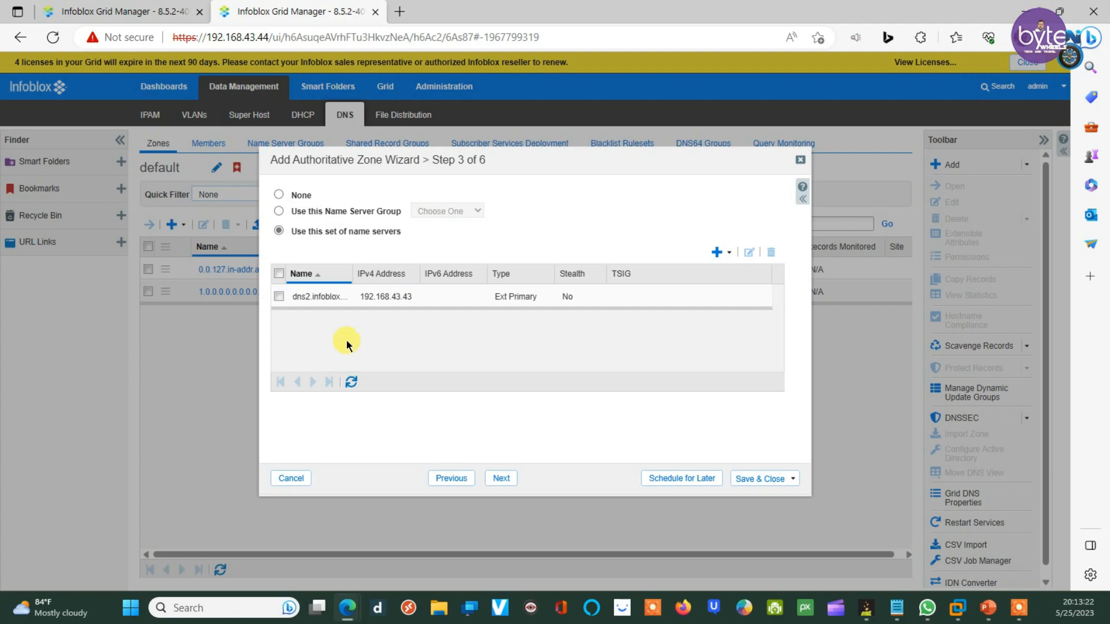
Step: Add grid member dns1 as grid secondary and save the new abc.com zone
left_click(731, 253)
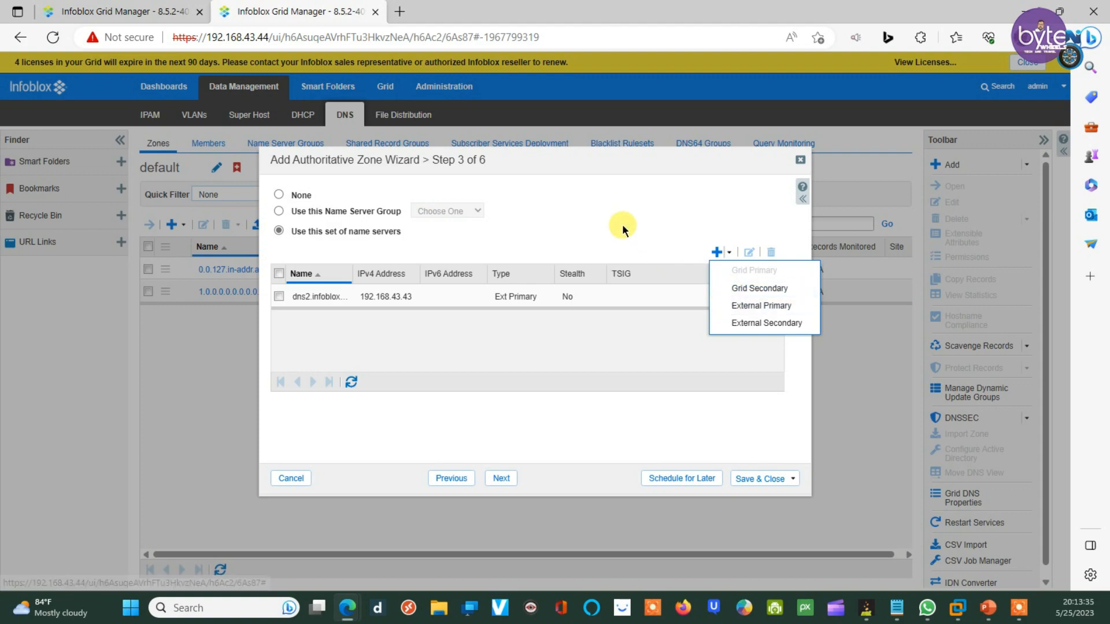
left_click(747, 289)
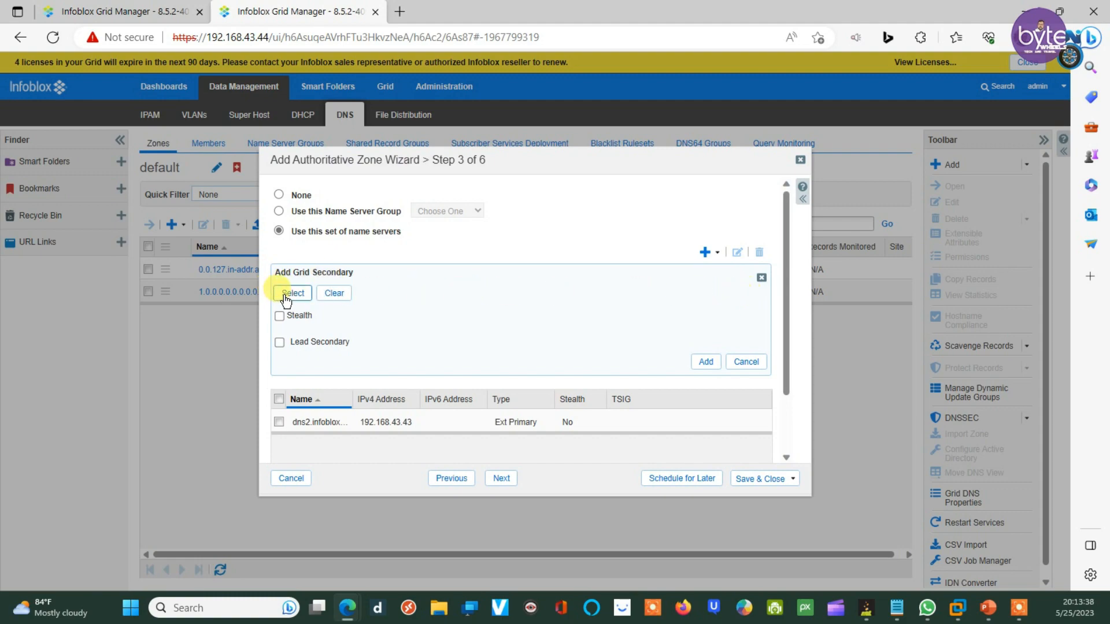
left_click(284, 294)
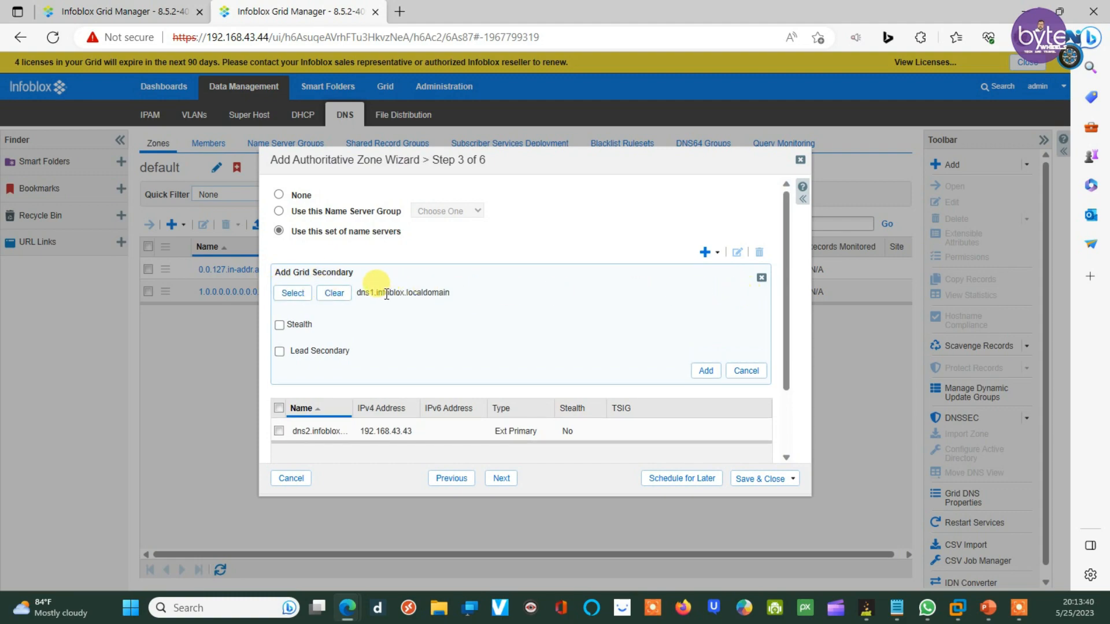
left_click(705, 372)
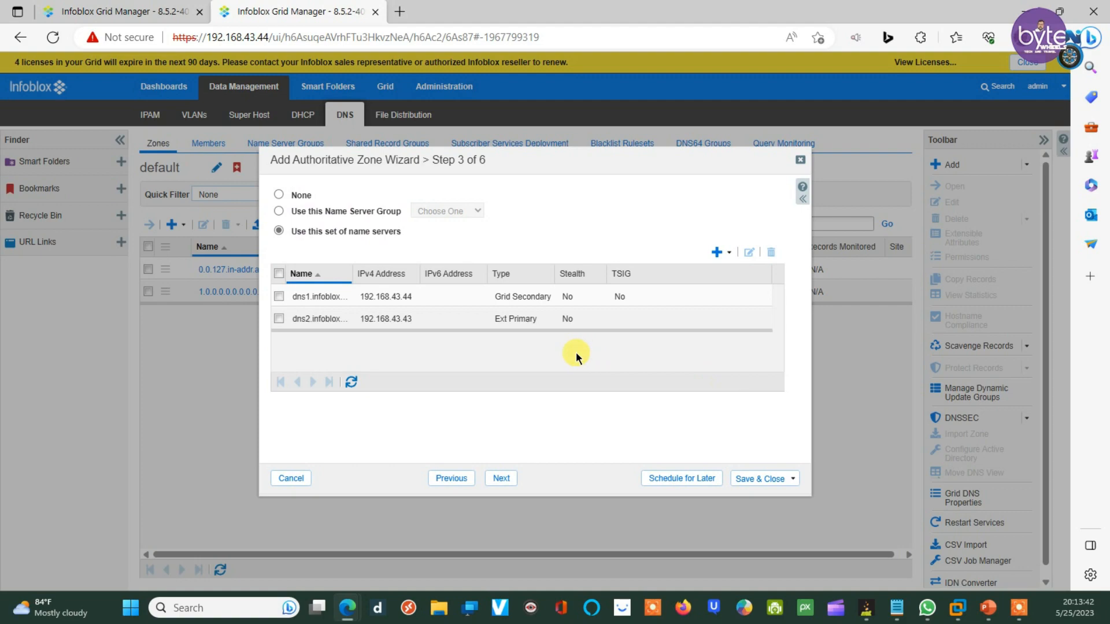
left_click(755, 479)
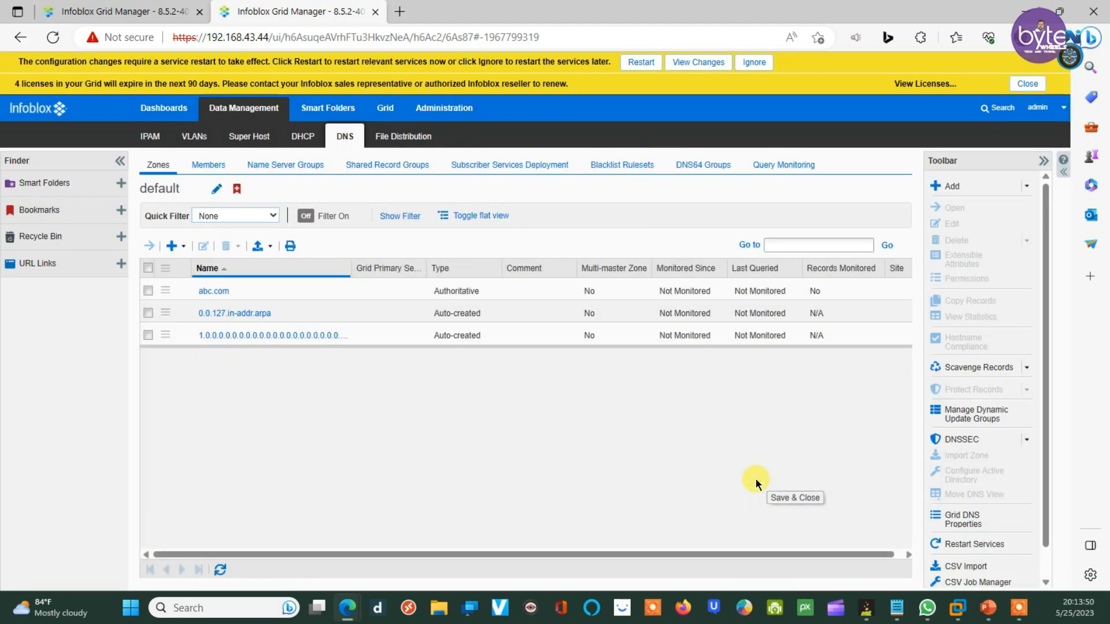
left_click(631, 64)
Step: Confirm the services restart, then open abc.com for editing on the 192.168.43.43 grid
left_click(768, 510)
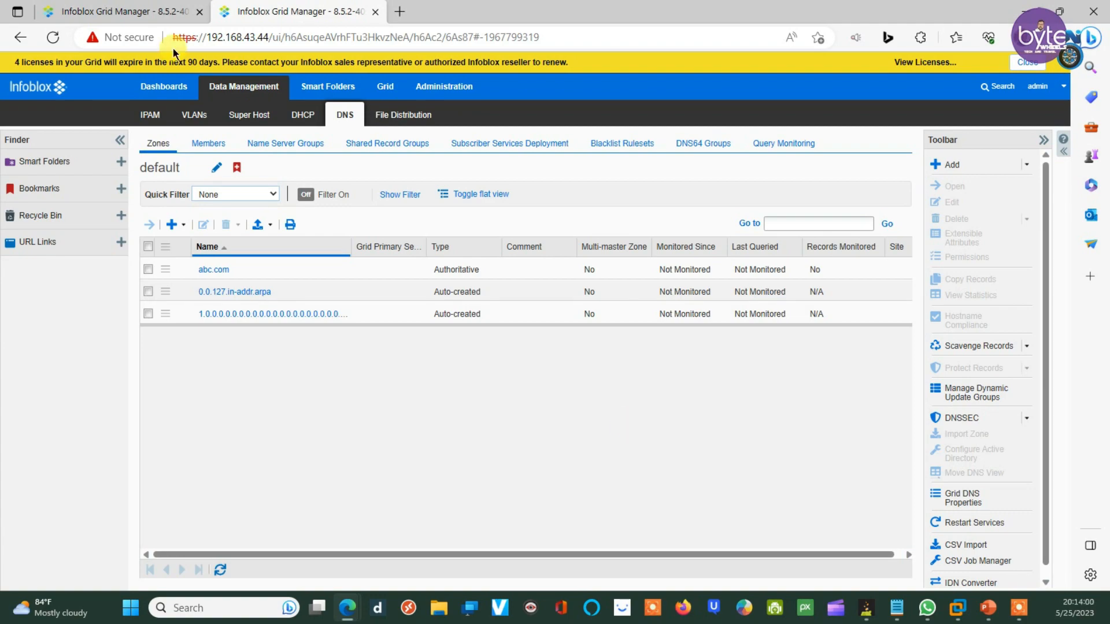
left_click(116, 11)
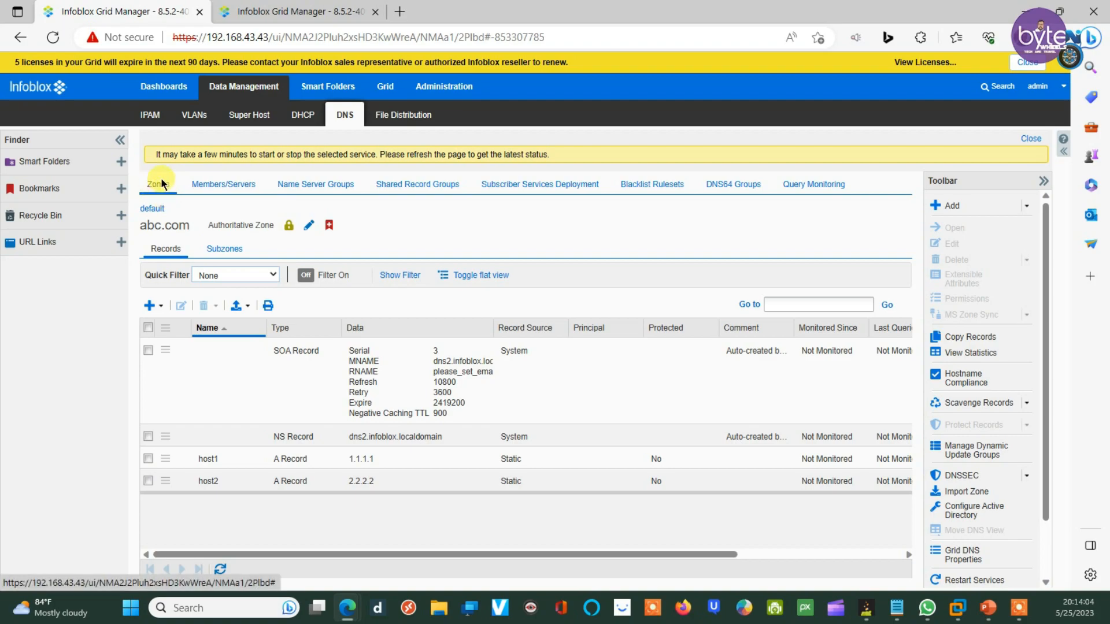
left_click(154, 209)
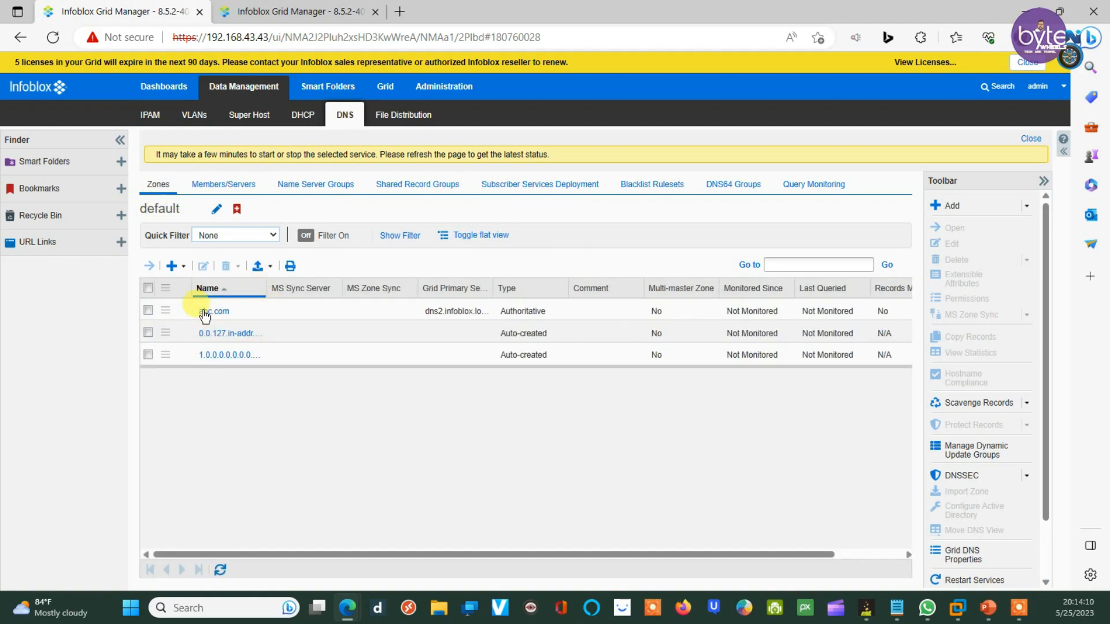
left_click(148, 311)
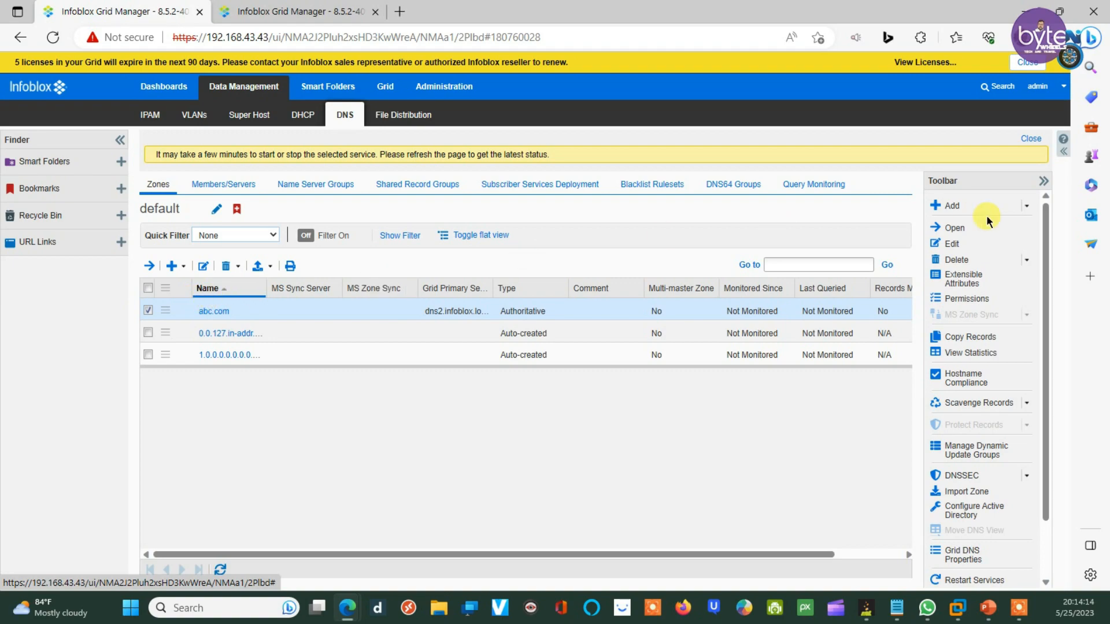
left_click(952, 244)
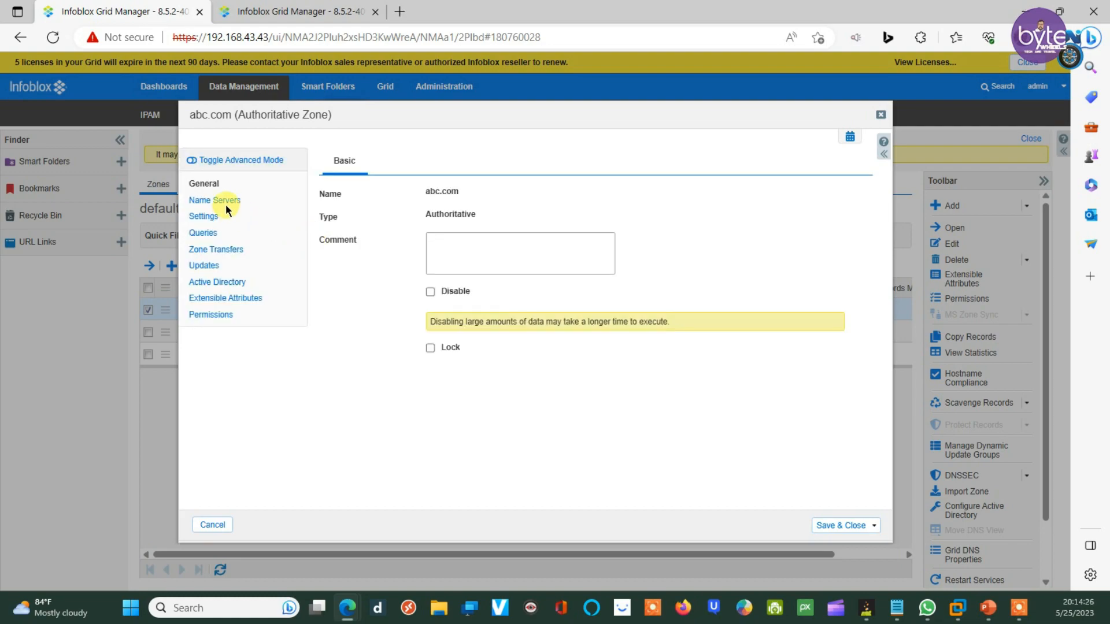
Step: Add an external secondary to abc.com, pasting dns1.infoblox.localdomain from the note as its name
left_click(221, 201)
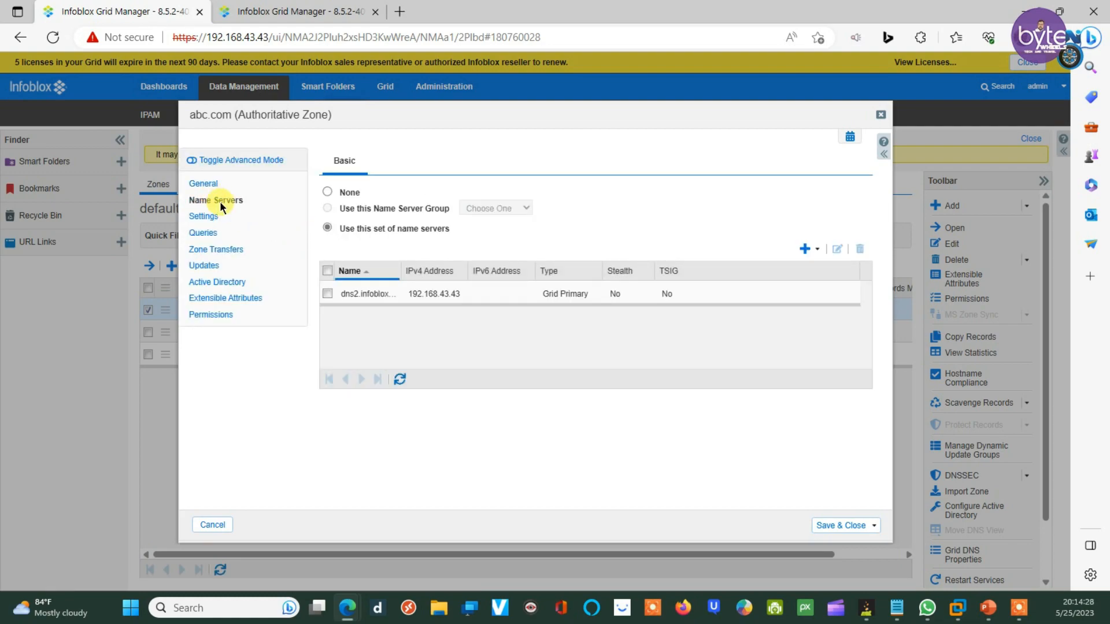
left_click(824, 255)
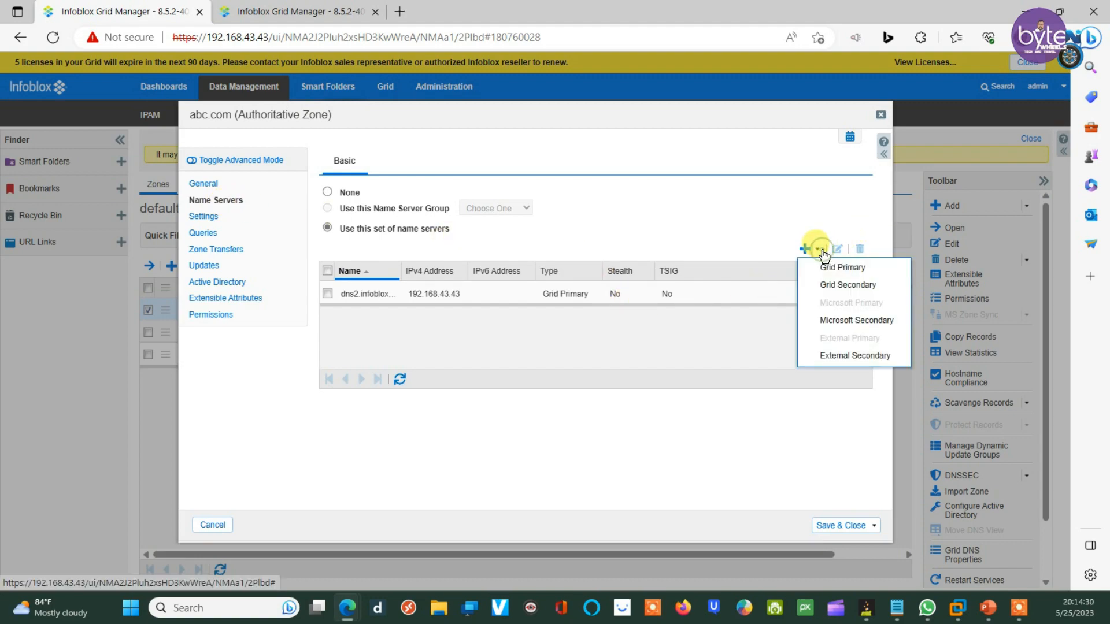
left_click(831, 357)
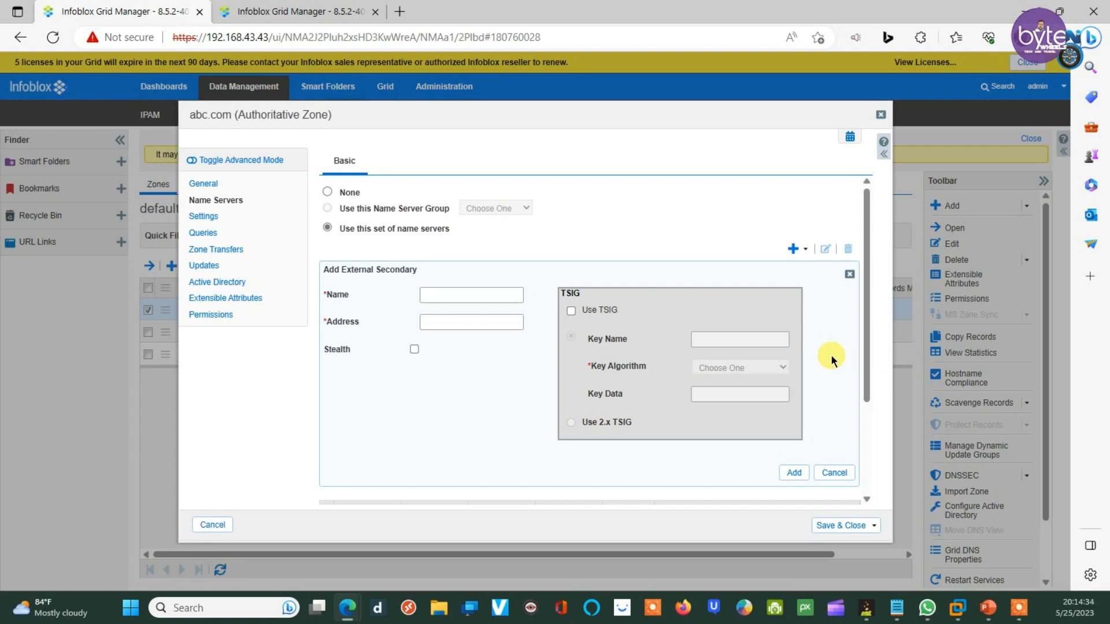
left_click(426, 295)
mouse_move(898, 608)
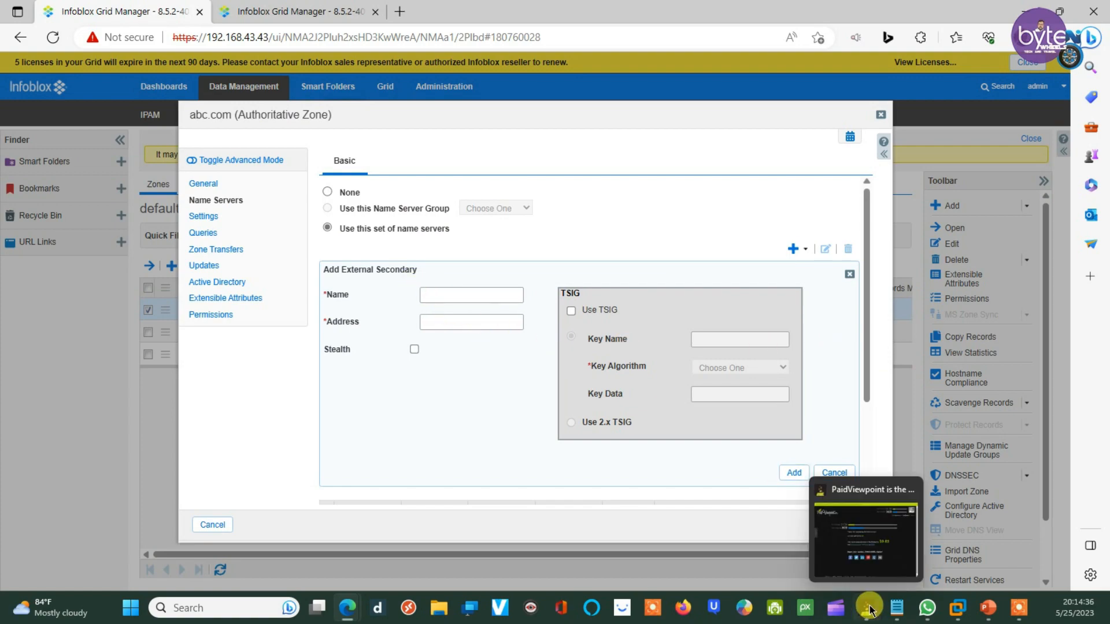
left_click(922, 540)
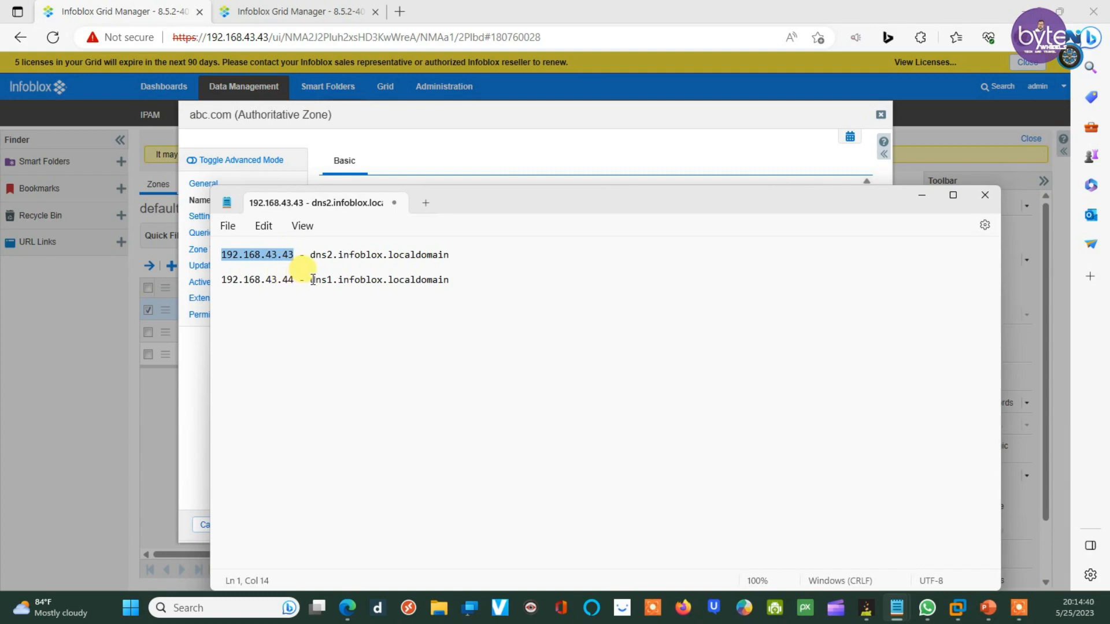
left_click_drag(311, 279, 449, 281)
left_click(451, 280)
right_click(446, 281)
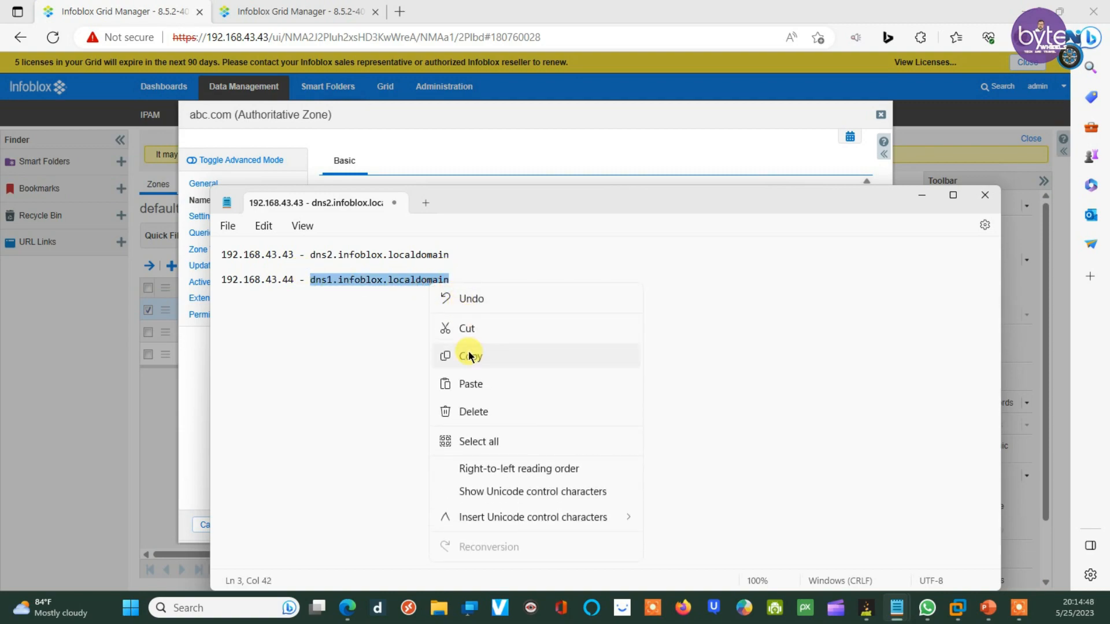
left_click(468, 353)
left_click(399, 114)
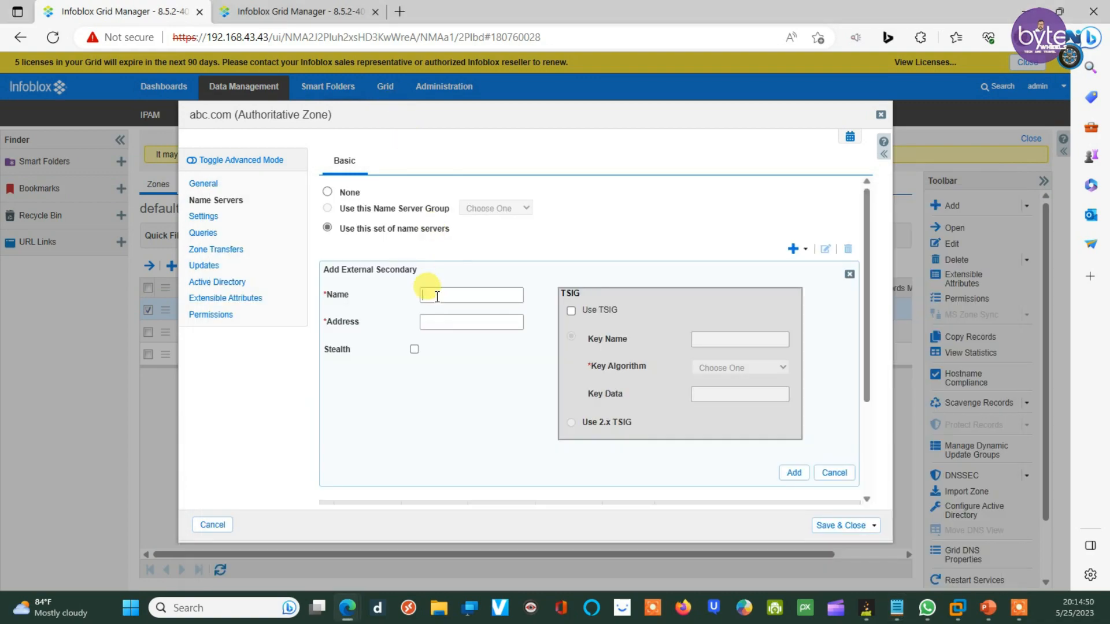
left_click(429, 294)
key("ctrl+v")
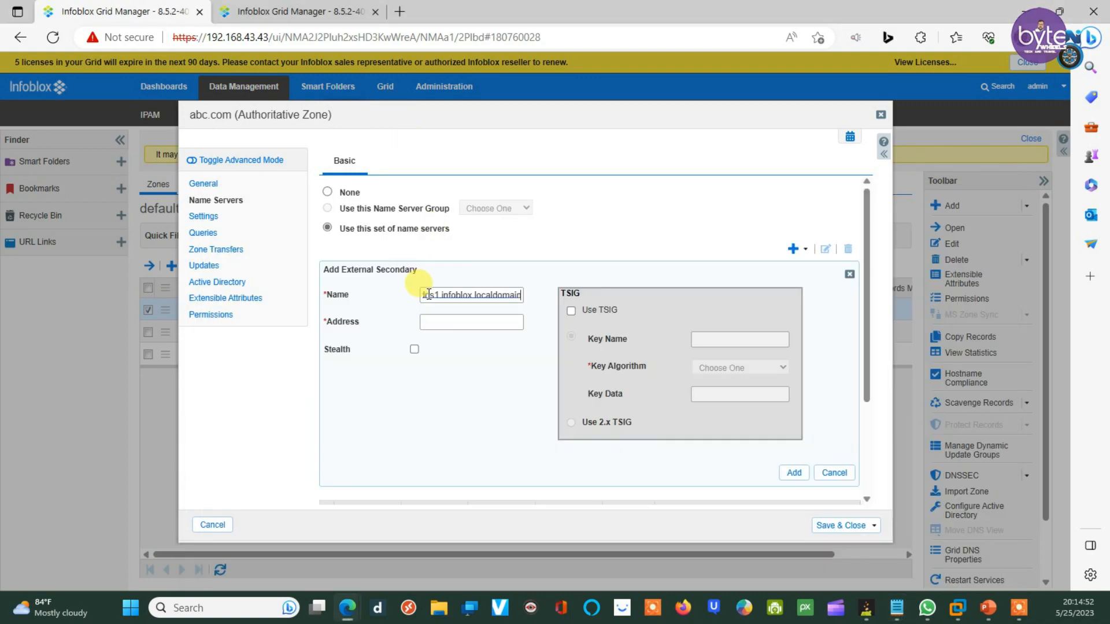
Step: Paste 192.168.43.44 as the secondary's address, add it, and save the zone
left_click(436, 321)
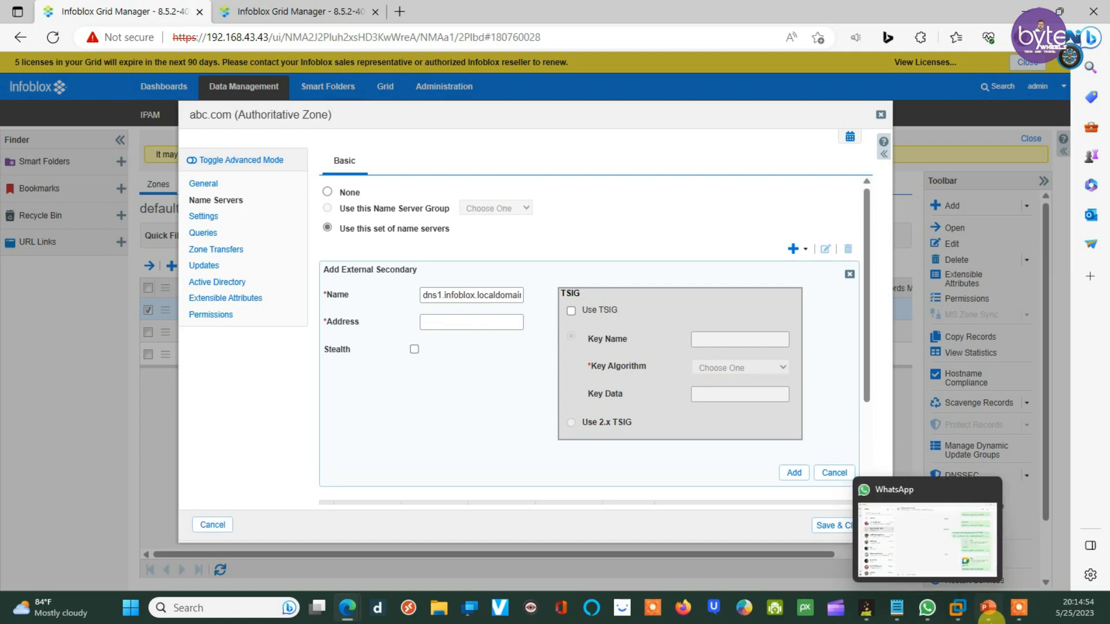
mouse_move(881, 617)
left_click(941, 526)
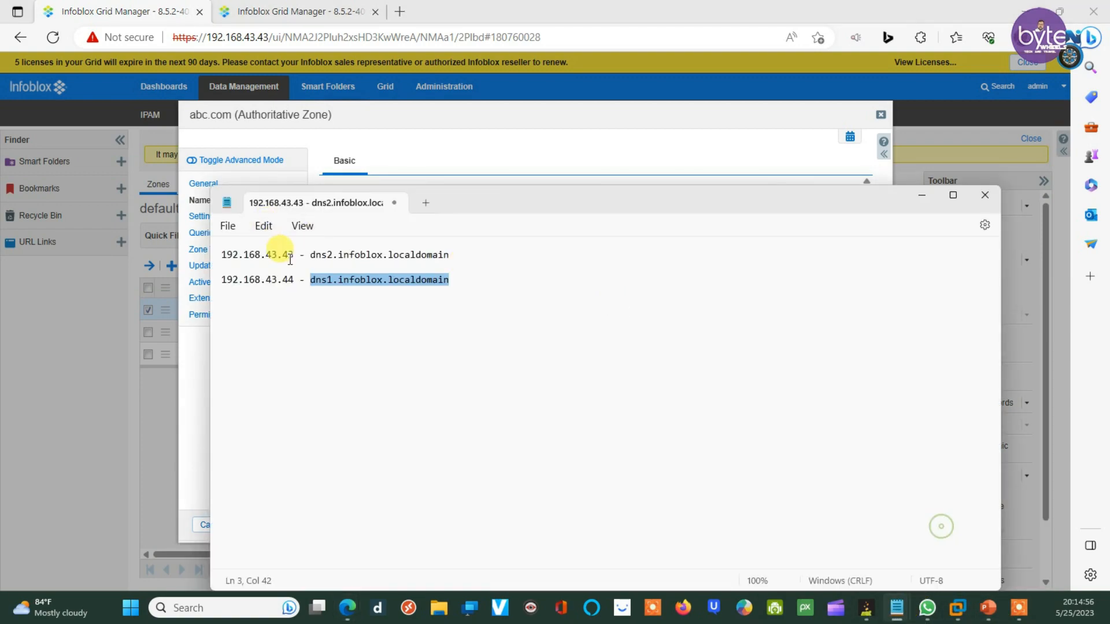
left_click_drag(295, 280, 219, 280)
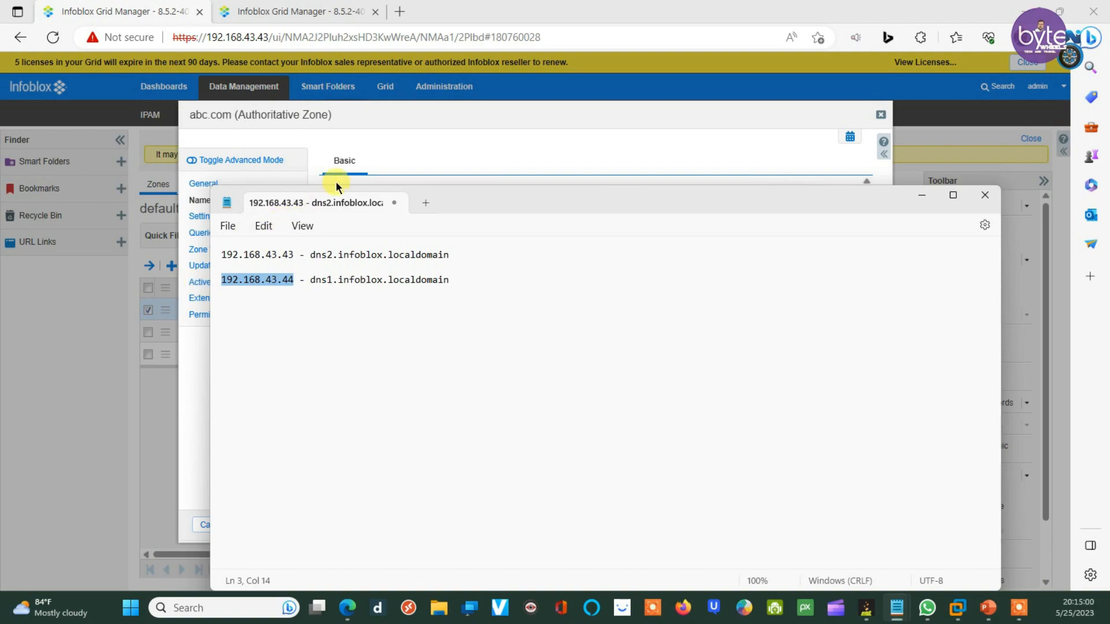
left_click(471, 155)
left_click(430, 320)
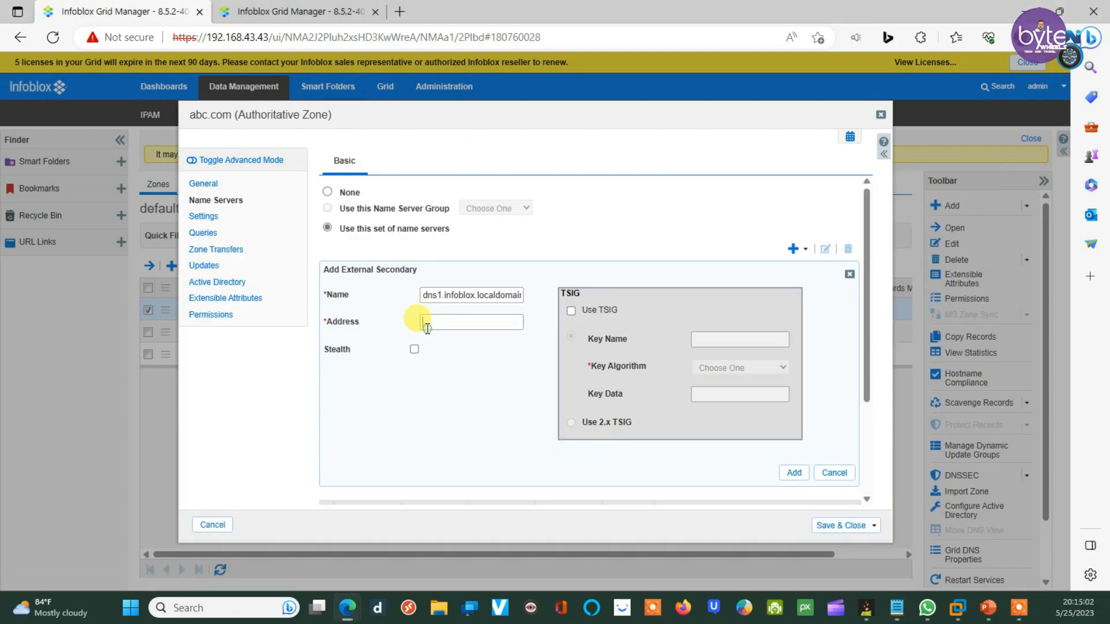
key("ctrl+v")
left_click(793, 474)
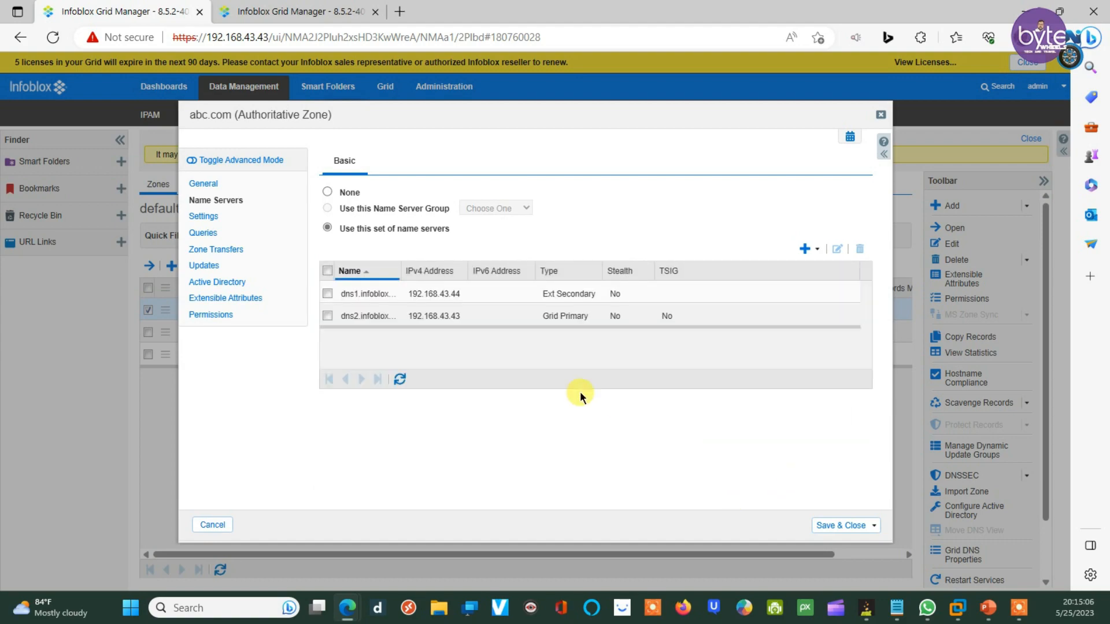
left_click(852, 524)
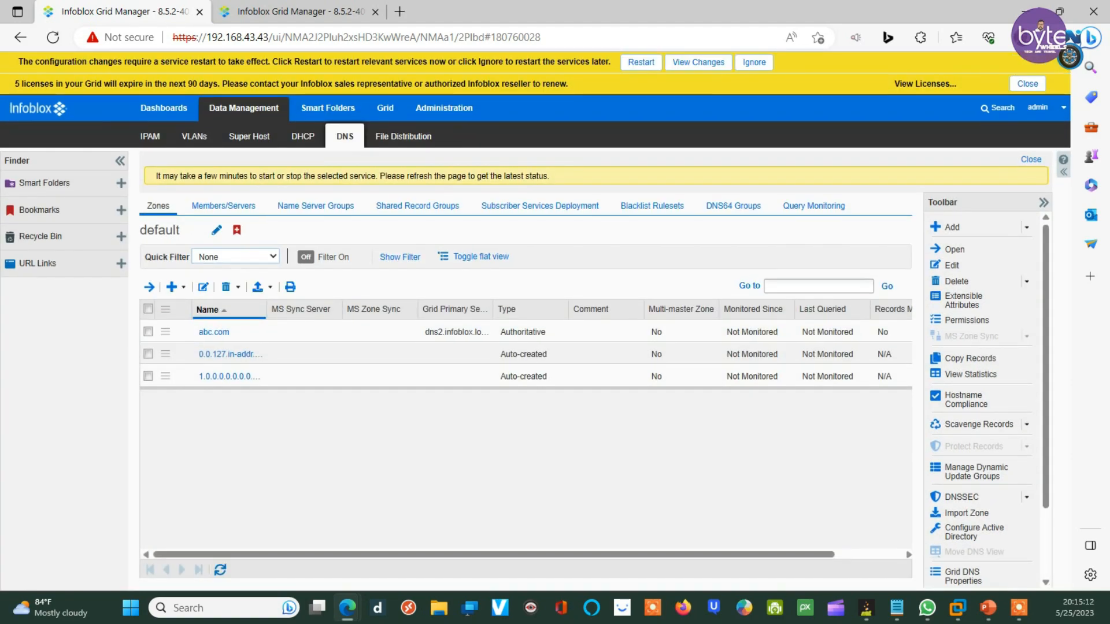
Step: Restart the 192.168.43.43 grid services and switch to the 192.168.43.44 appliance
left_click(629, 63)
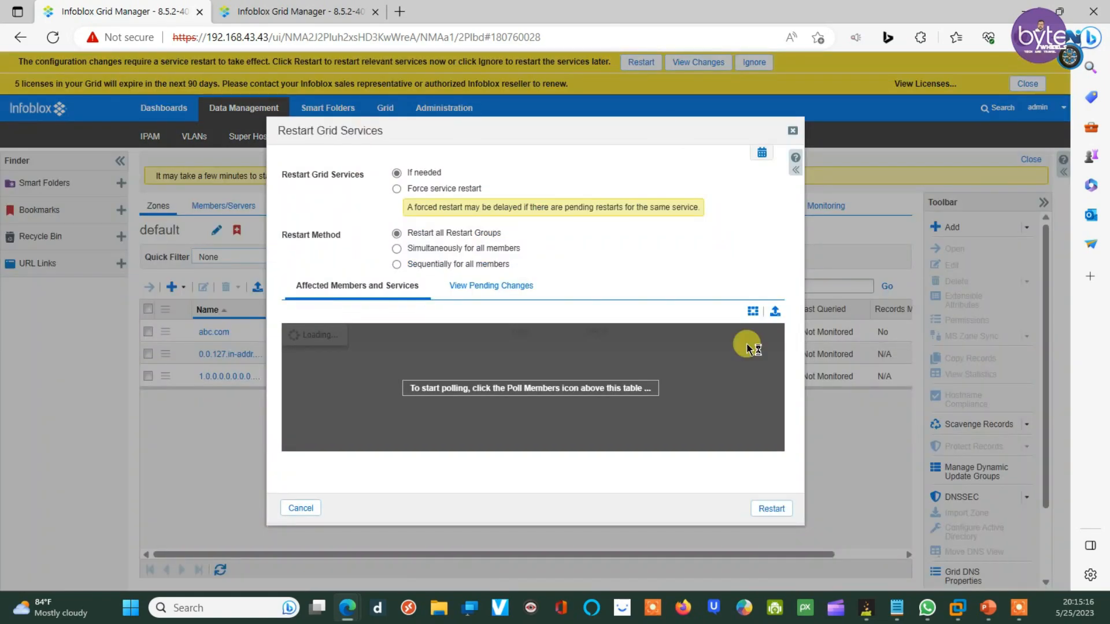
left_click(767, 508)
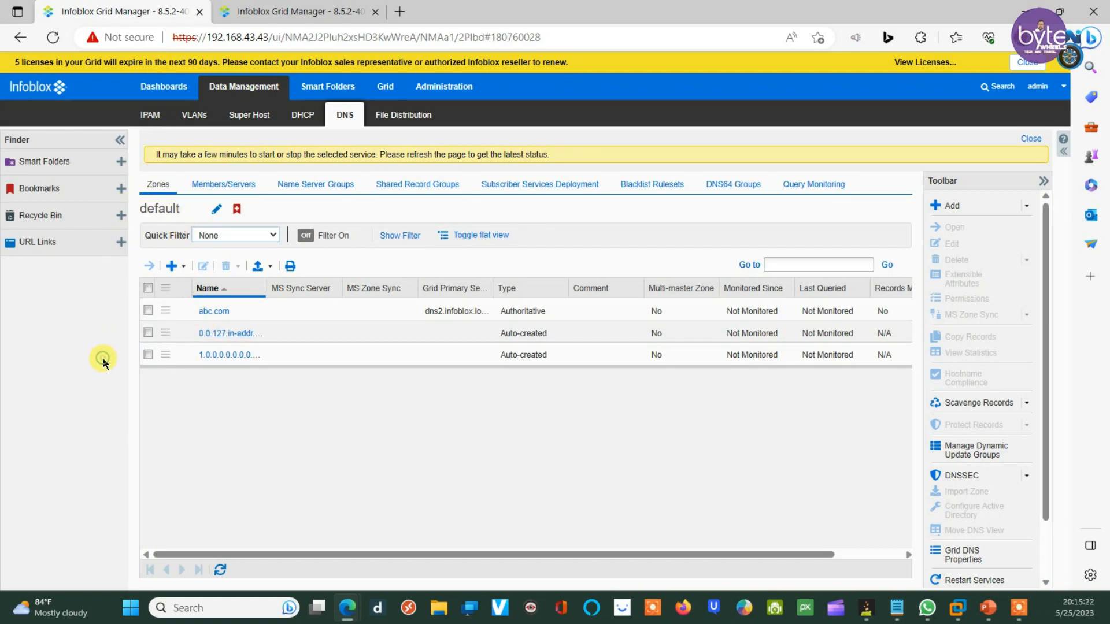
left_click(260, 7)
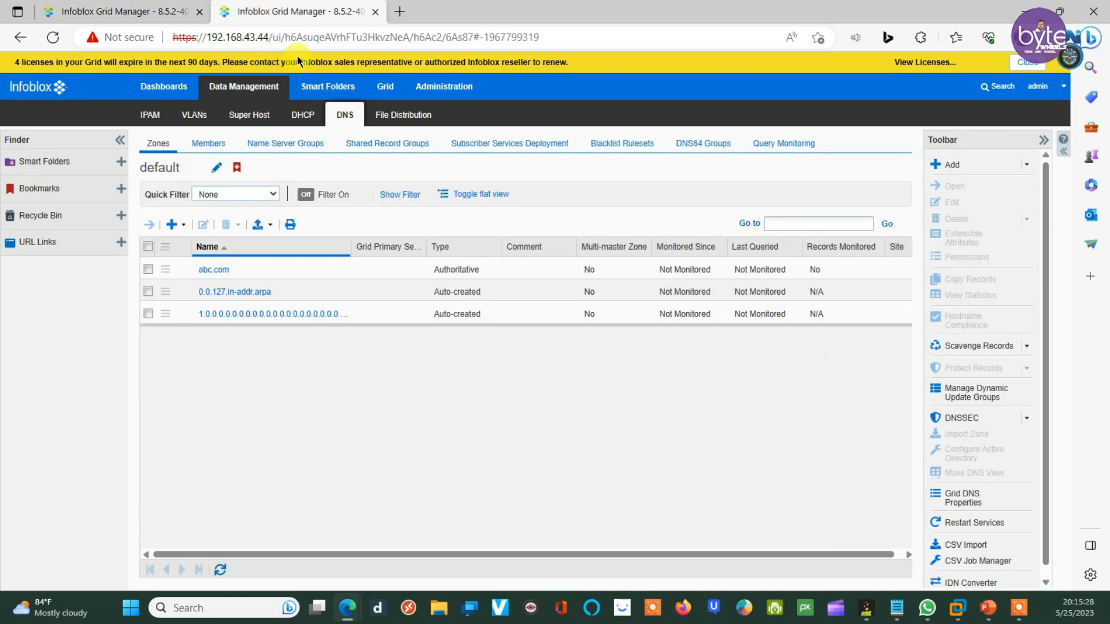
Step: Open abc.com on the 192.168.43.44 secondary, refresh its records repeatedly, then return to 192.168.43.43
left_click(86, 11)
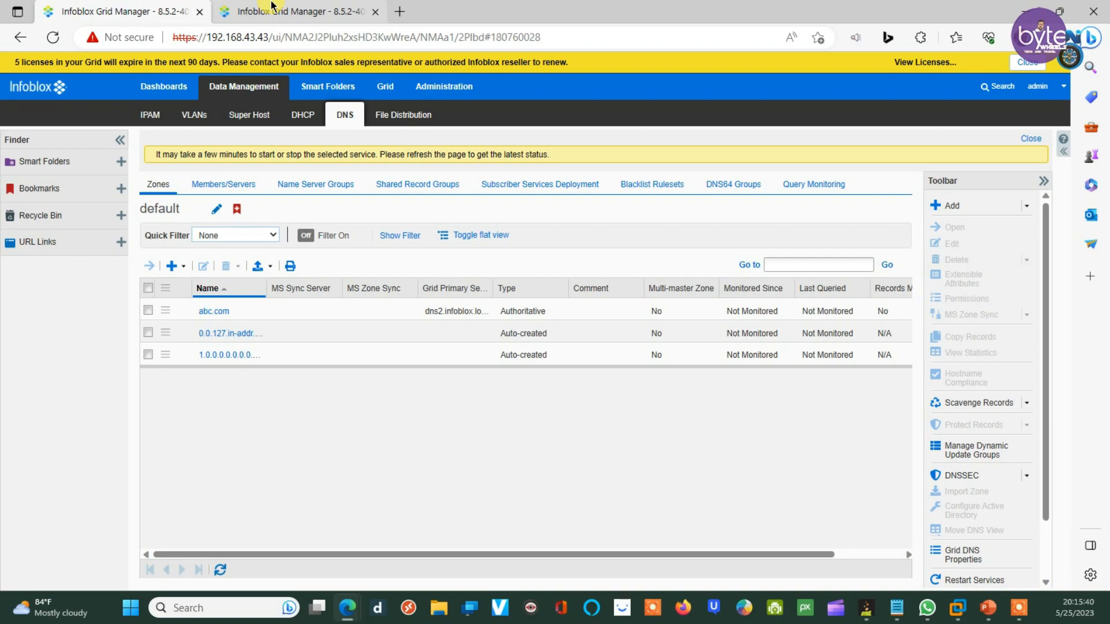
left_click(106, 11)
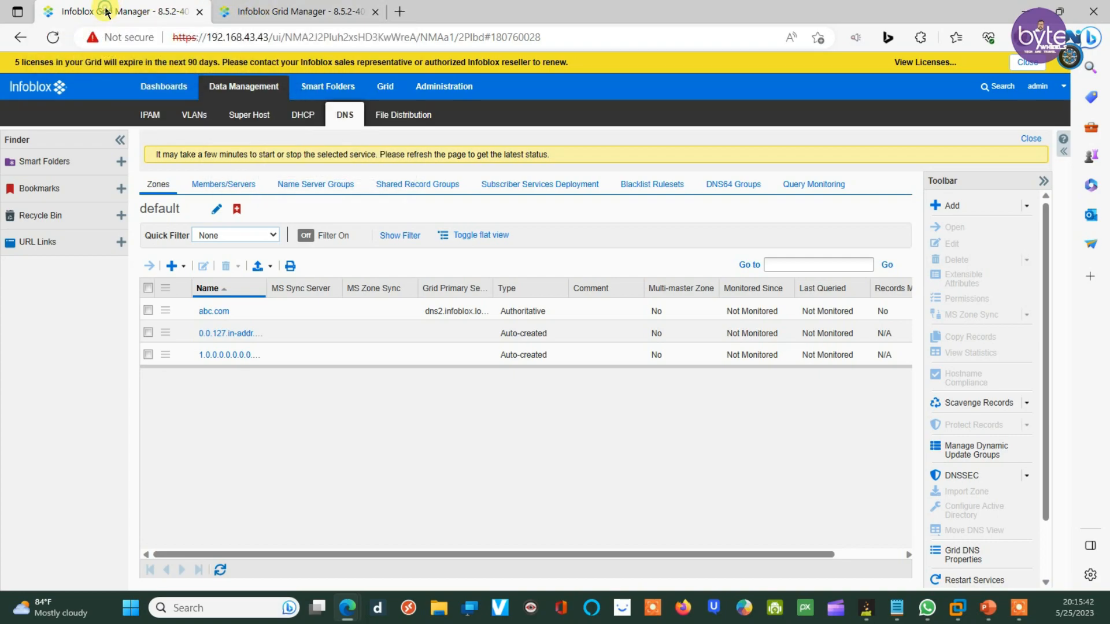
left_click(258, 12)
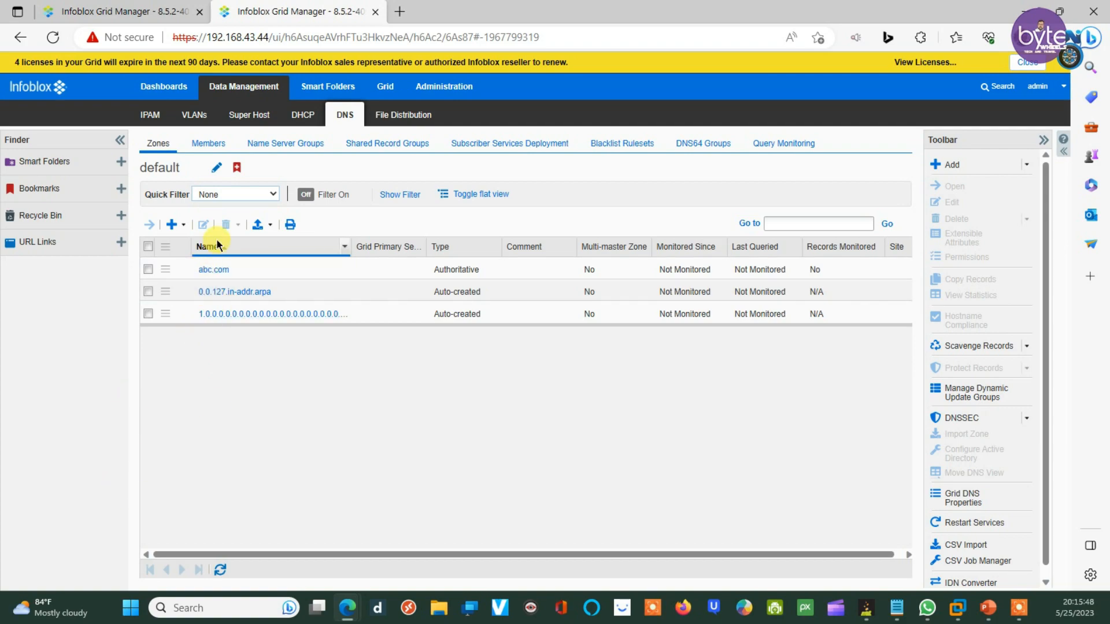
left_click(212, 271)
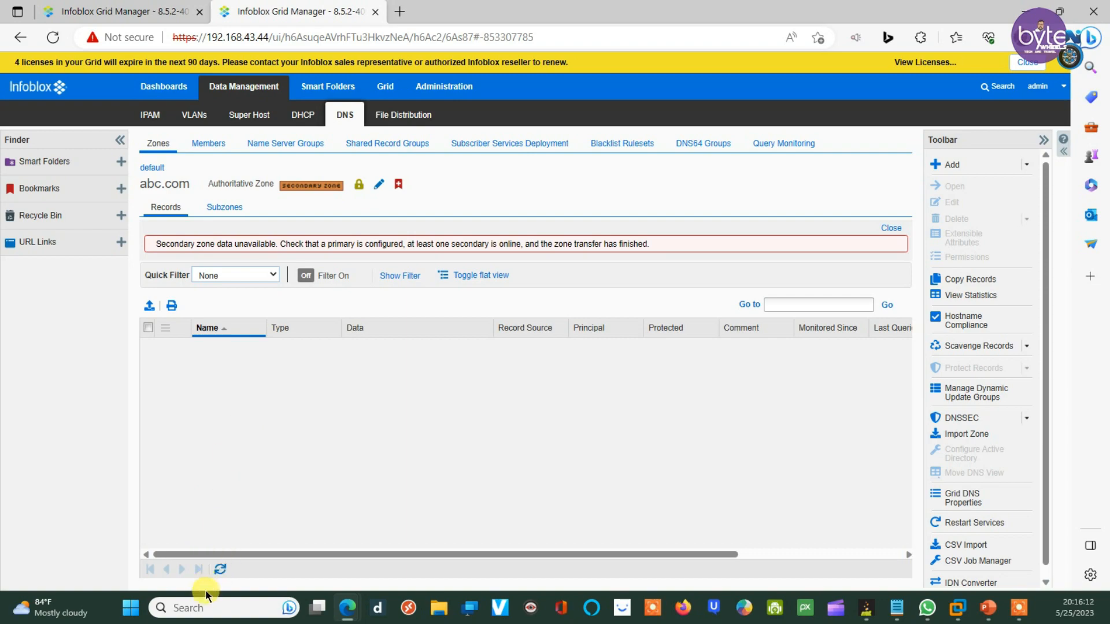
left_click(221, 570)
left_click(222, 569)
left_click(219, 571)
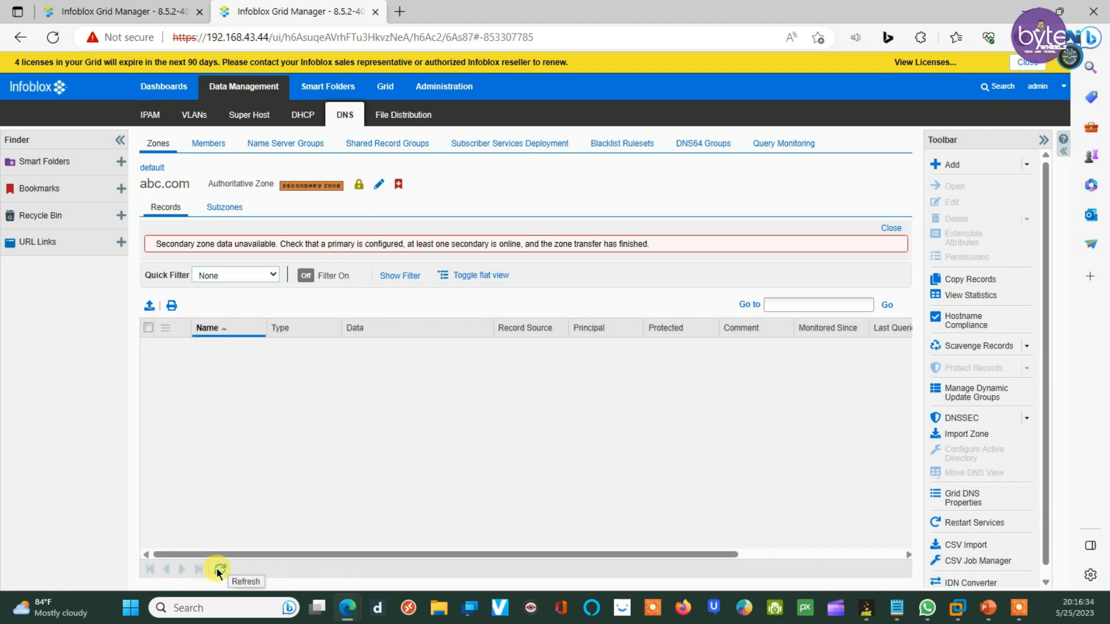
left_click(218, 571)
left_click(218, 572)
left_click(139, 10)
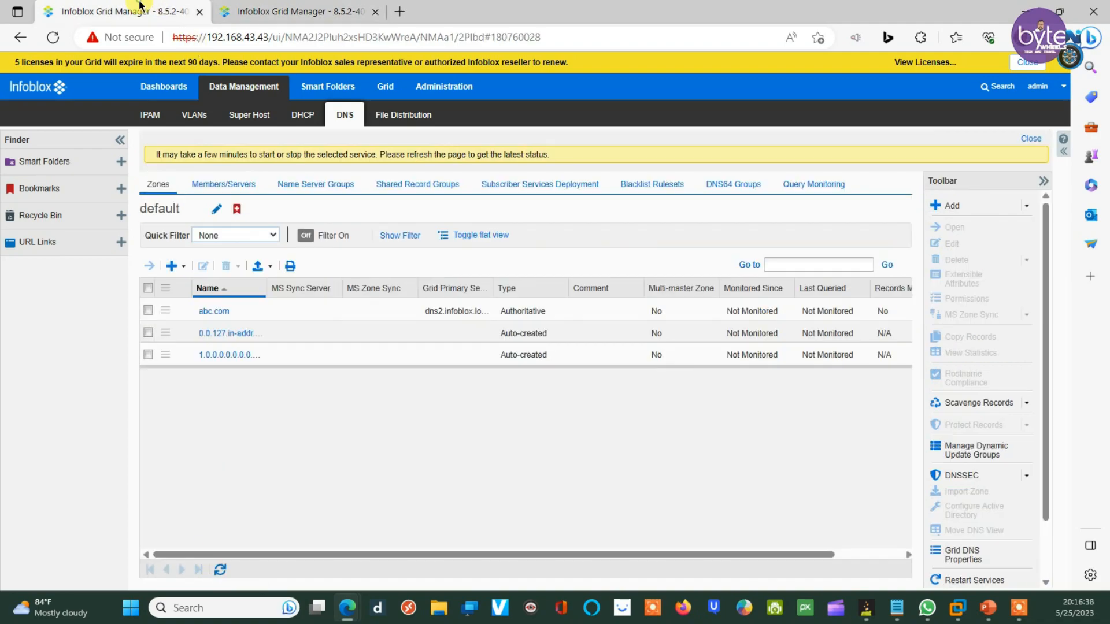
Step: Open and refresh abc.com's records on the 192.168.43.43 primary, then return to the secondary
left_click(209, 313)
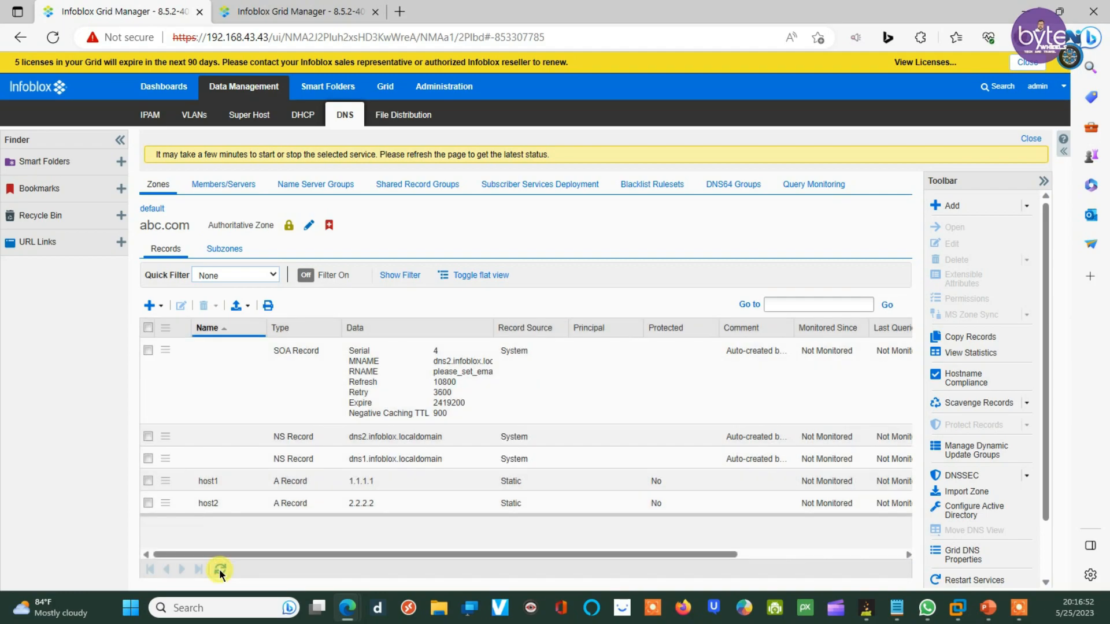
left_click(221, 572)
left_click(266, 11)
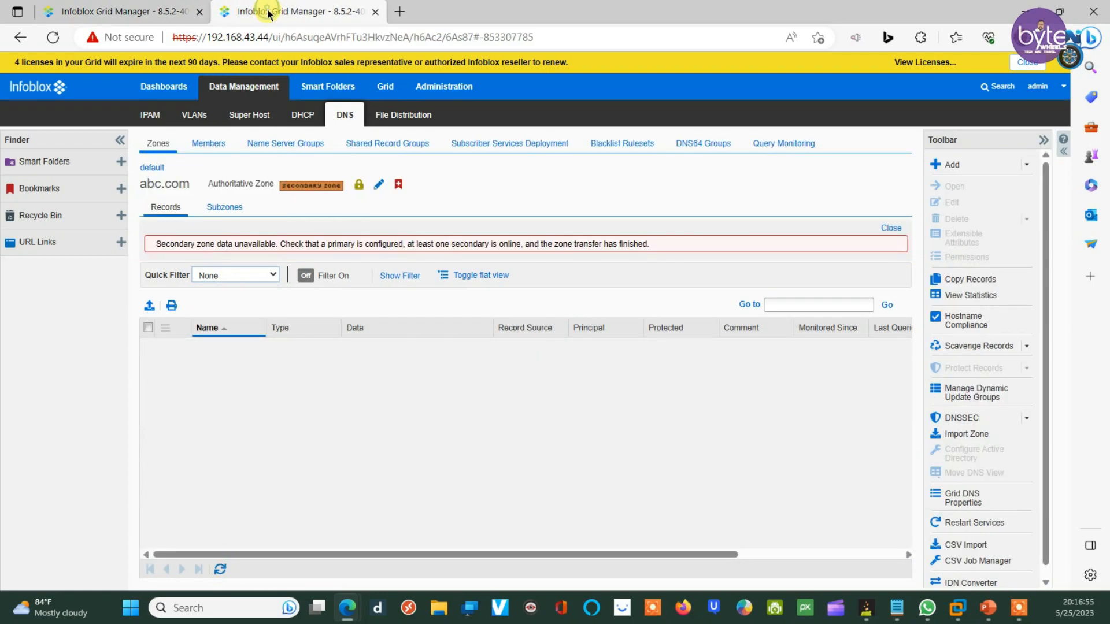
Step: Refresh the grid view and reload the secondary appliance's page to pull in abc.com's records
left_click(219, 572)
left_click(219, 573)
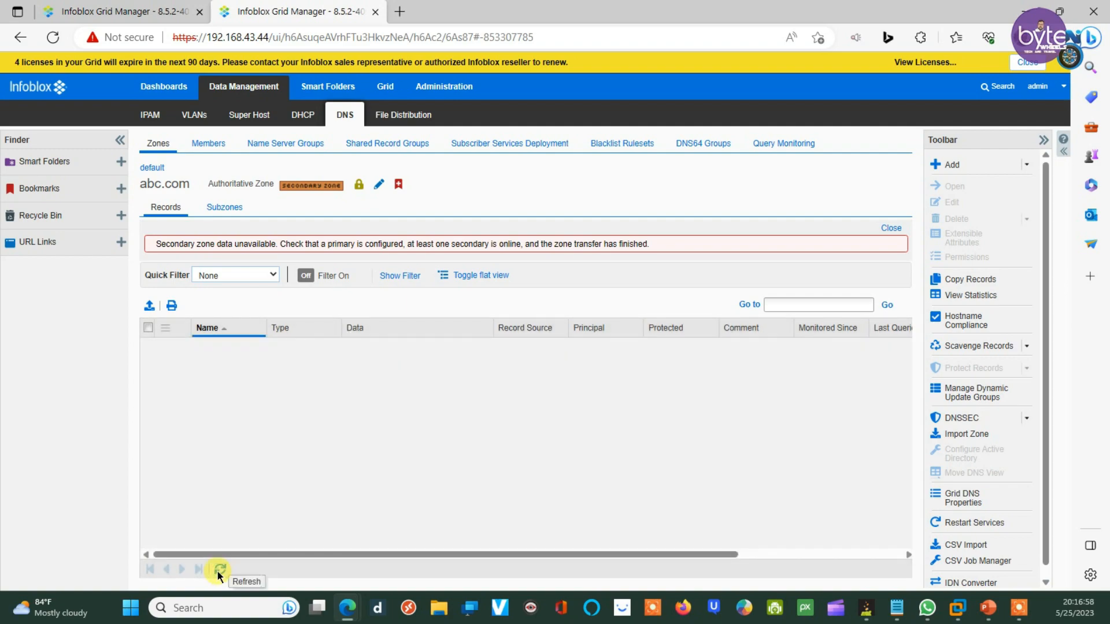
left_click(52, 39)
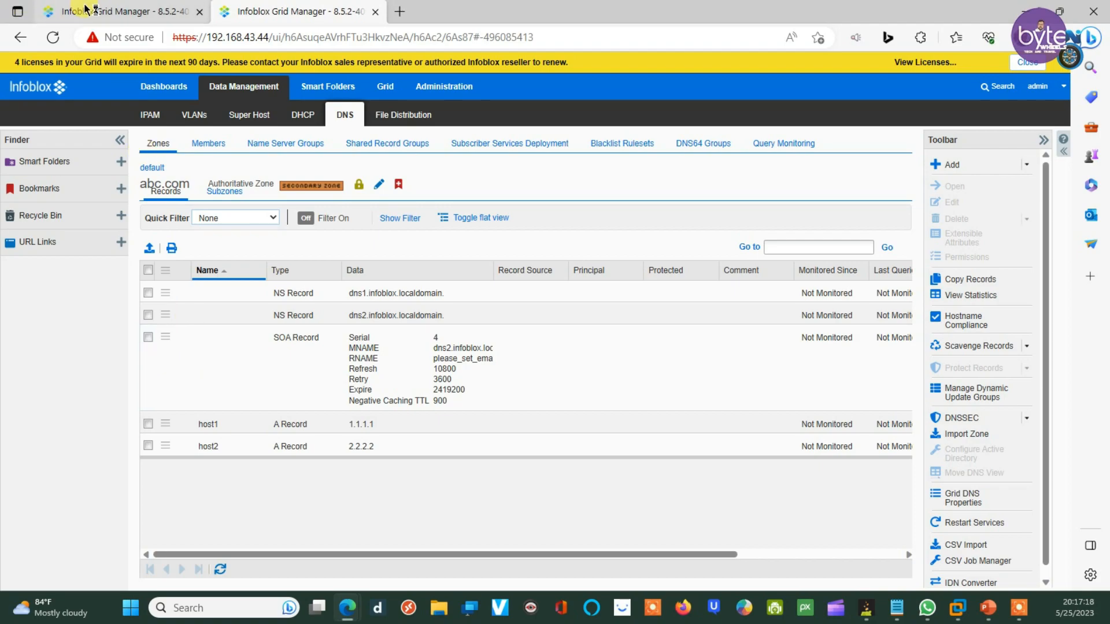
Step: Compare the secondary's abc.com records with the primary's, confirming NS, SOA serial 4, host1 and host2
left_click(116, 12)
left_click(272, 12)
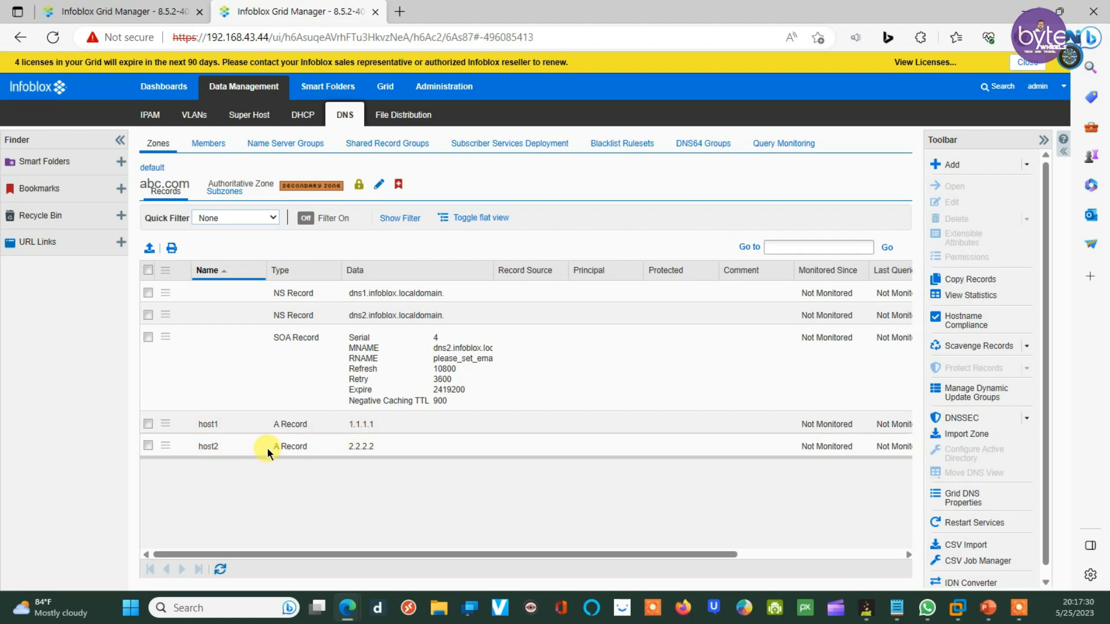
left_click(113, 9)
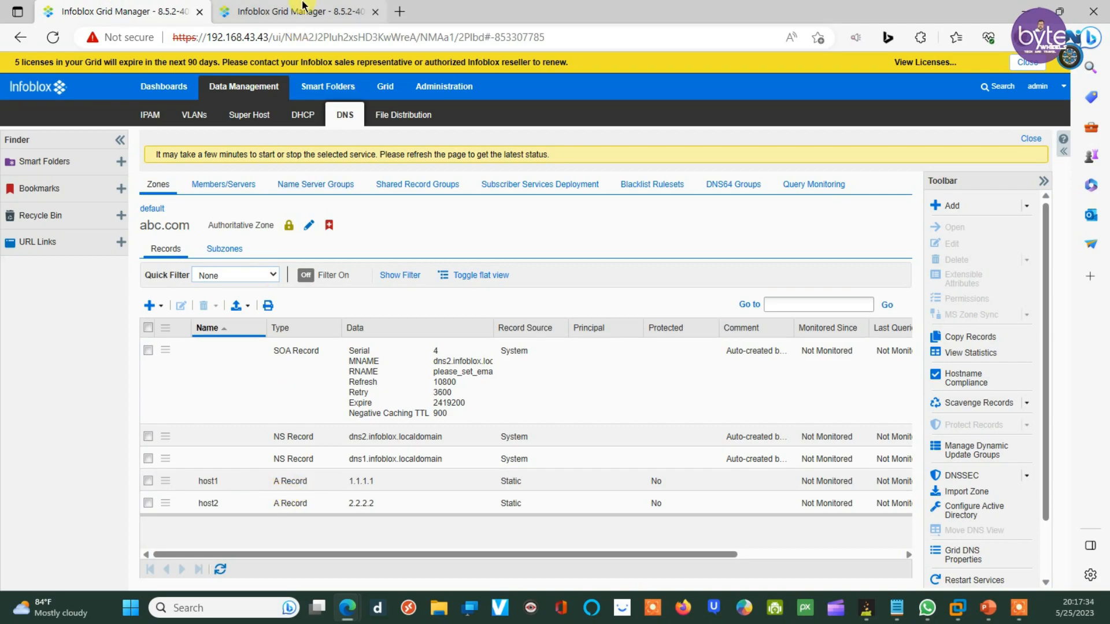
left_click(283, 11)
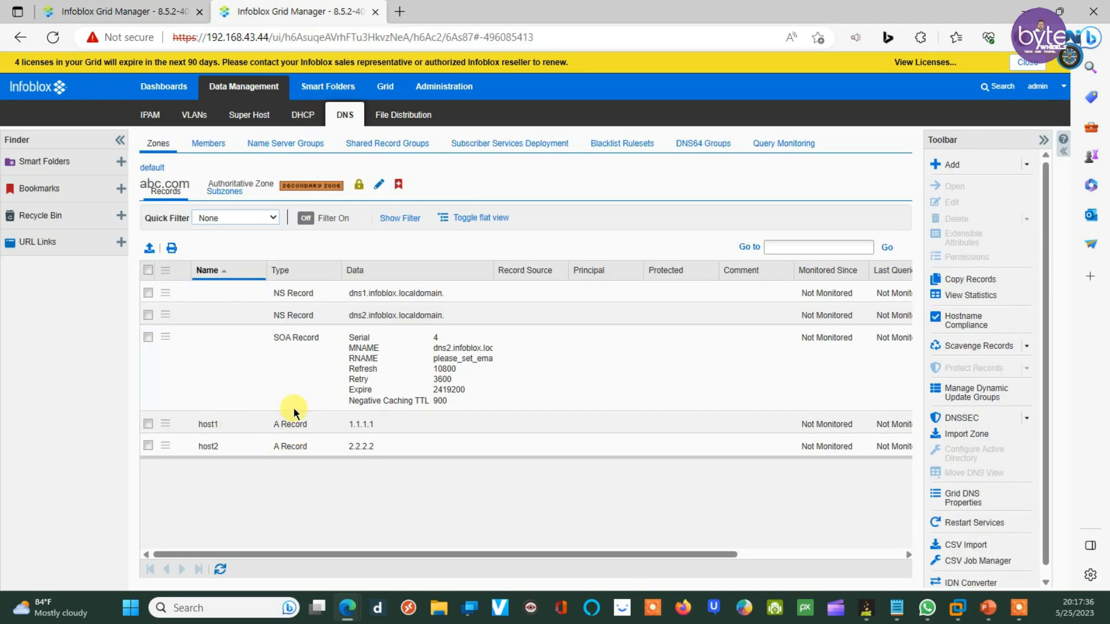
triple_click(484, 397)
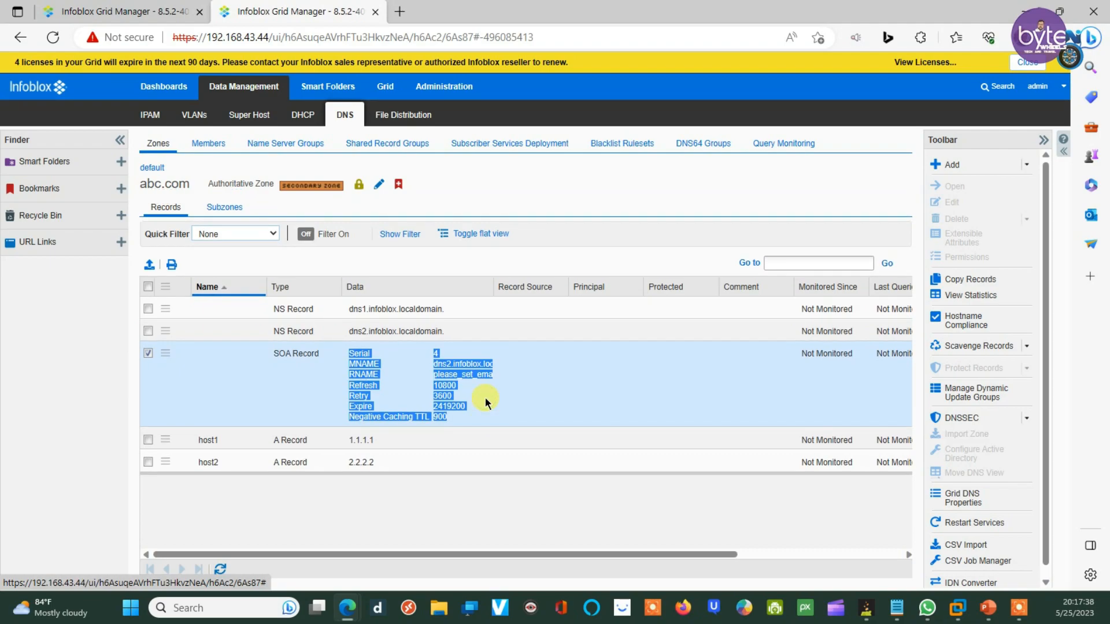
left_click(601, 394)
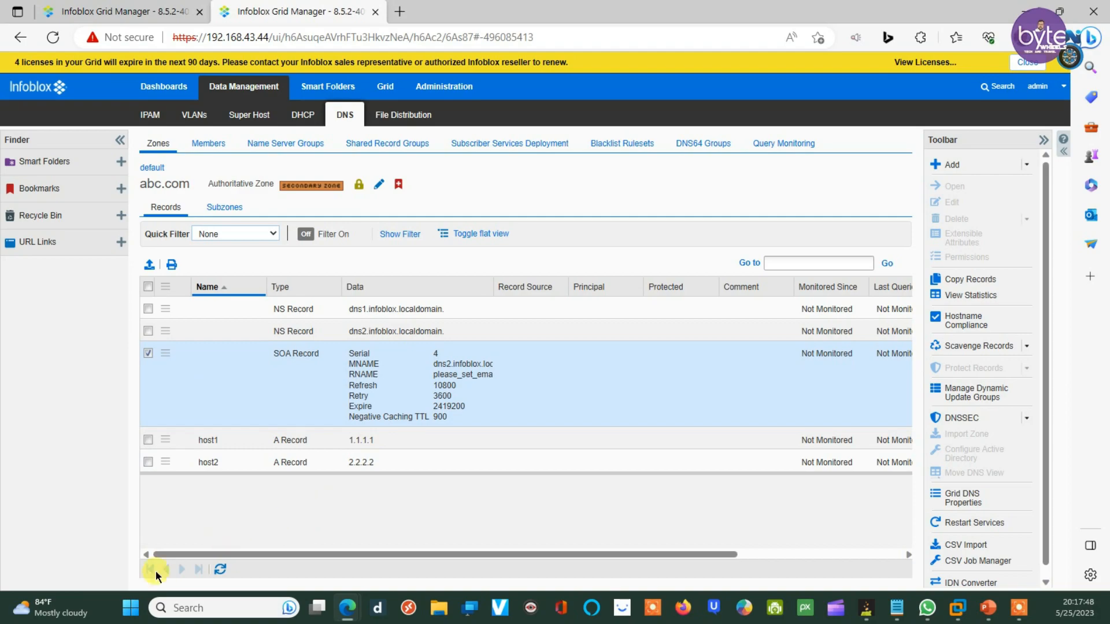
Step: Launch Command Prompt from a Windows search for 'cmd' and move its window to mid-screen
right_click(138, 617)
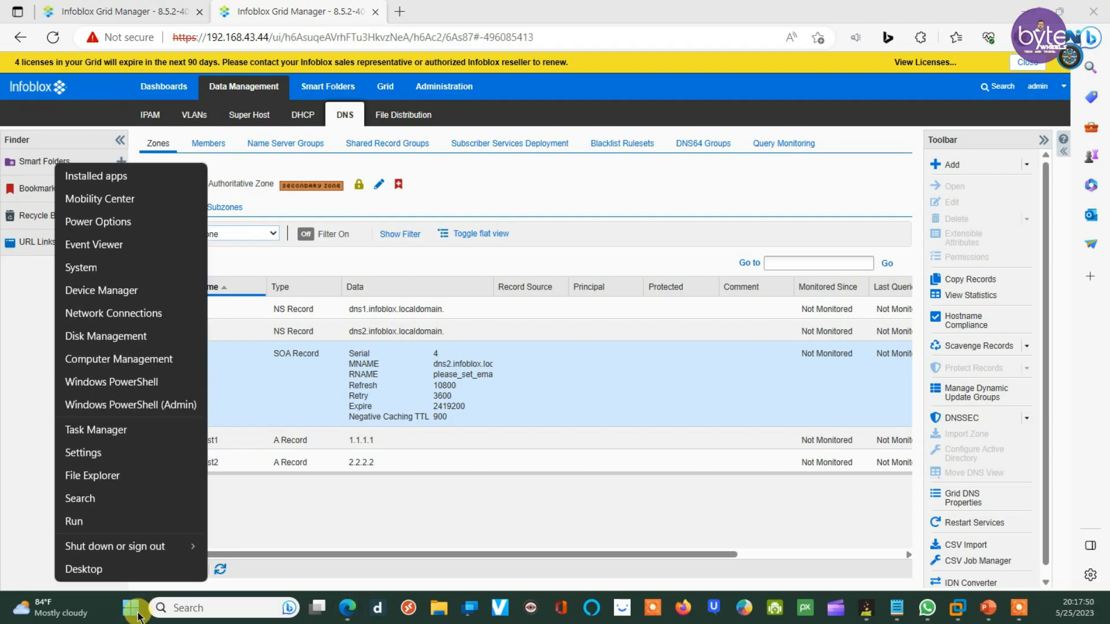
left_click(182, 609)
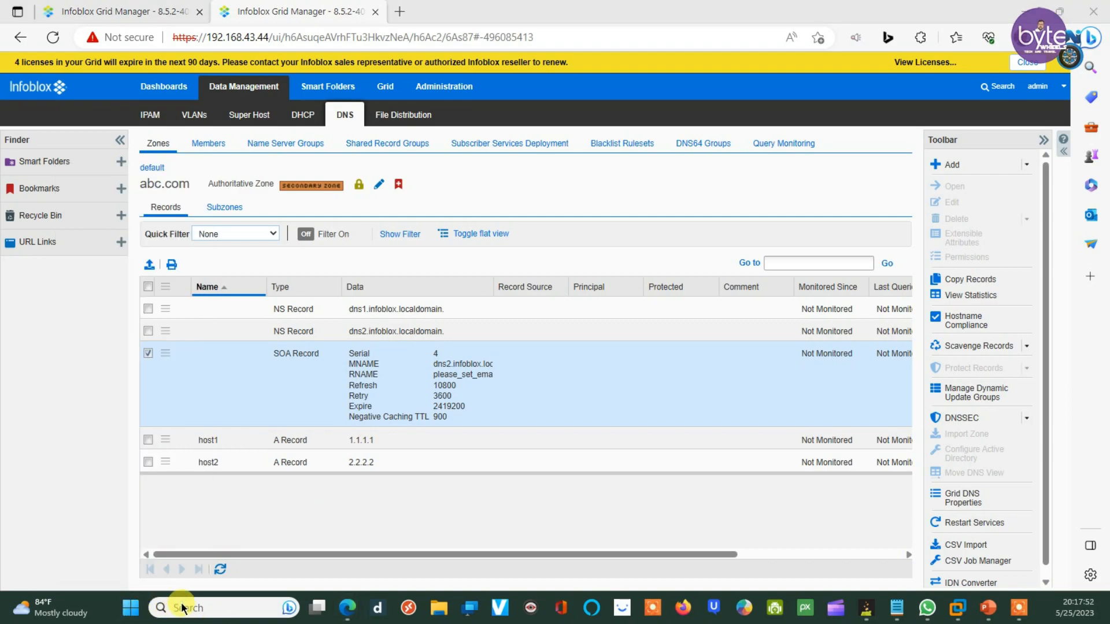
left_click(180, 612)
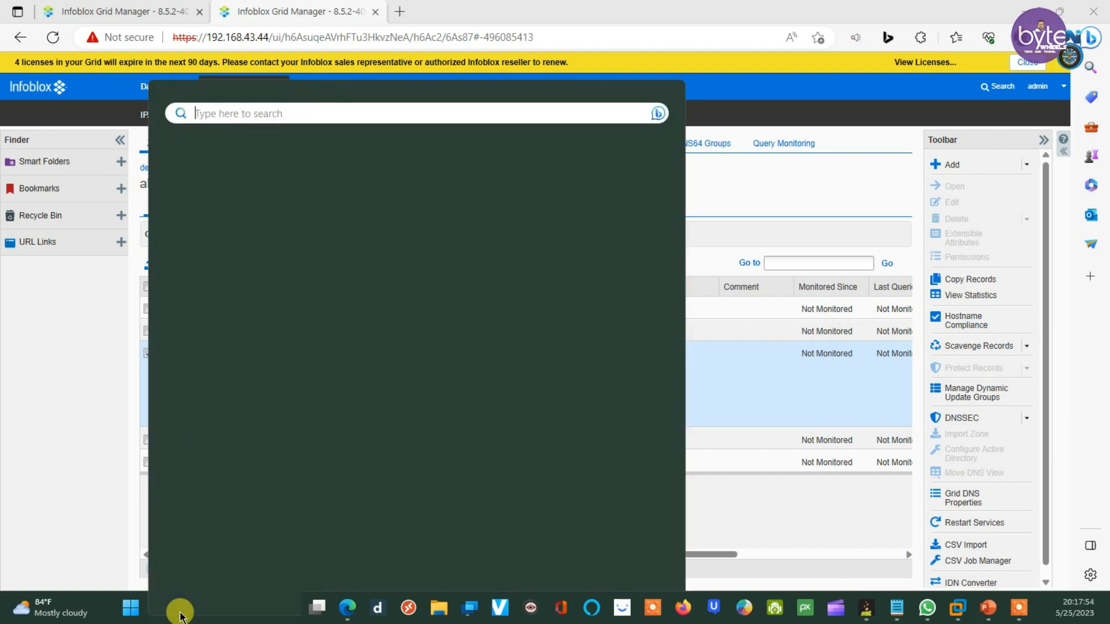
type("c")
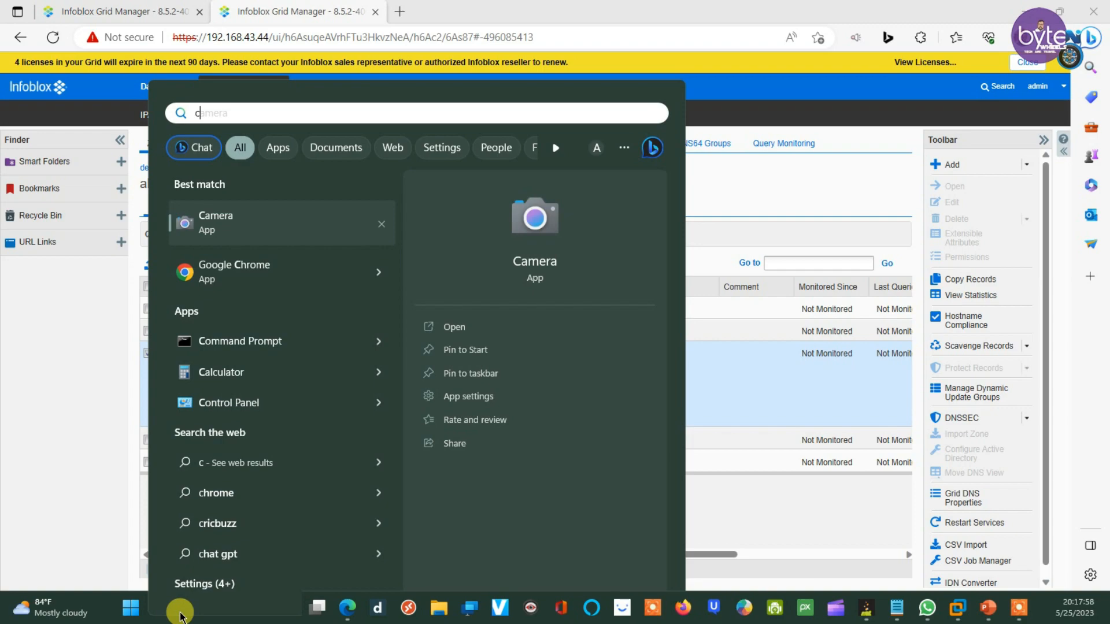
type("md")
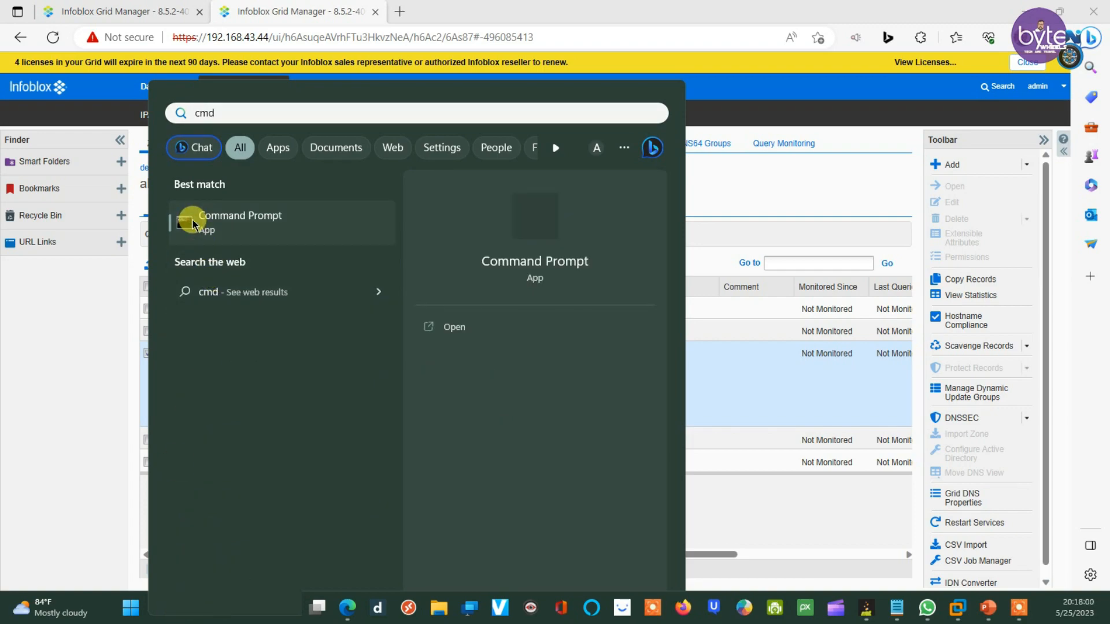
left_click(193, 220)
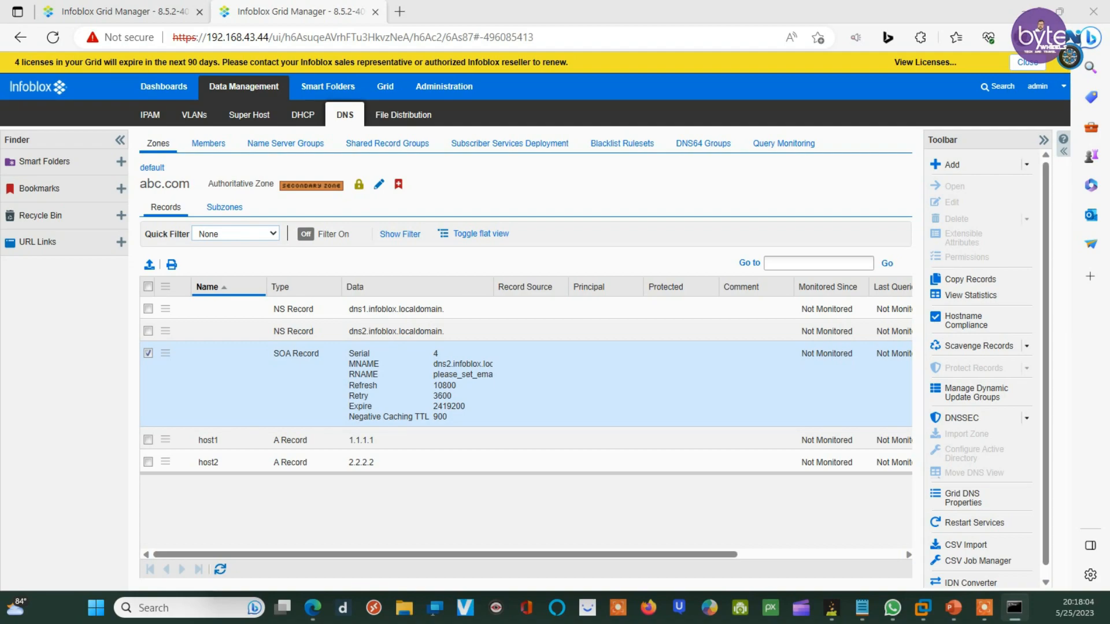
left_click_drag(0, 155, 530, 188)
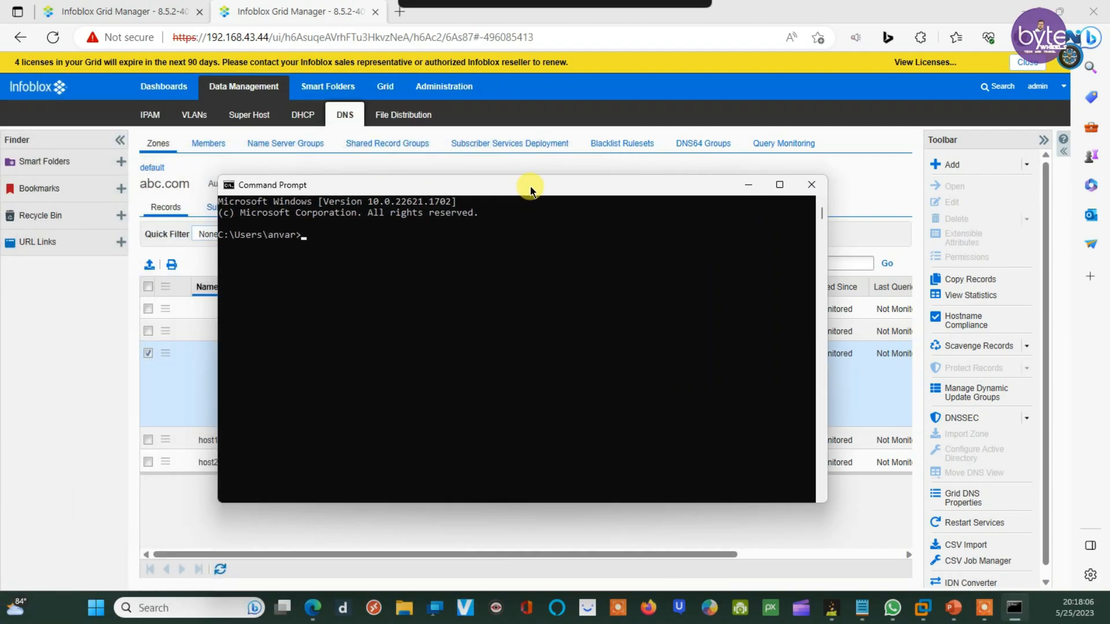
Step: Query abc.com's NS records with nslookup against server 192.168.43.43, returning dns1 and dns2
left_click(354, 233)
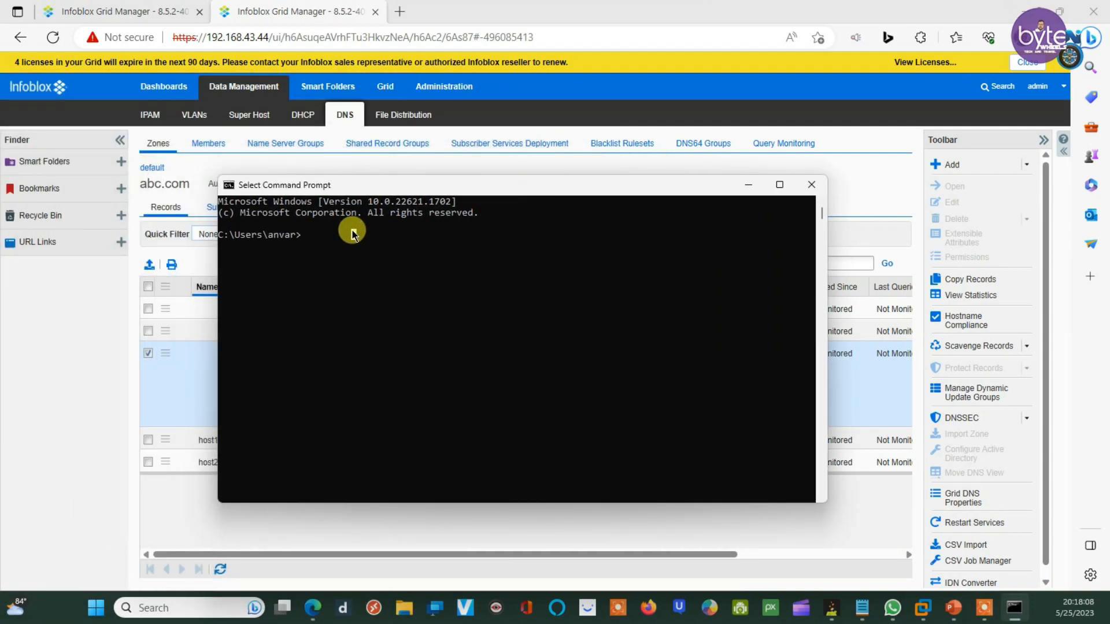
type("nslooku")
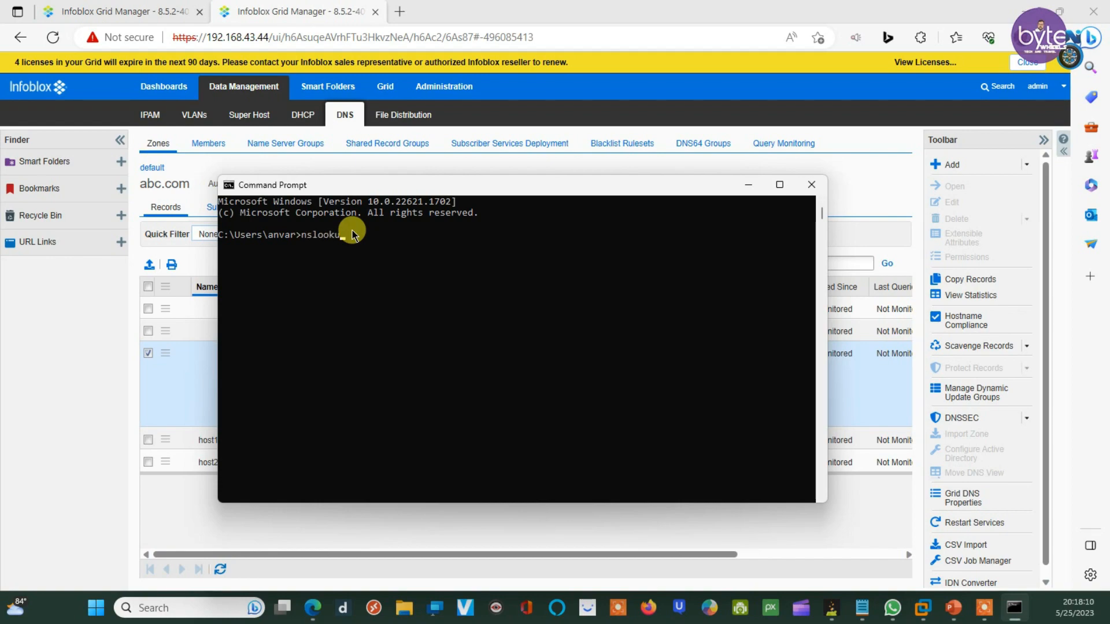
type("p")
key("Return")
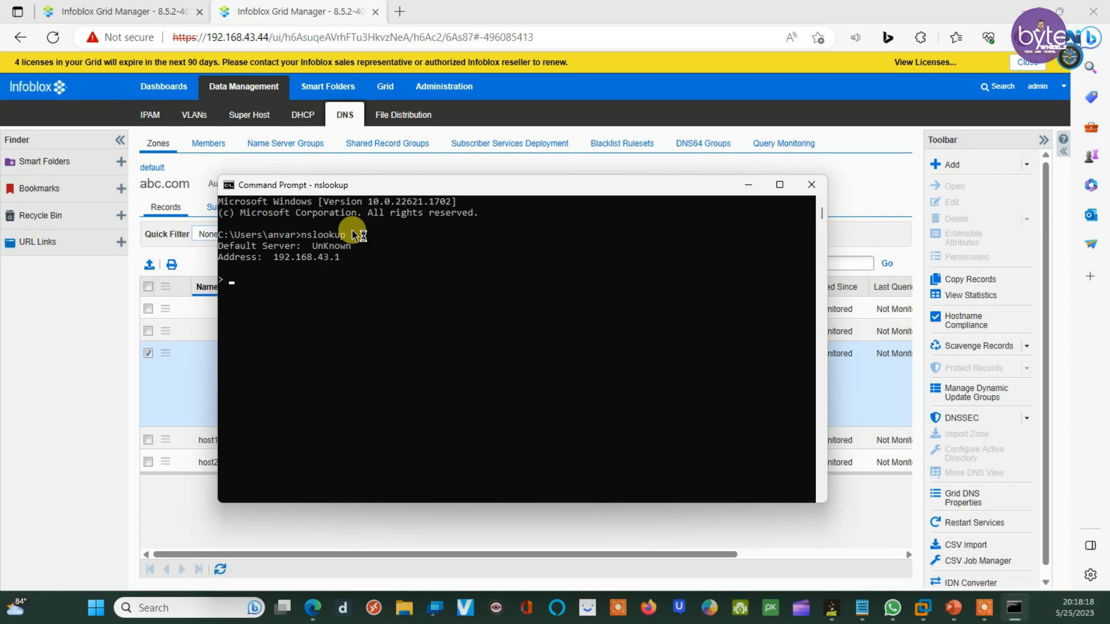
type("server 192.168.43.43")
key("Return")
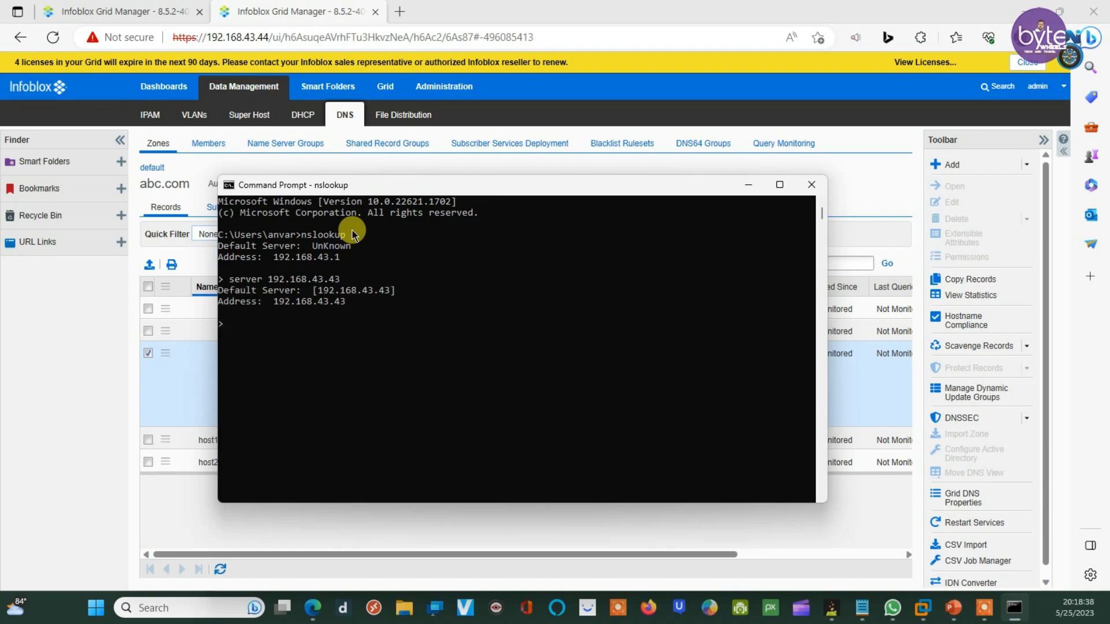
type("set")
type(" type")
type("=ns")
type("abc")
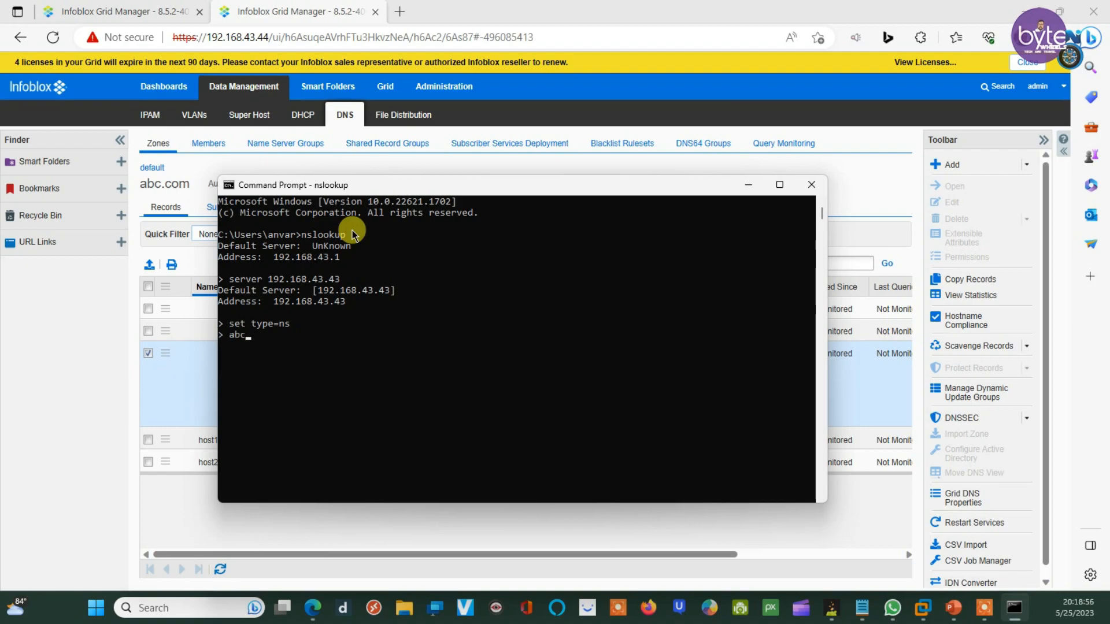
type(".com")
key("Return")
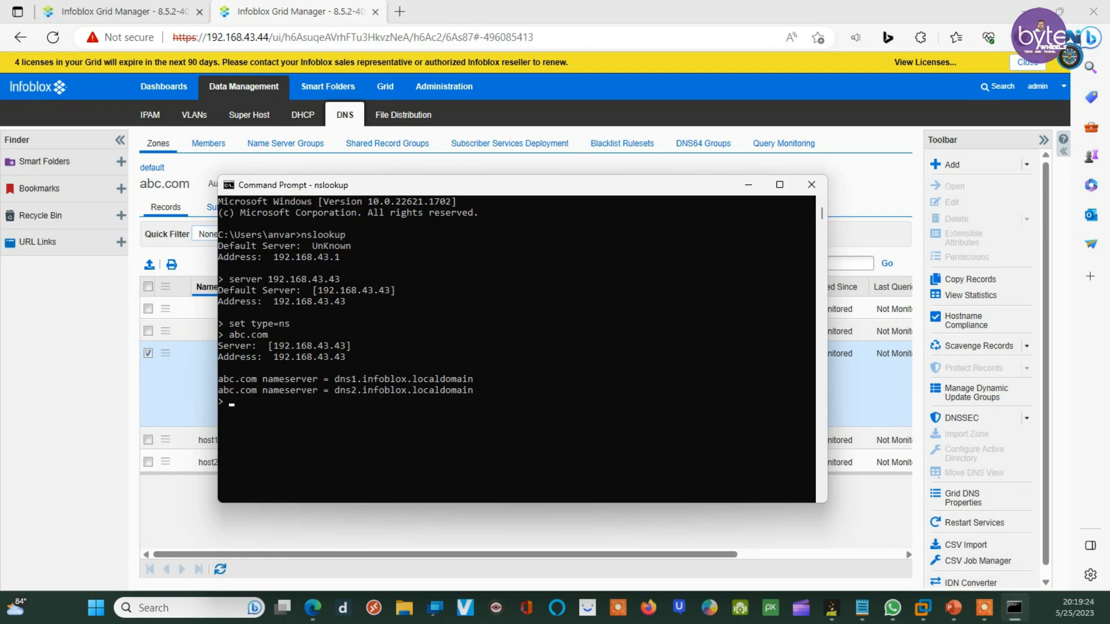
Step: Minimize the Command Prompt to bring the Grid Manager records back into view
key("alt+Tab")
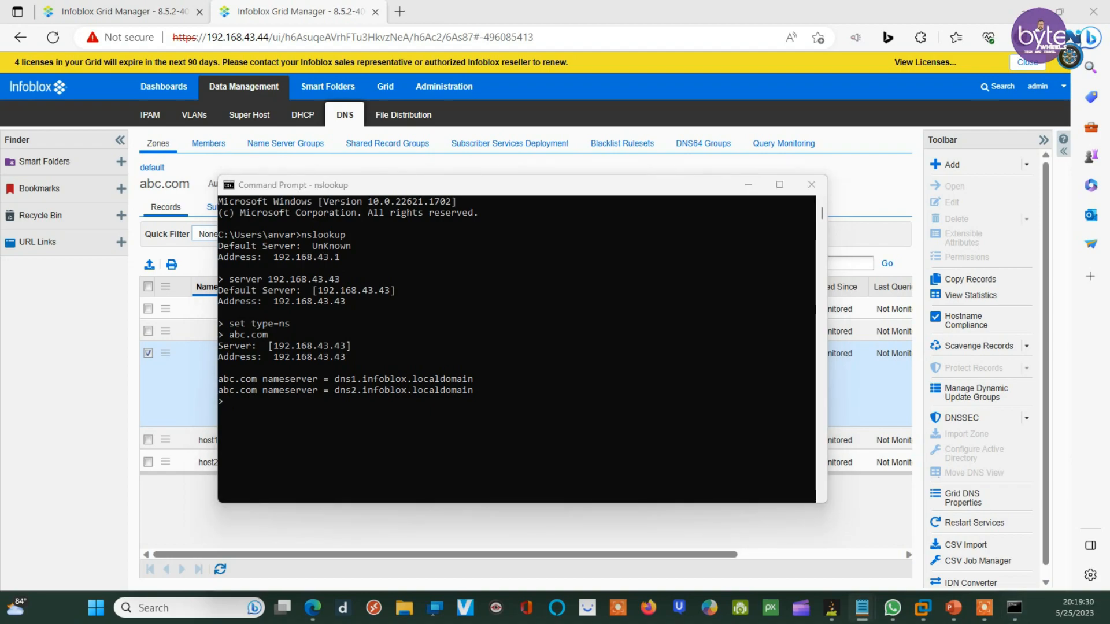
left_click(456, 266)
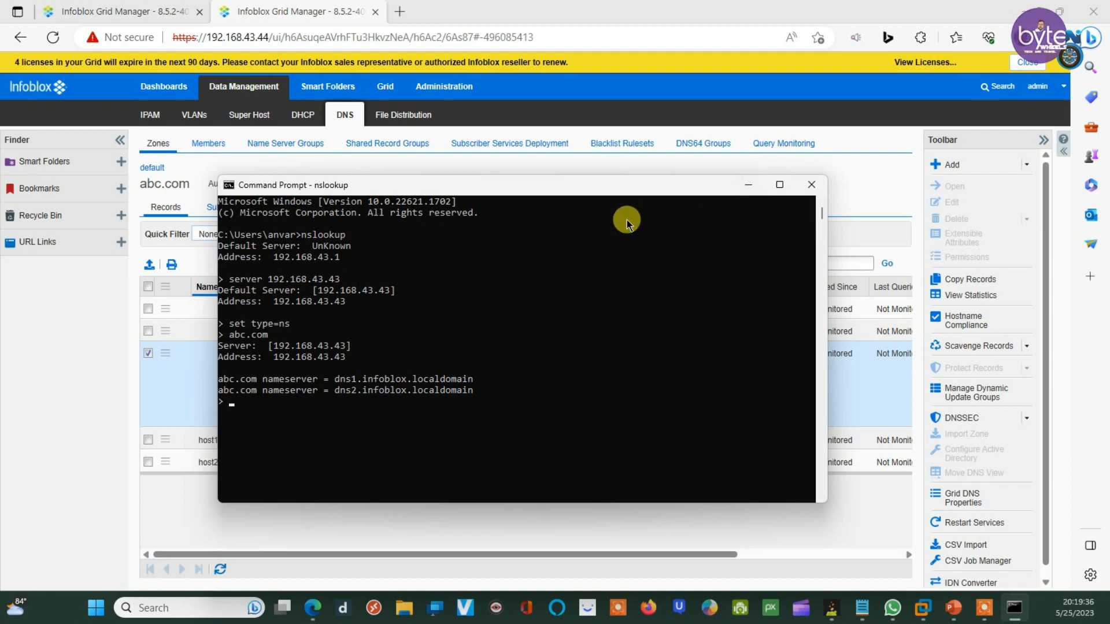
left_click(748, 185)
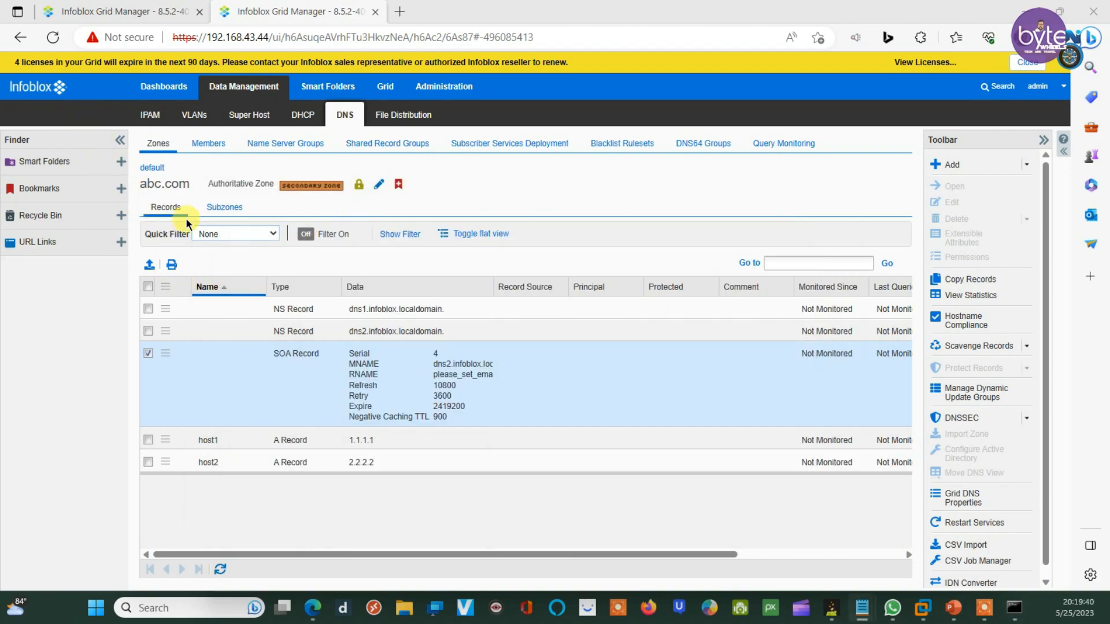
Step: From the default view's zones list, open abc.com for editing and mark grid secondary dns1 stealth
left_click(153, 164)
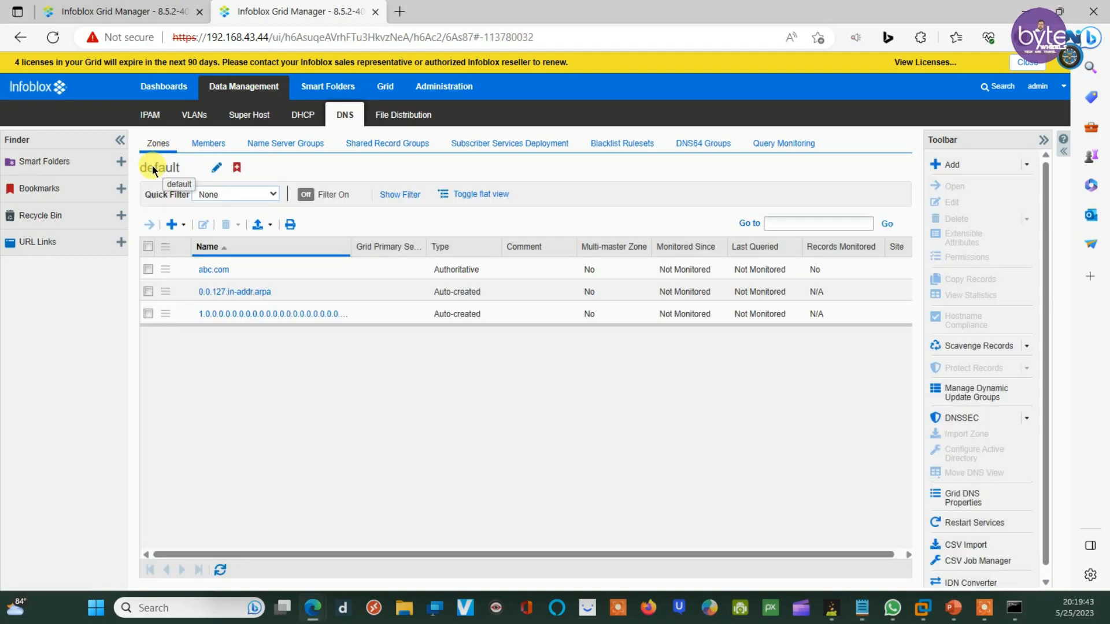
left_click(148, 269)
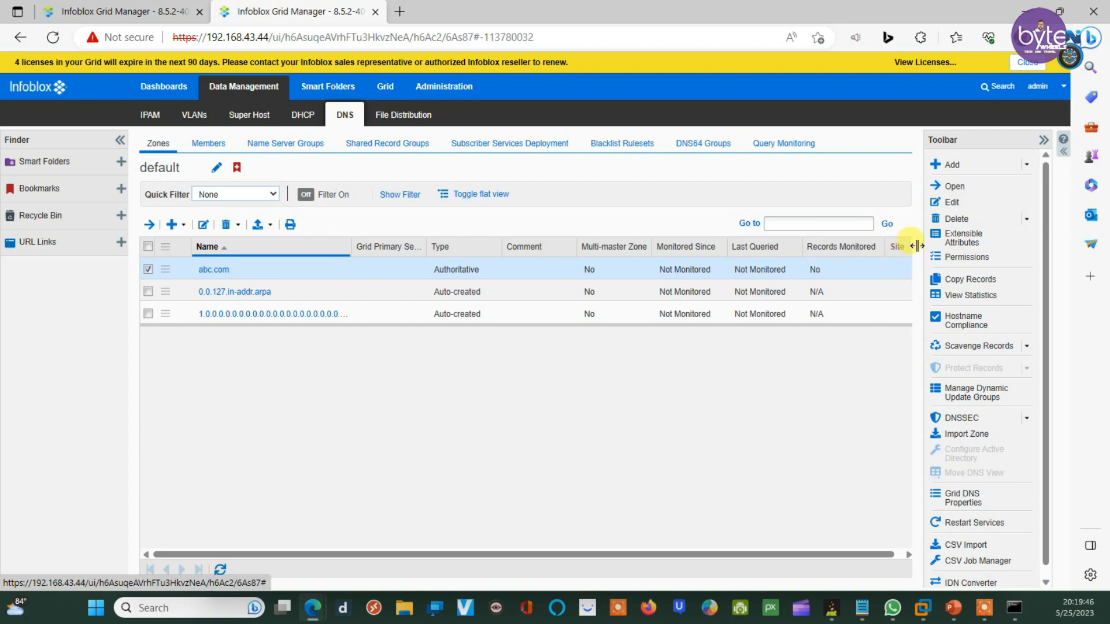
left_click(960, 202)
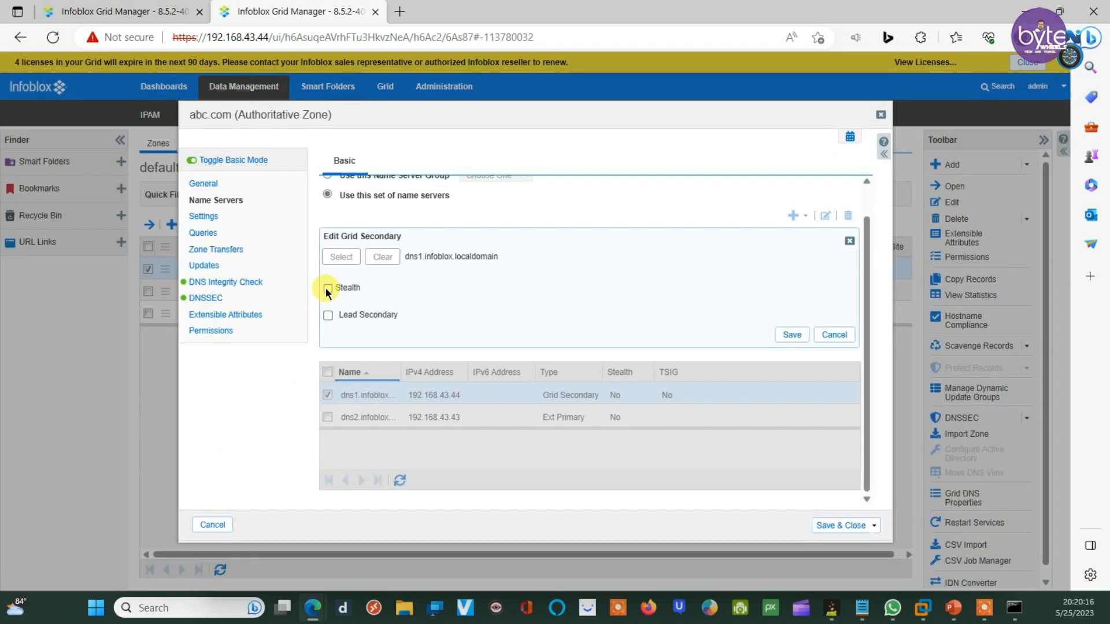
left_click(328, 287)
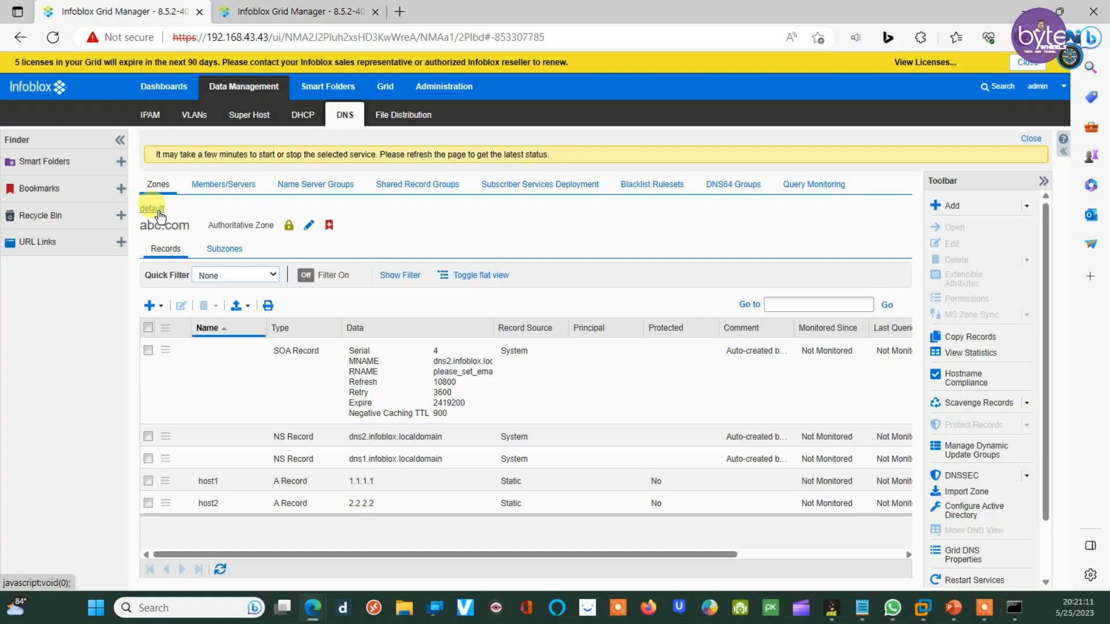
Step: On the 192.168.43.43 grid, edit abc.com's name servers and make external secondary dns1 stealth
left_click(153, 209)
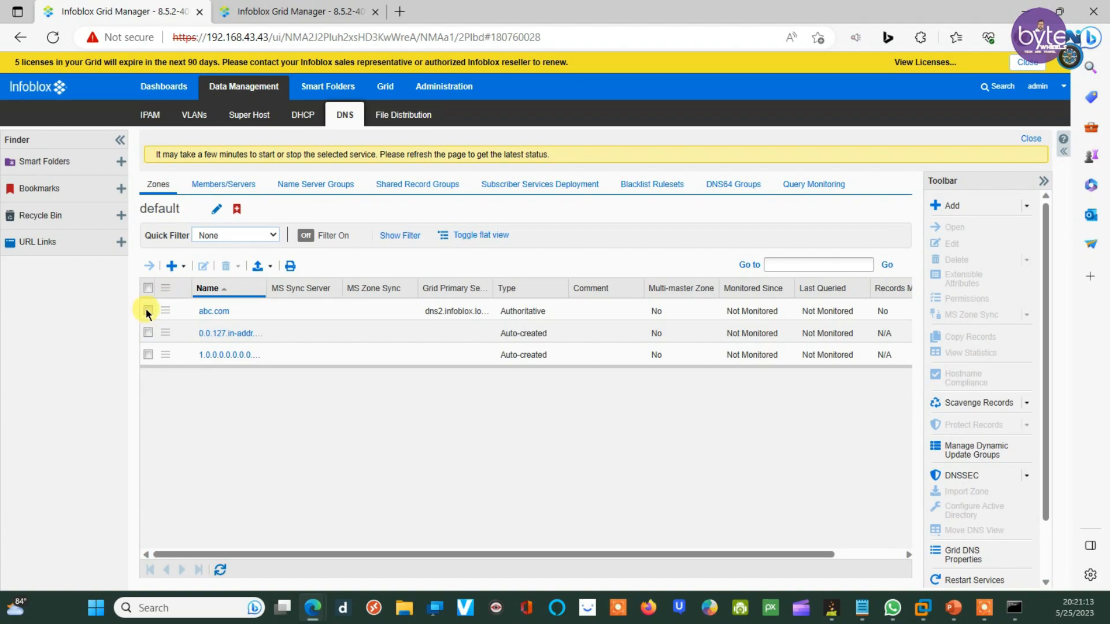
left_click(148, 310)
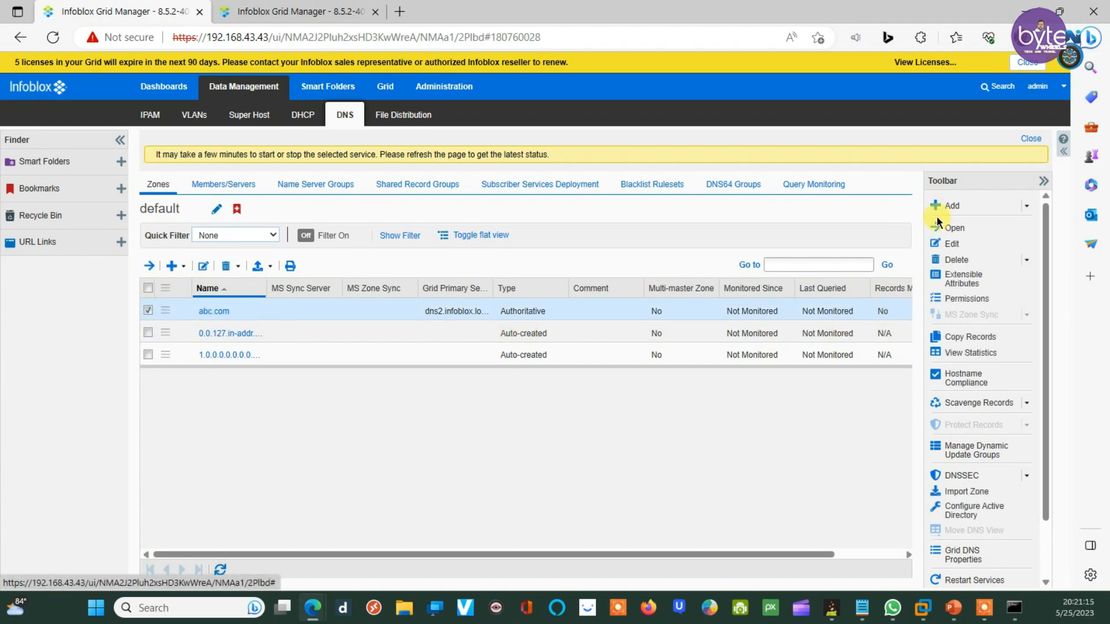
left_click(951, 243)
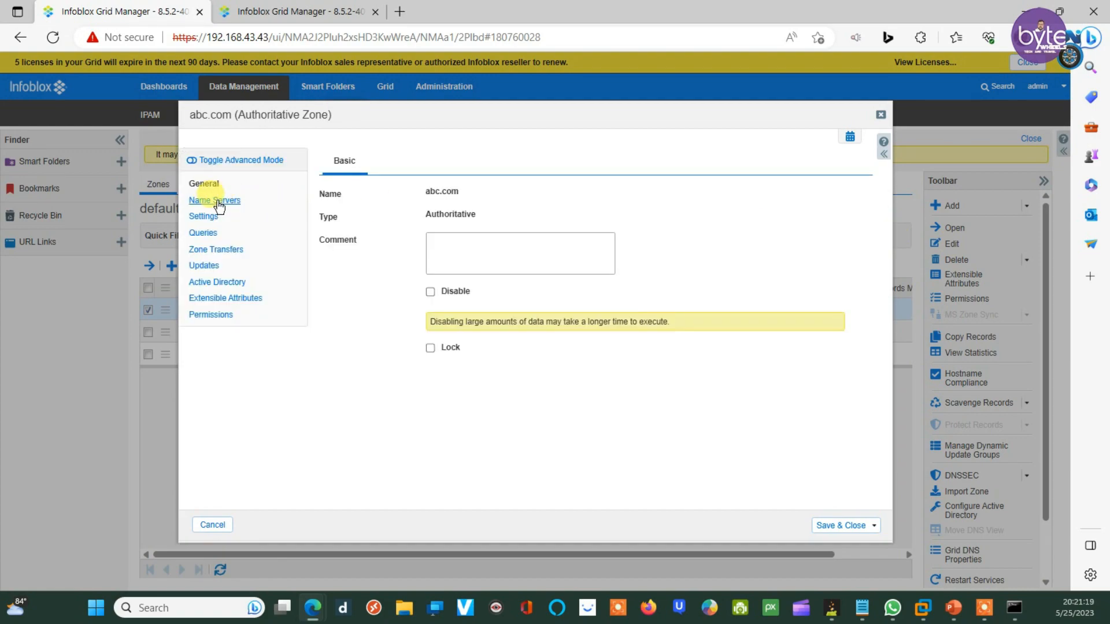
left_click(216, 201)
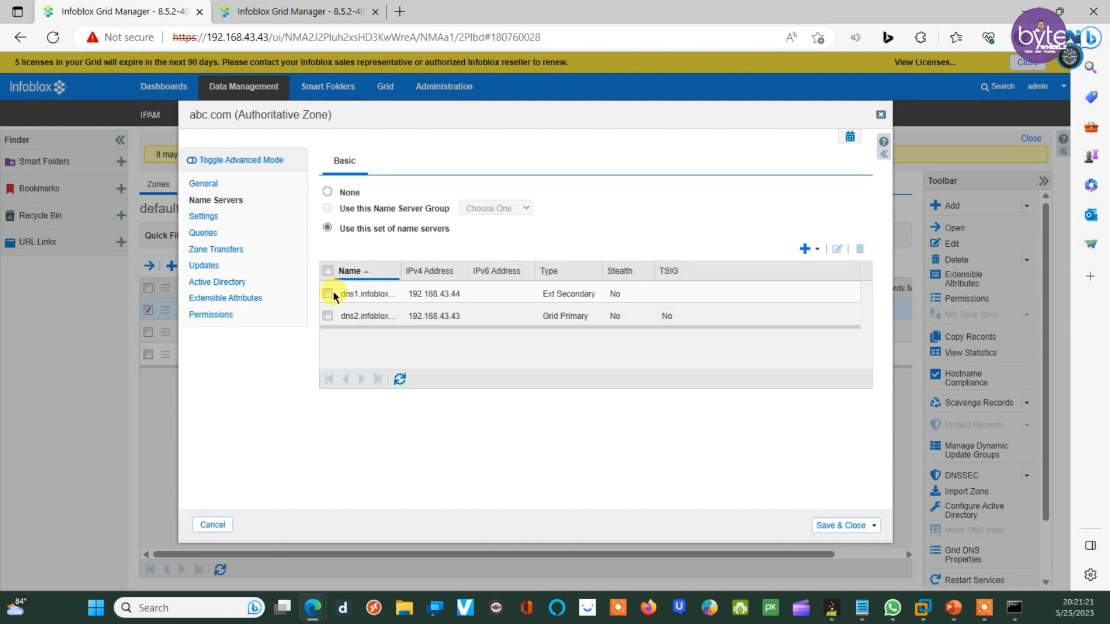
left_click(327, 294)
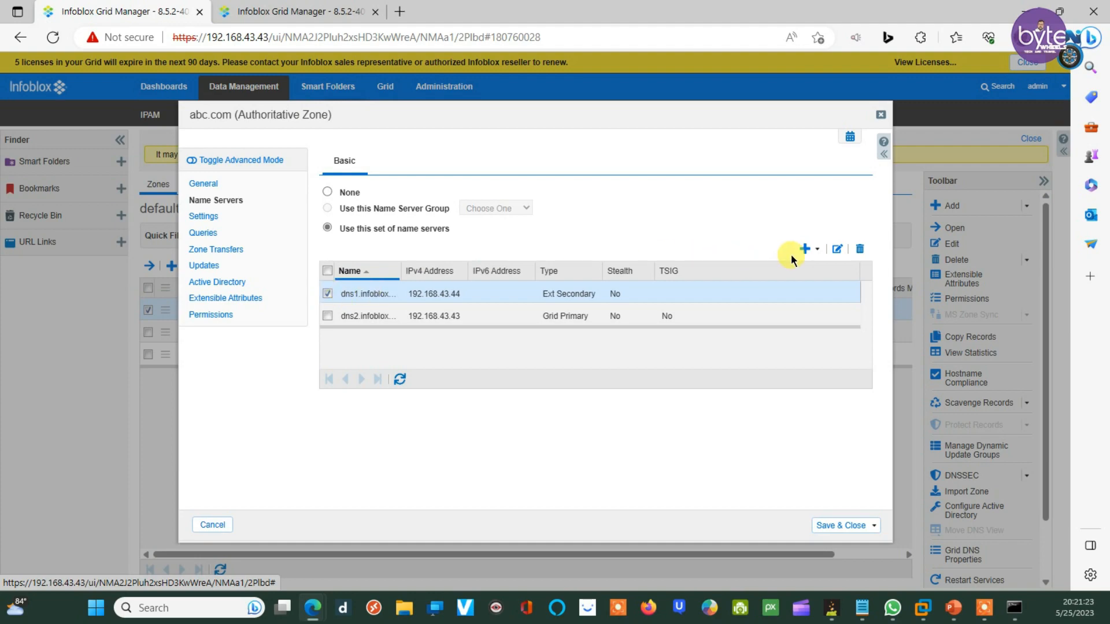
left_click(837, 249)
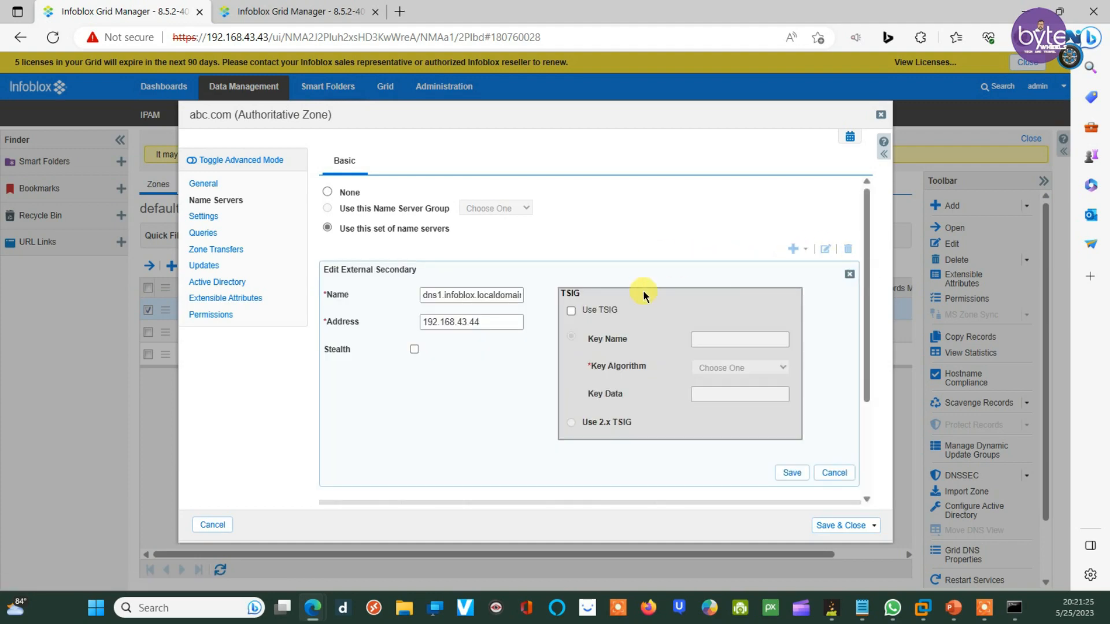
left_click(414, 349)
left_click(794, 474)
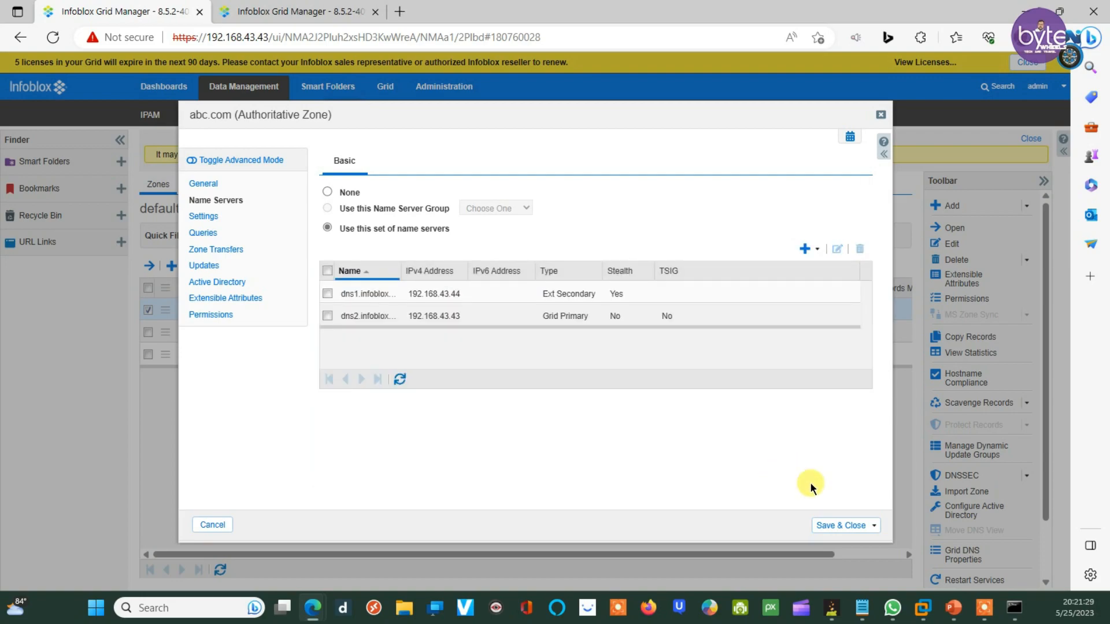
Step: Save the abc.com zone and restart the grid services
left_click(837, 527)
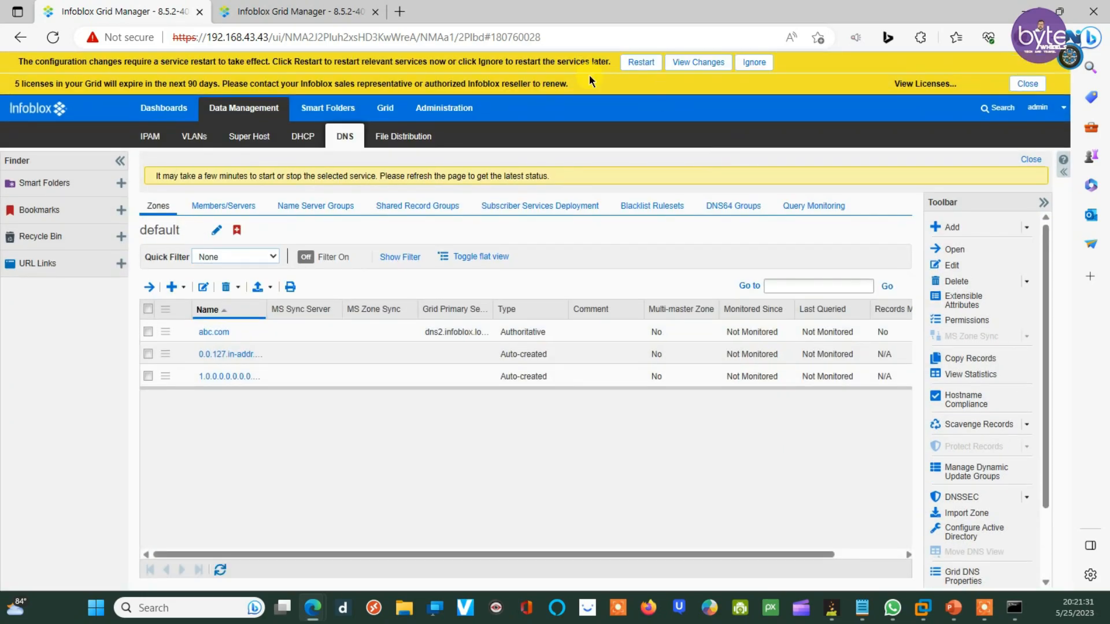
left_click(642, 61)
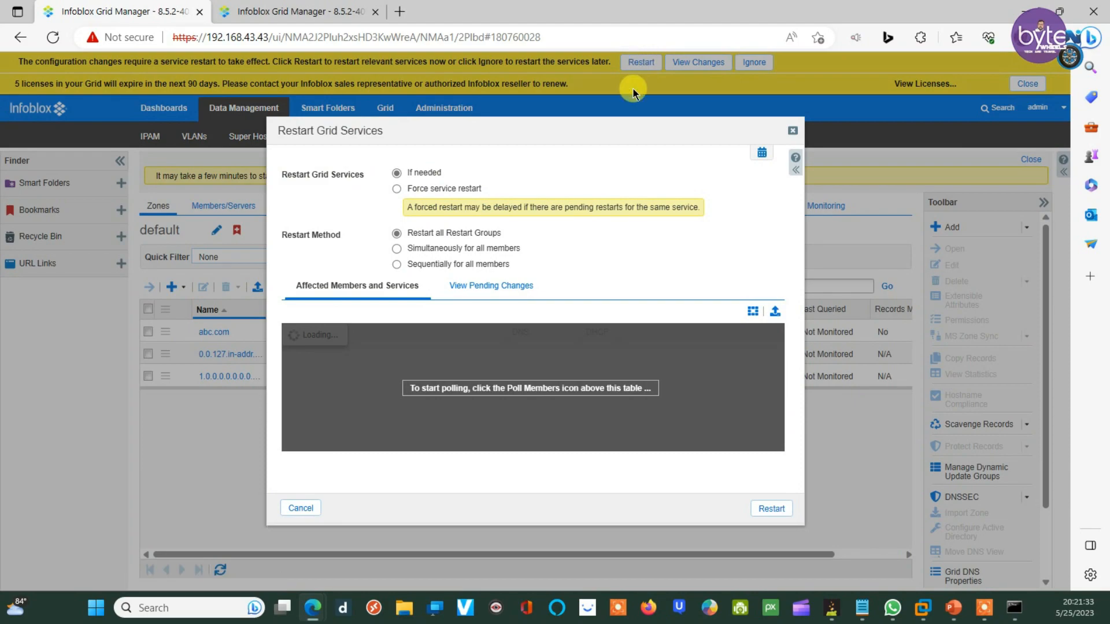
left_click(761, 508)
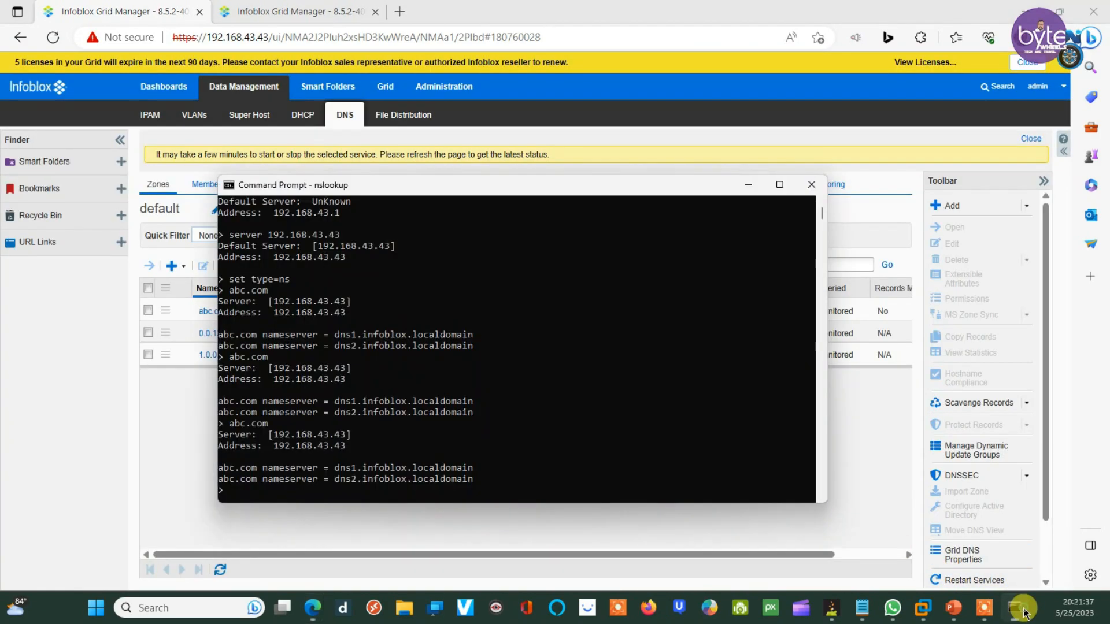
Step: Rerun the abc.com NS lookup, which now returns only dns2.infoblox.localdomain, then minimize the console
left_click(1014, 607)
key("Up")
key("Return")
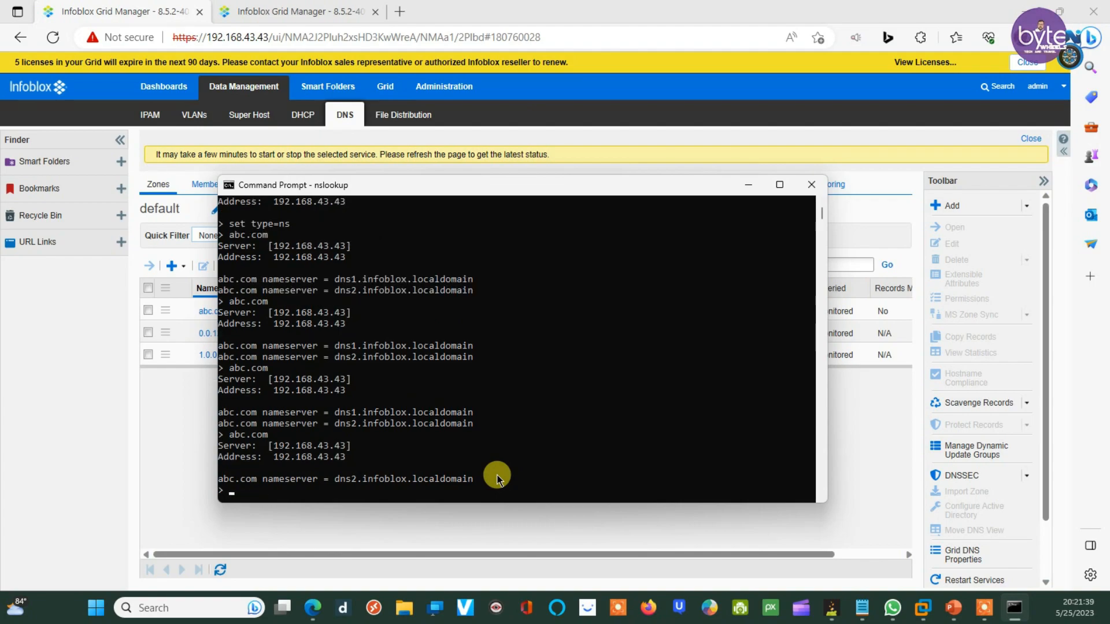
scroll(364, 425, "down", 2)
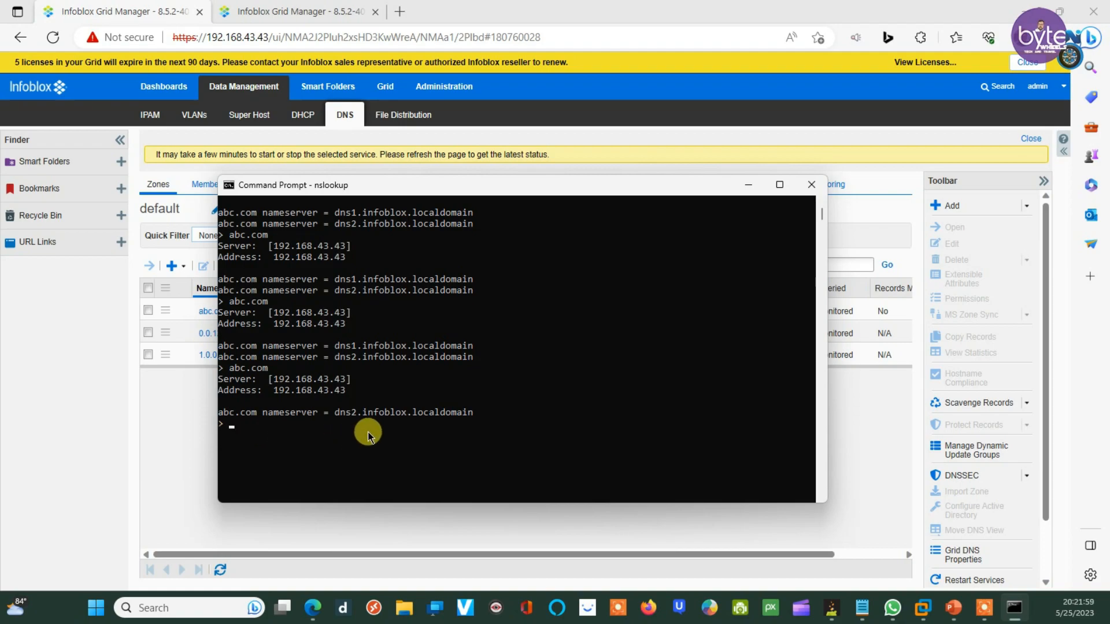
left_click(284, 429)
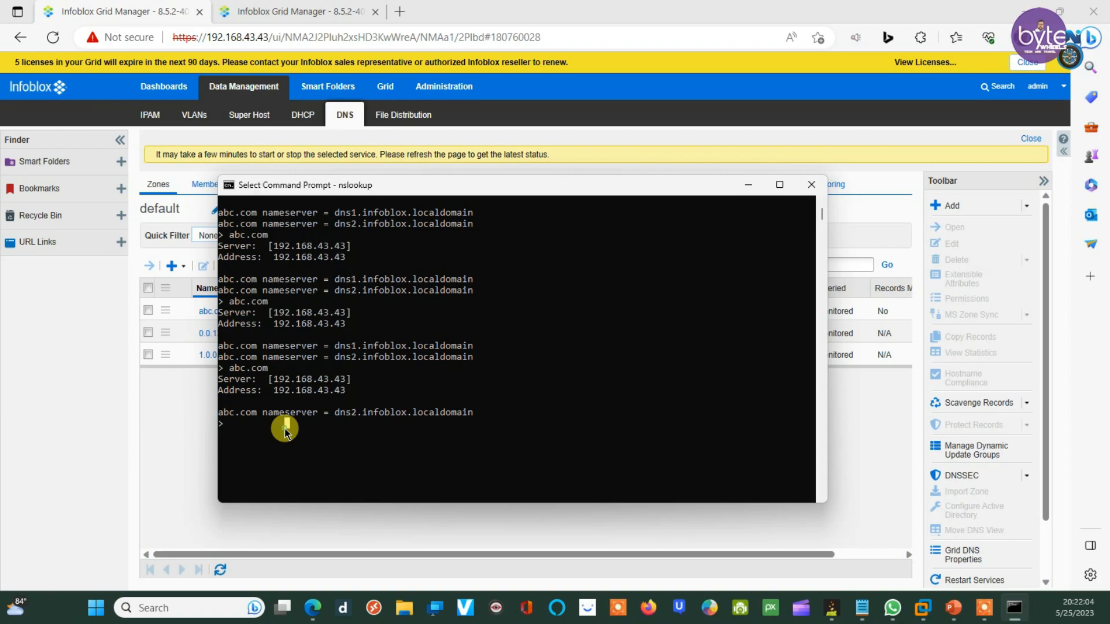
left_click(167, 426)
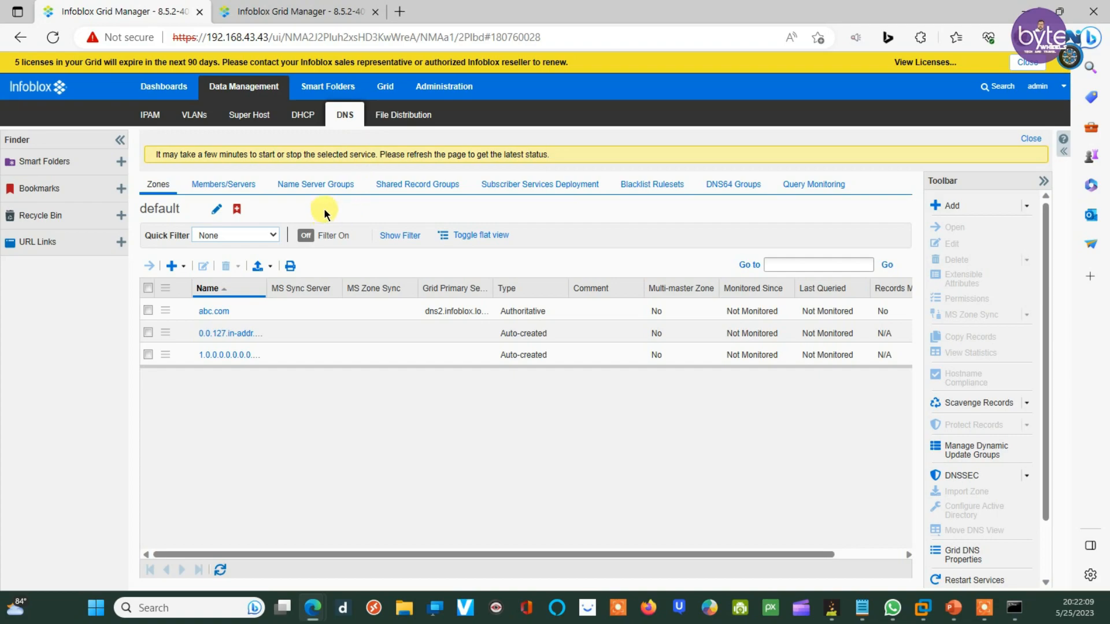
Step: Show the DNS Name Server Groups list, currently empty
left_click(304, 188)
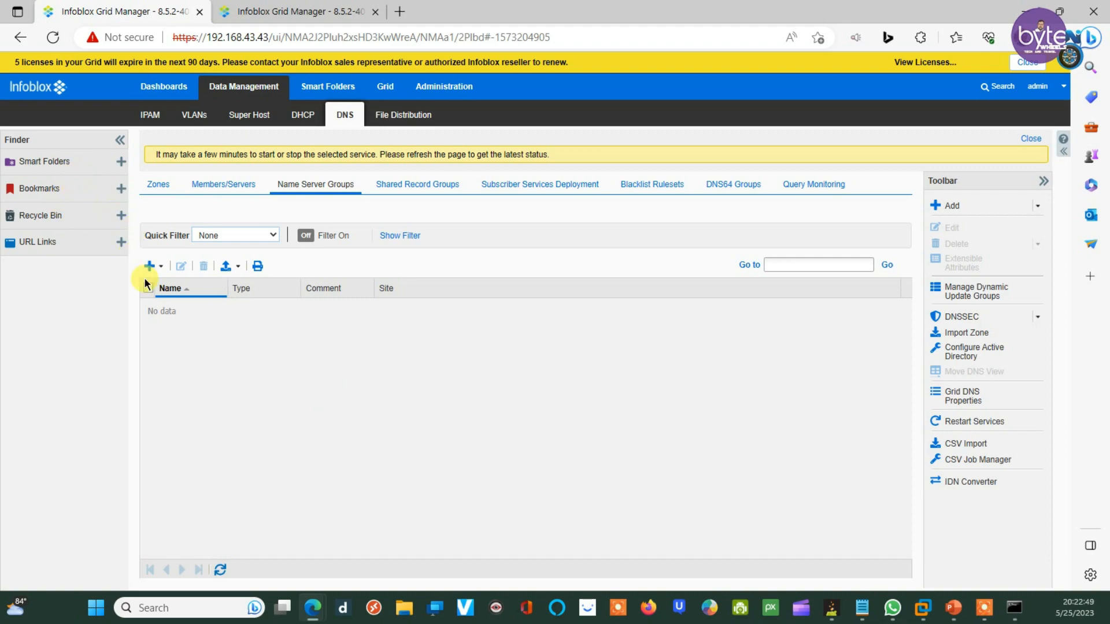
Step: Start an authoritative name server group 'NS Grp' with dns2.infoblox.localdomain as grid primary
left_click(159, 267)
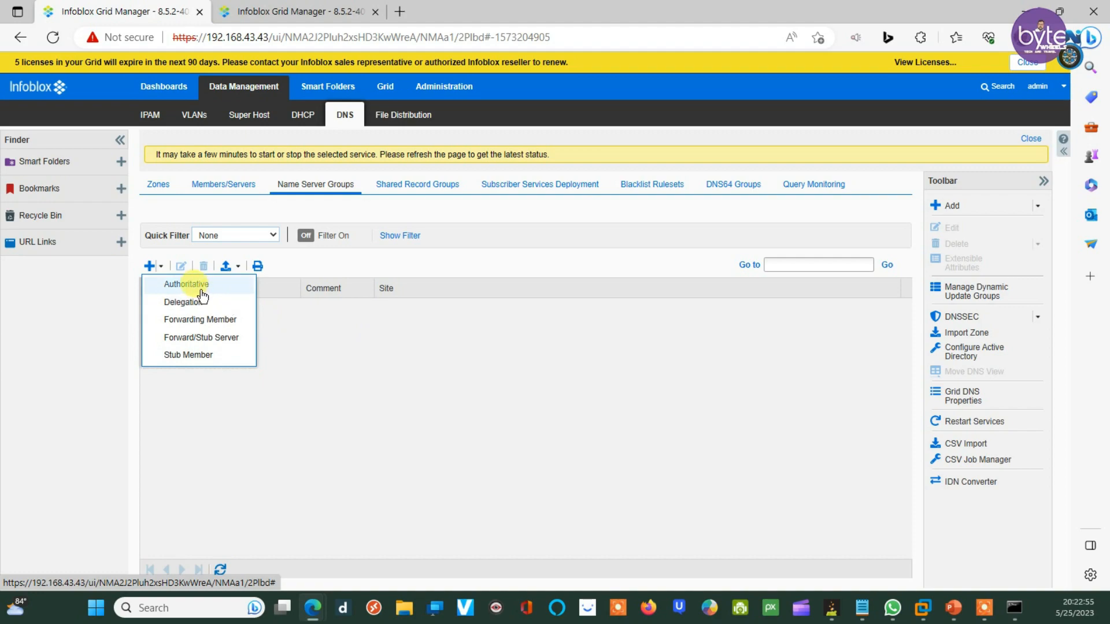
left_click(364, 396)
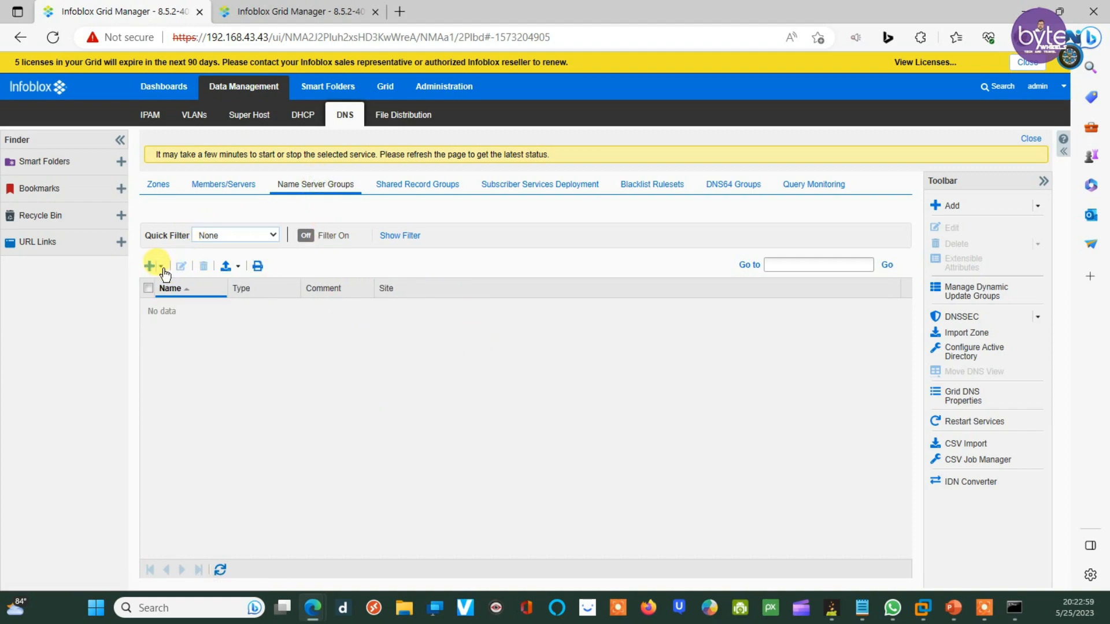
left_click(162, 267)
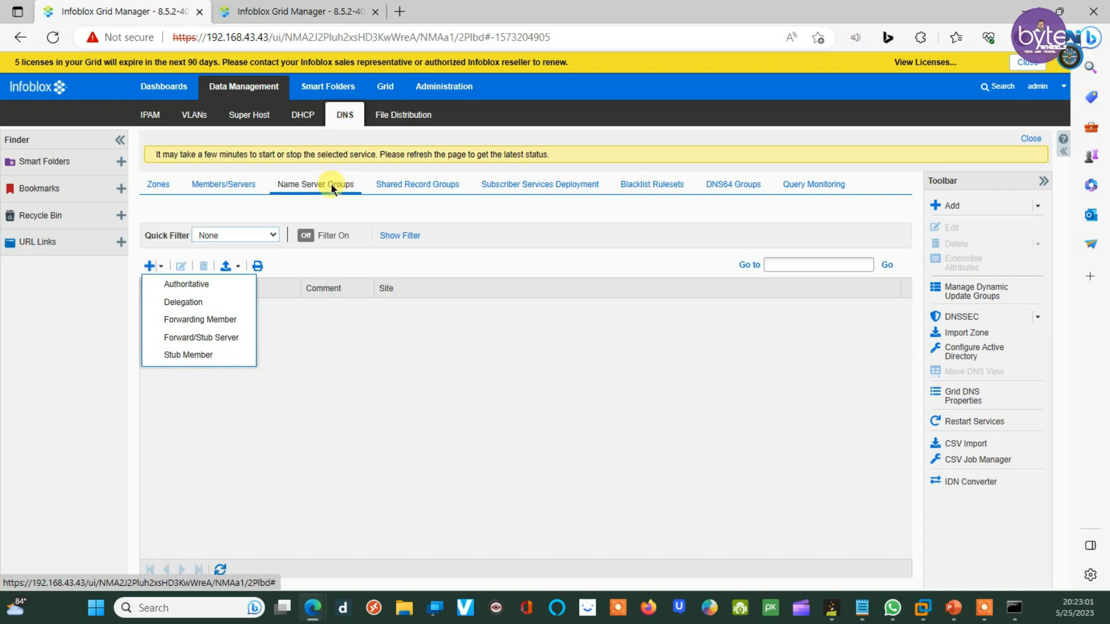
left_click(177, 287)
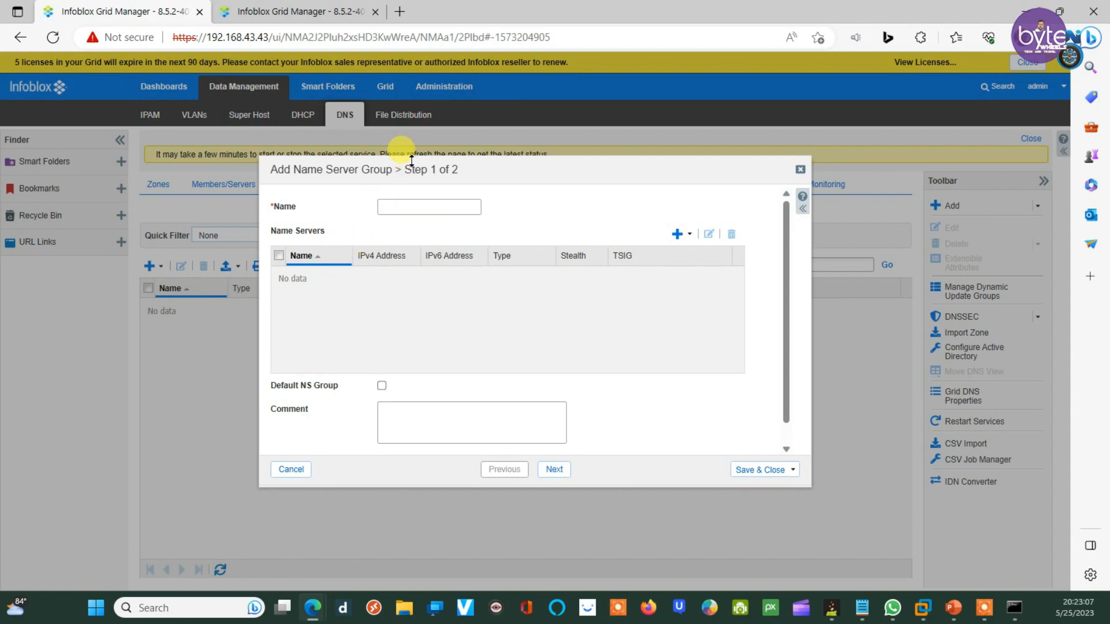
type("NS Grp")
left_click(682, 235)
left_click(692, 253)
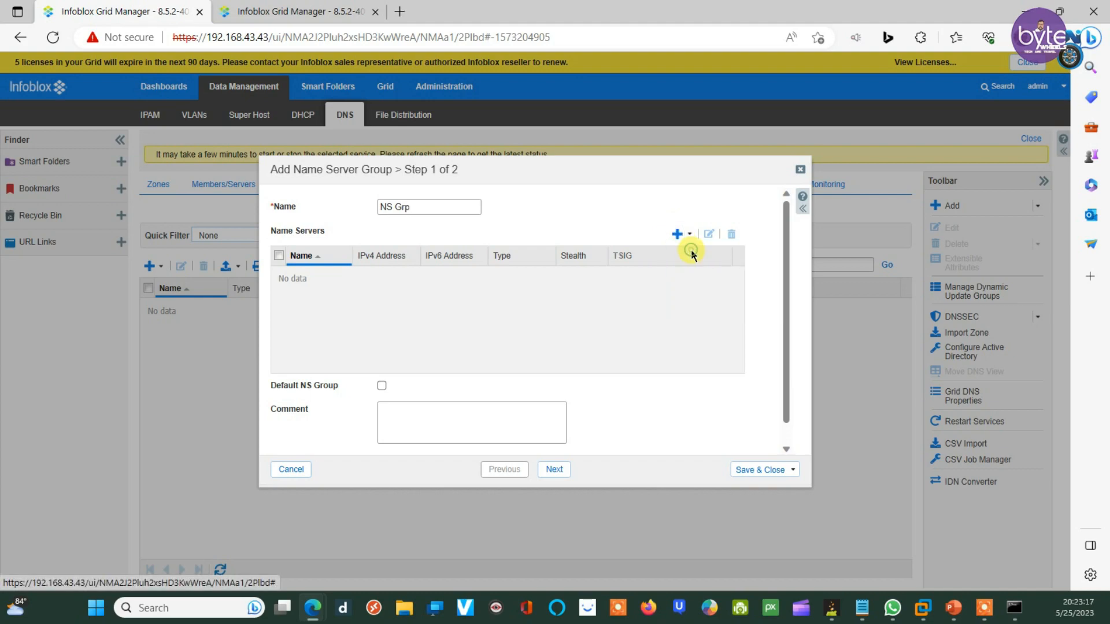
left_click(293, 276)
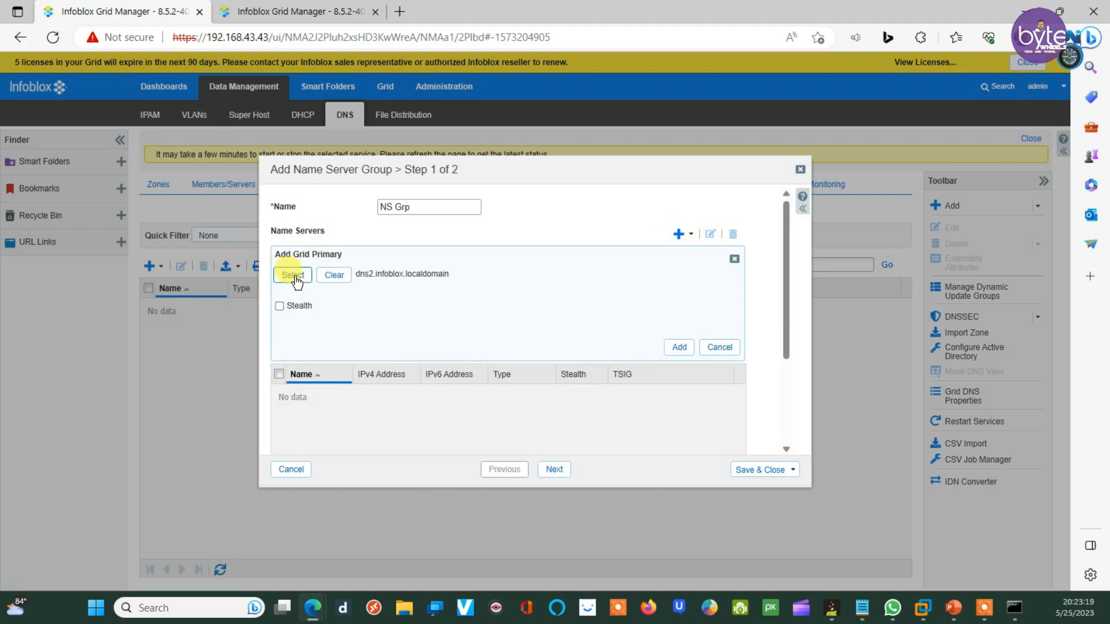
left_click(679, 347)
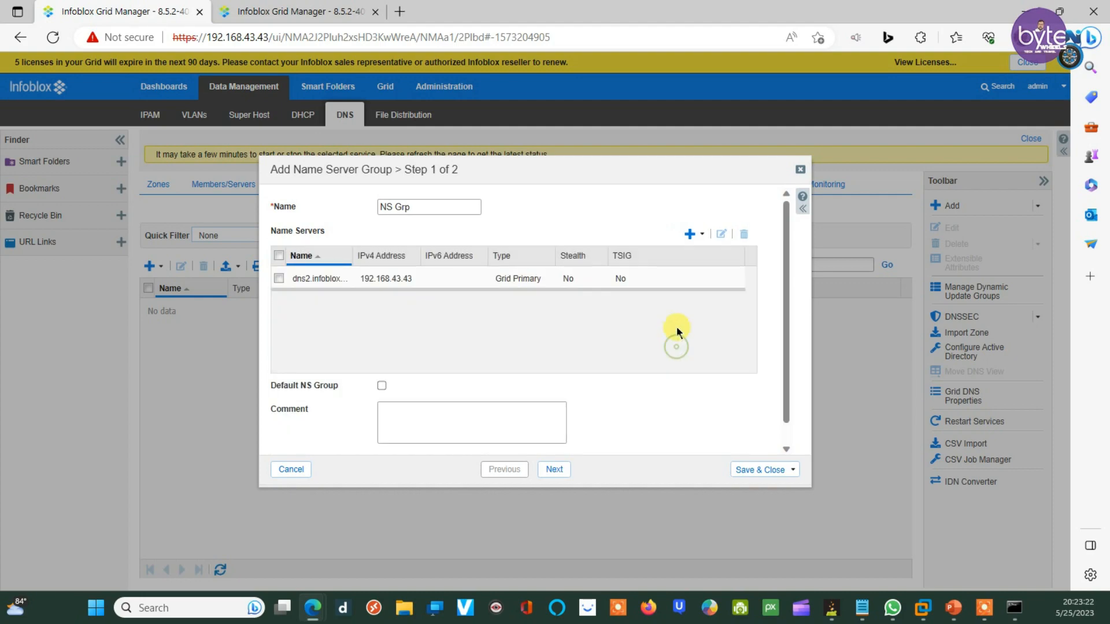
Step: Add external secondary host234 at 10.10.10.10 to NS Grp and save the group
left_click(701, 234)
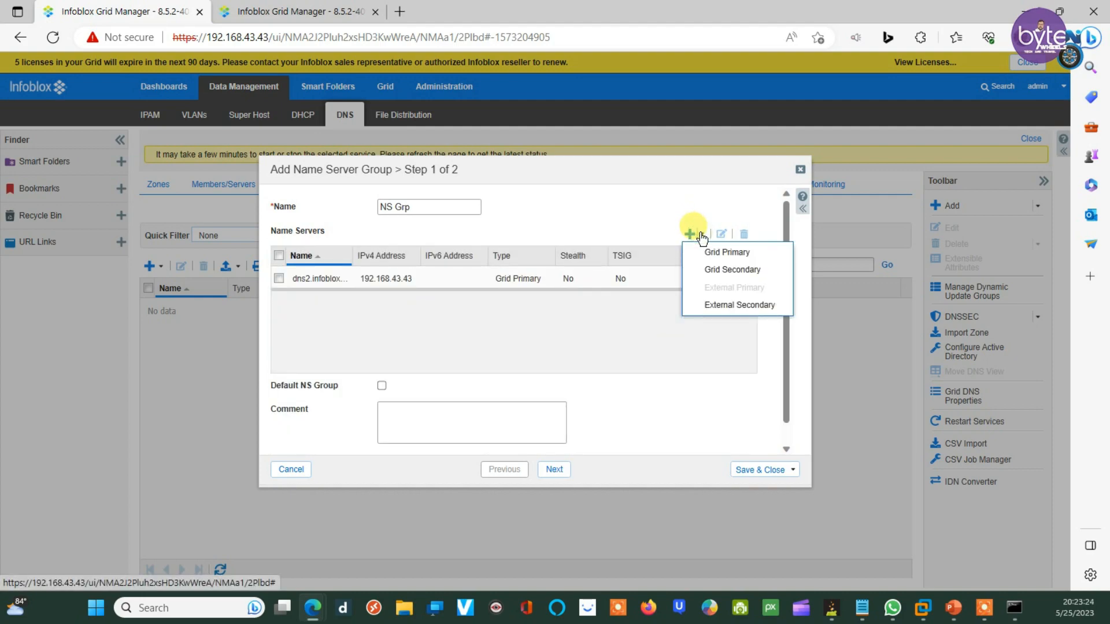
left_click(710, 306)
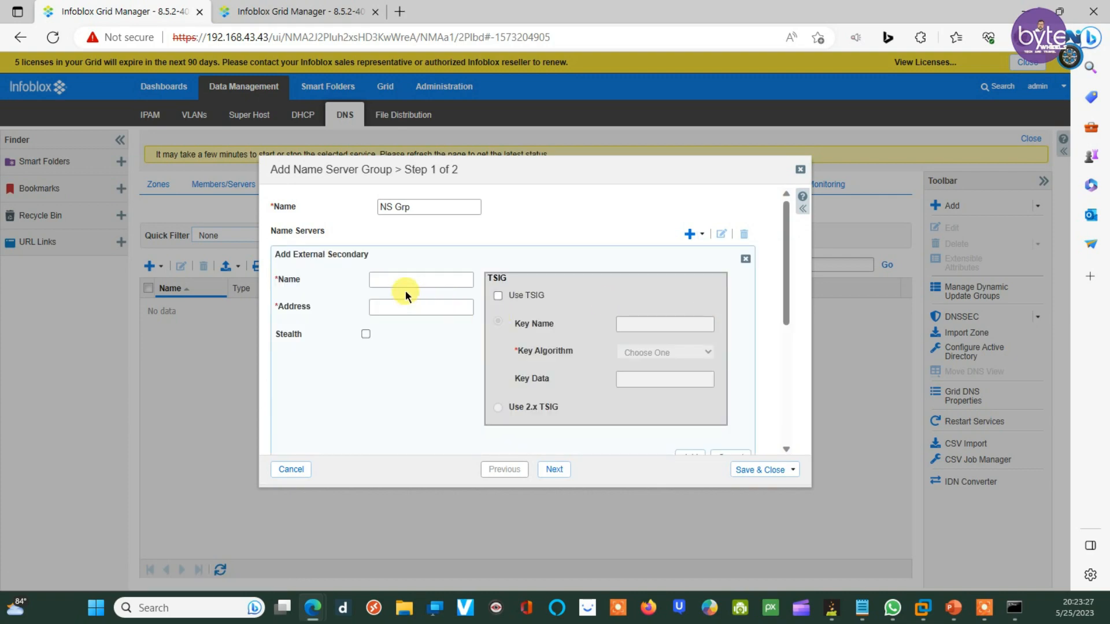
type("host234")
key("Tab")
type("10.10.10.10")
scroll(711, 405, "down", 1)
left_click(689, 376)
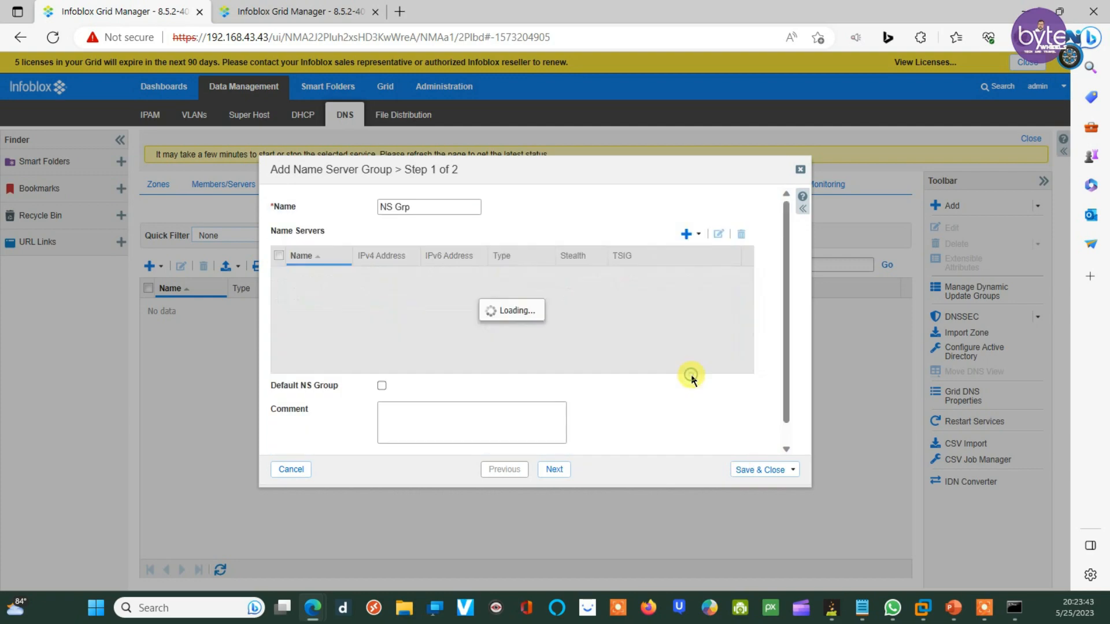
left_click(741, 471)
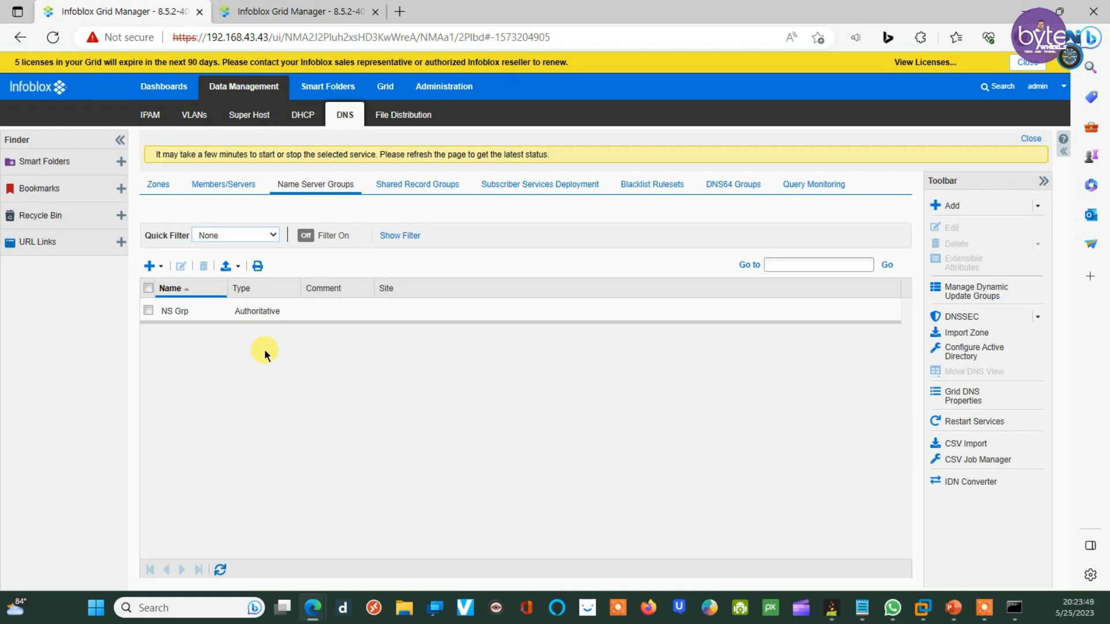
Step: Begin a new authoritative zone named example.com in the Add Zone wizard
left_click(164, 184)
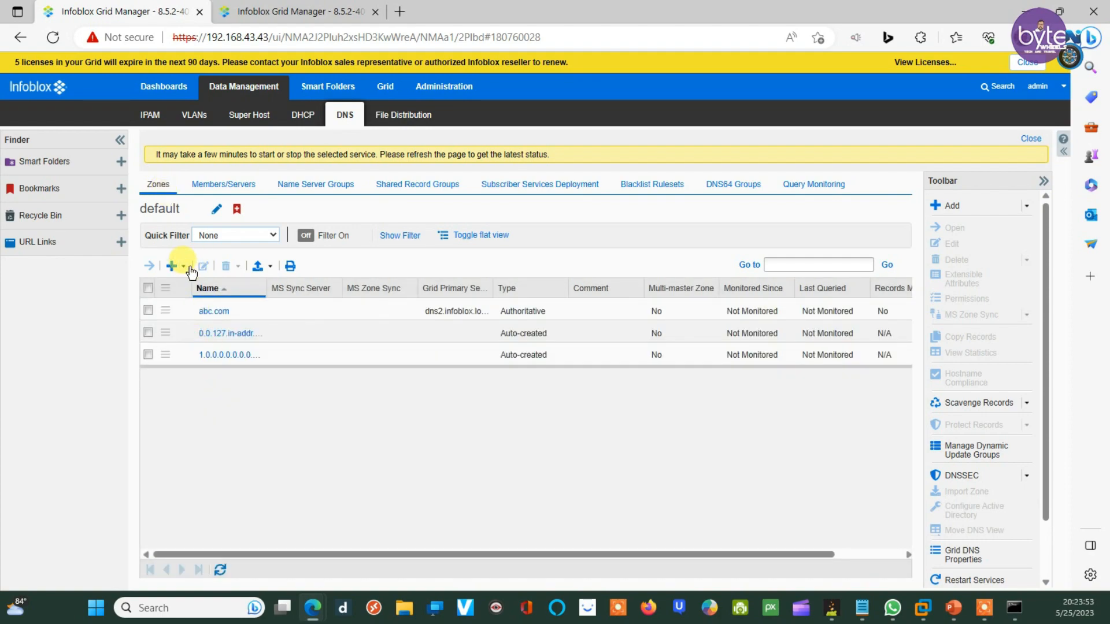
left_click(188, 267)
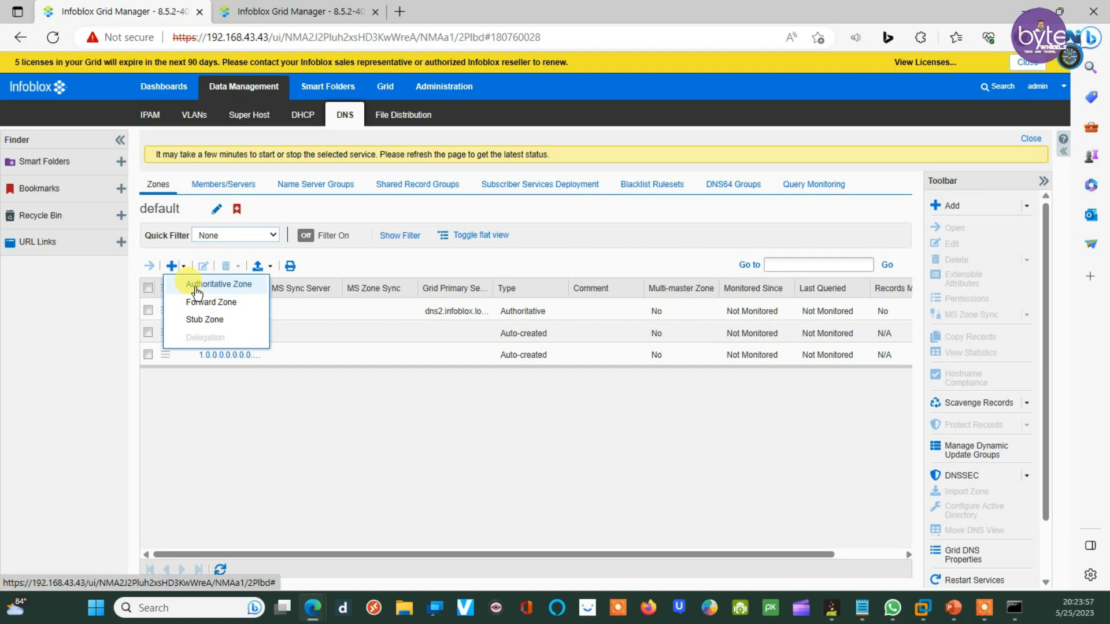
left_click(197, 292)
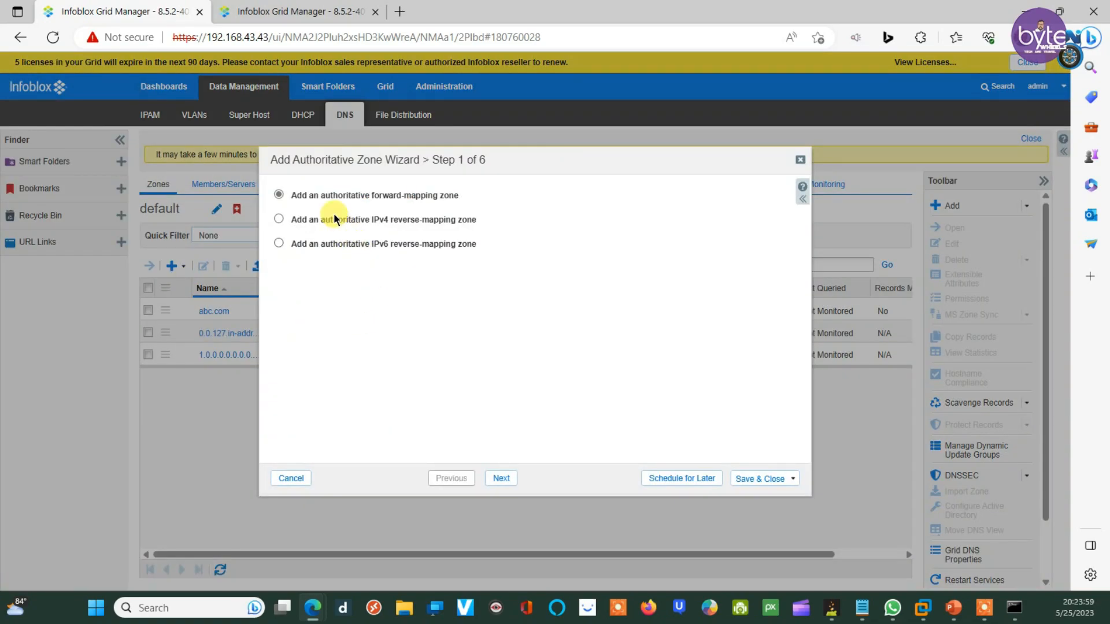
left_click(502, 478)
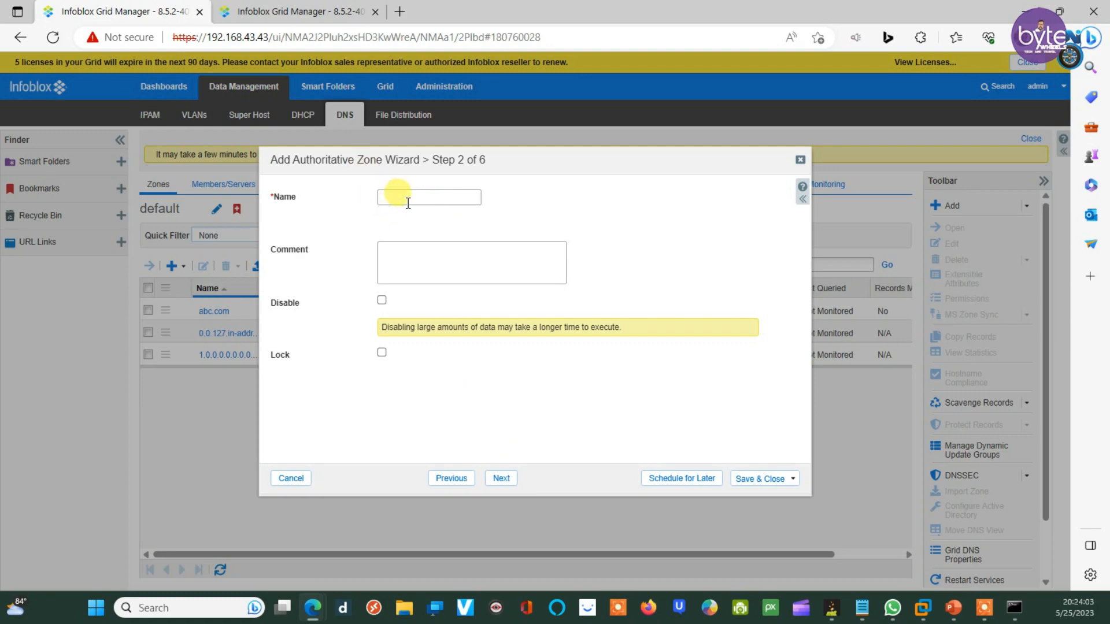
type("example.com")
left_click(505, 479)
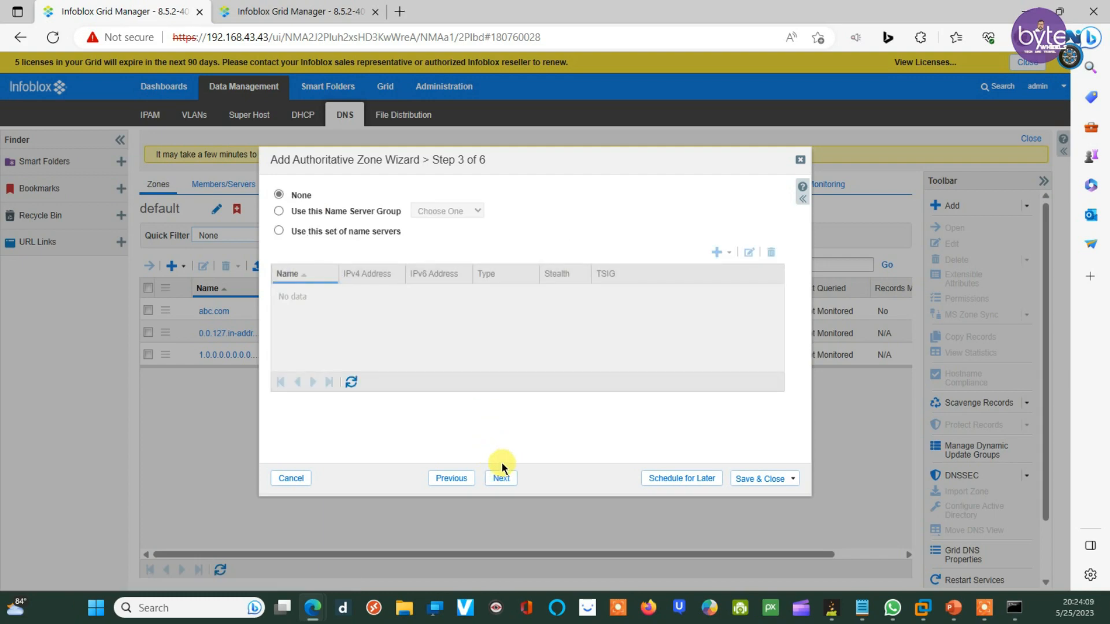
Step: Choose to serve the zone from a name server group, browse the groups, then close the wizard unsaved
left_click(279, 211)
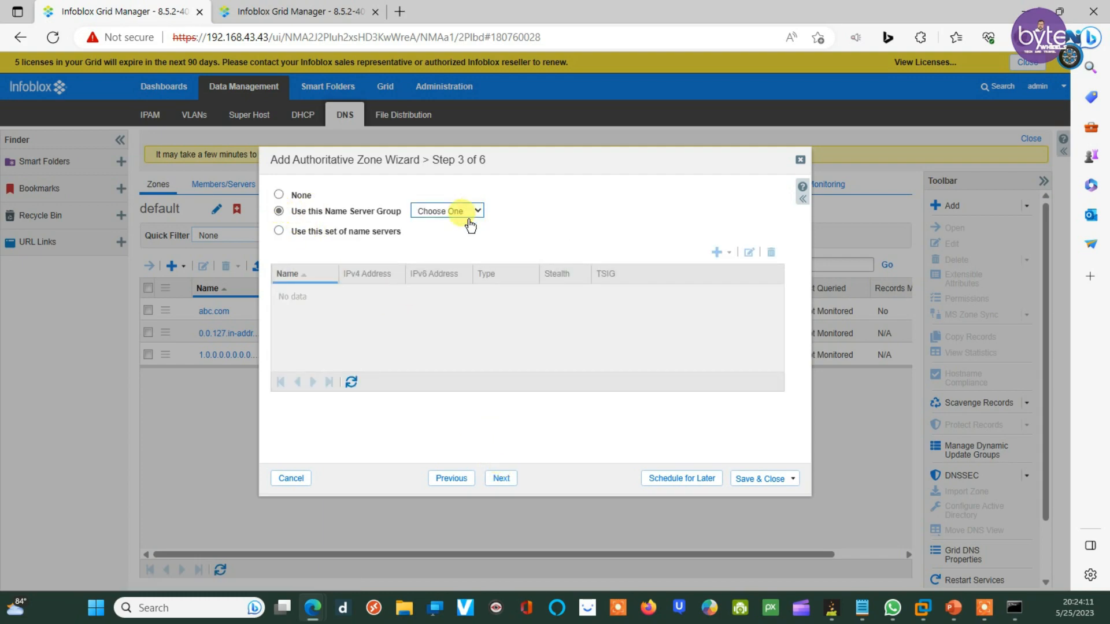
left_click(445, 210)
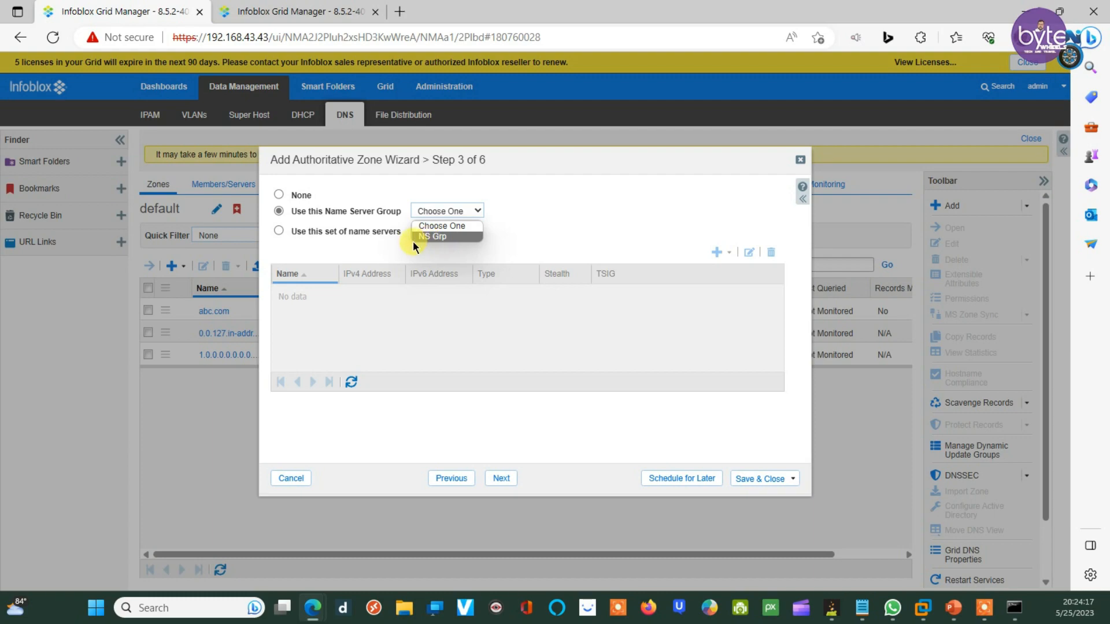
left_click(277, 211)
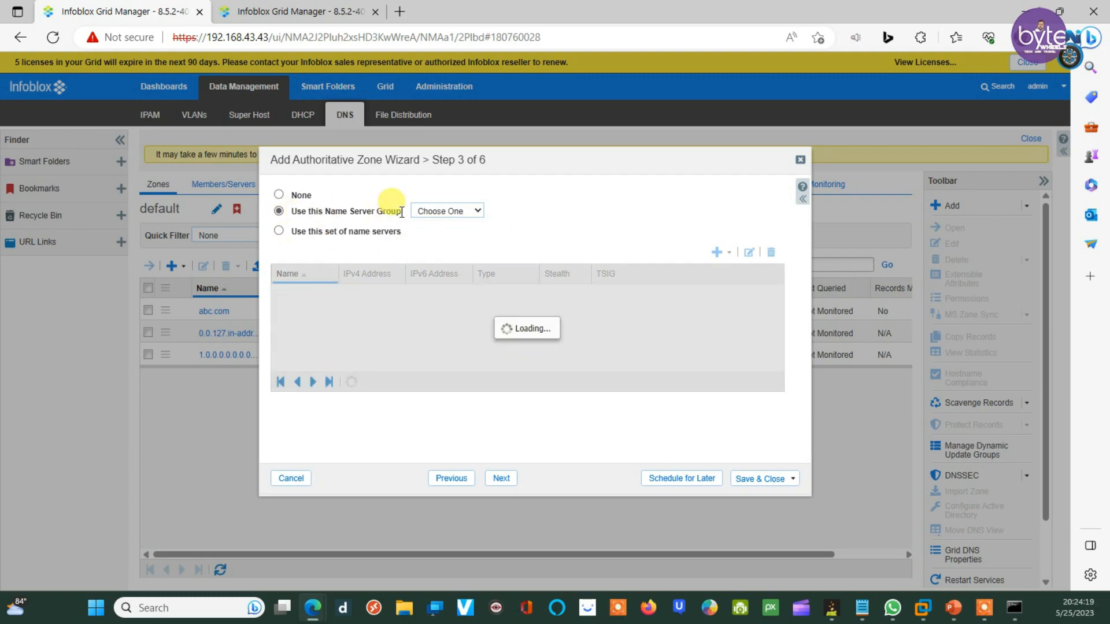
left_click(428, 211)
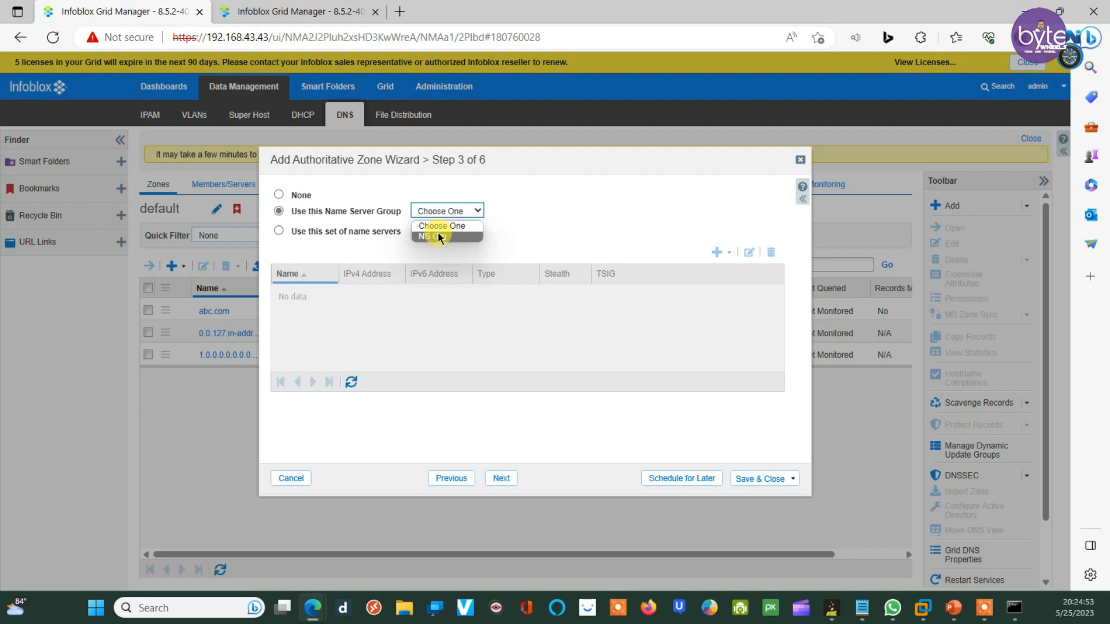
left_click(650, 179)
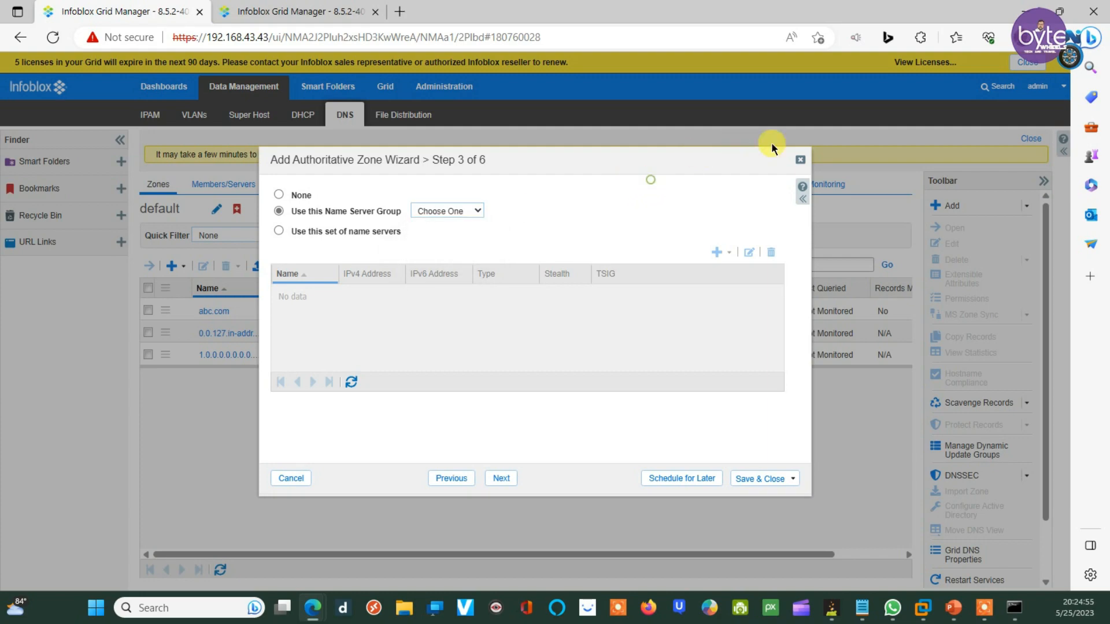
left_click(800, 159)
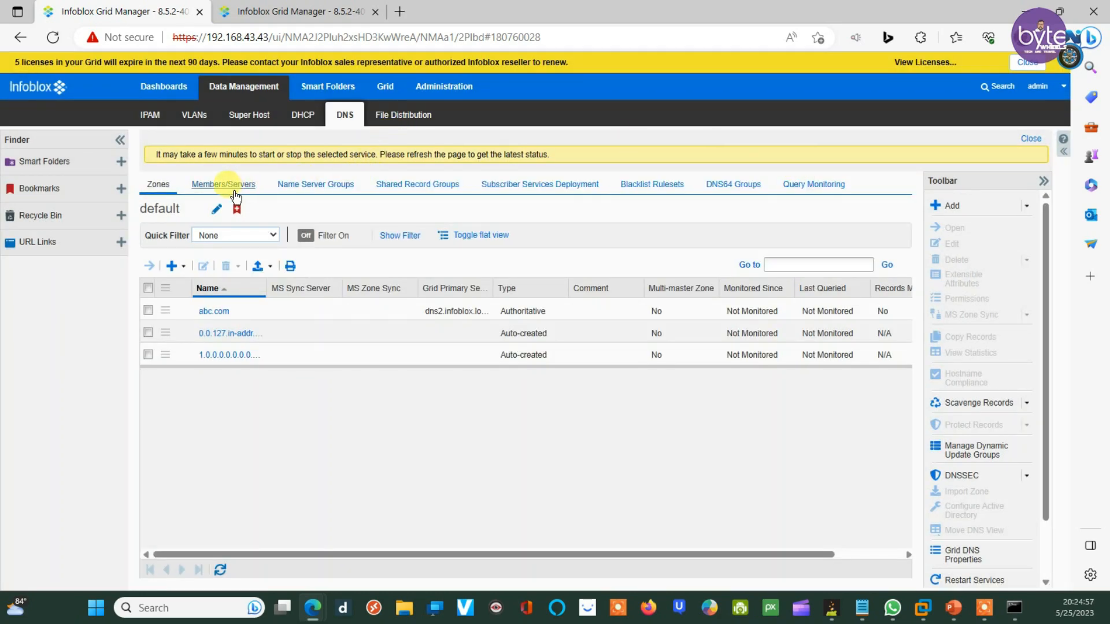
Step: Edit NS Grp, delete external secondary host234, and save it with only grid primary dns2
left_click(284, 189)
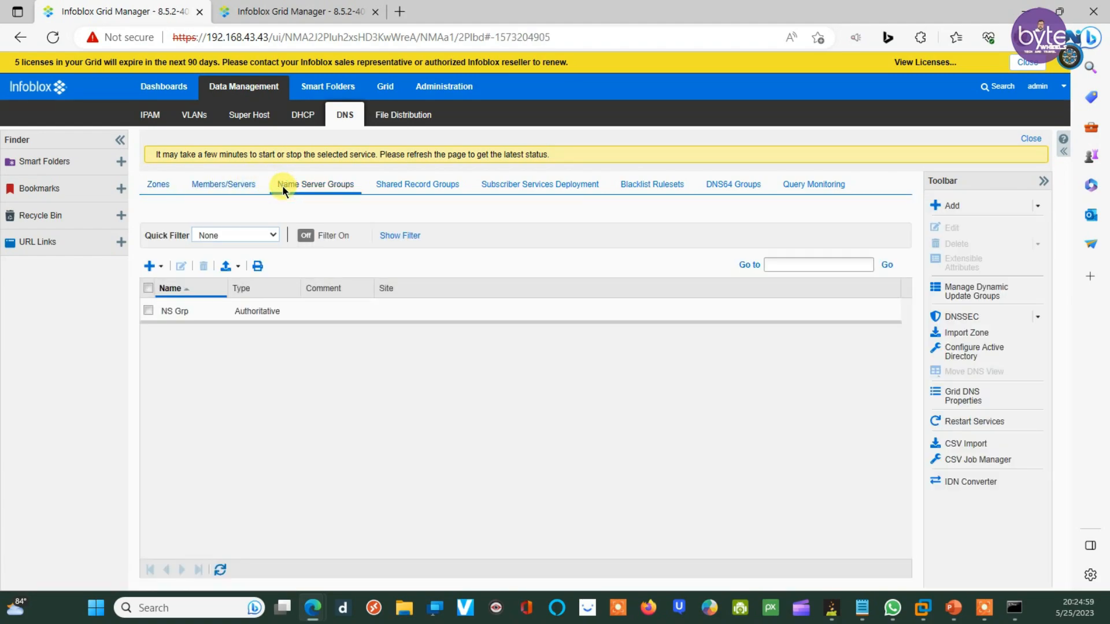
left_click(148, 311)
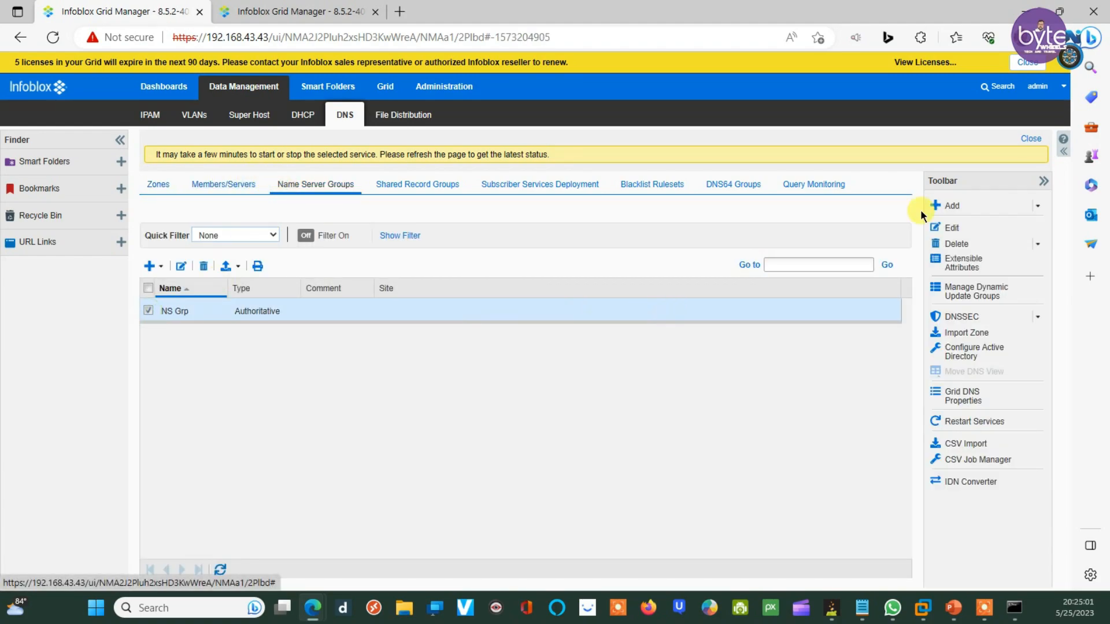
left_click(951, 232)
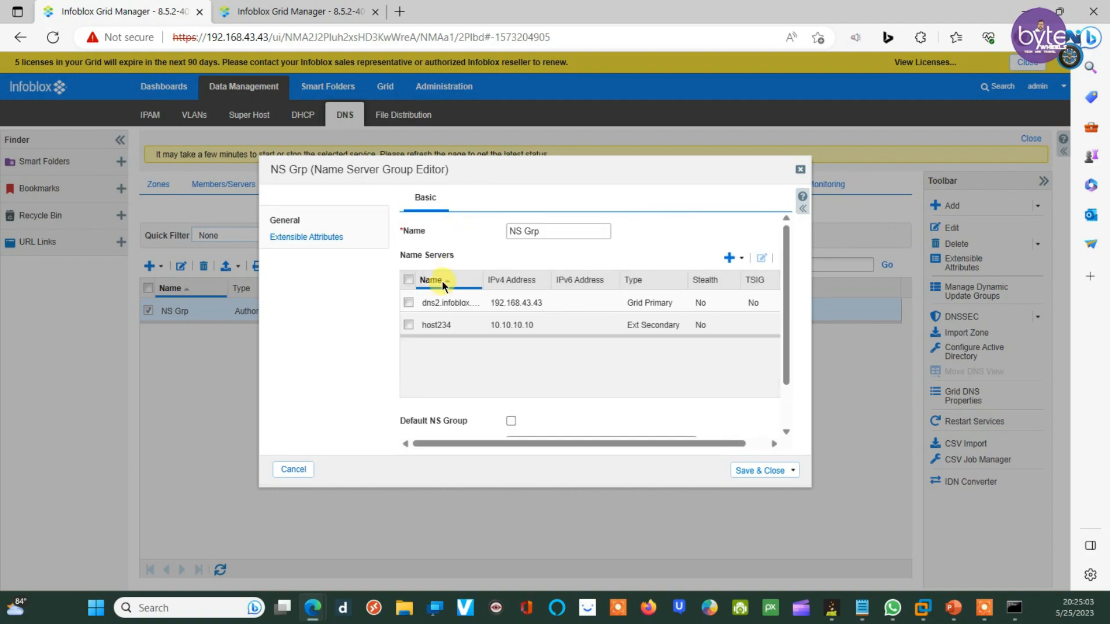
left_click(410, 325)
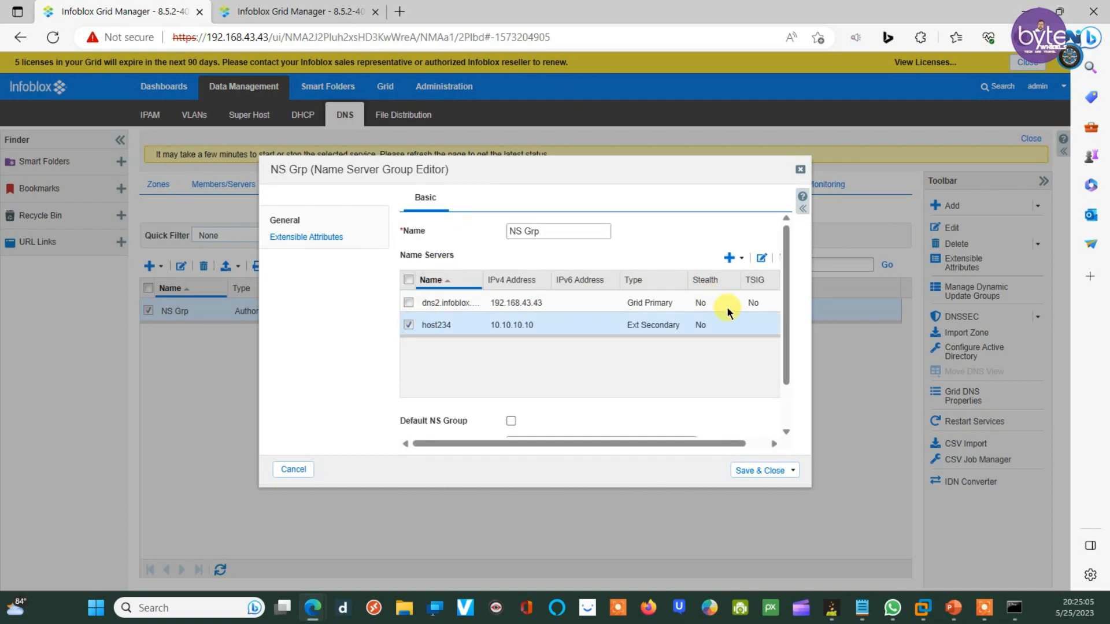
left_click_drag(623, 442, 678, 443)
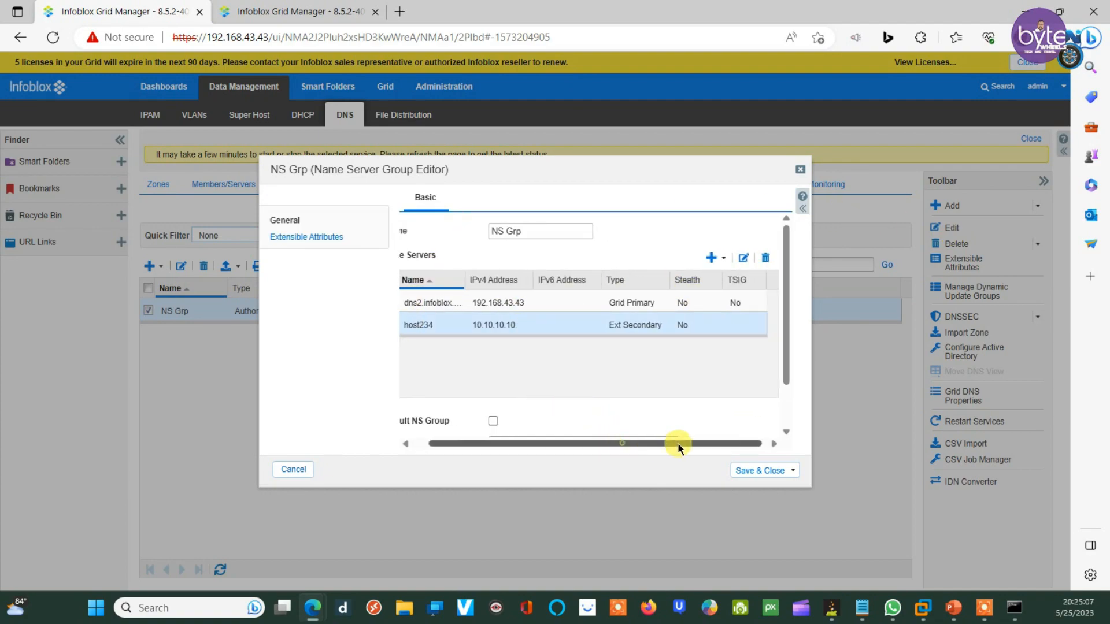
left_click(760, 259)
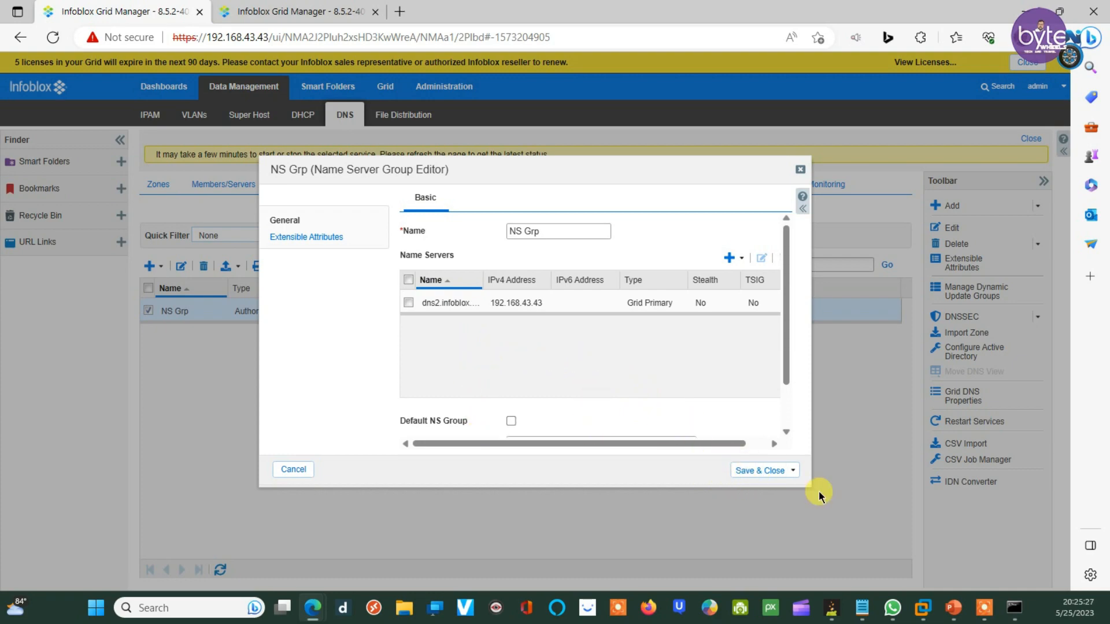
left_click(772, 470)
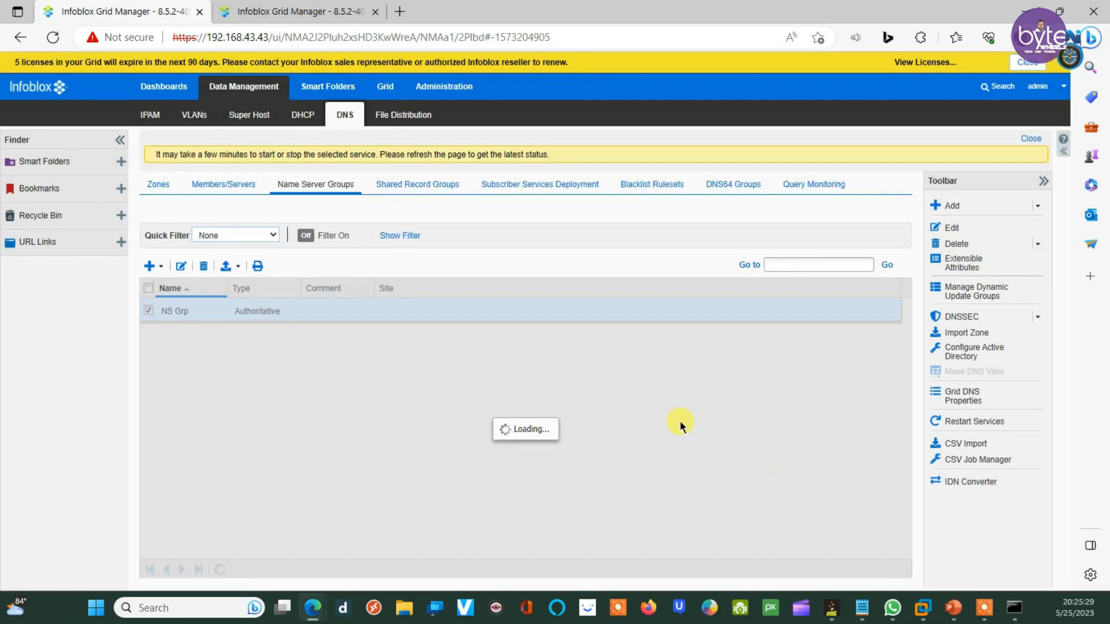
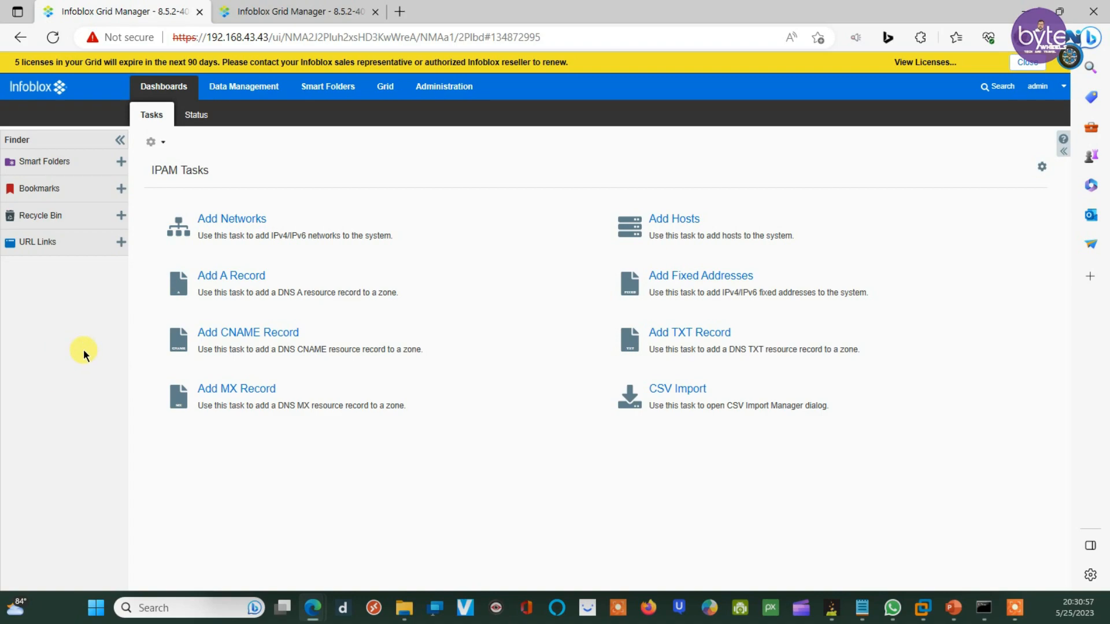
Step: Show the first grid's DNS zone list and select the abc.com zone
left_click(234, 93)
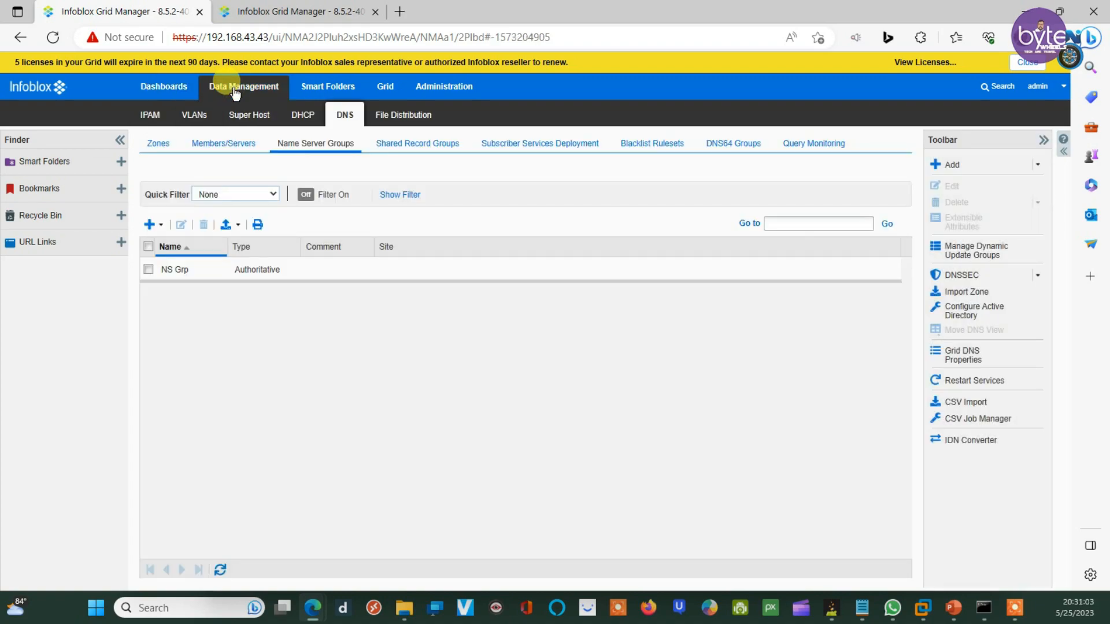
left_click(153, 144)
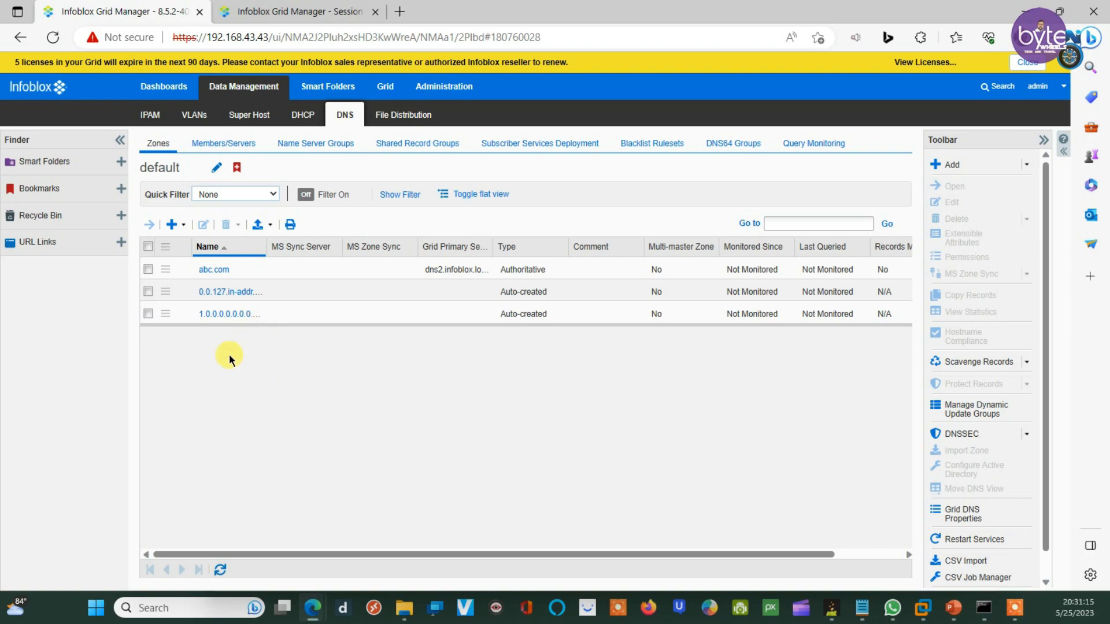
left_click(148, 270)
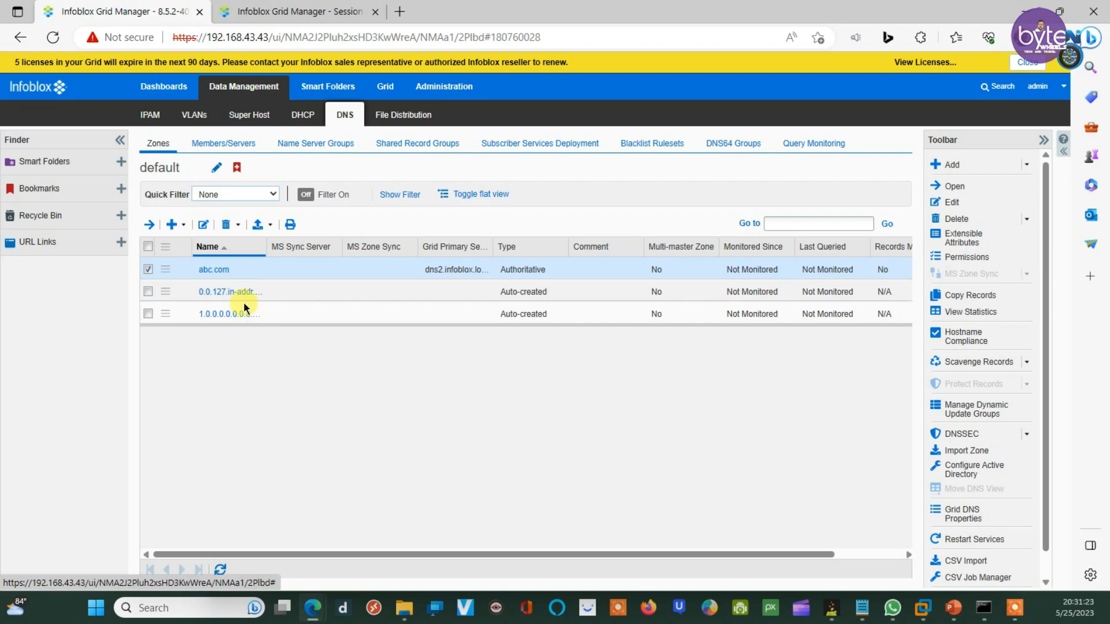
Step: Log back in to the second grid as admin, correcting the mistyped password after Invalid Login
left_click(280, 8)
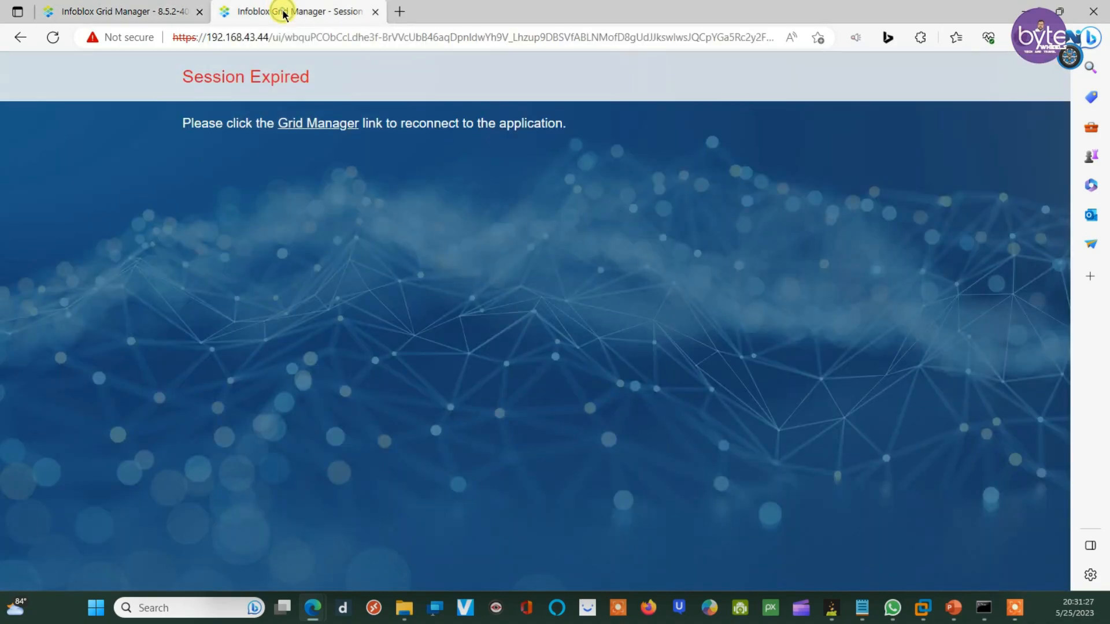
left_click(310, 124)
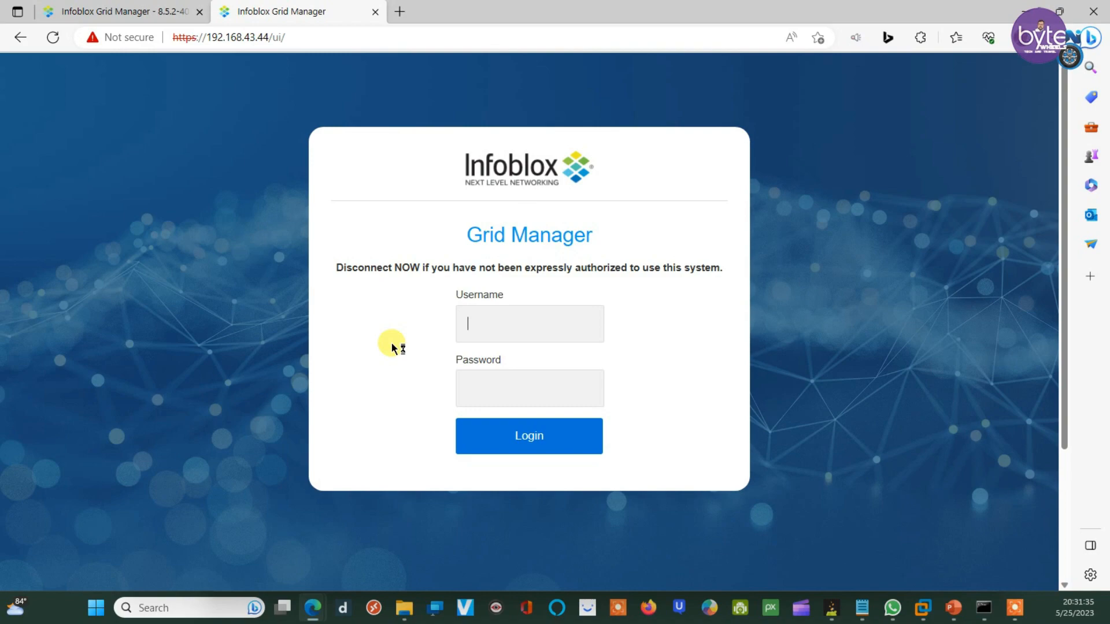
type("admininfoblo")
left_click(586, 388)
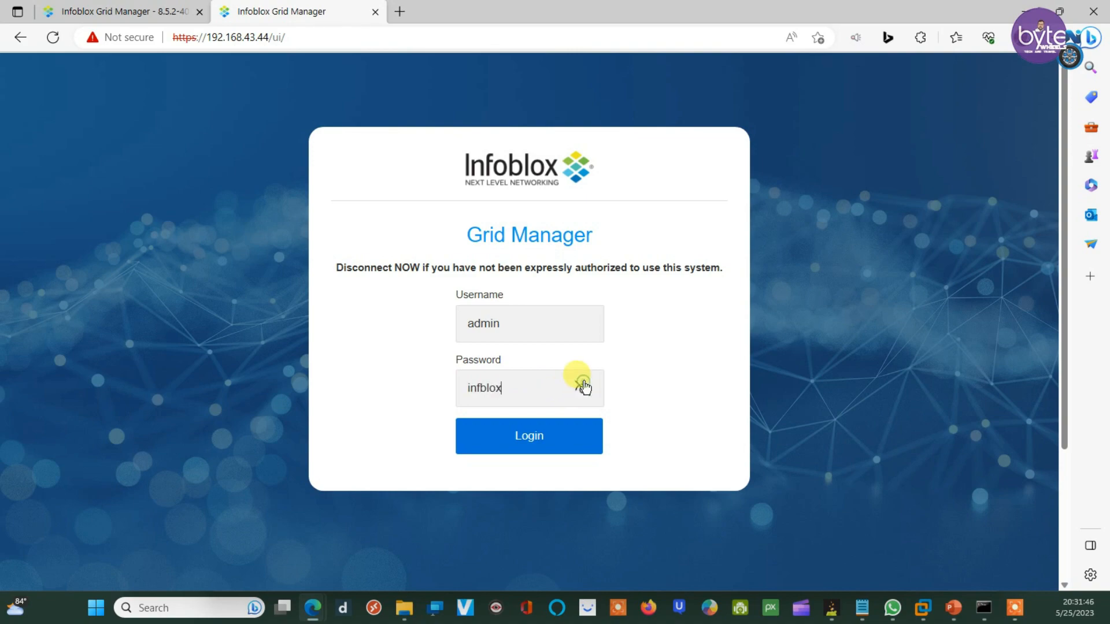
left_click(552, 440)
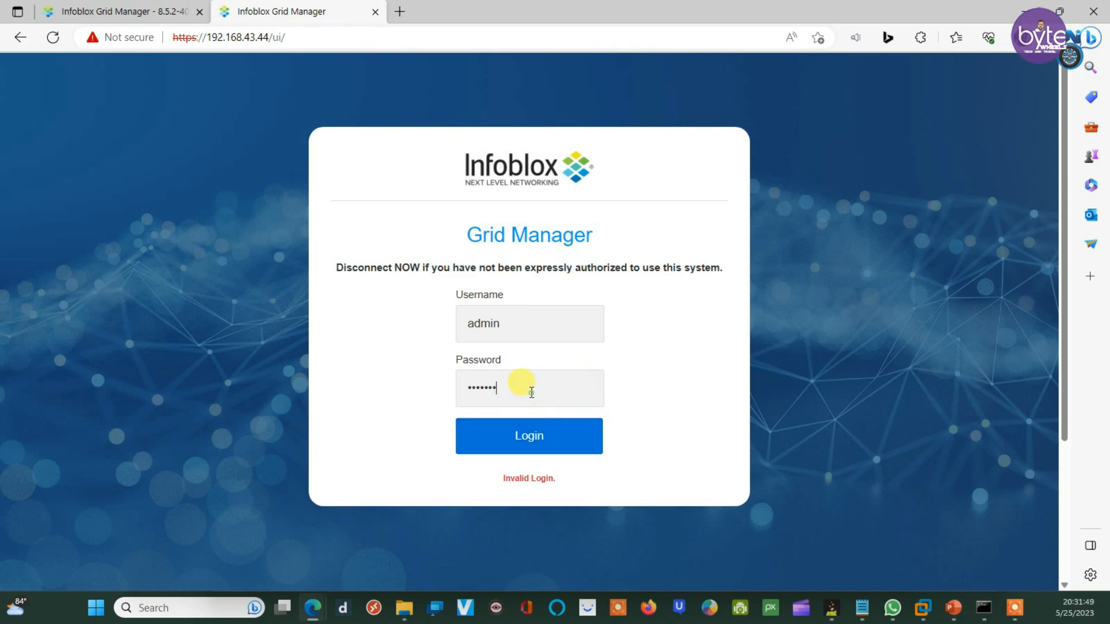
left_click_drag(521, 386, 436, 395)
type("i")
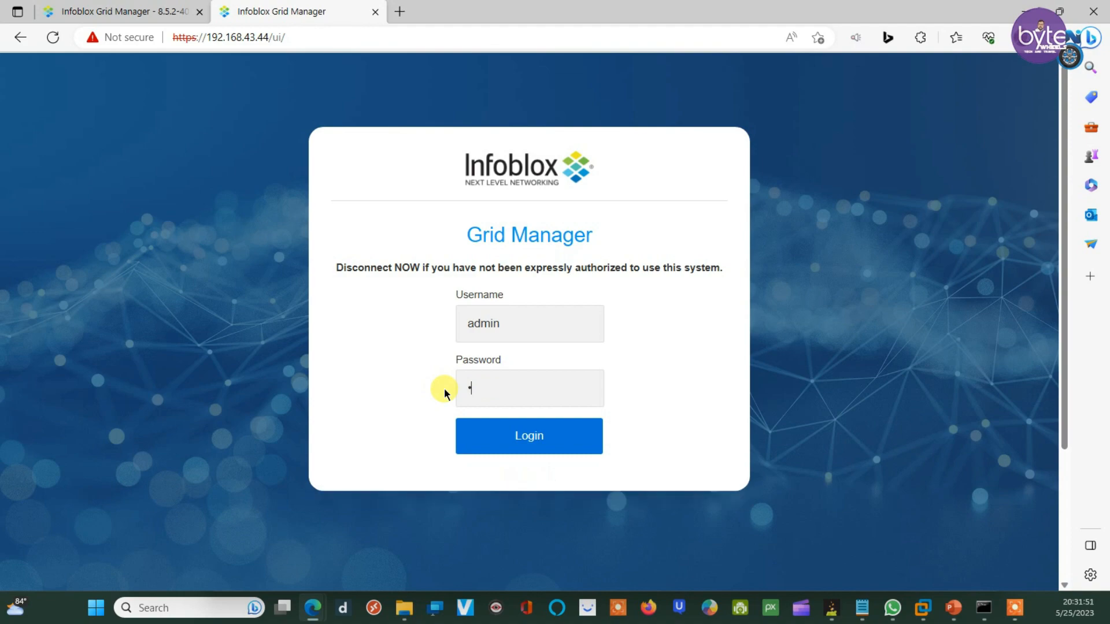
type("nfoblox")
left_click(561, 445)
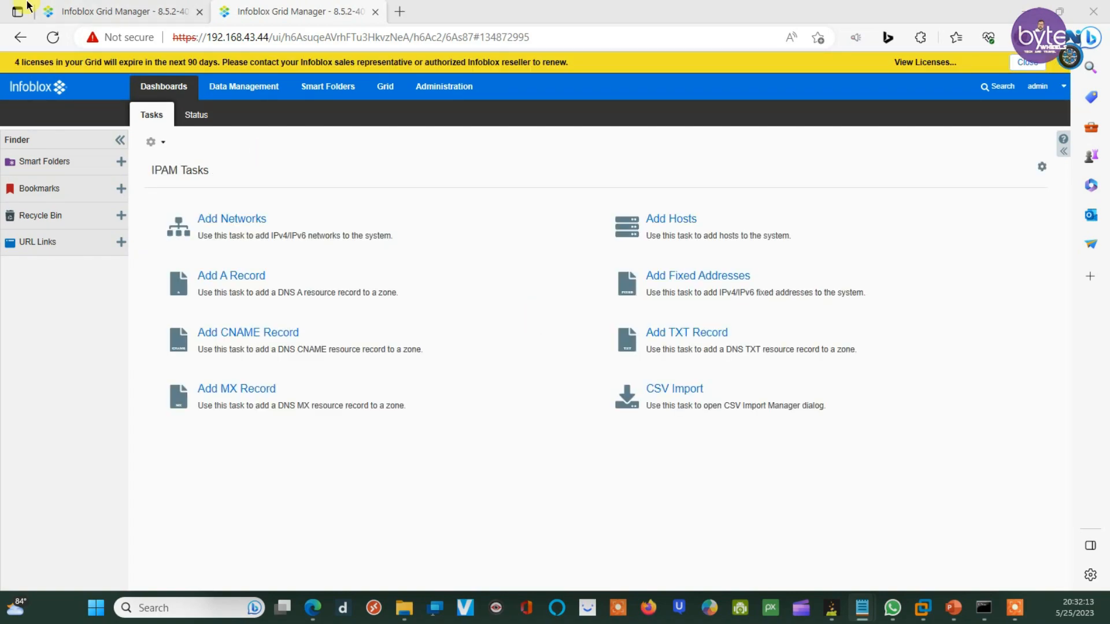
Step: Delete the external secondary from abc.com's name servers, save the zone, and restart grid services
left_click(50, 11)
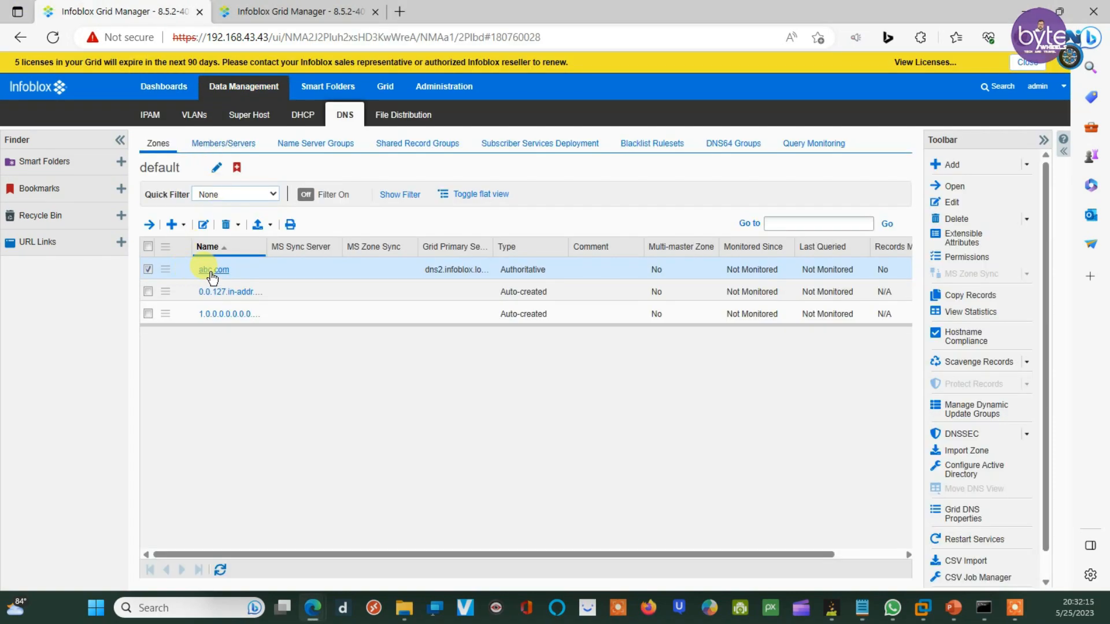
left_click(963, 201)
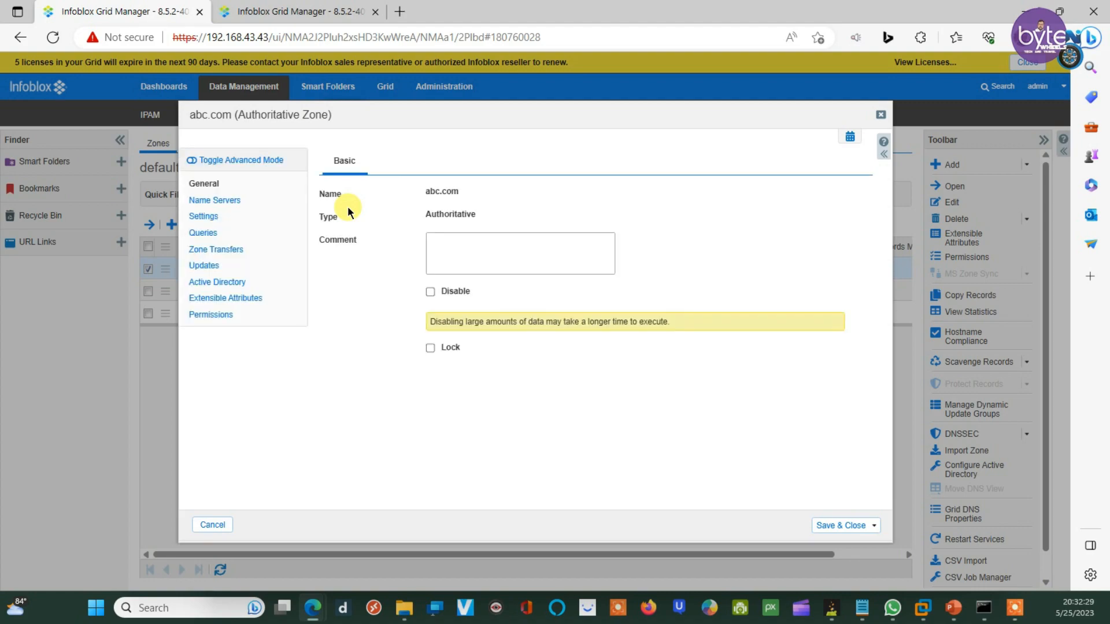
left_click(215, 201)
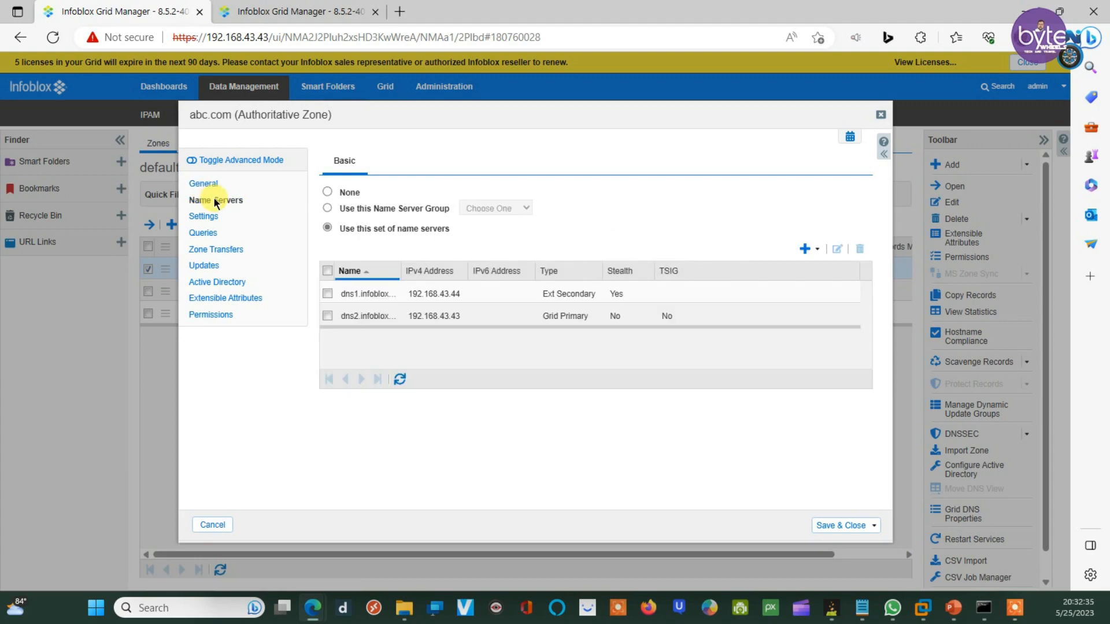
left_click(328, 294)
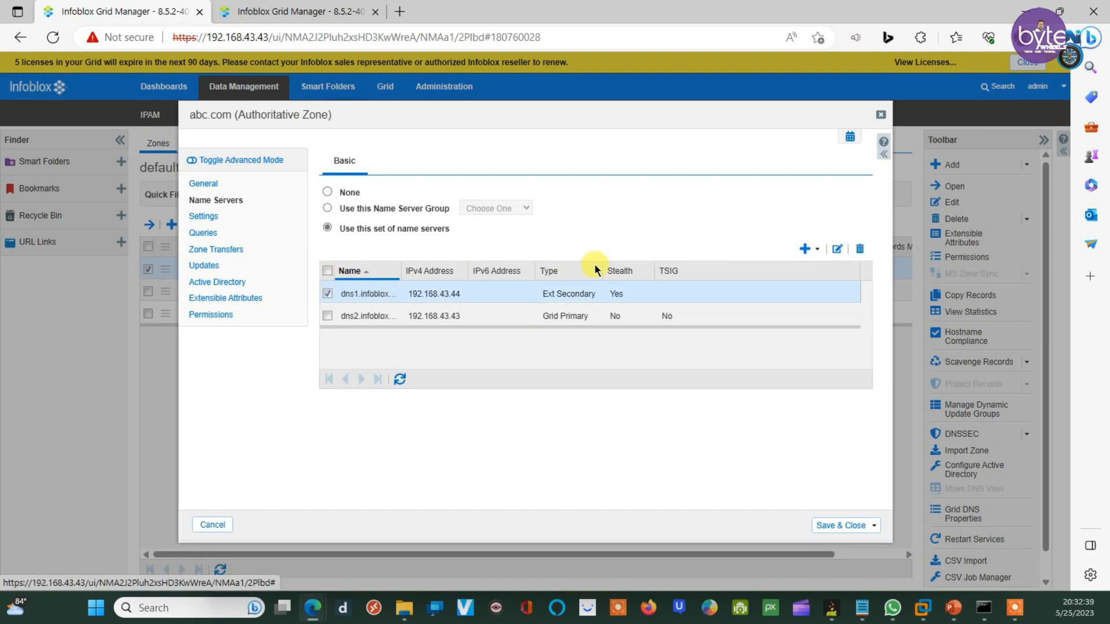
left_click(861, 250)
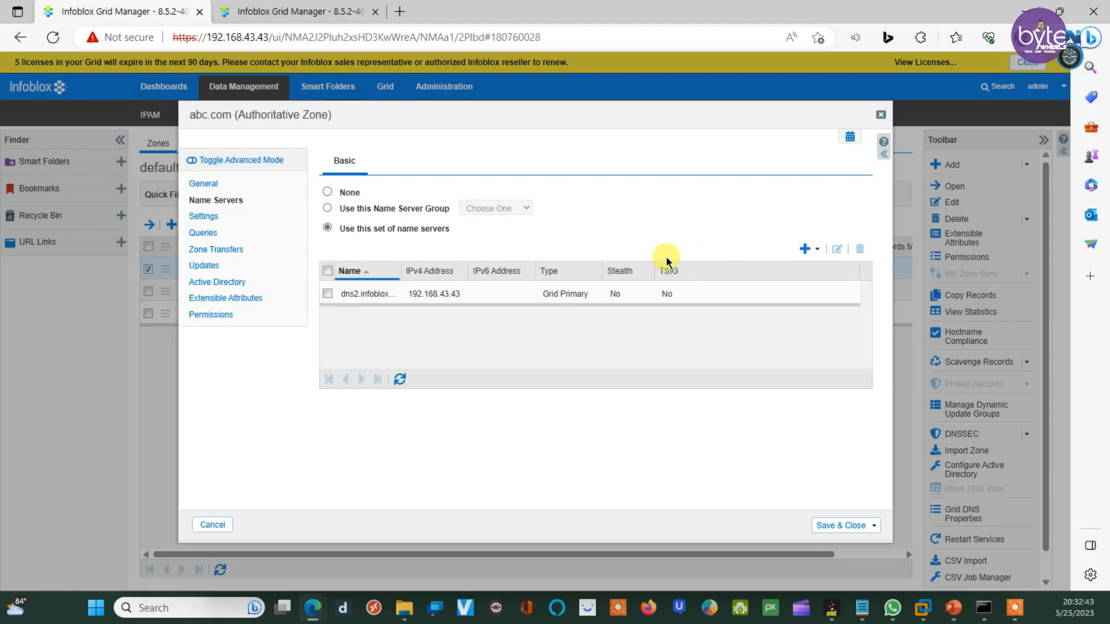
left_click(867, 524)
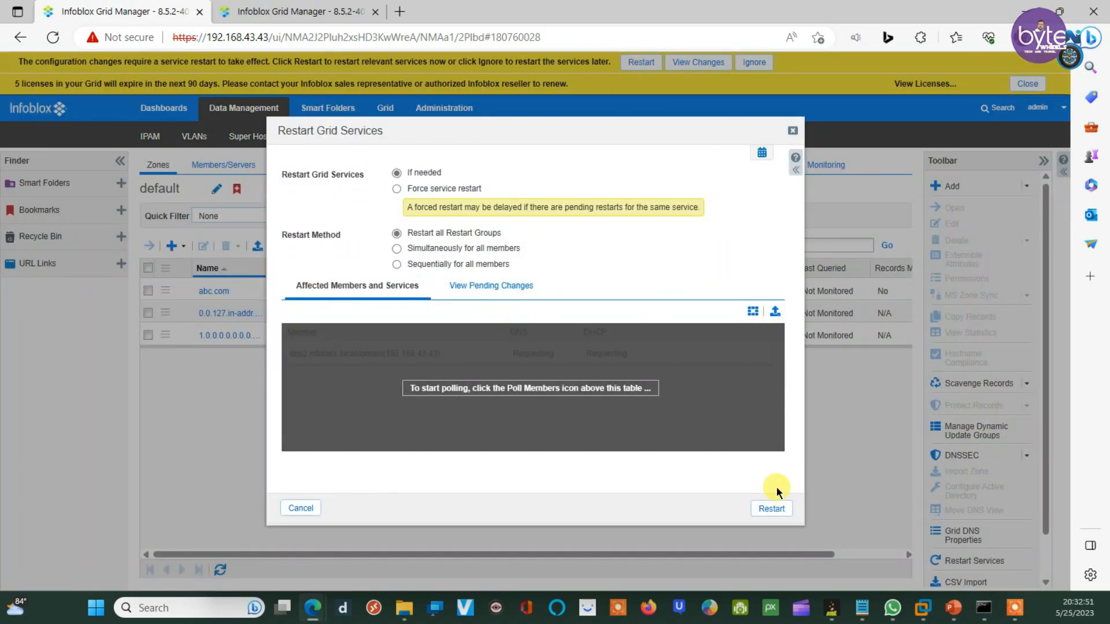
left_click(772, 508)
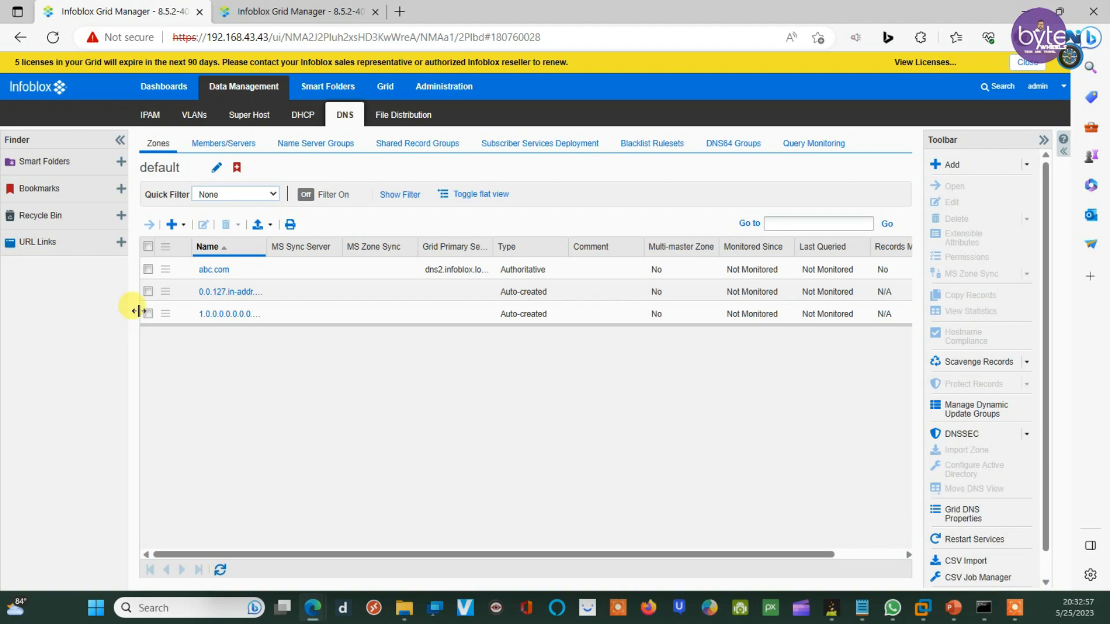
Step: On the second grid, show the DNS zone list and select abc.com
left_click(300, 6)
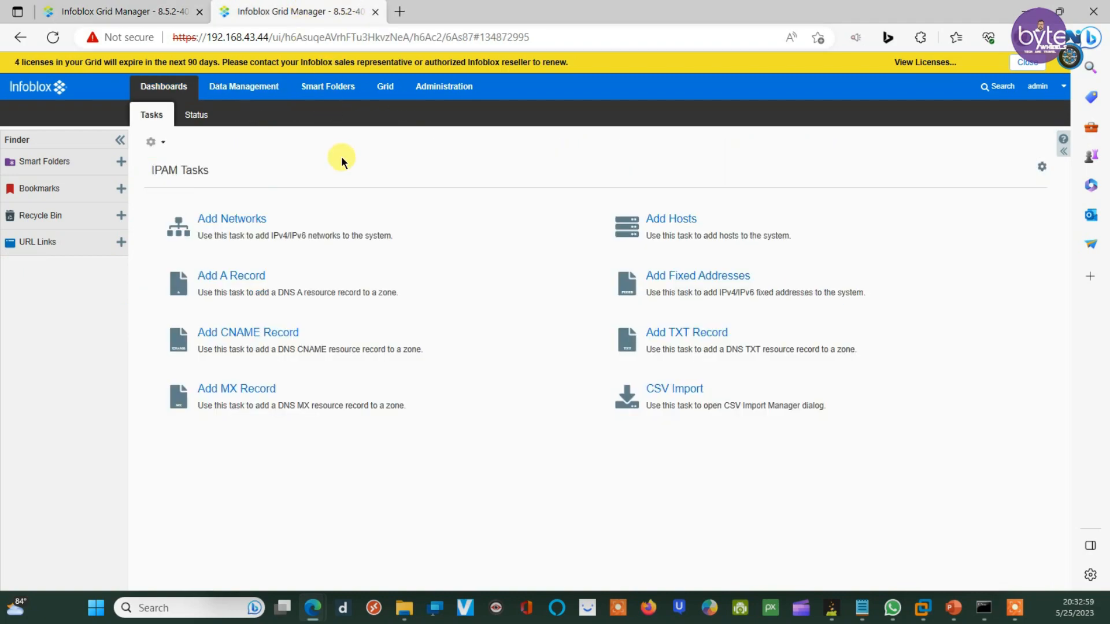
left_click(237, 92)
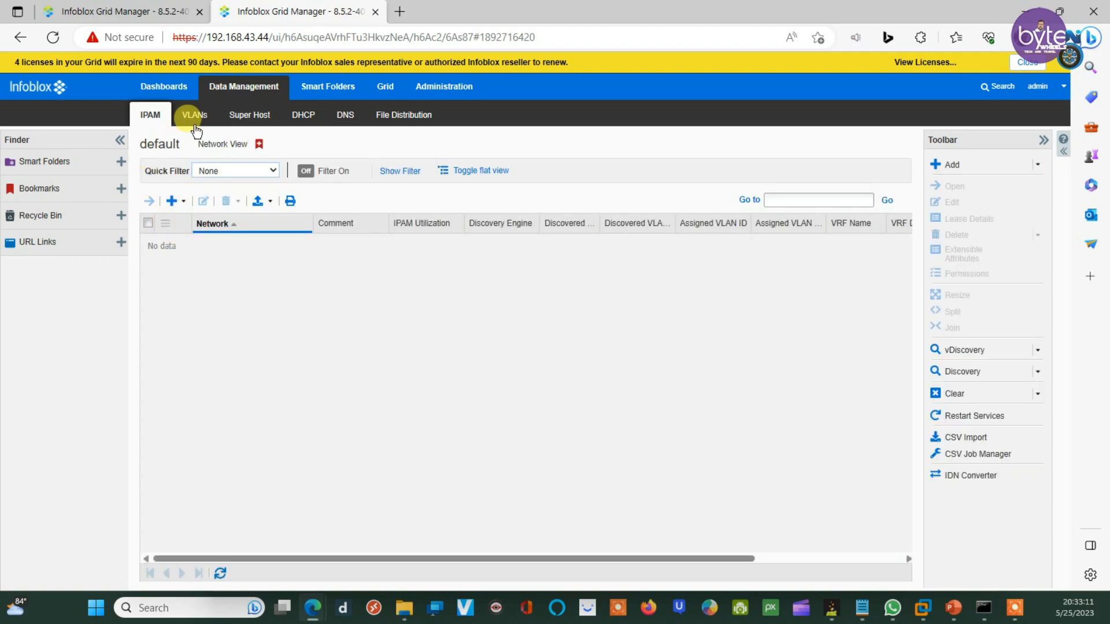
left_click(344, 118)
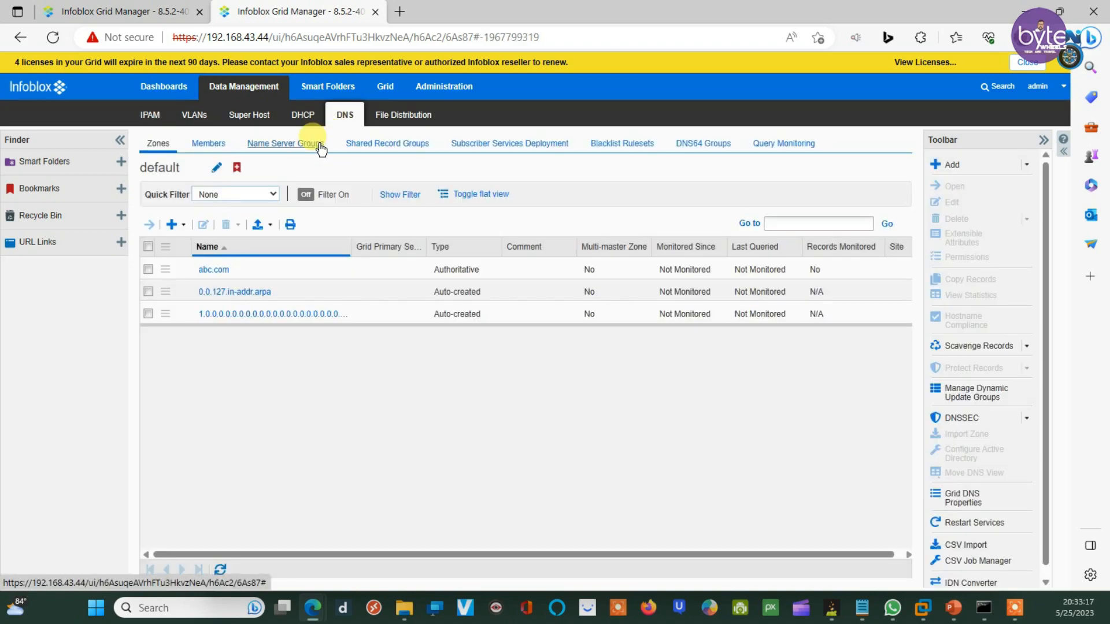
left_click(148, 269)
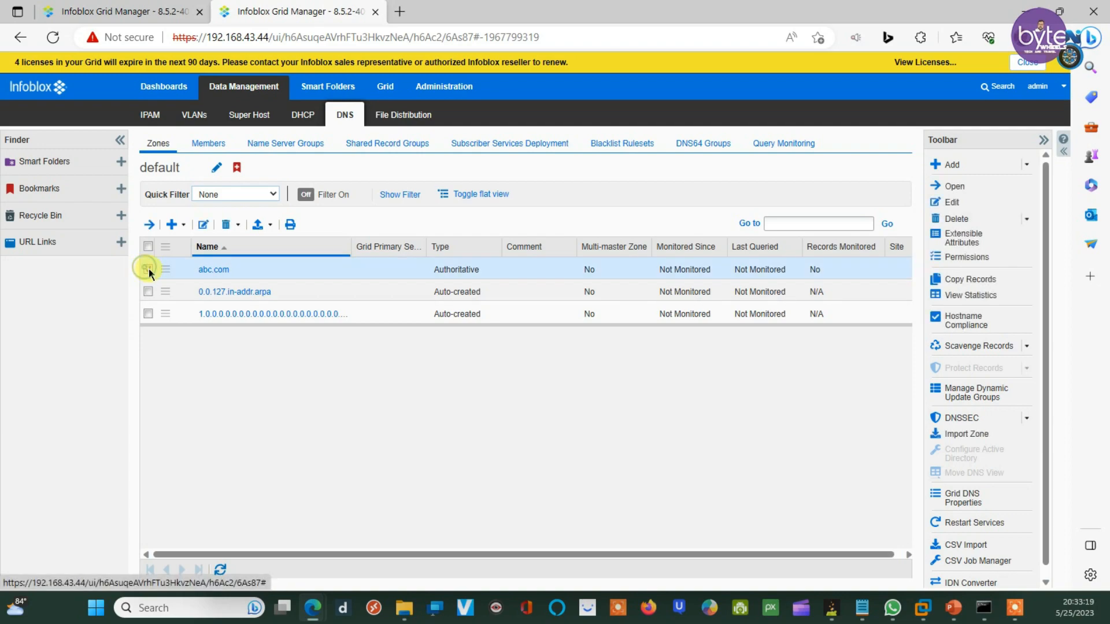
Step: Delete abc.com, confirming both prompts, and restart the second grid's services
left_click(957, 218)
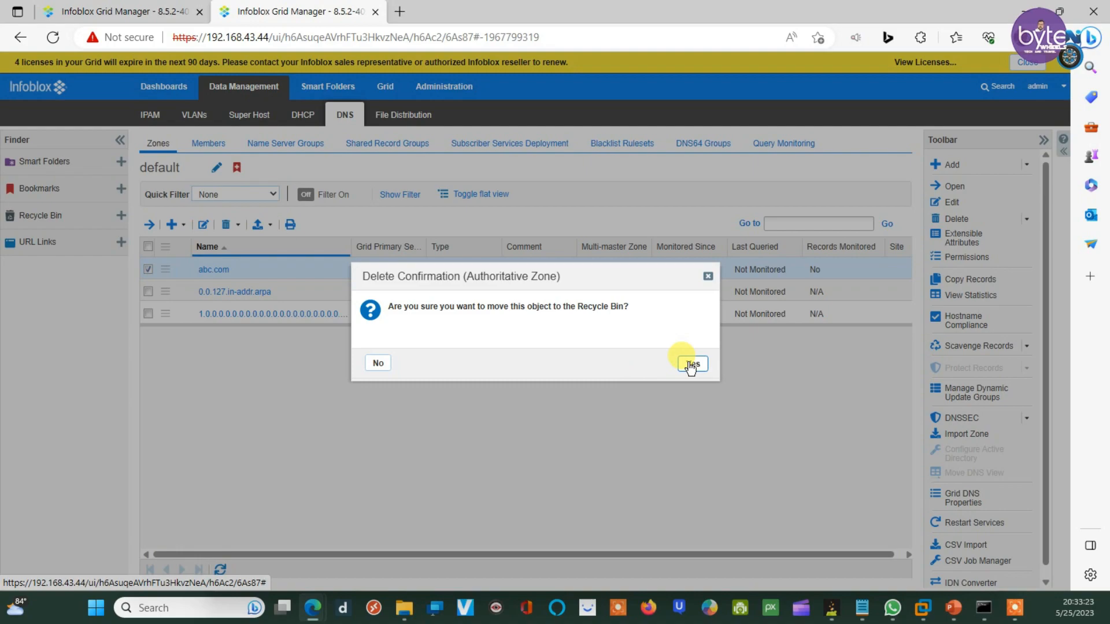
left_click(692, 364)
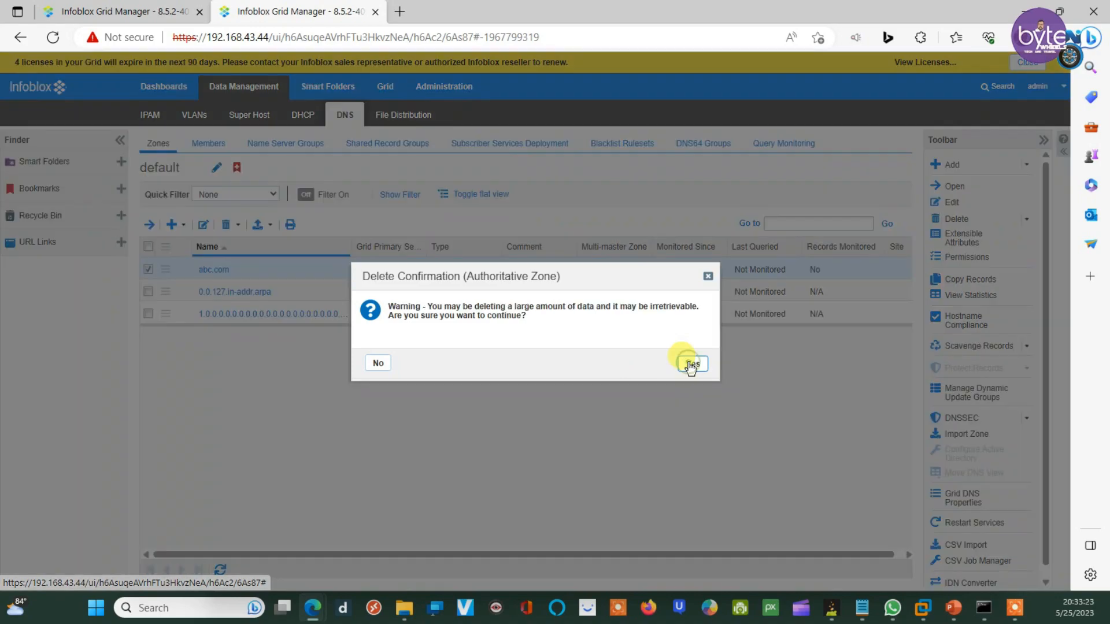
left_click(692, 363)
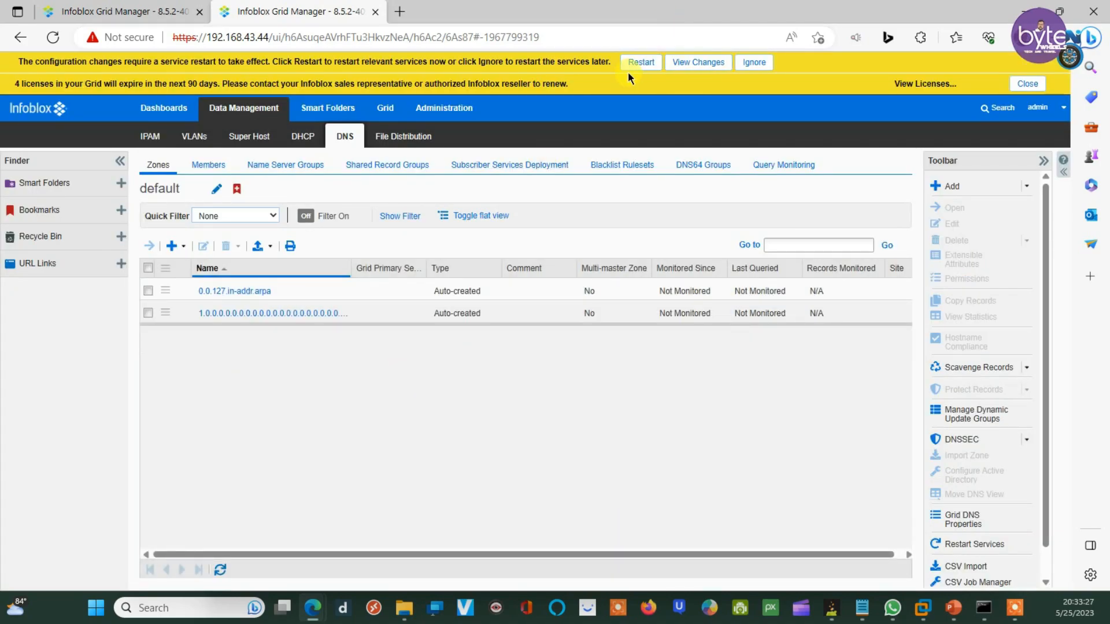
left_click(641, 64)
left_click(772, 508)
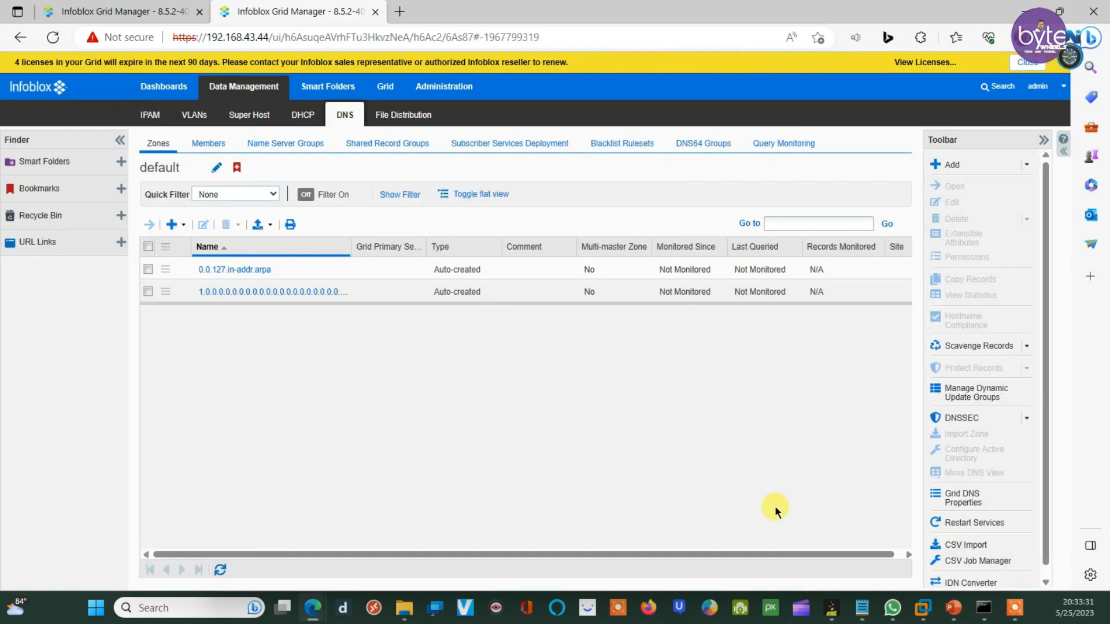
Step: Return to the first grid's DNS zone list showing abc.com
left_click(110, 10)
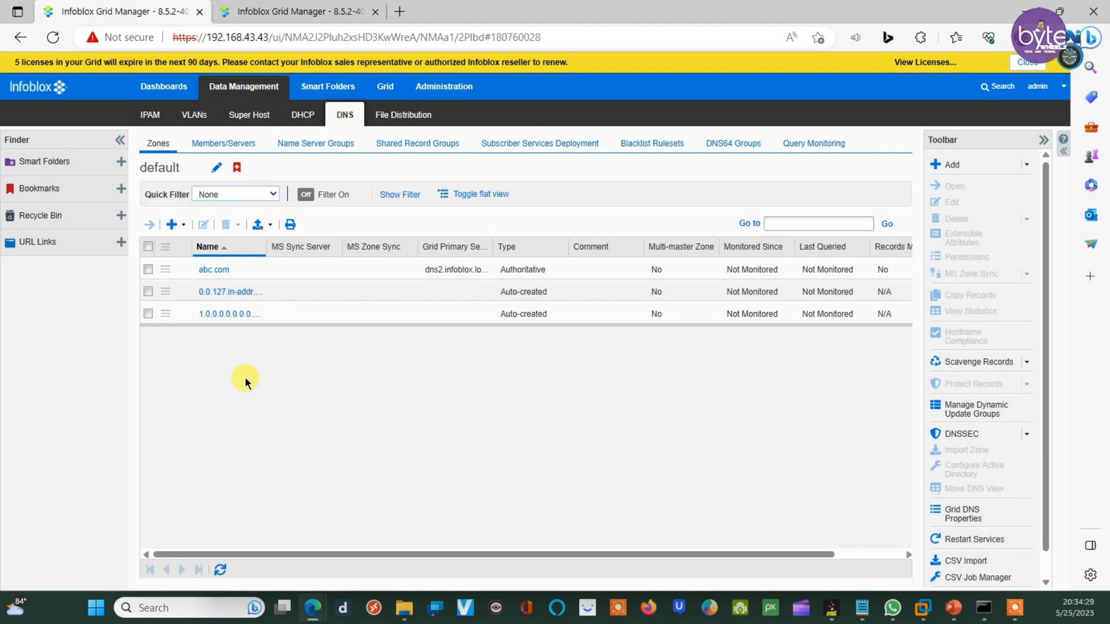
Step: Reselect abc.com in the default view's zone list and show the Add menu's zone and delegation options
left_click(212, 270)
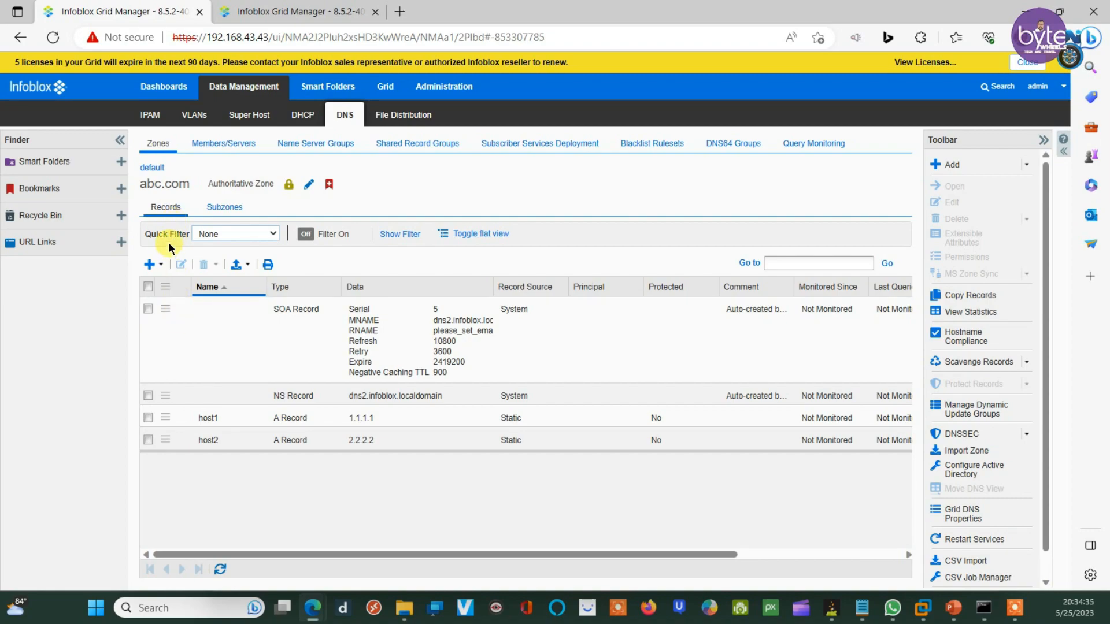
left_click(151, 174)
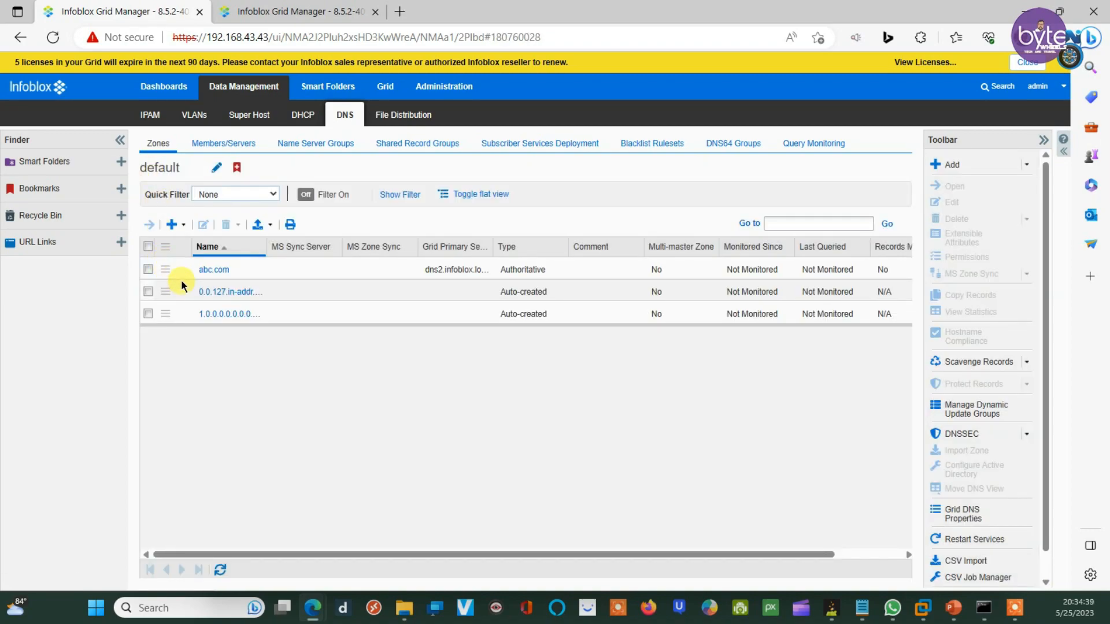
left_click(145, 269)
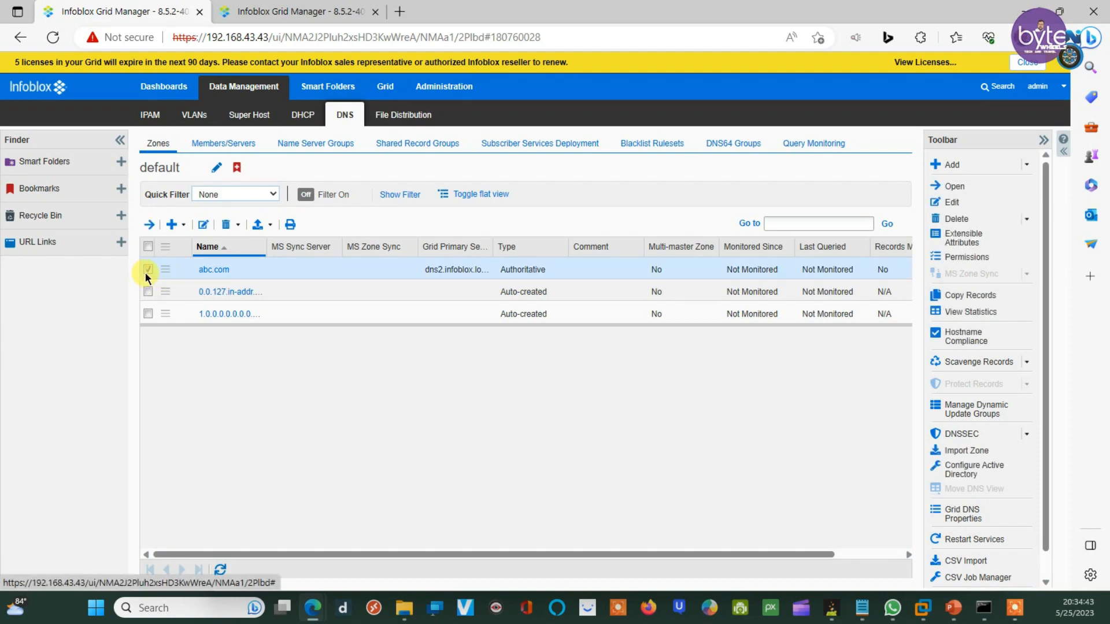
left_click(172, 225)
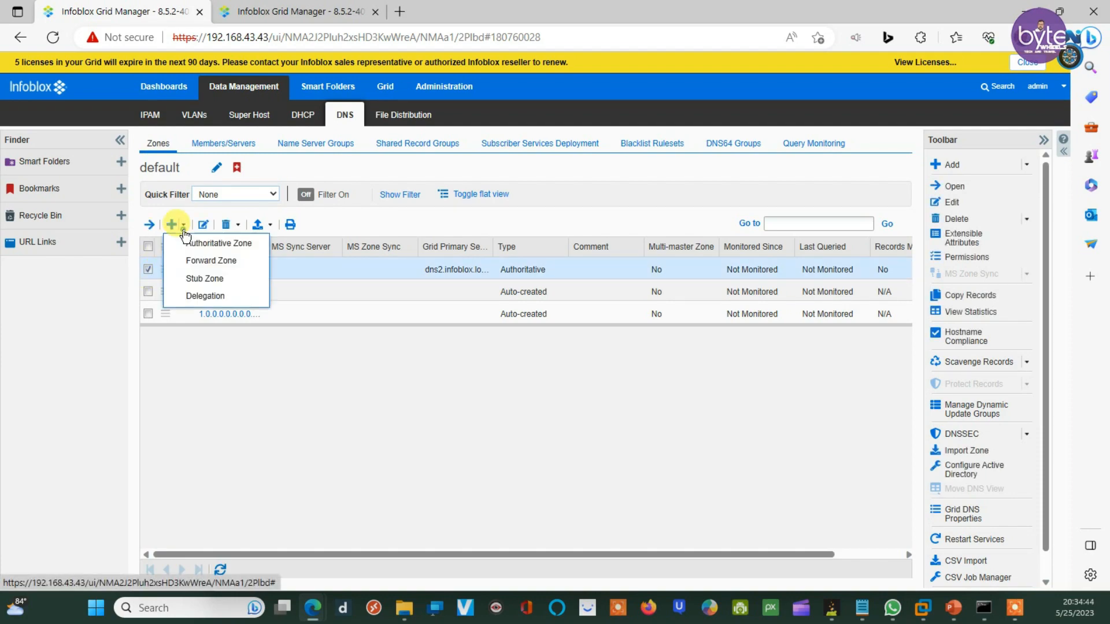
Step: Start a delegation named asia under abc.com and advance the wizard to Step 2
left_click(197, 298)
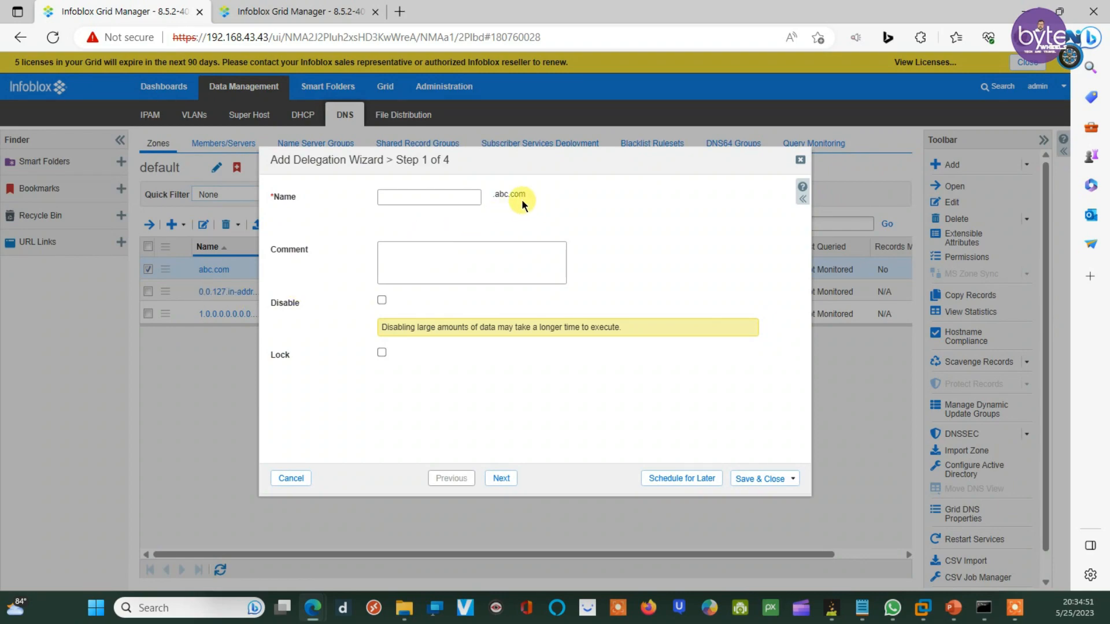
left_click_drag(492, 194, 550, 197)
left_click(408, 196)
type("asia")
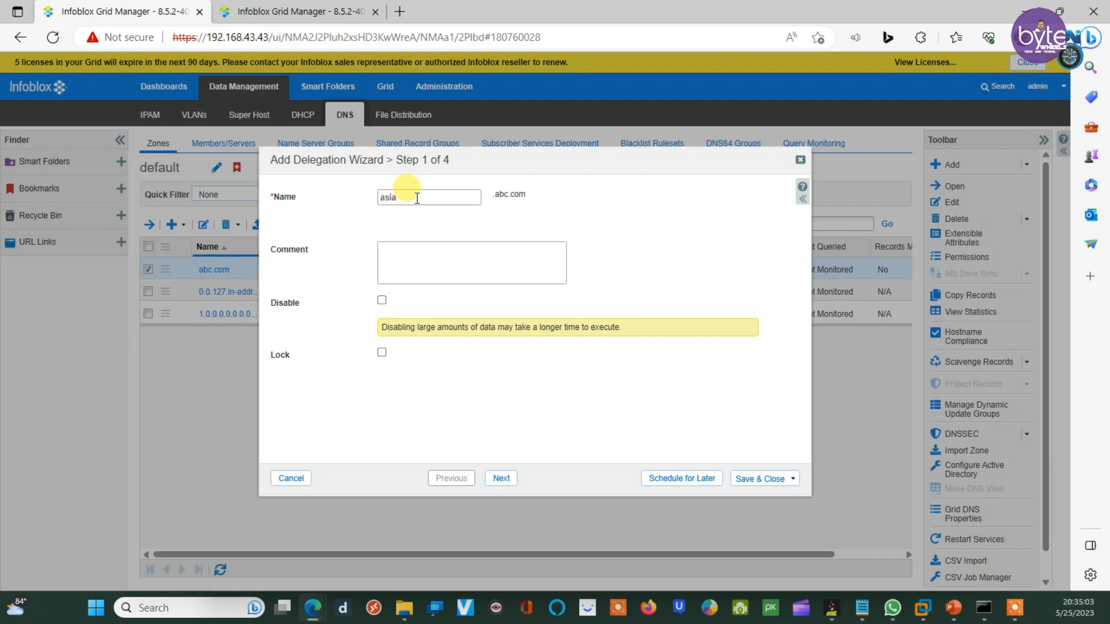
left_click(467, 223)
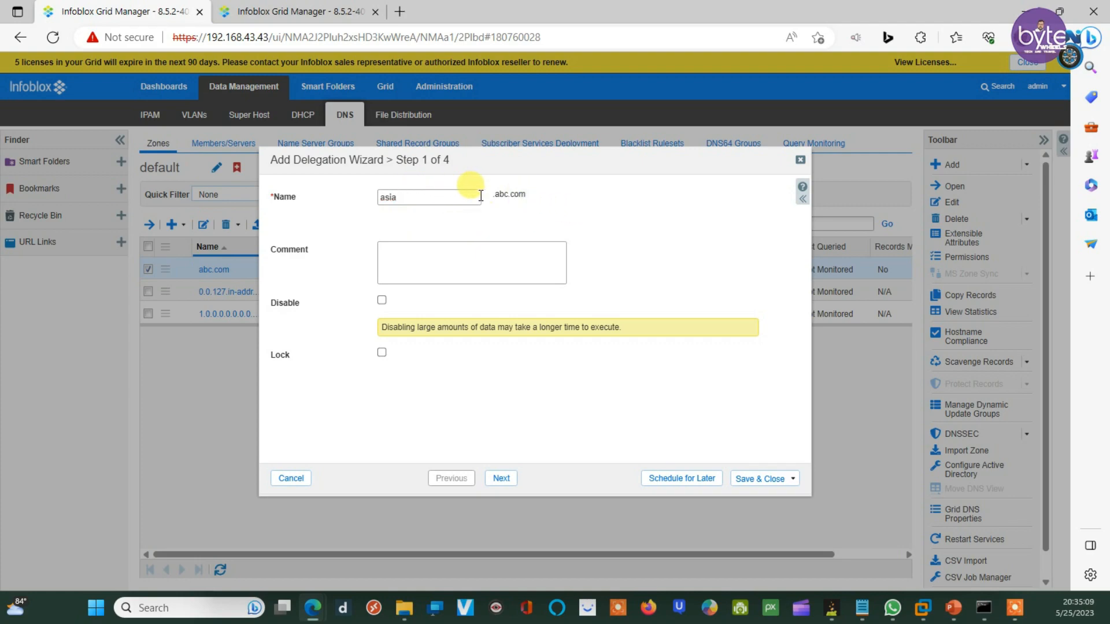
left_click(497, 481)
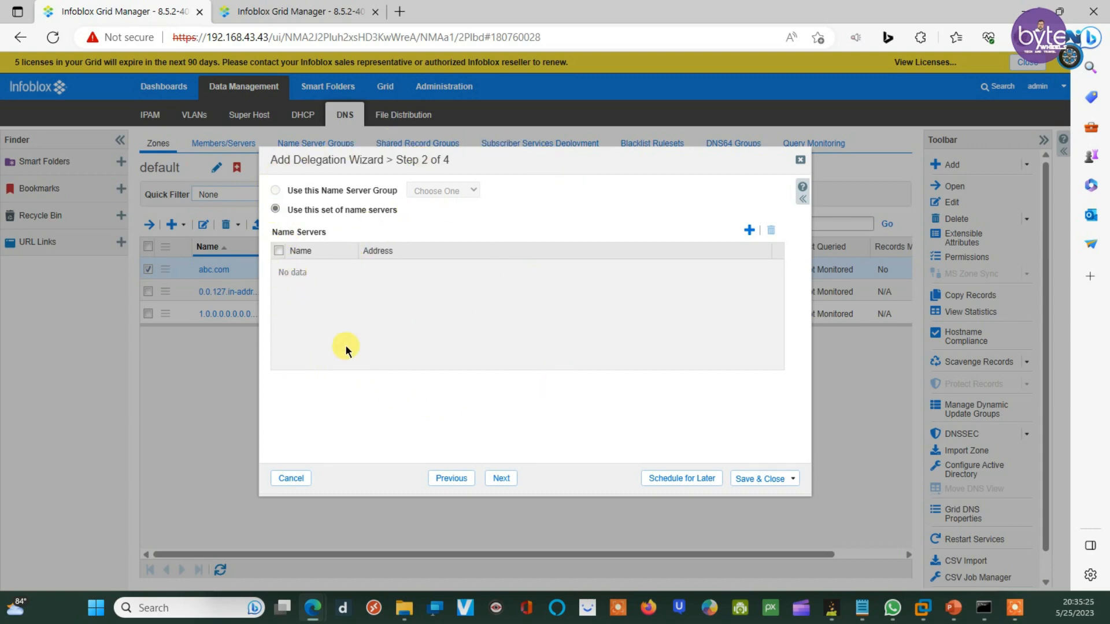
Step: Switch over to the second grid's DNS zones list
left_click(284, 12)
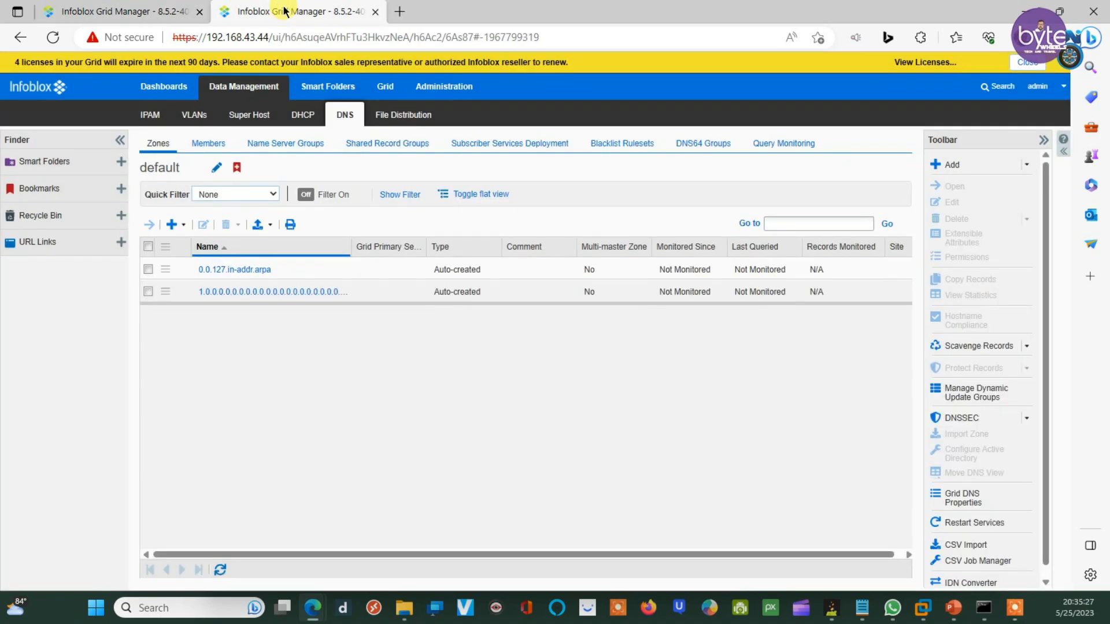
left_click(124, 10)
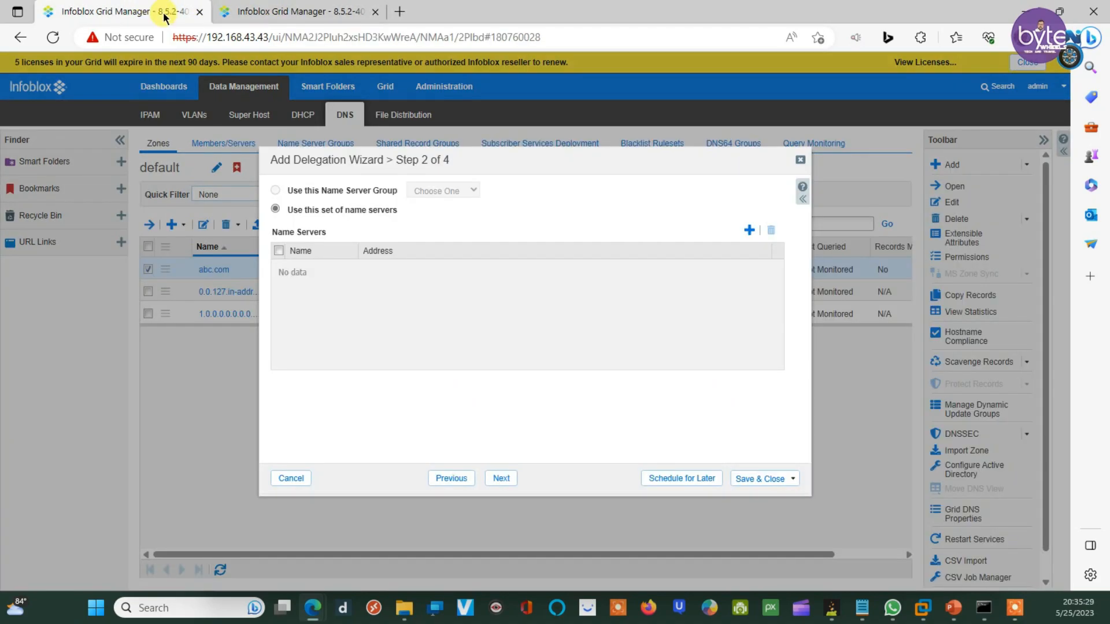
left_click(278, 11)
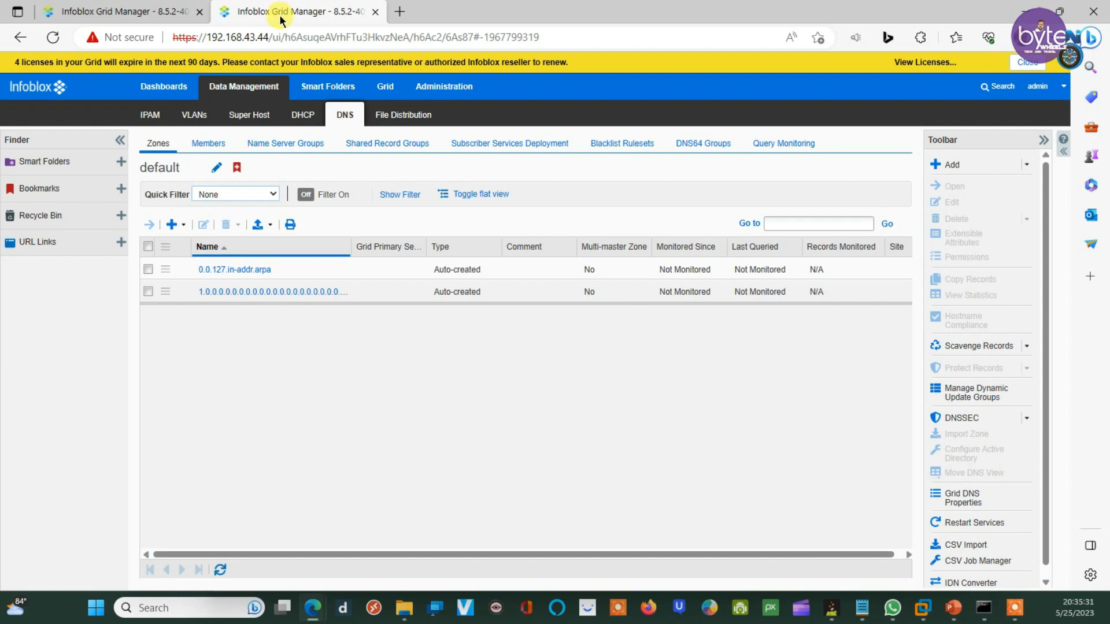
Step: Begin a forward-mapping authoritative zone named asia.abc.com on the second grid
left_click(183, 225)
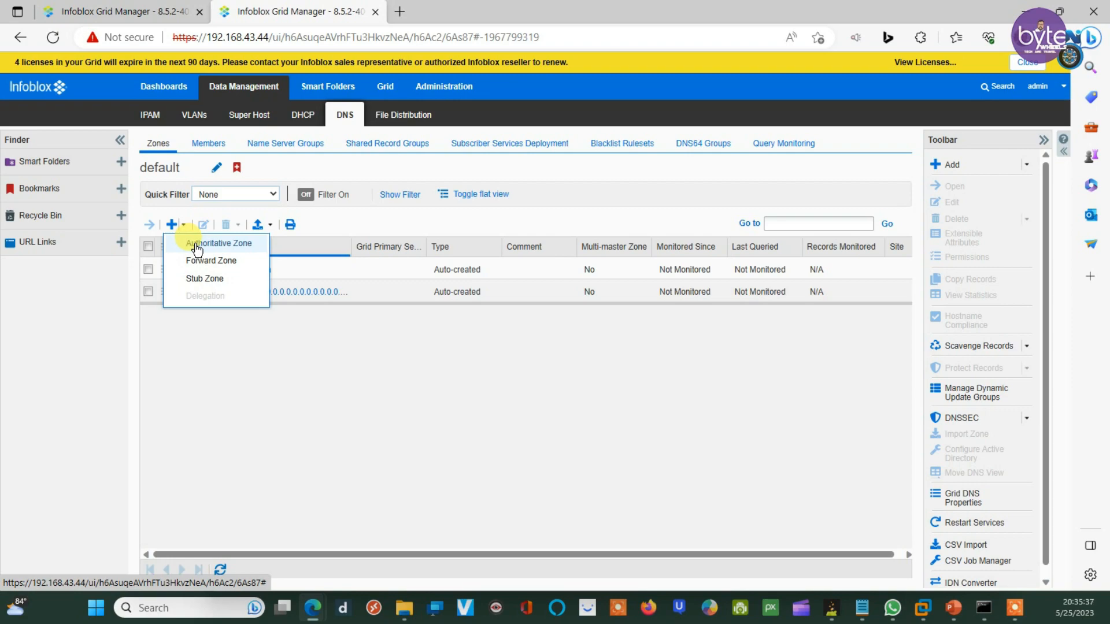
left_click(196, 246)
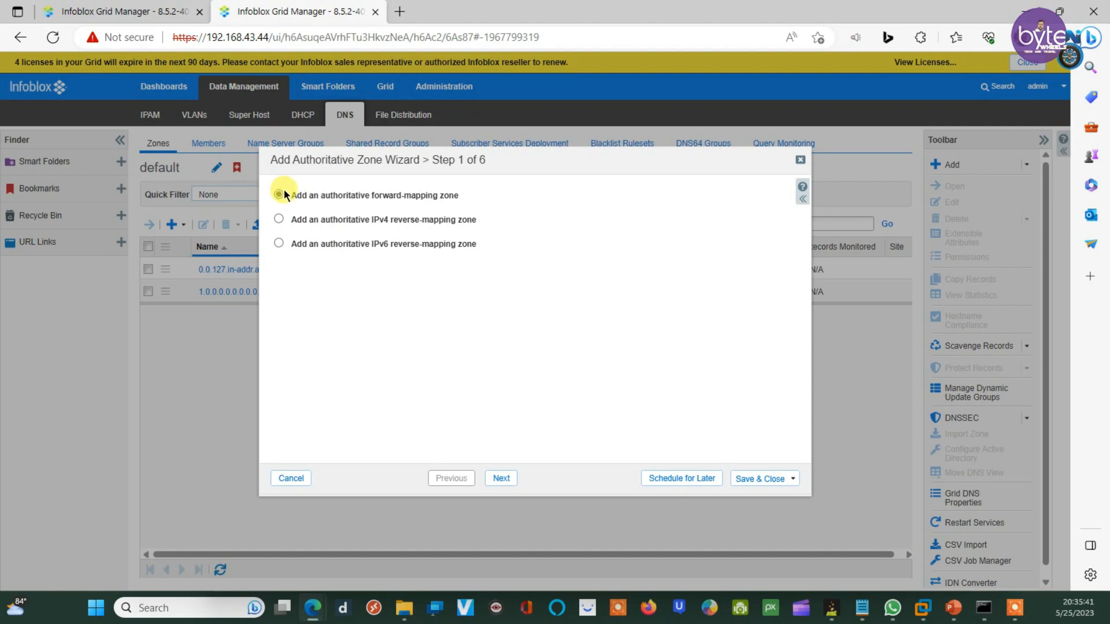
left_click(499, 479)
left_click(395, 198)
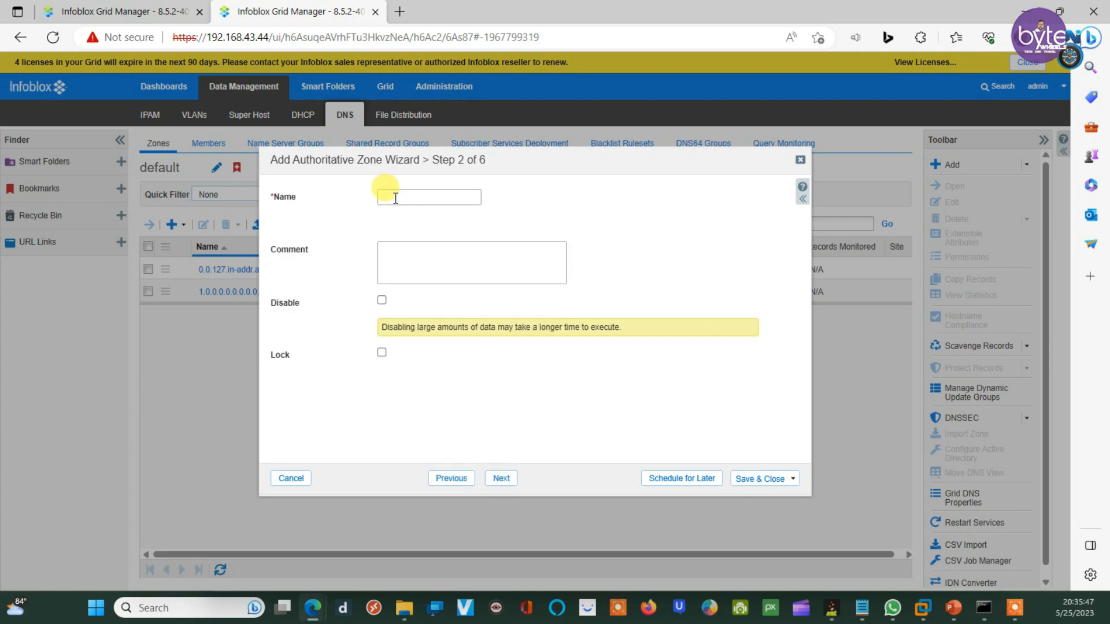
type("asia.abc.com")
left_click(502, 479)
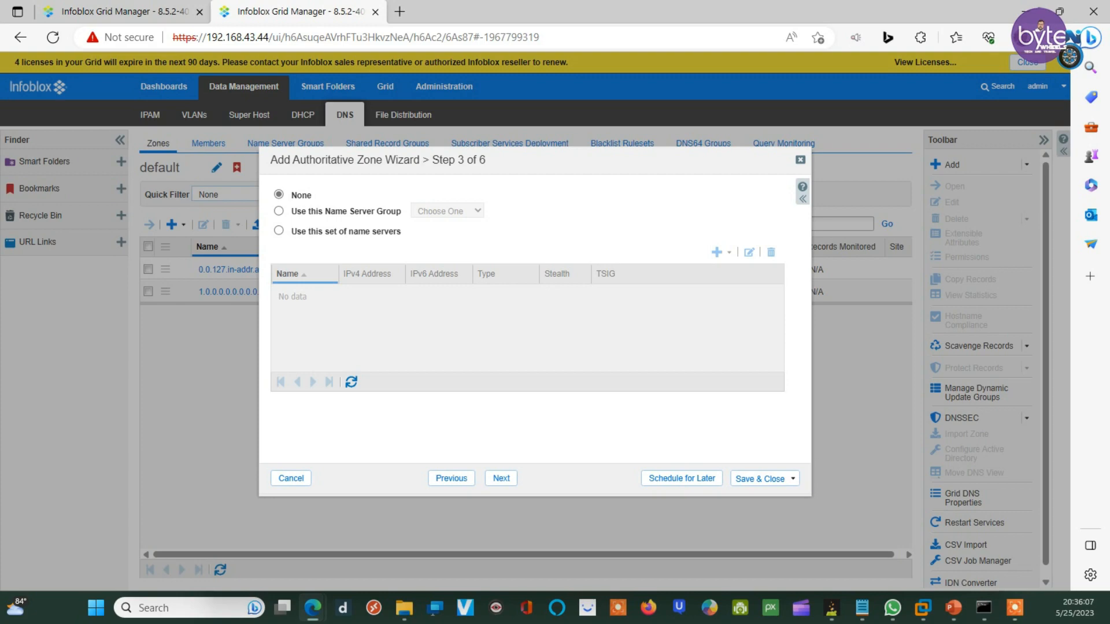
Step: Assign dns1.infoblox.localdomain as the zone's Grid Primary and save asia.abc.com
left_click(279, 231)
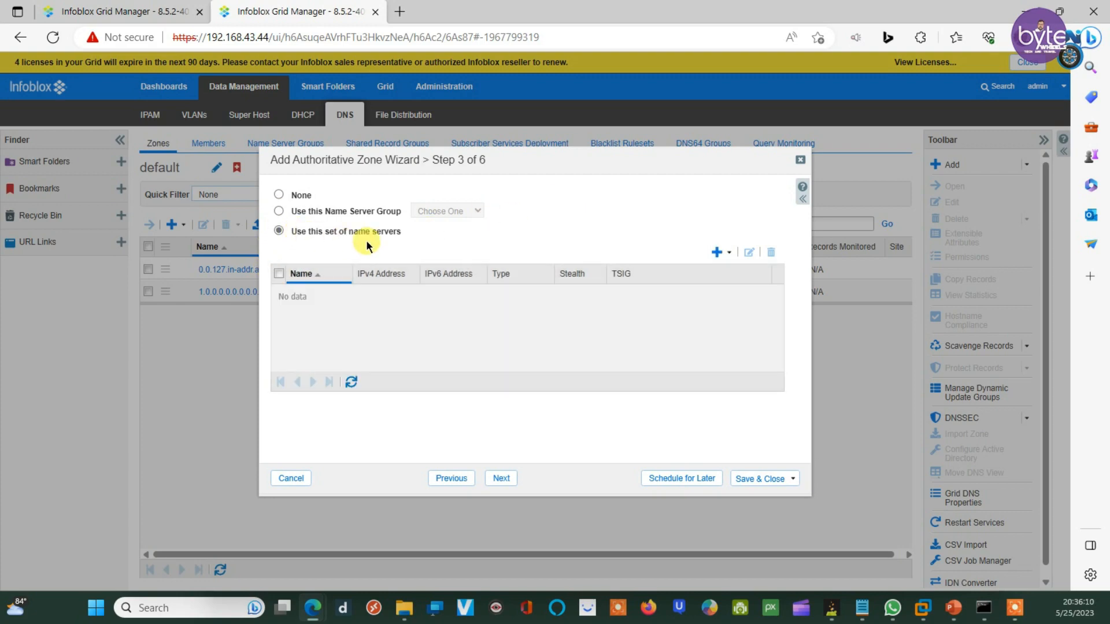
left_click(730, 252)
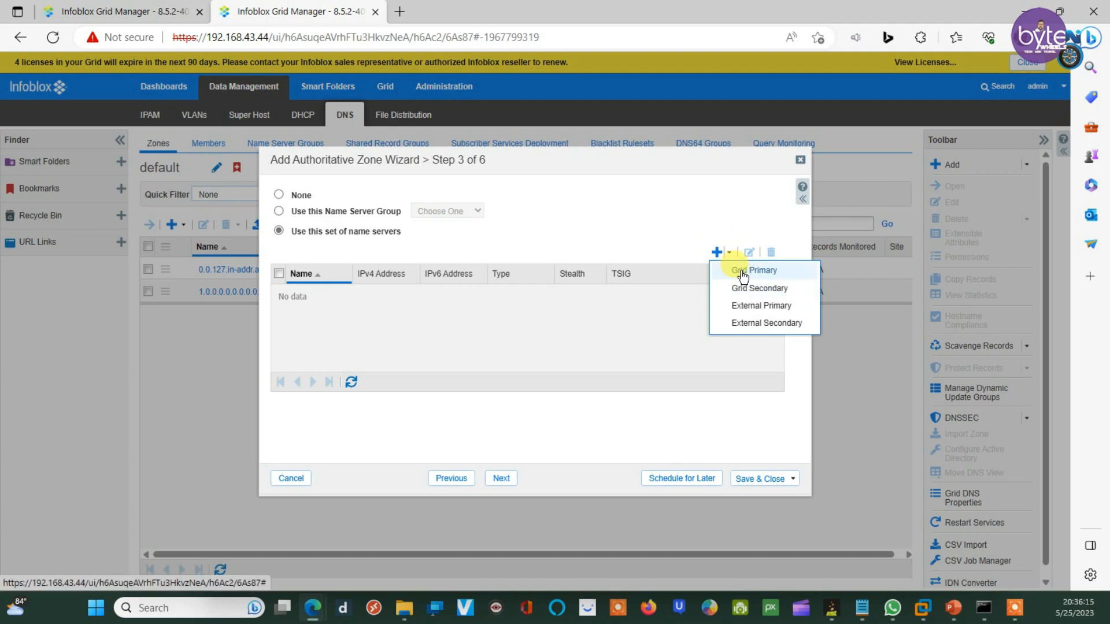
left_click(743, 277)
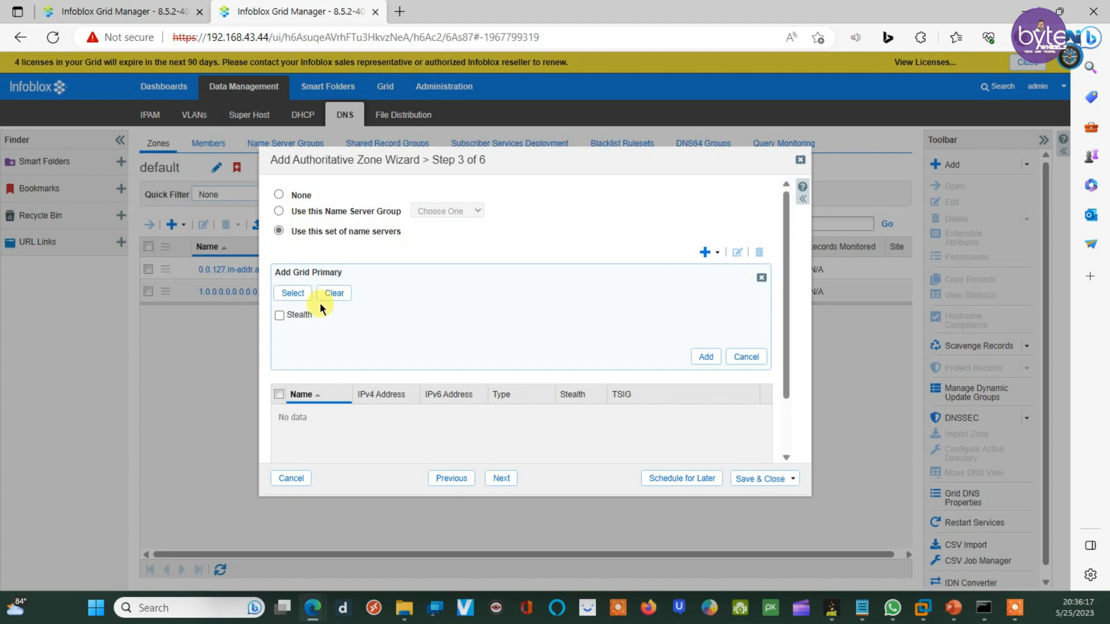
left_click(284, 295)
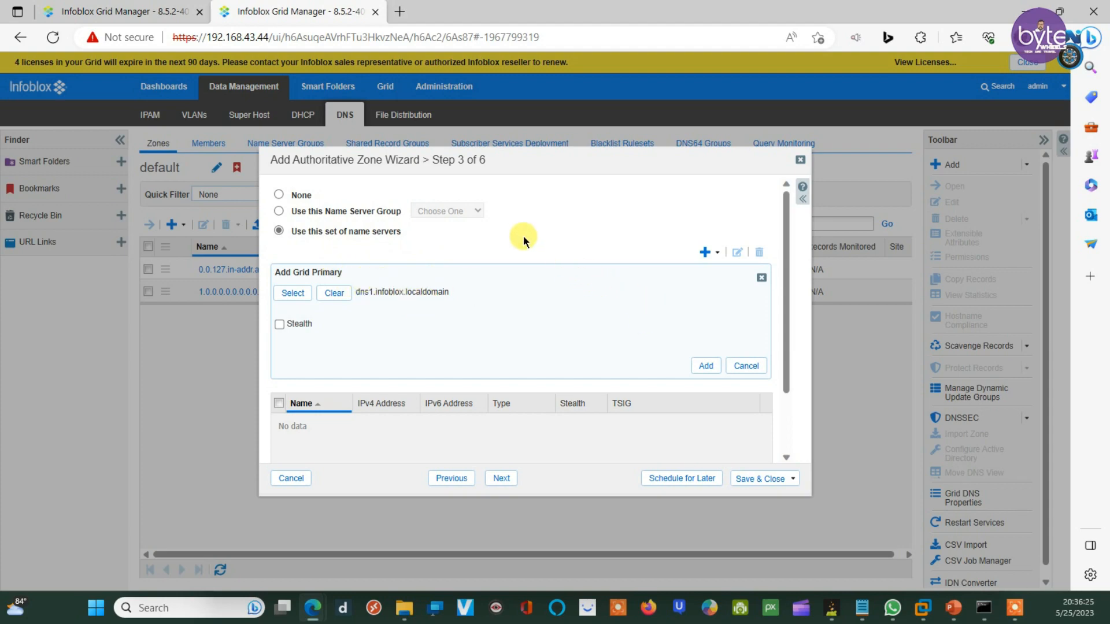
scroll(524, 236, "down", 1)
scroll(524, 242, "up", 1)
left_click(705, 367)
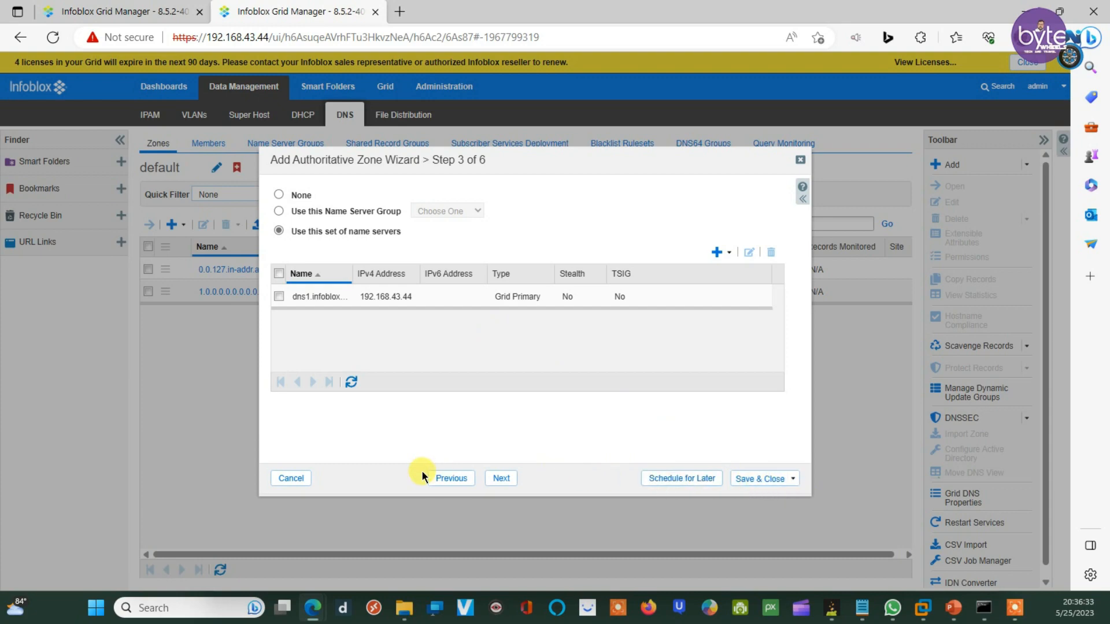
left_click(503, 480)
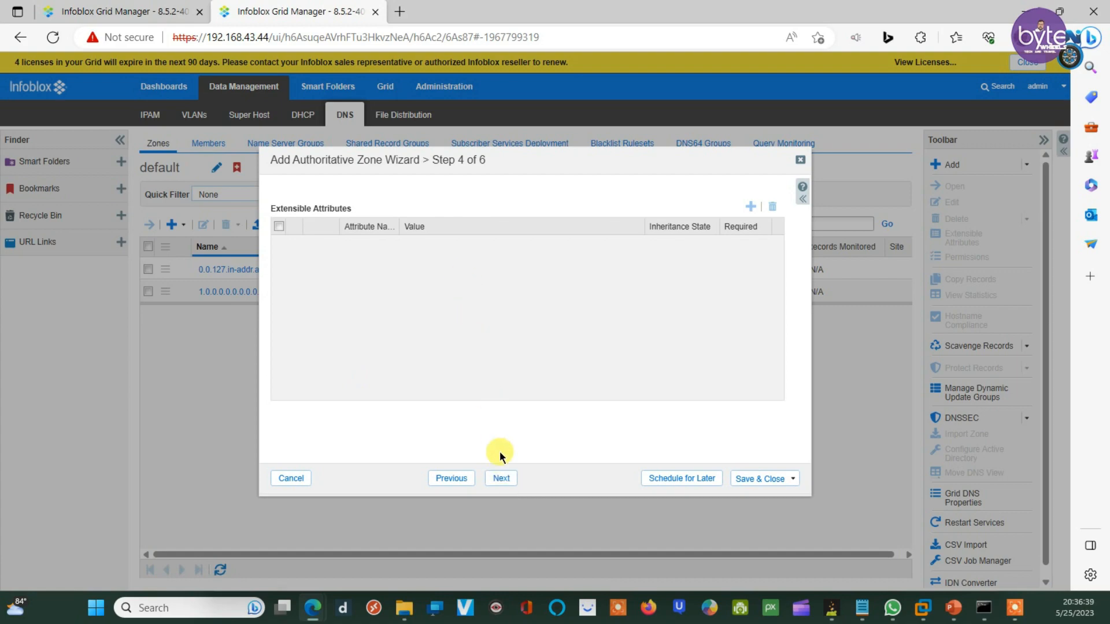
left_click(748, 479)
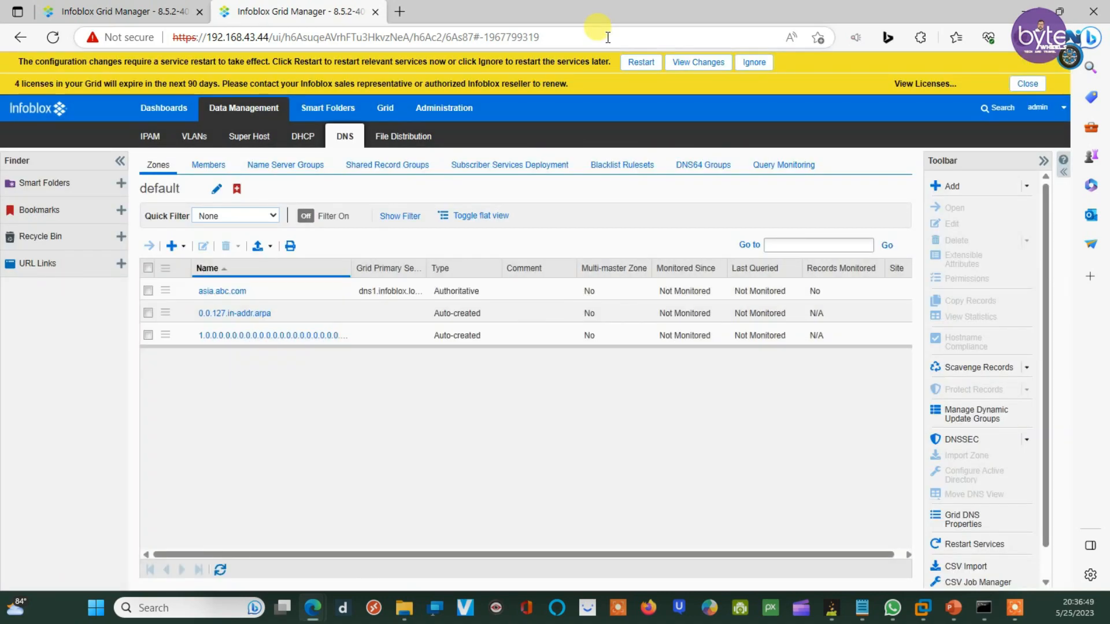
Step: Restart the second grid's services from the yellow banner
left_click(641, 65)
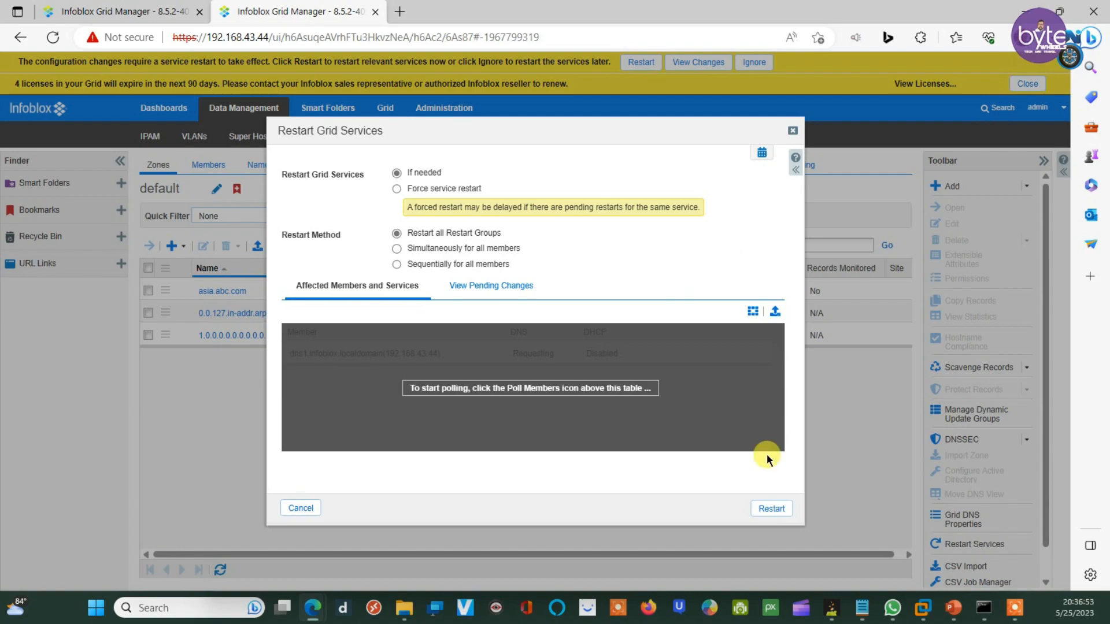
left_click(775, 510)
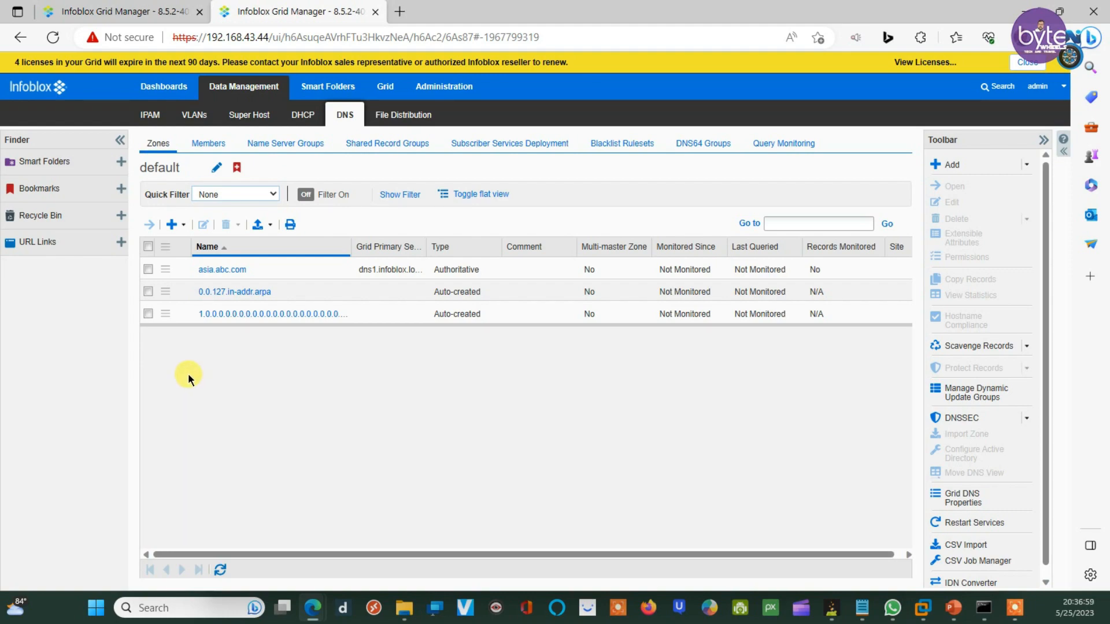
Step: Add A record host1 pointing to 11.11.11.11 in asia.abc.com, without a PTR record
left_click(216, 270)
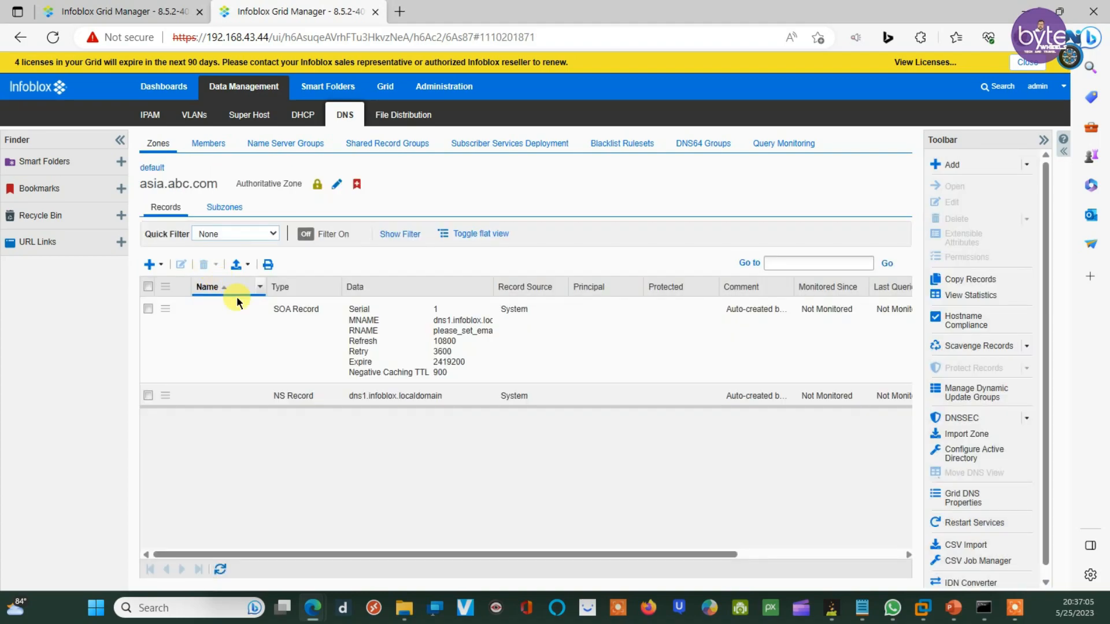
left_click(163, 266)
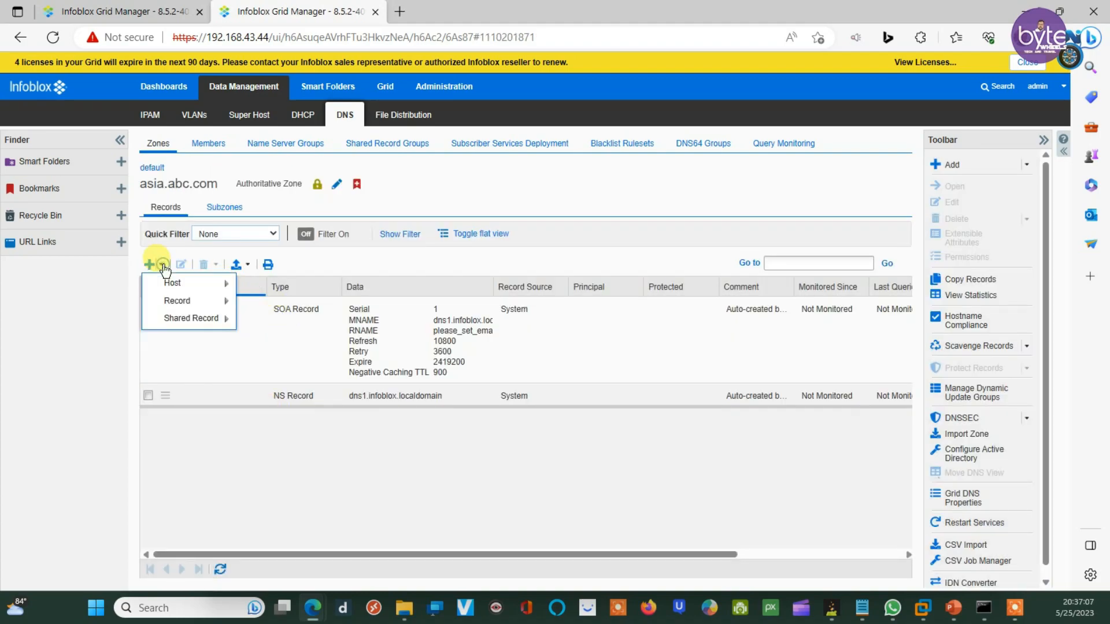
mouse_move(197, 302)
left_click(272, 309)
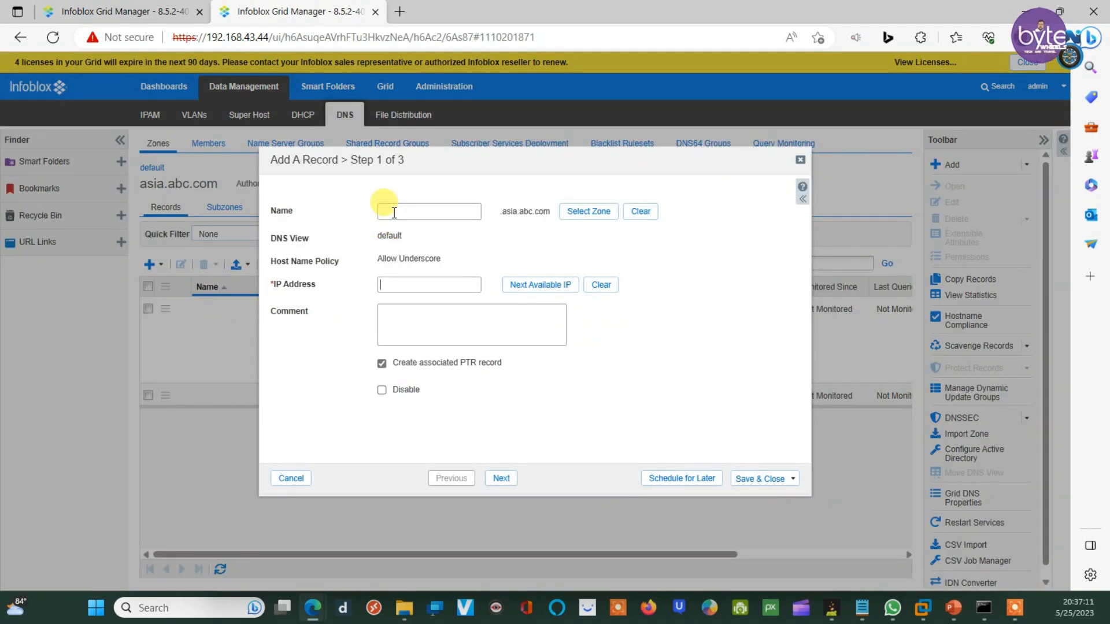
type("host1")
left_click(412, 288)
type("11")
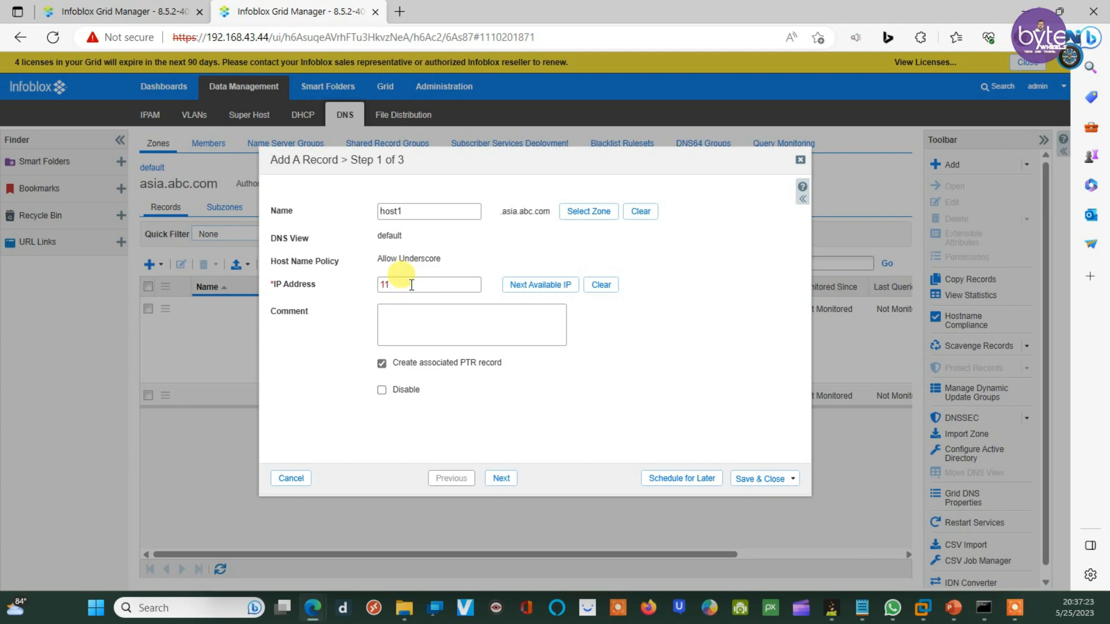
type(".11.11.11")
left_click(751, 483)
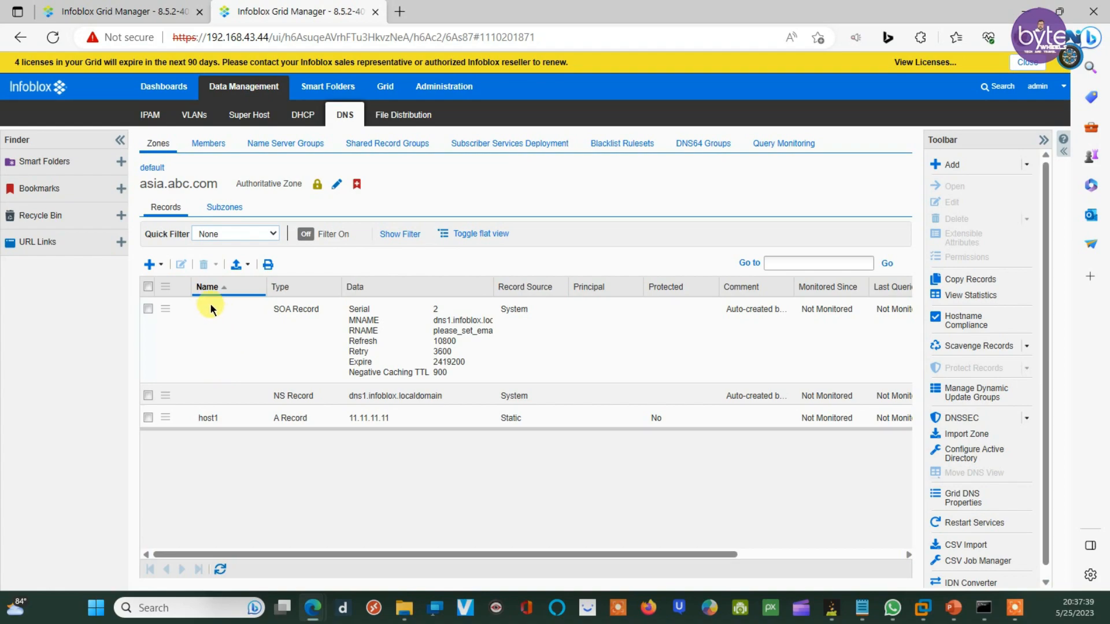
Step: Add A record host2 at 12.12.12.12 to asia.abc.com and go back to the first grid's delegation wizard
left_click(164, 265)
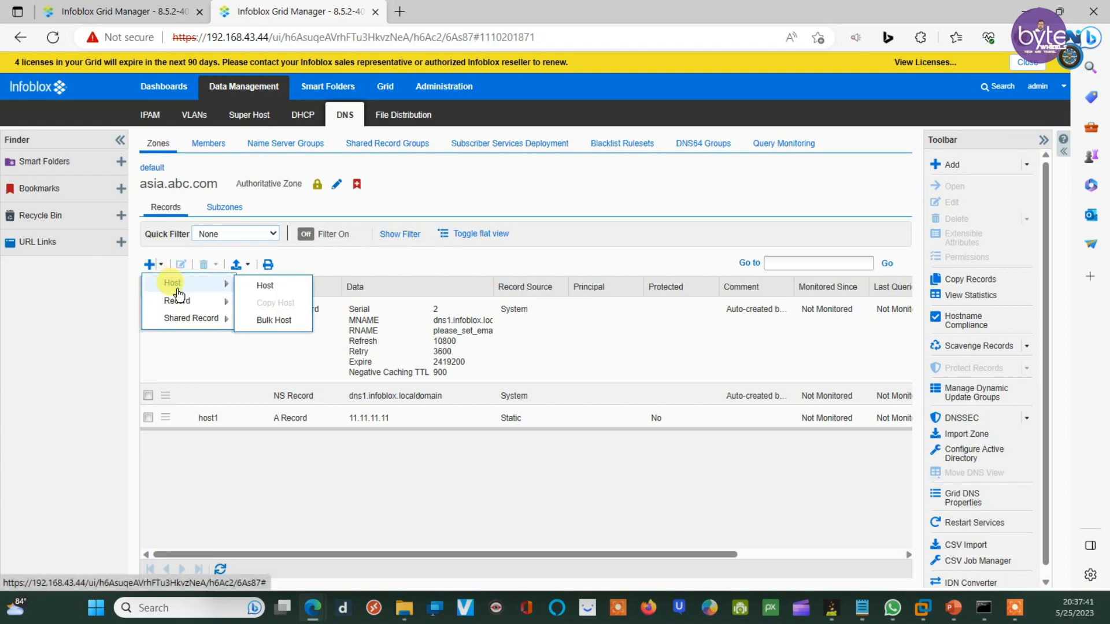
mouse_move(179, 301)
left_click(251, 302)
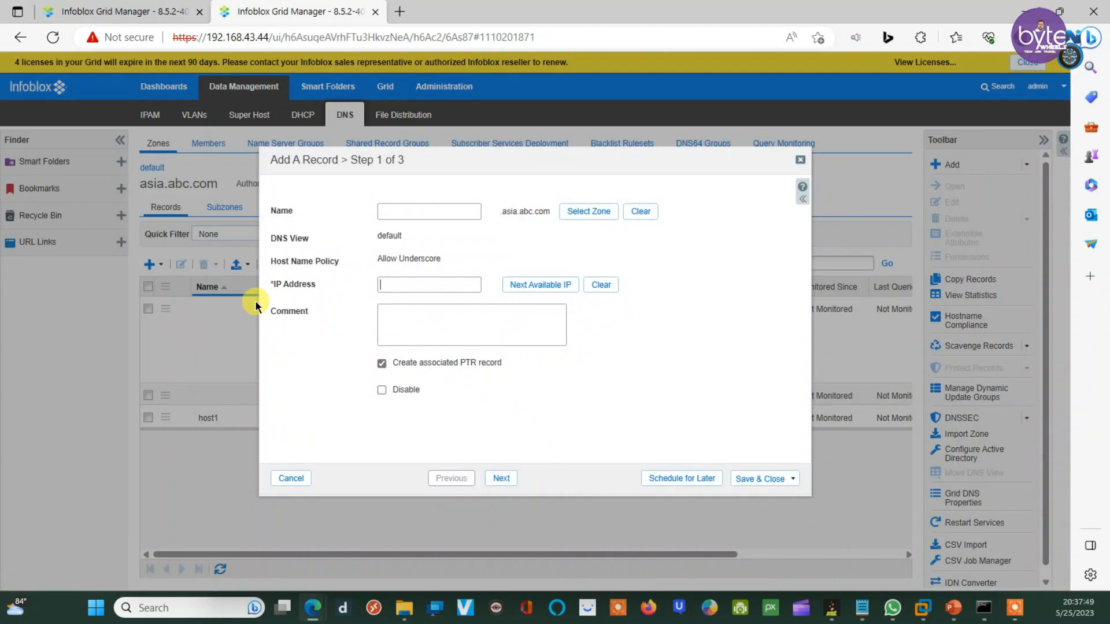
left_click(423, 214)
type("host2")
left_click(392, 279)
type("12.12.12.12")
left_click(502, 479)
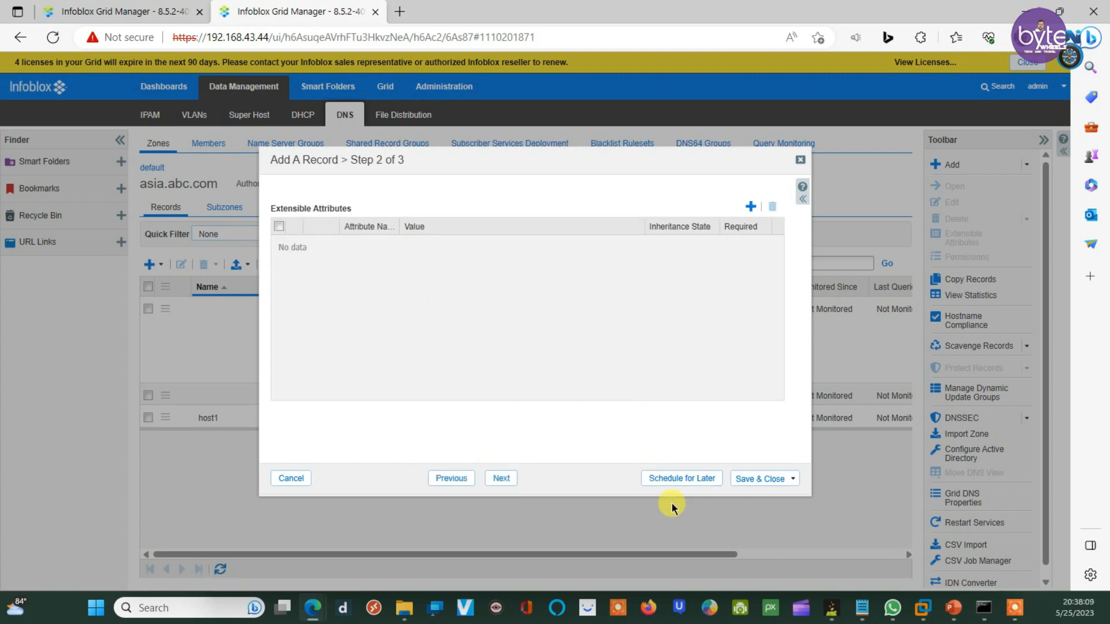
left_click(752, 480)
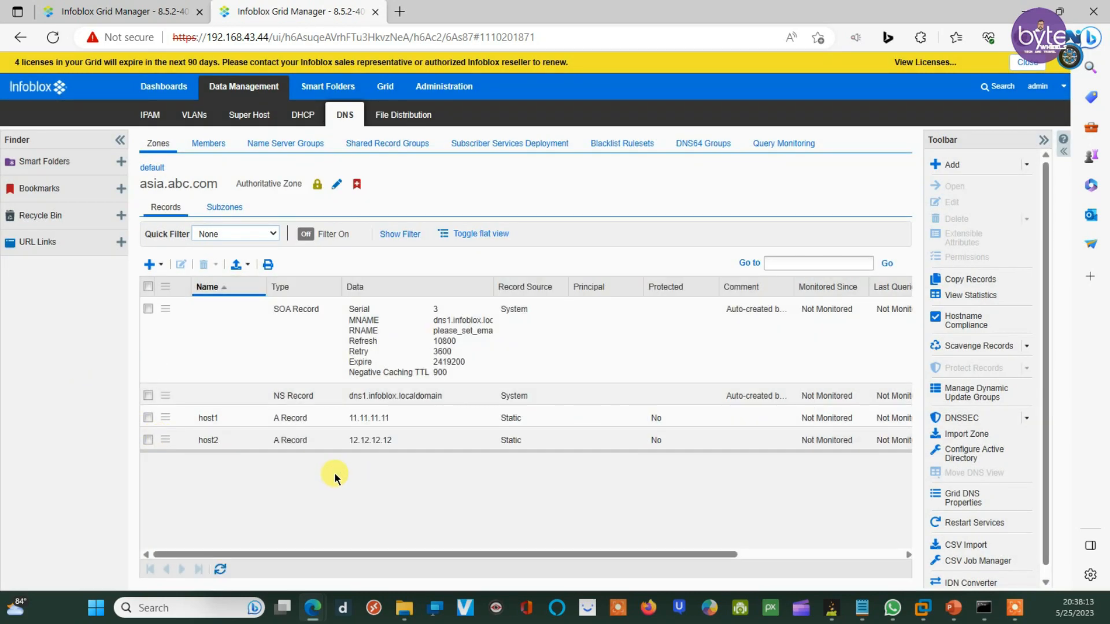
left_click(79, 13)
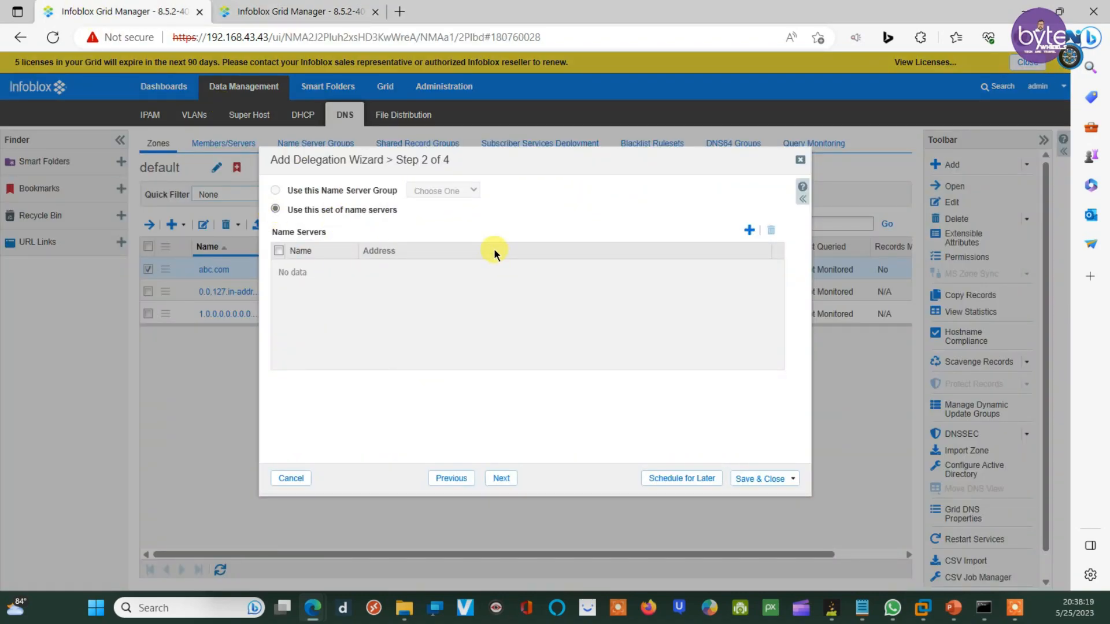
Step: Add a new name server row to the delegation and copy the IP 192.168.43.44 from the notes
left_click(231, 8)
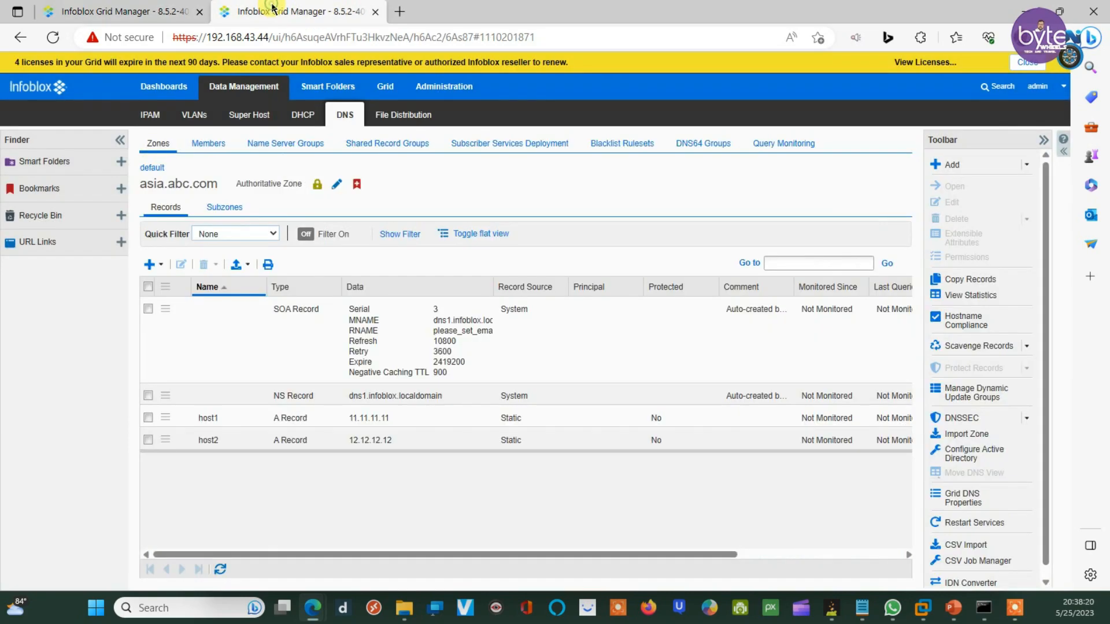
left_click(92, 10)
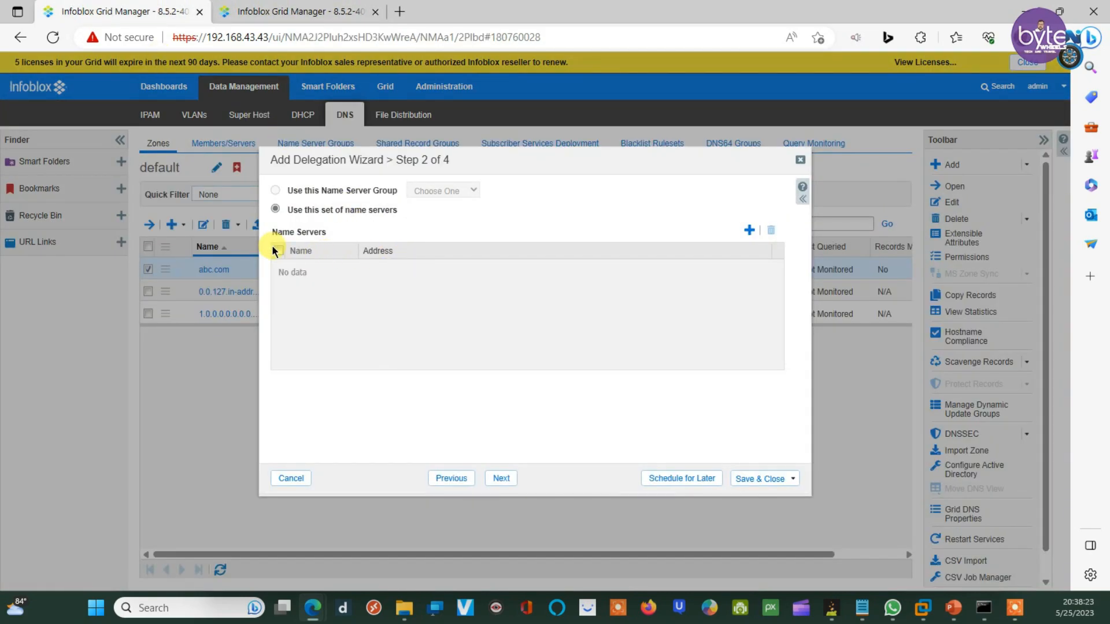
left_click(749, 230)
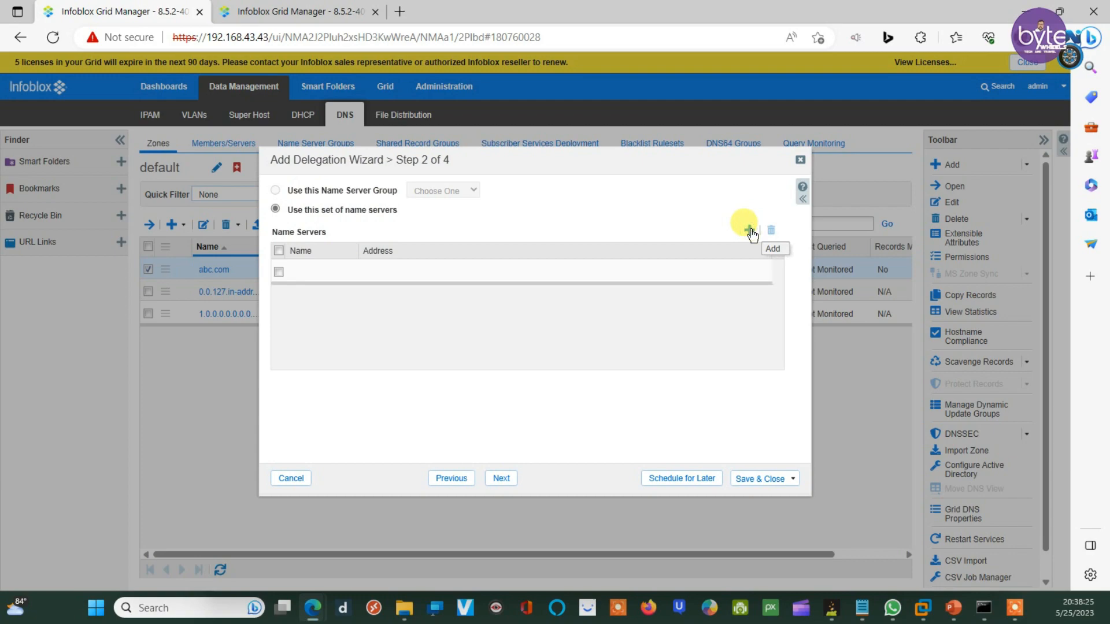
left_click(300, 273)
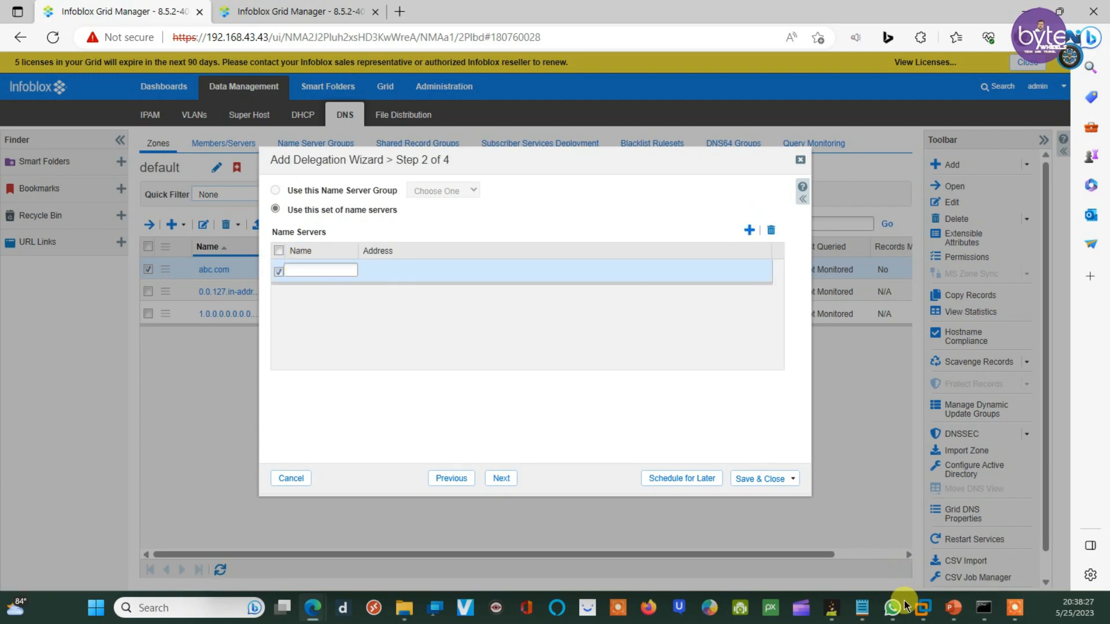
mouse_move(862, 609)
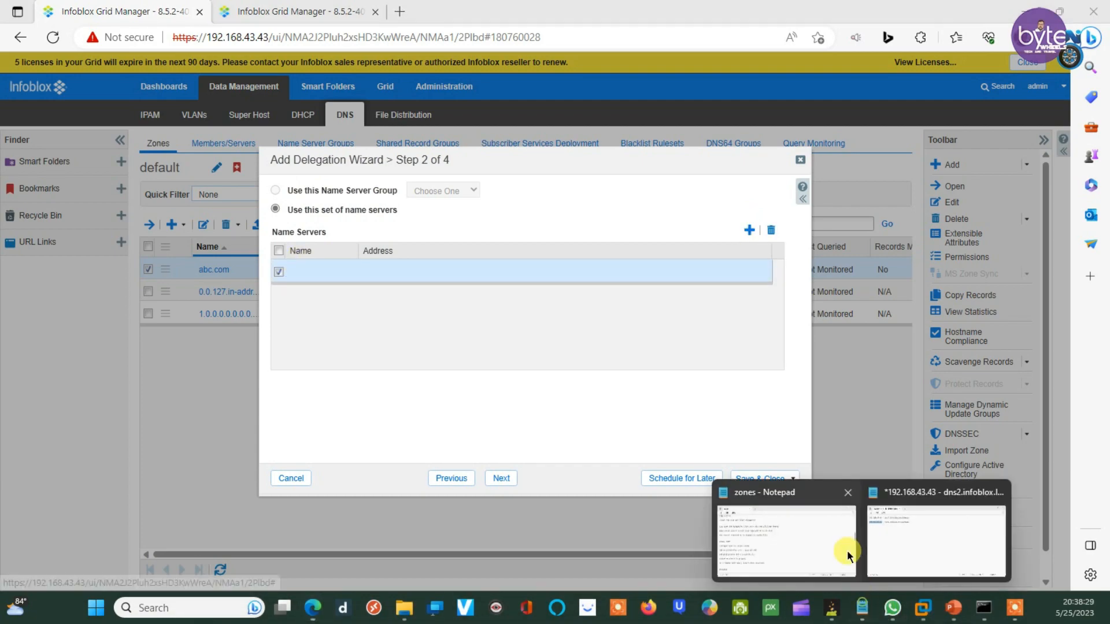
left_click(896, 520)
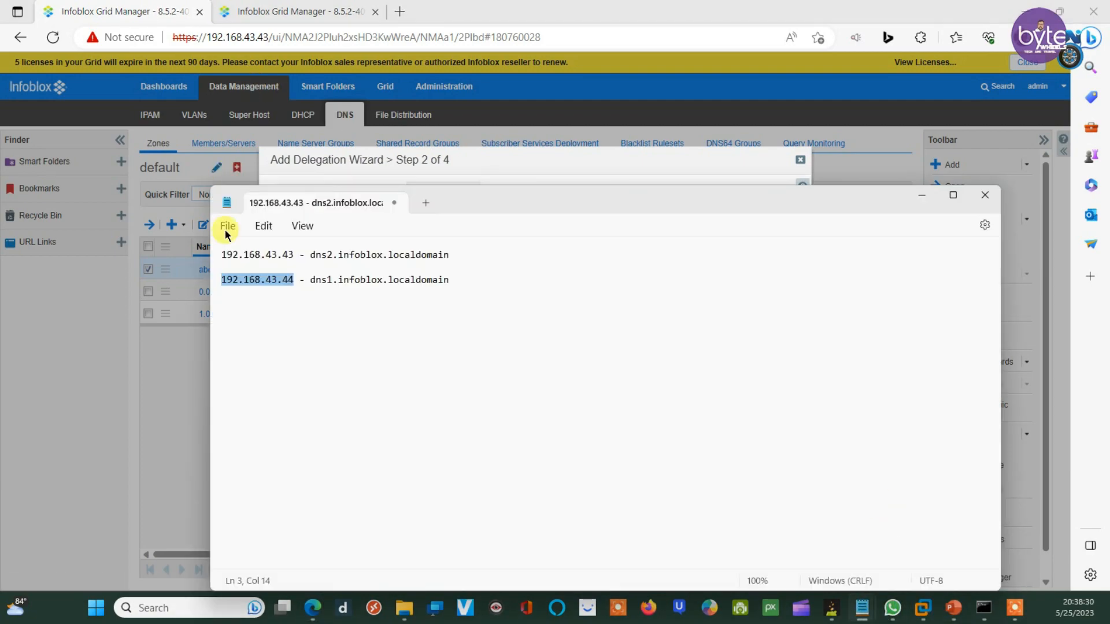
right_click(284, 285)
left_click(317, 348)
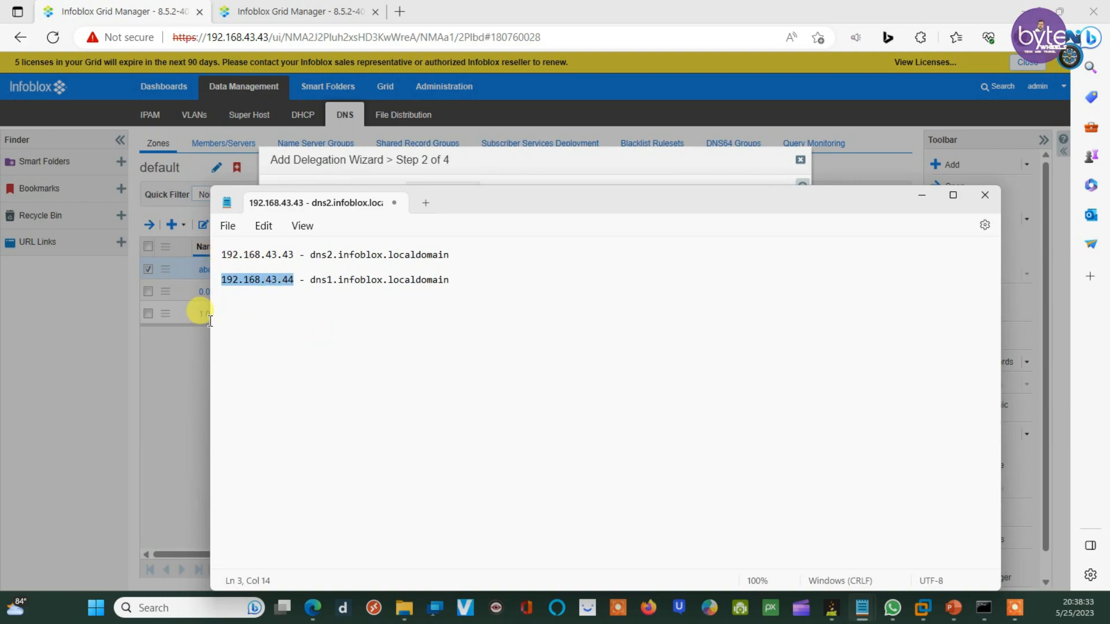
left_click(169, 376)
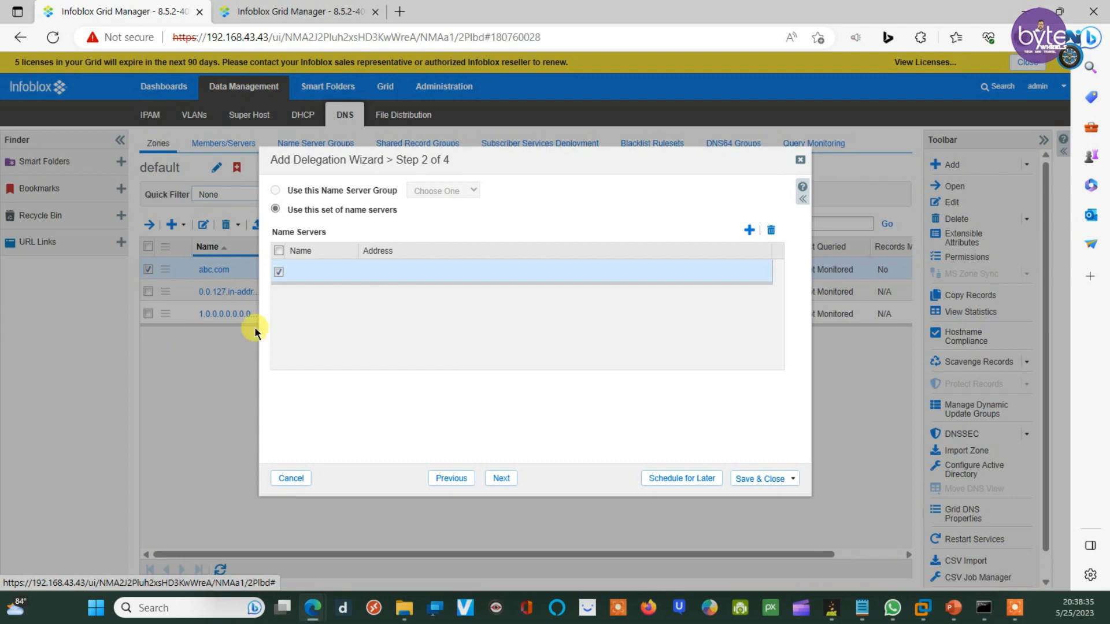
Step: Paste 192.168.43.44 into the new name server's Address cell, leaving Name empty
left_click(302, 267)
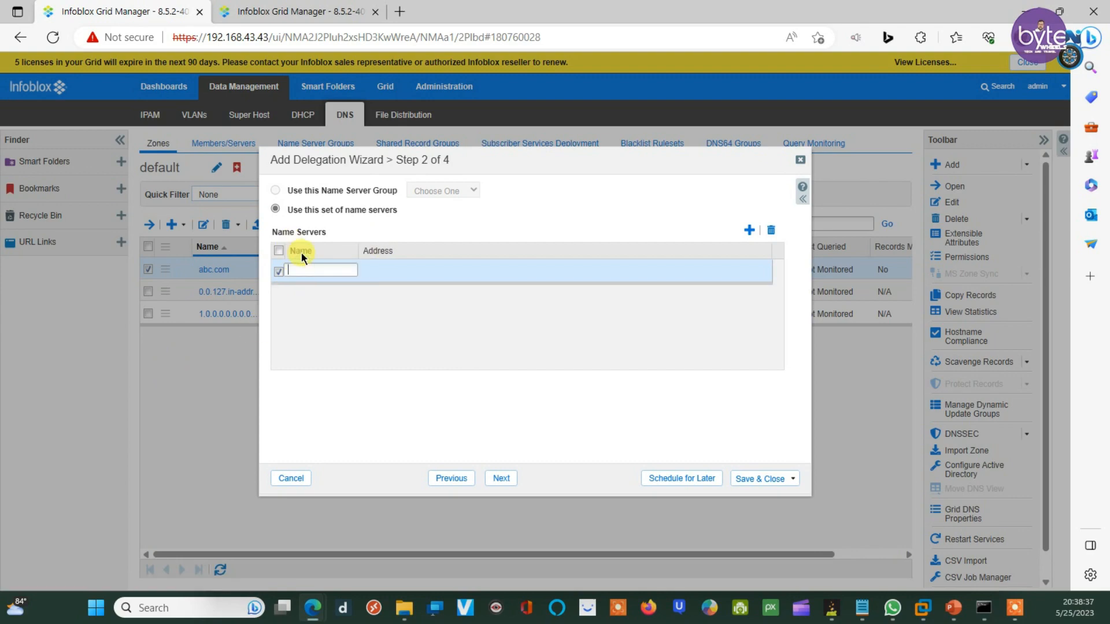
key("ctrl+v")
key("BackSpace")
key("BackSpace")
key("BackSpace")
key("BackSpace")
key("BackSpace")
key("BackSpace")
key("BackSpace")
key("BackSpace")
key("BackSpace")
key("BackSpace")
key("BackSpace")
key("BackSpace")
key("BackSpace")
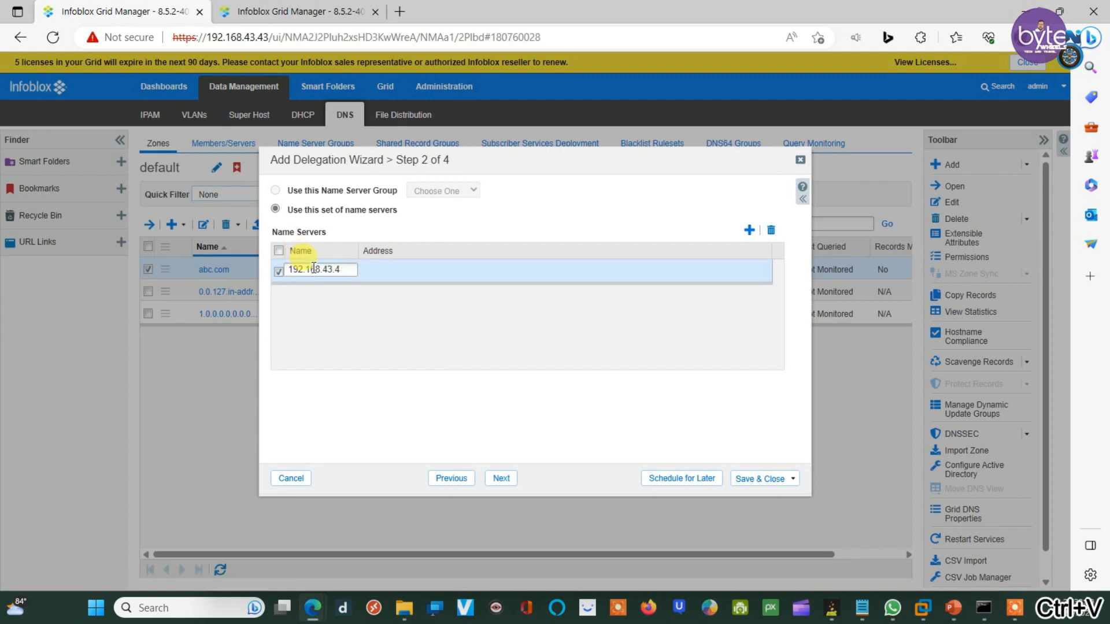
left_click(395, 269)
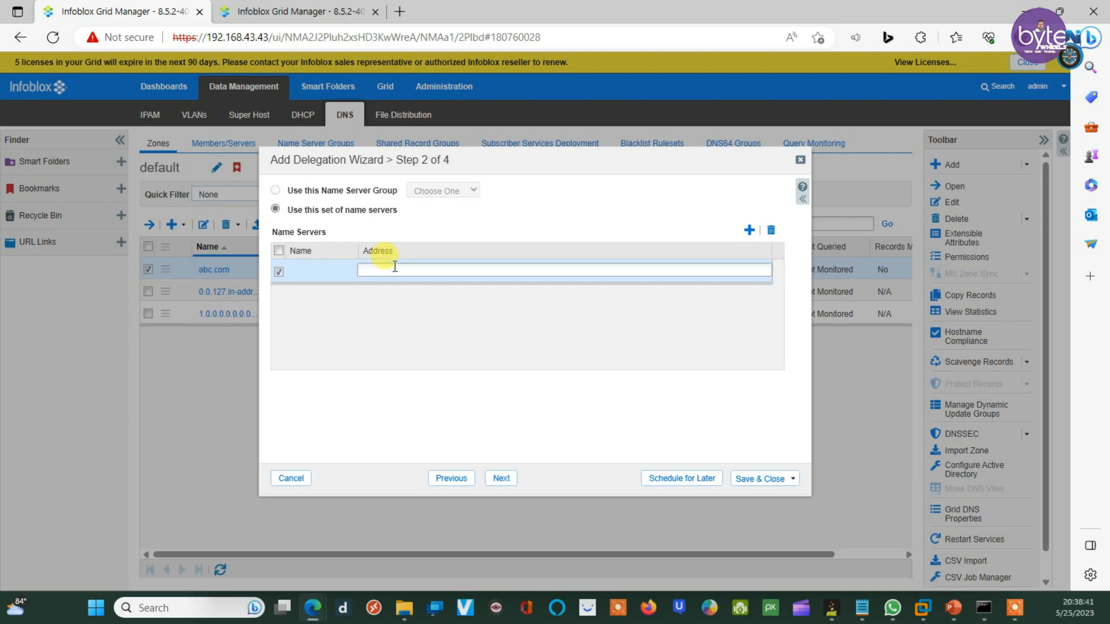
key("ctrl+v")
left_click(377, 253)
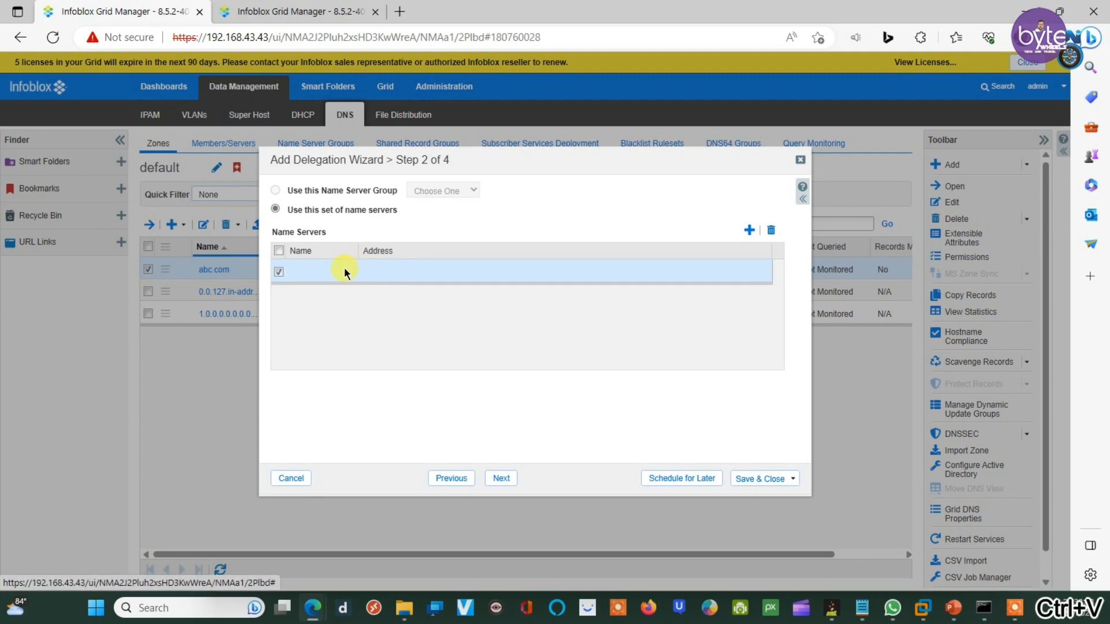
left_click(379, 270)
Step: Copy dns1.infoblox.localdomain from the notes and paste it as the name server's Name
left_click(331, 271)
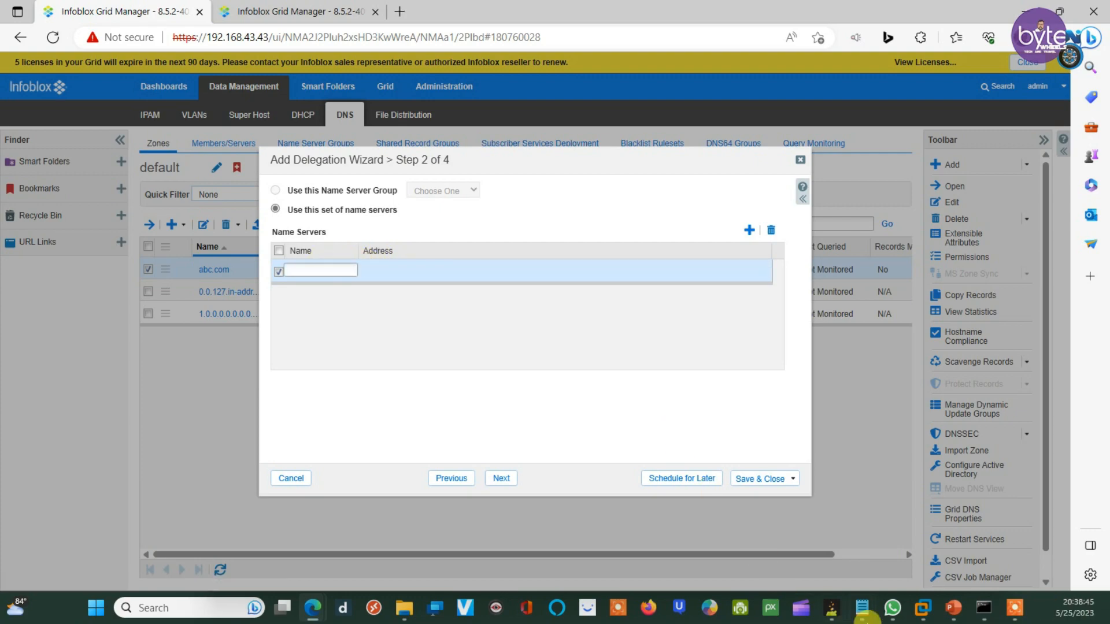
mouse_move(861, 607)
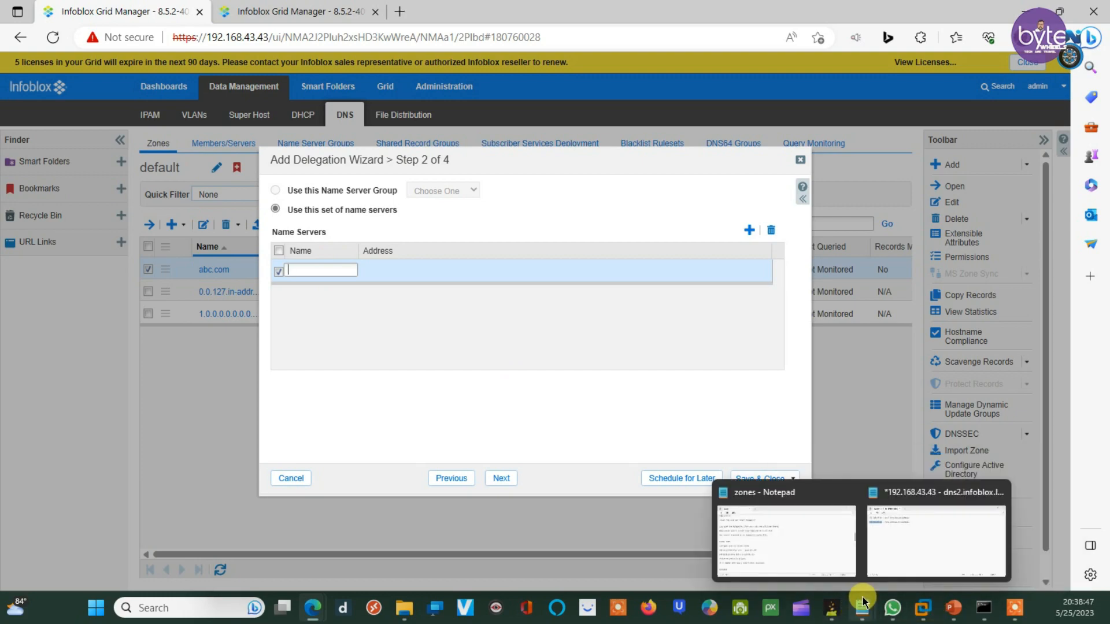
left_click(902, 550)
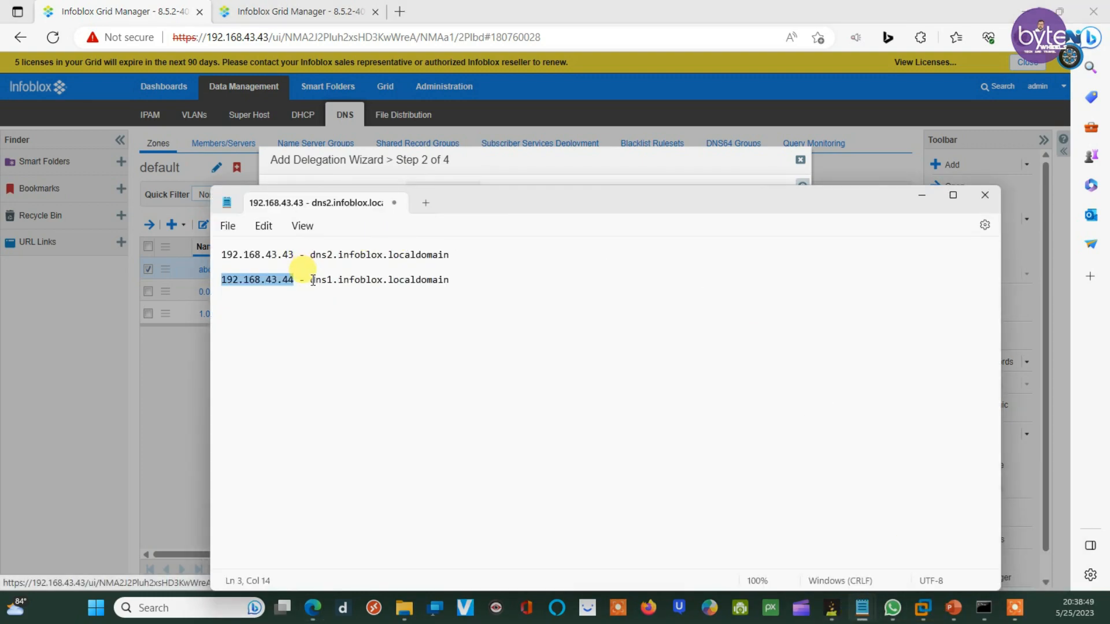
left_click_drag(311, 277, 461, 276)
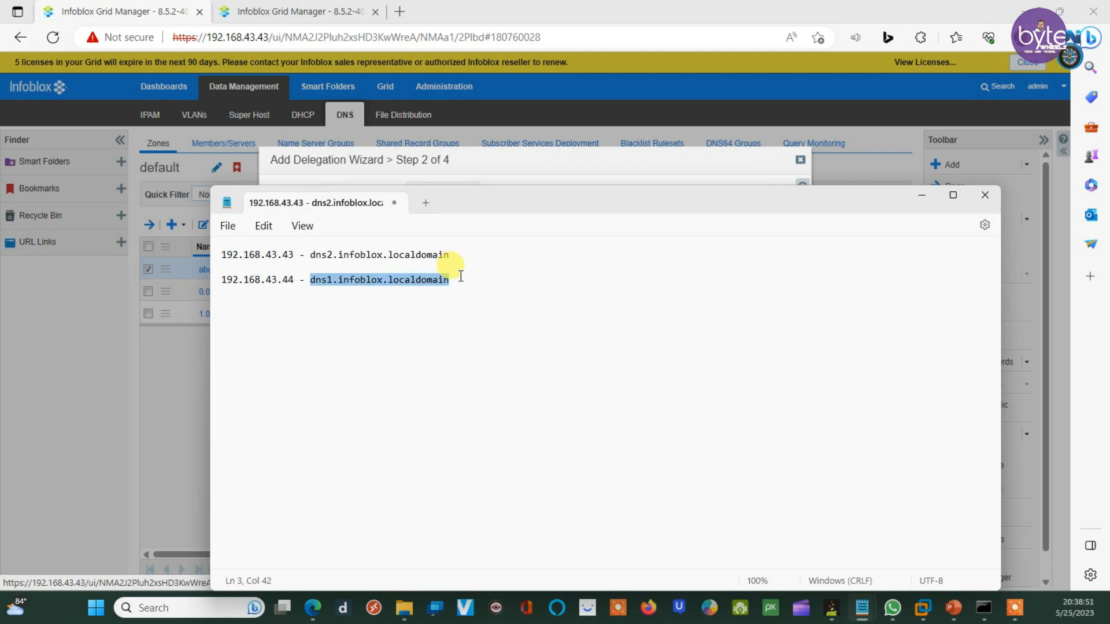
right_click(423, 286)
left_click(468, 355)
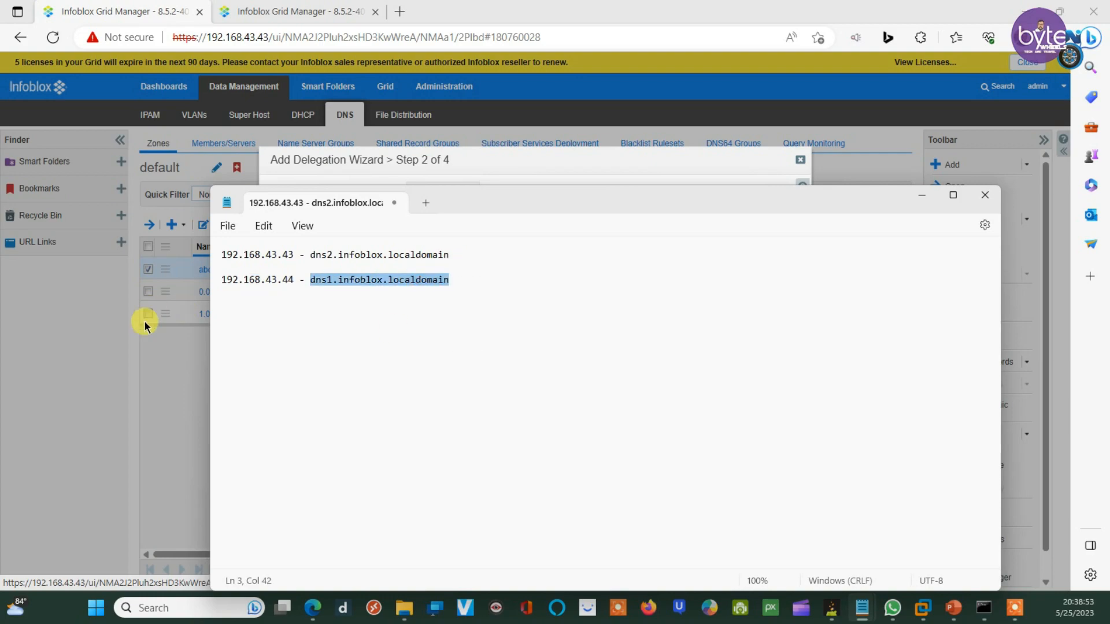
left_click(390, 167)
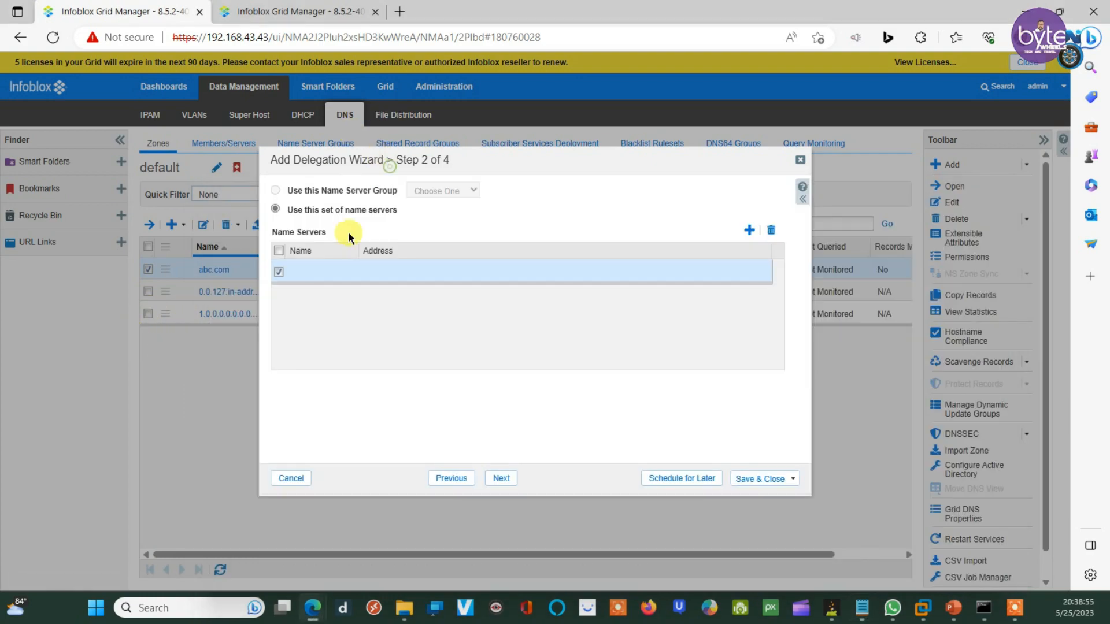
left_click(324, 270)
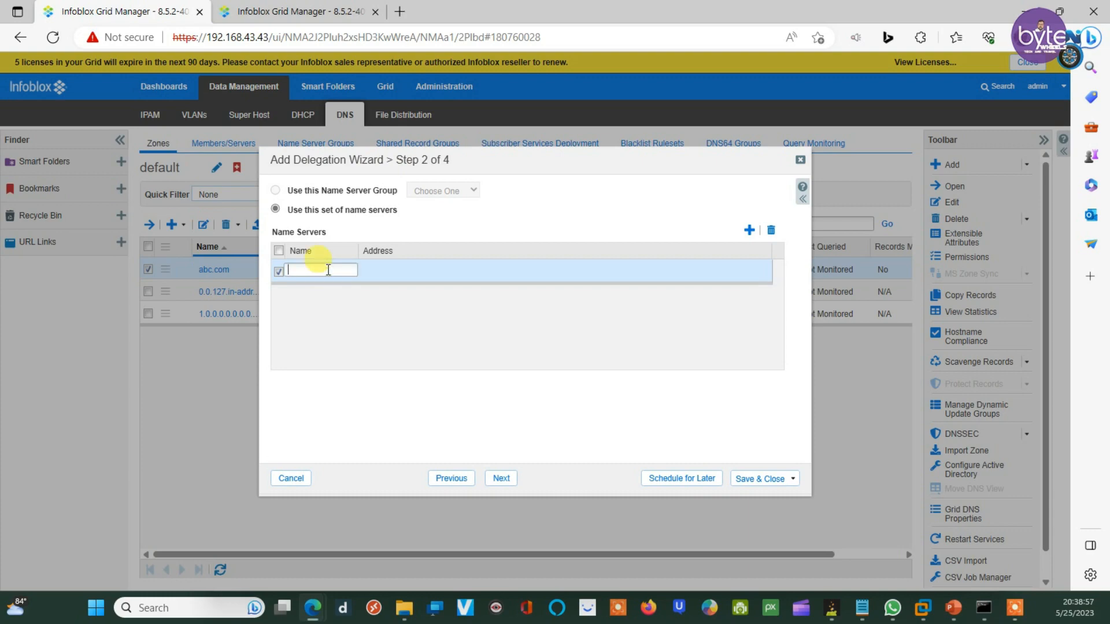
key("ctrl+v")
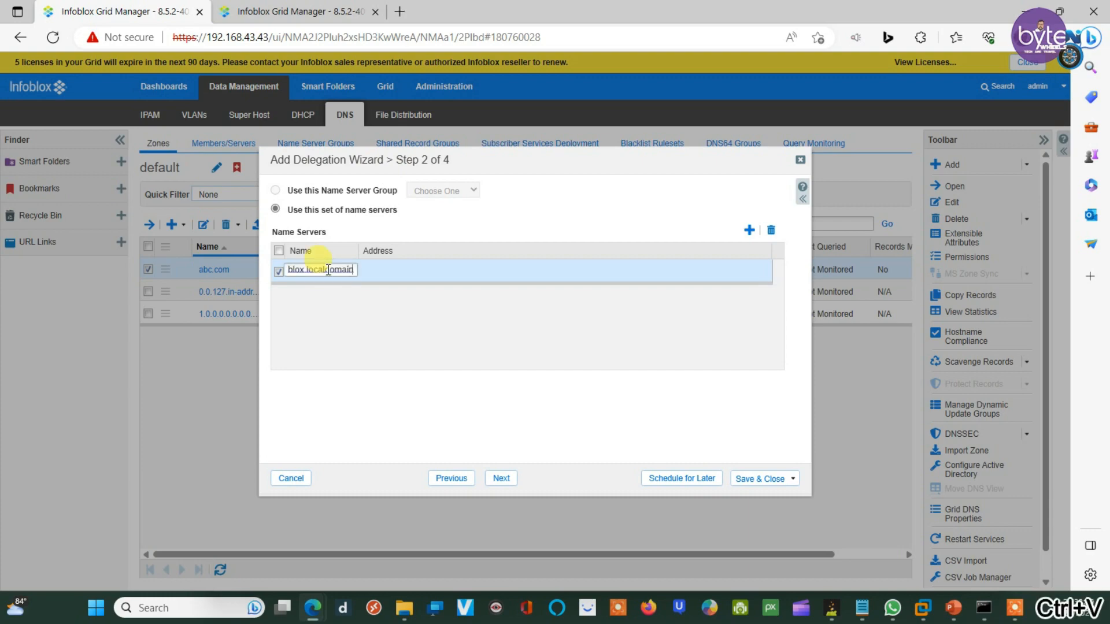
left_click(389, 273)
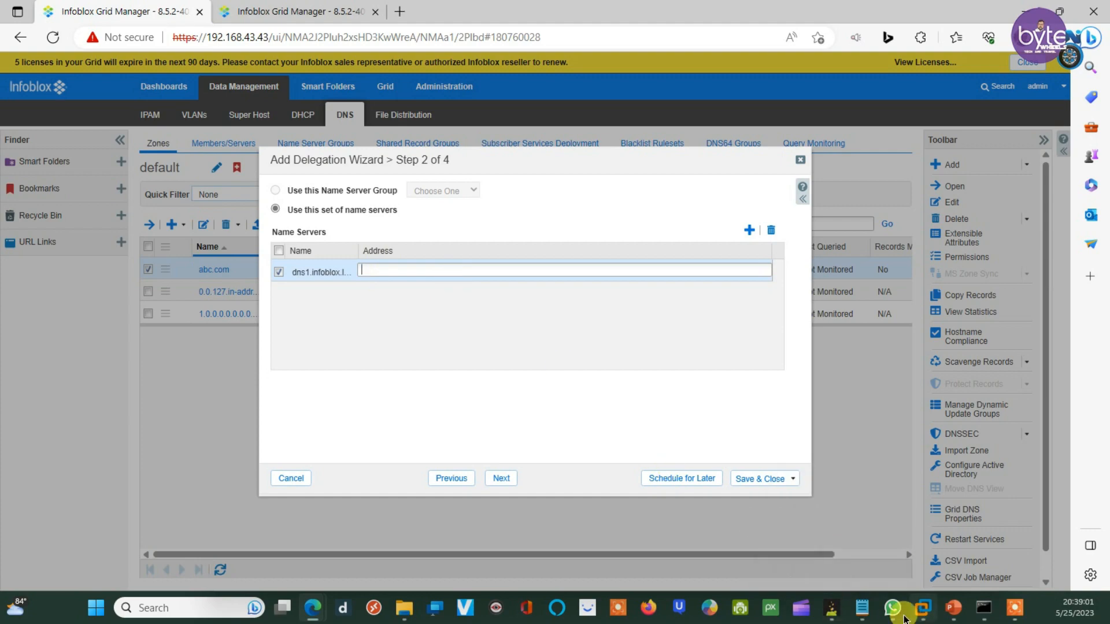
Step: Copy 192.168.43.44 from the notes and paste it into dns1's Address cell
left_click(873, 584)
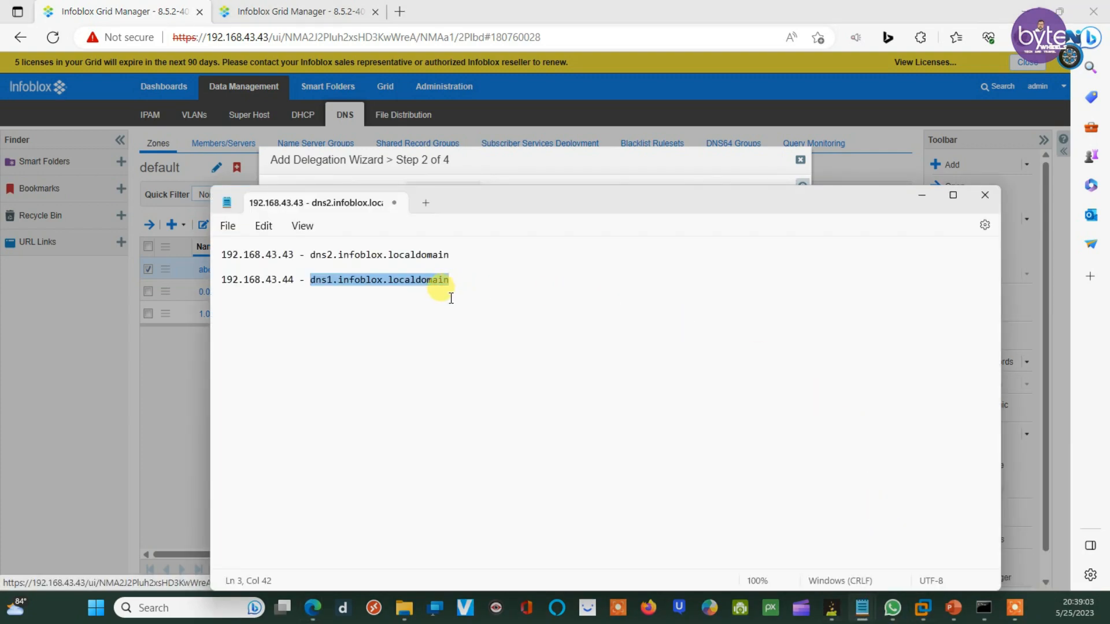
left_click_drag(298, 279, 223, 280)
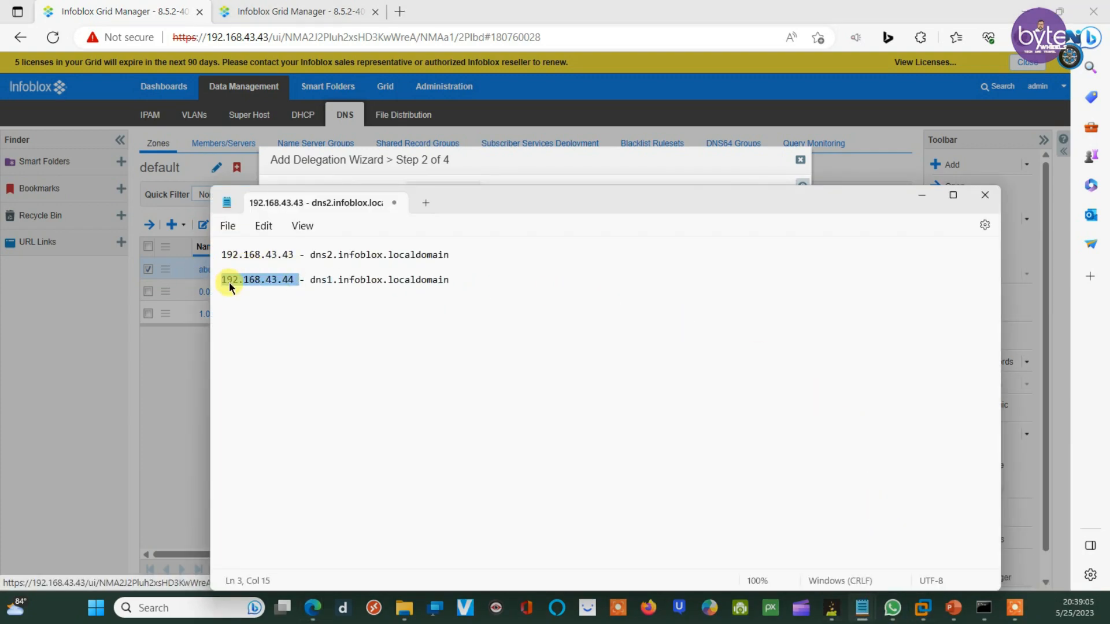
right_click(250, 285)
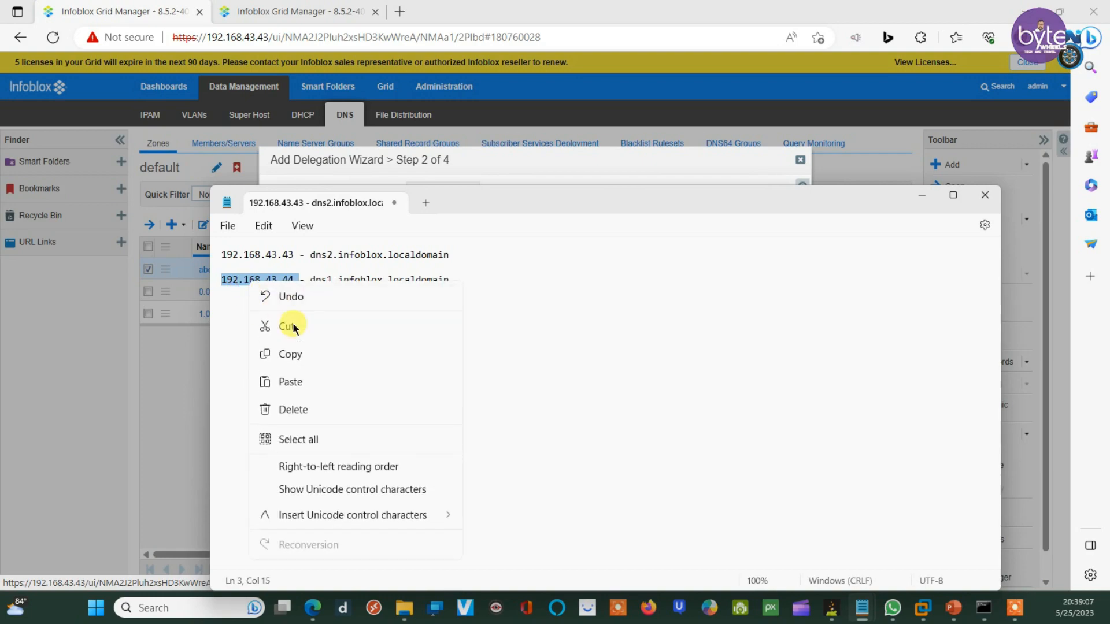
left_click(292, 355)
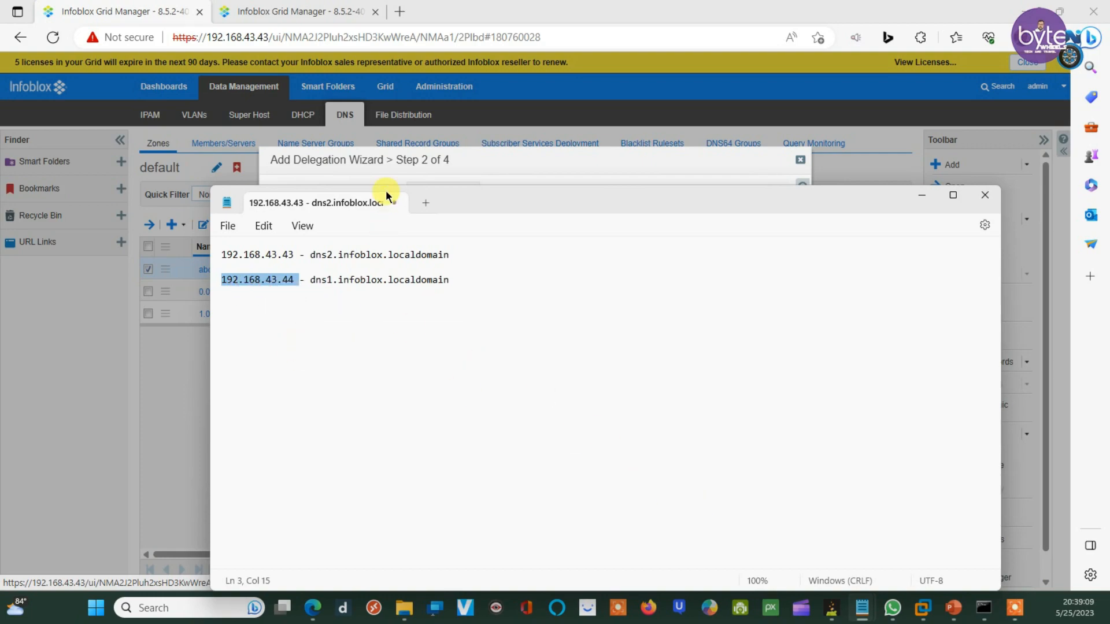
left_click(408, 157)
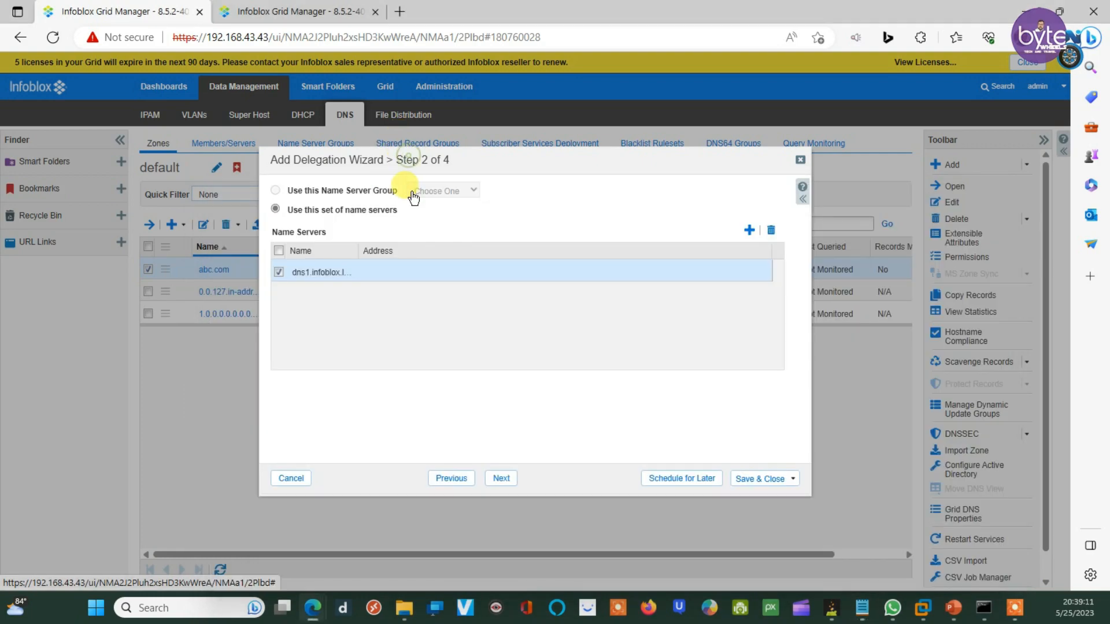
left_click(400, 263)
key("ctrl+v")
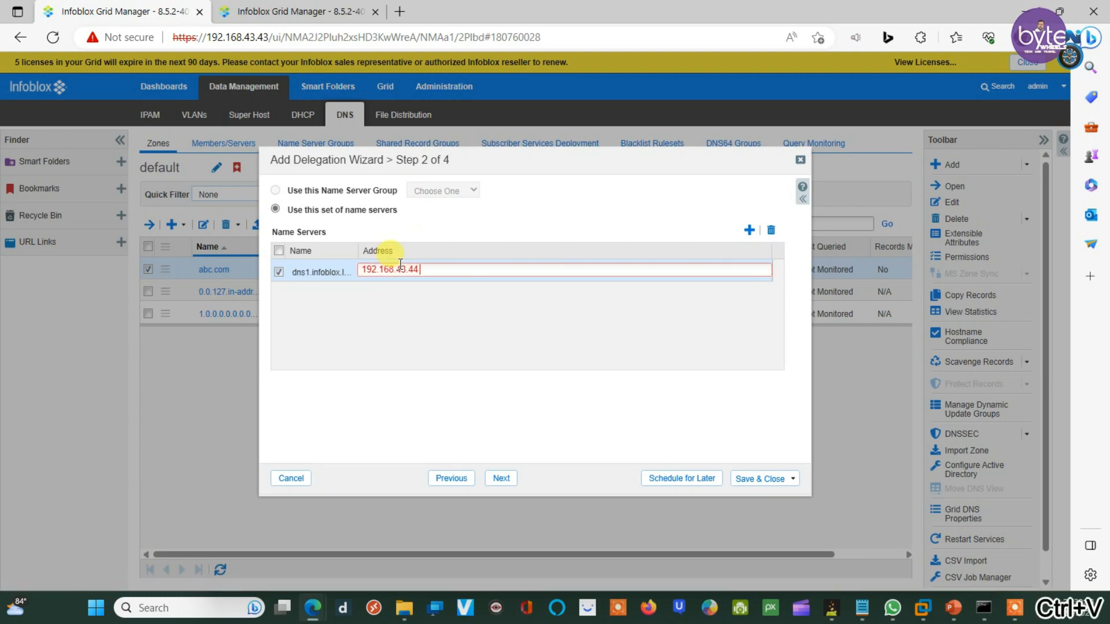
left_click(471, 299)
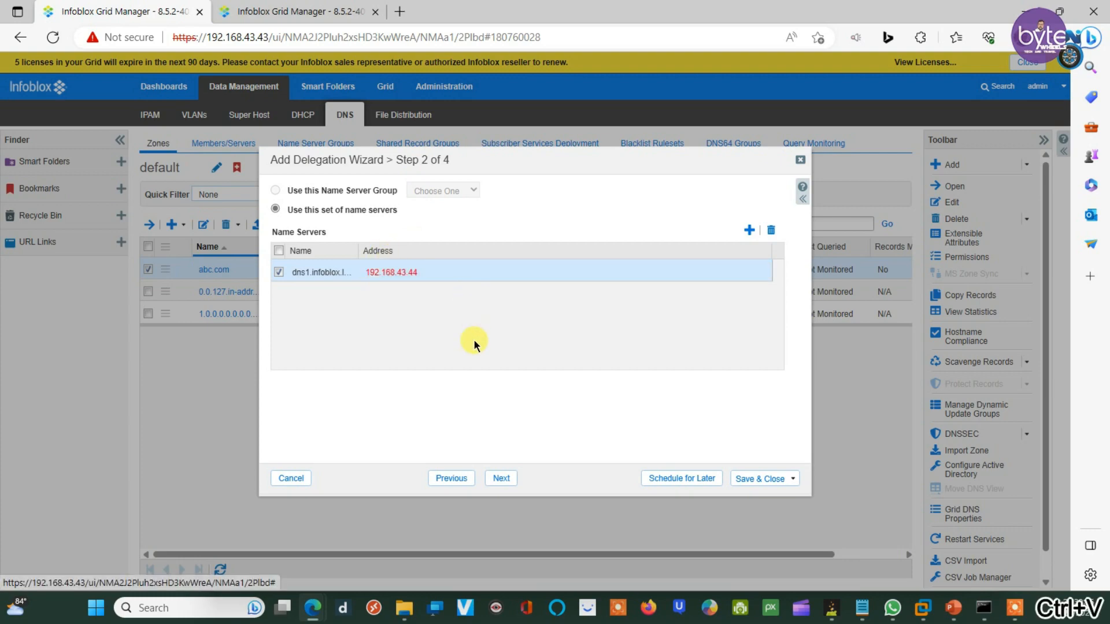
Step: Remove the trailing space so the address 192.168.43.44 is accepted
left_click(486, 476)
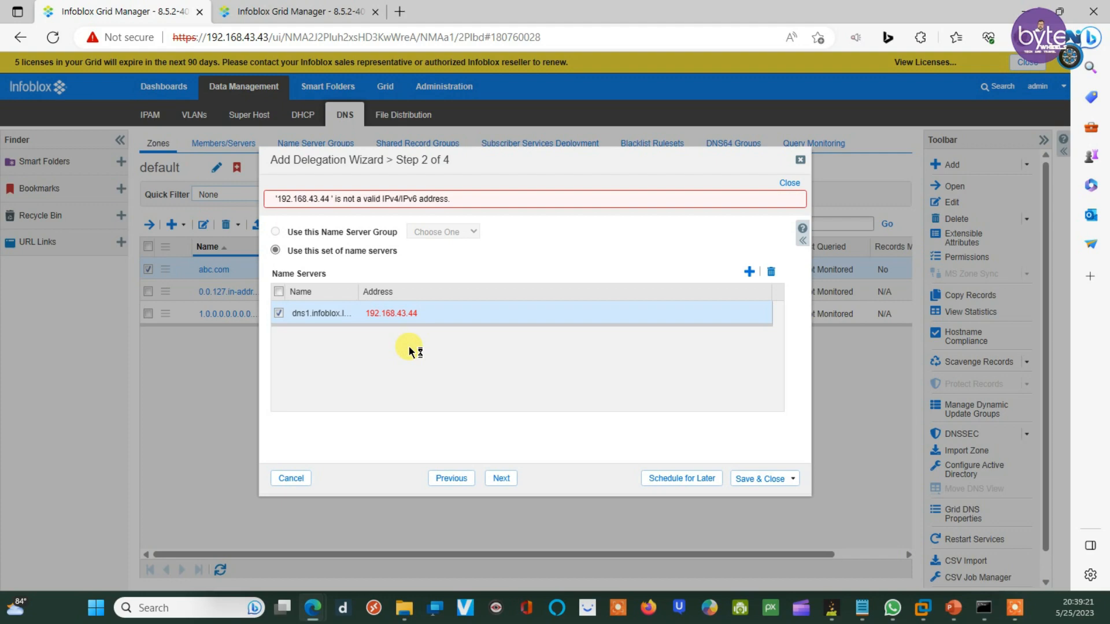
left_click(421, 316)
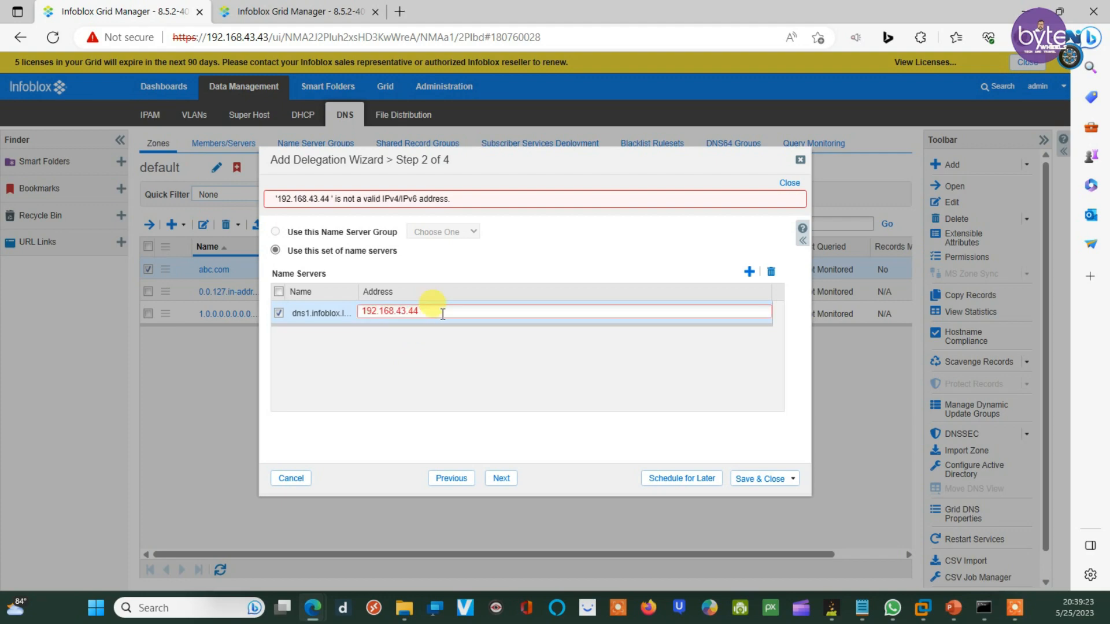
left_click(404, 348)
Step: Advance to Step 3 of 4 and save the xyz delegation
left_click(498, 478)
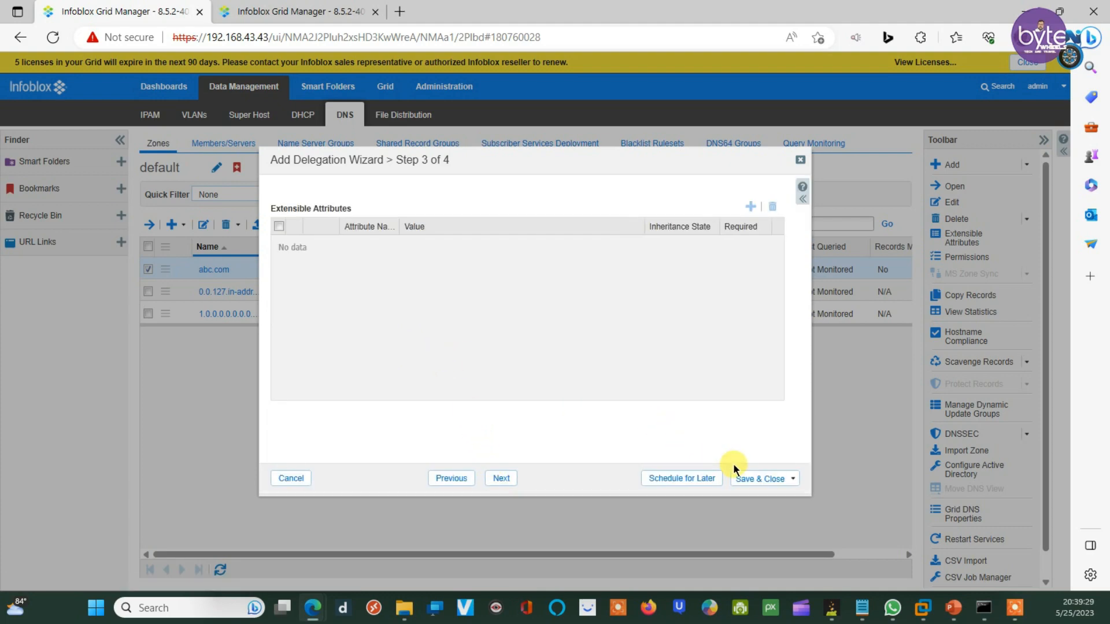
left_click(768, 482)
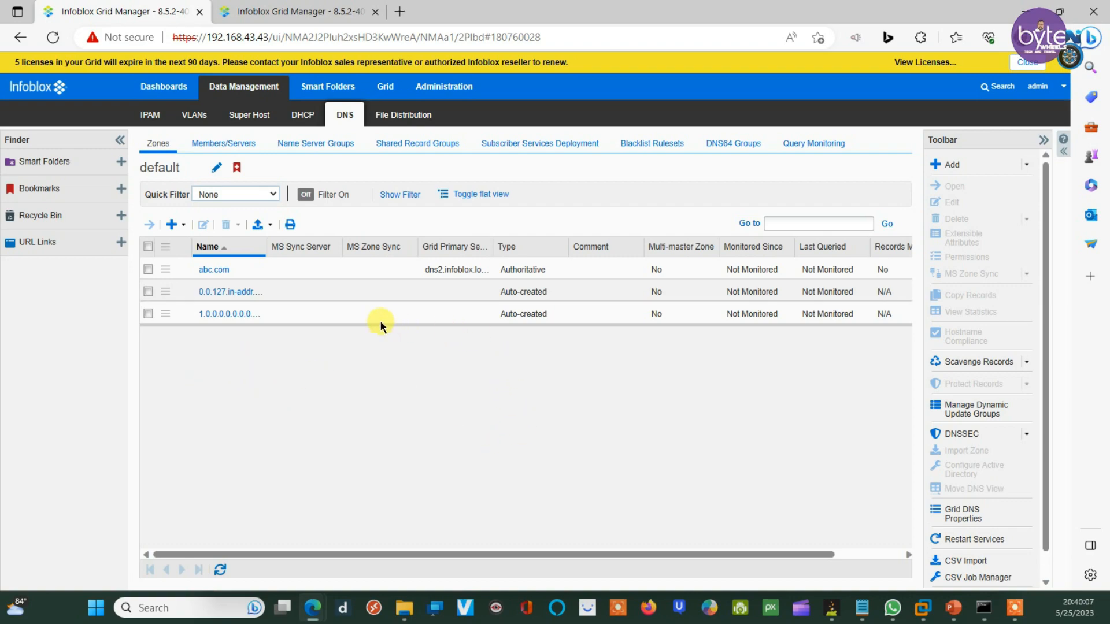
Step: View dns2.infoblox.localdomain's DNS configuration file, review its abc.com zone block, then close it
left_click(216, 148)
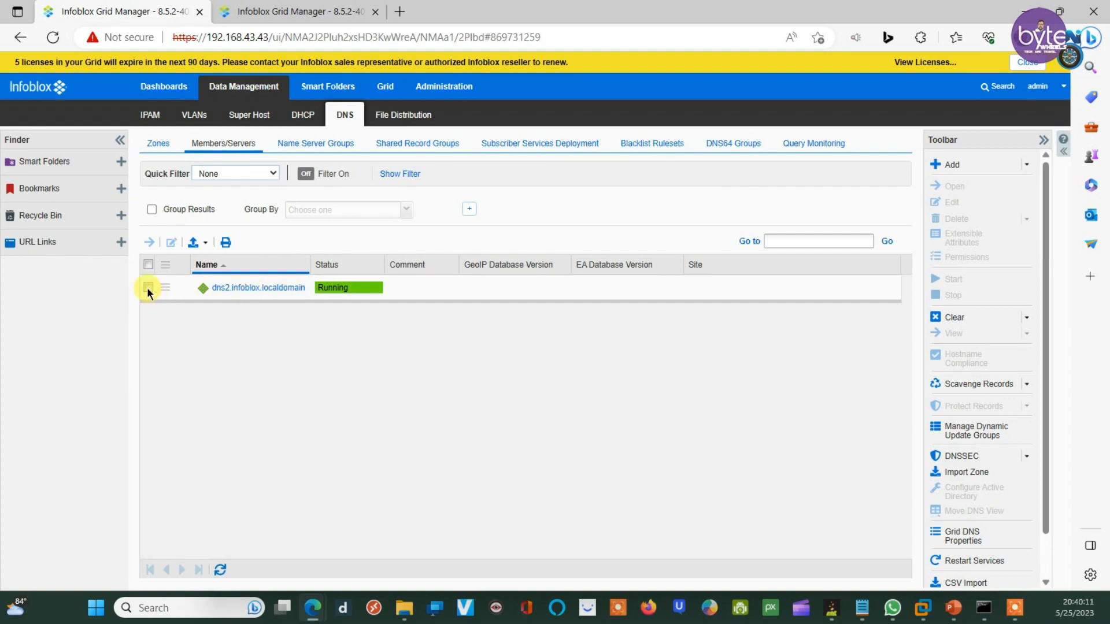
left_click(148, 287)
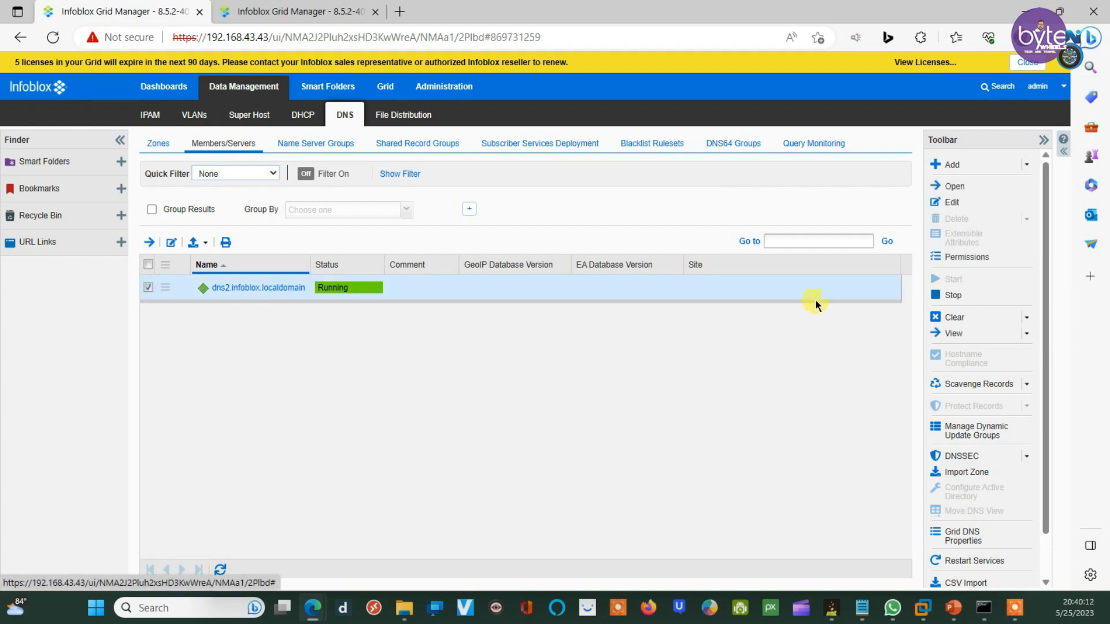
left_click(976, 334)
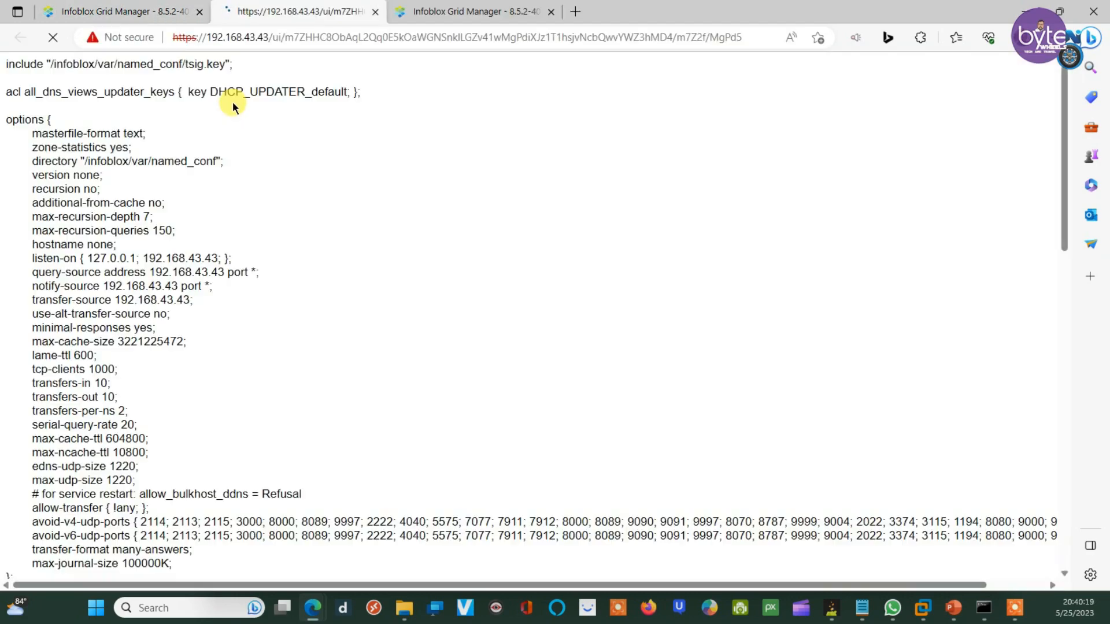
scroll(379, 179, "down", 10)
scroll(376, 195, "down", 5)
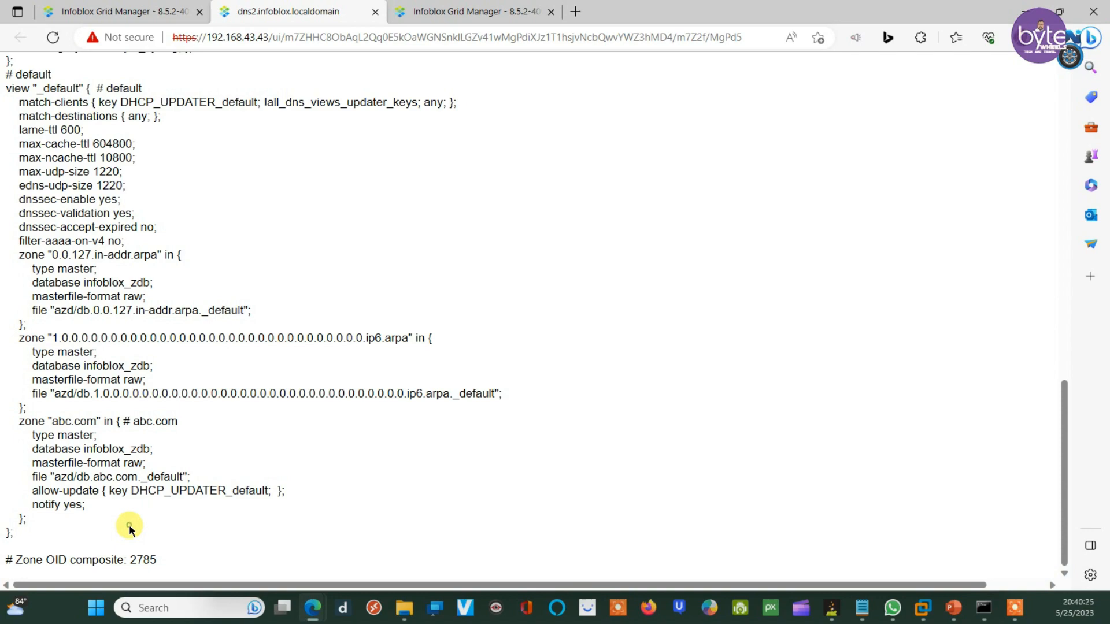
left_click_drag(175, 568, 59, 445)
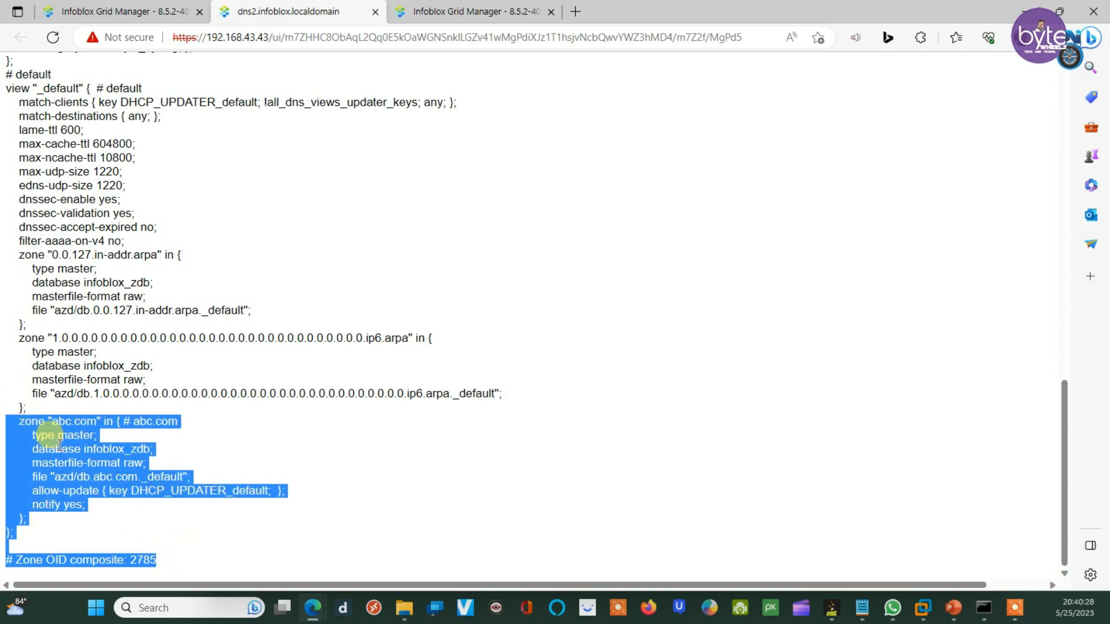
left_click(141, 449)
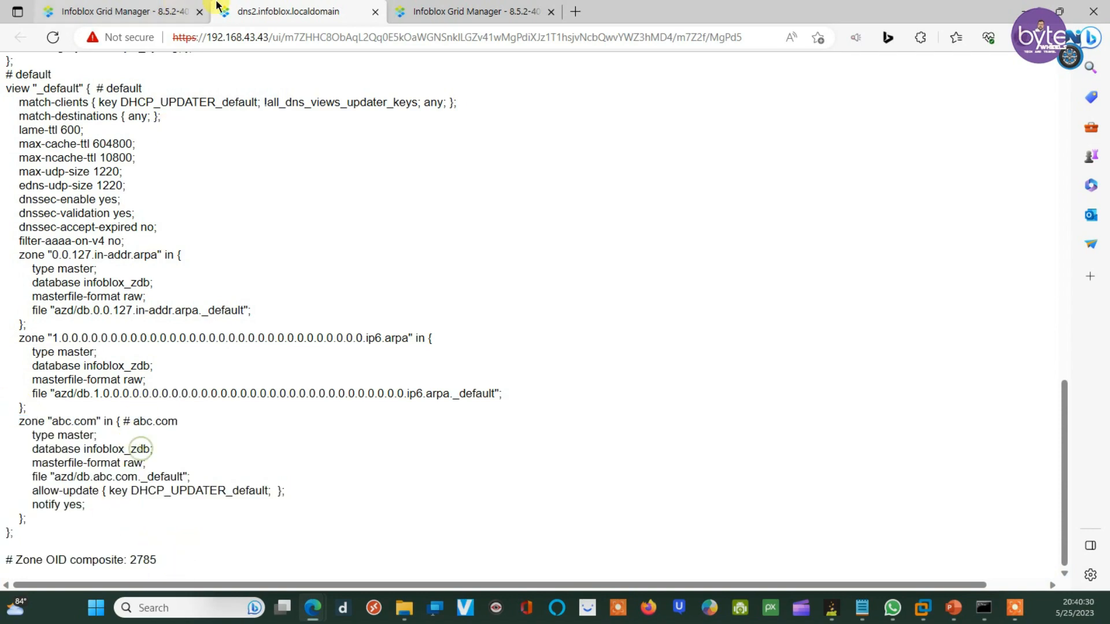
left_click(375, 12)
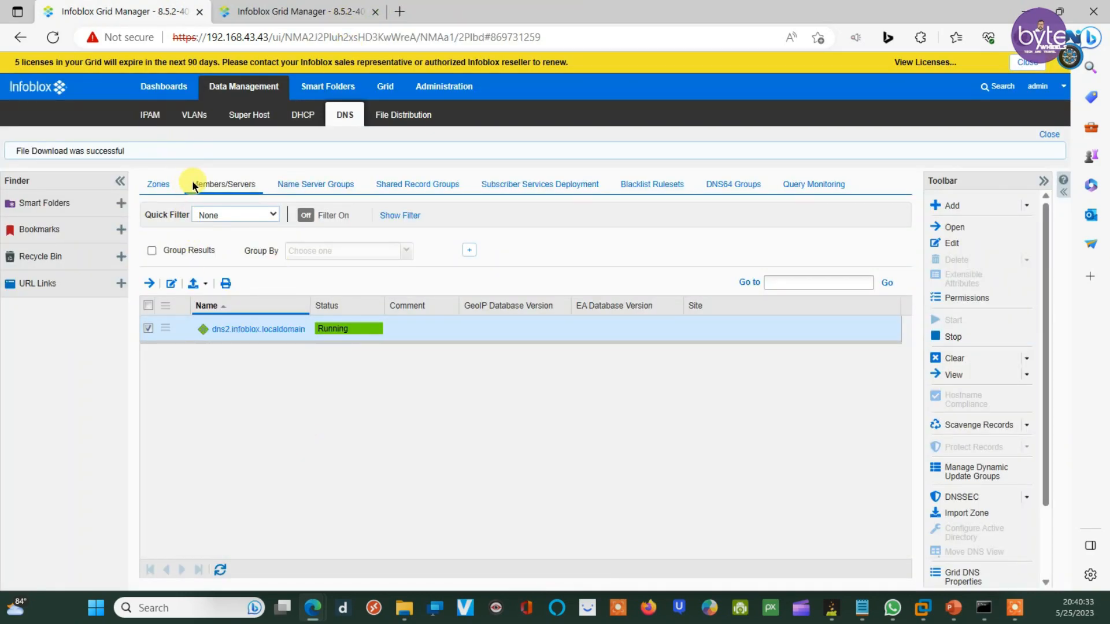
left_click(157, 184)
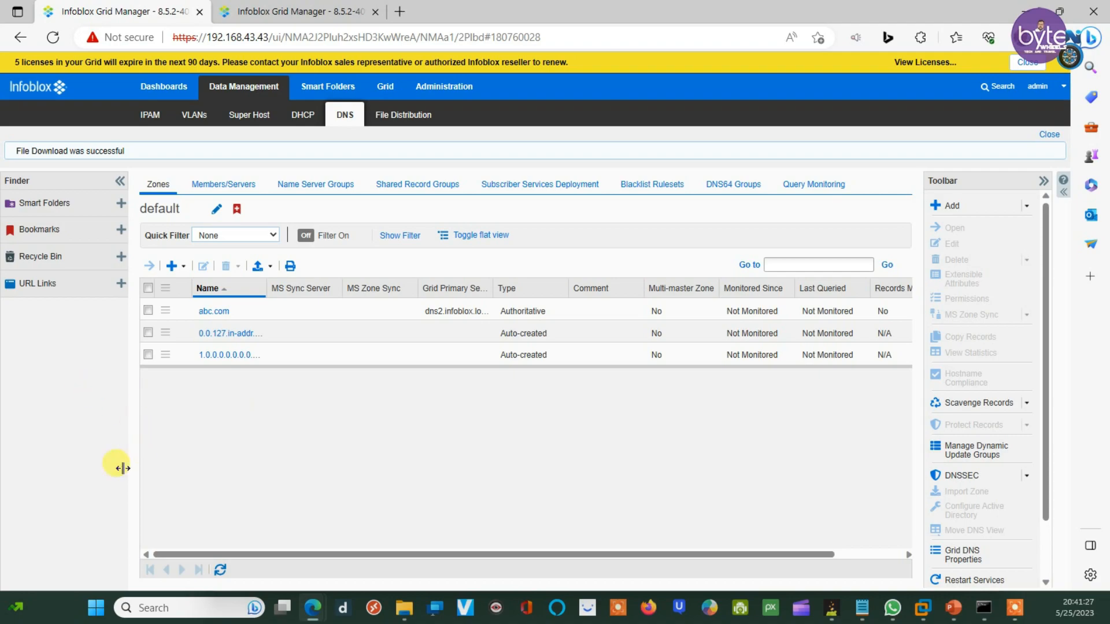
left_click(231, 7)
left_click(145, 7)
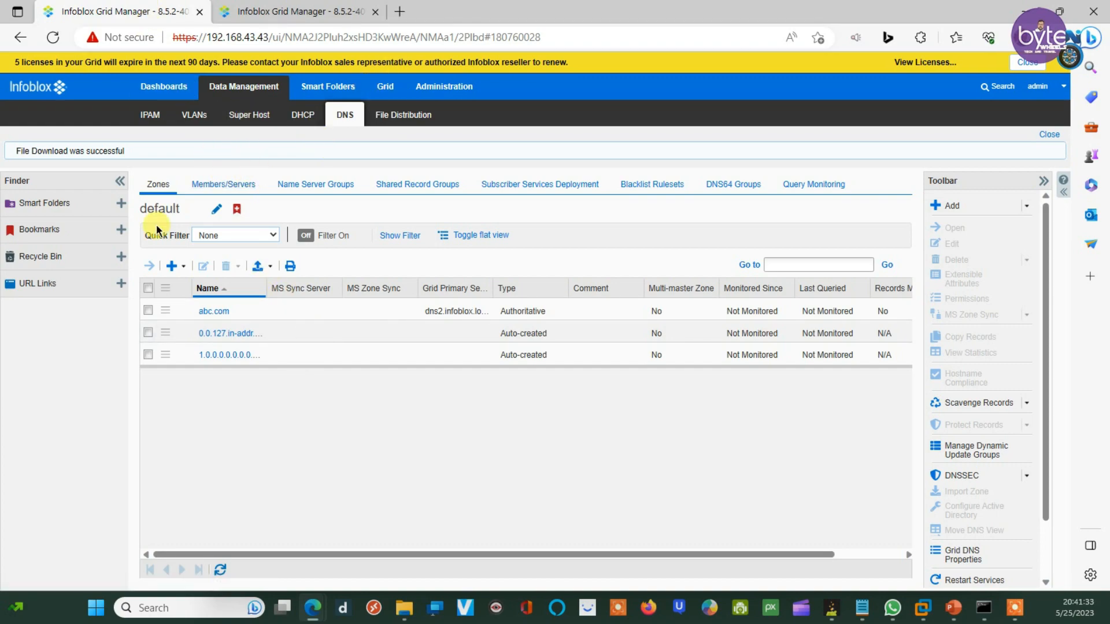
left_click(217, 191)
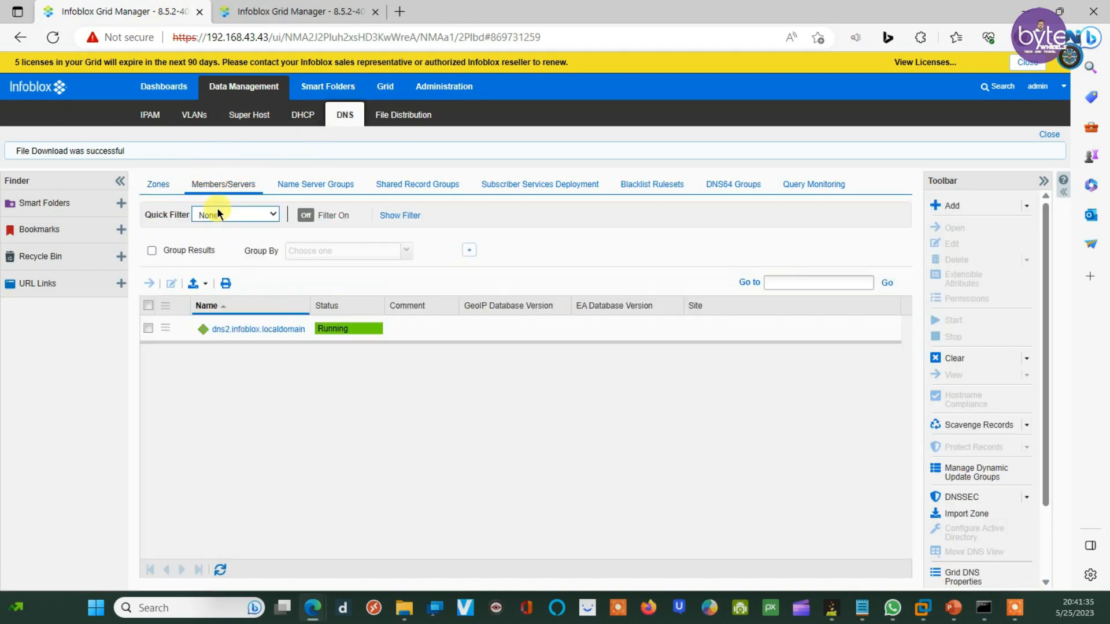
Step: Open dns2.infoblox.localdomain's DNS properties at the advanced Queries settings
left_click(149, 328)
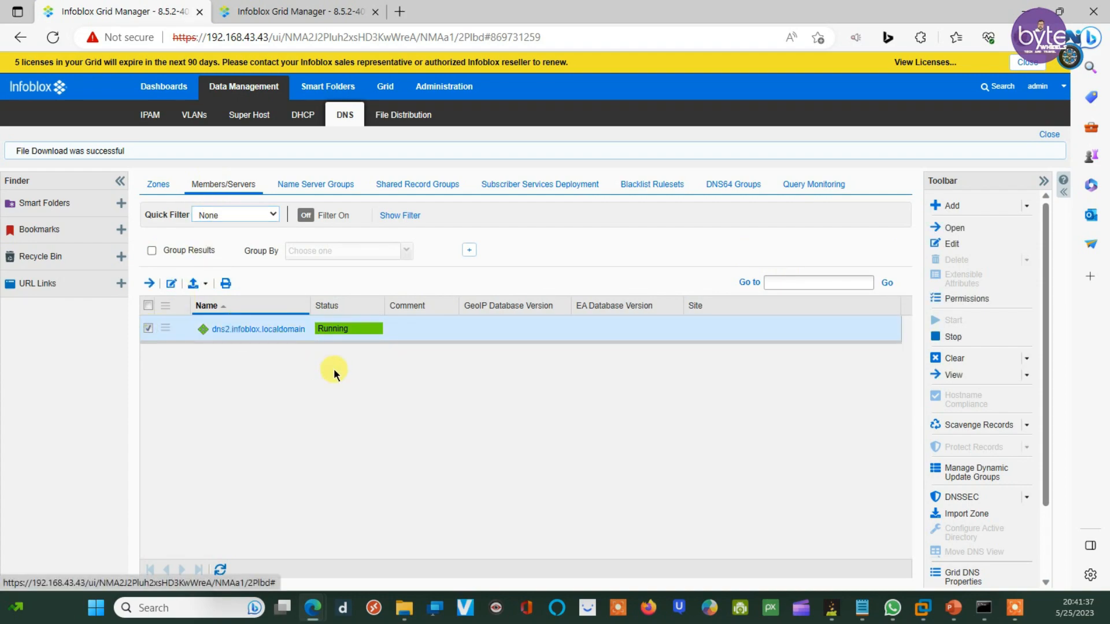
left_click(950, 244)
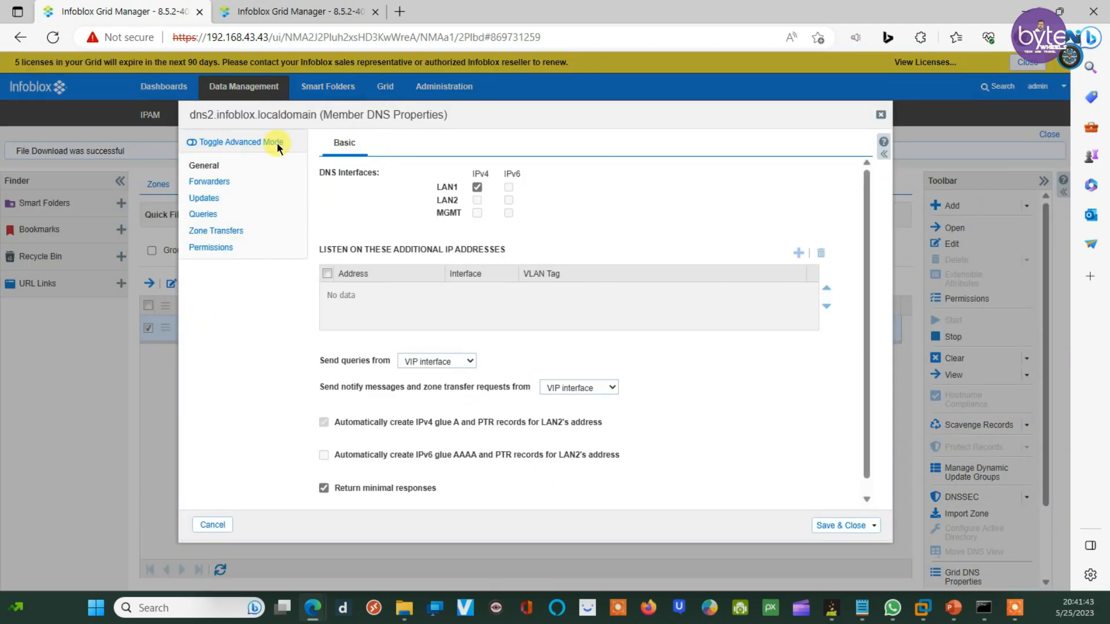
left_click(236, 142)
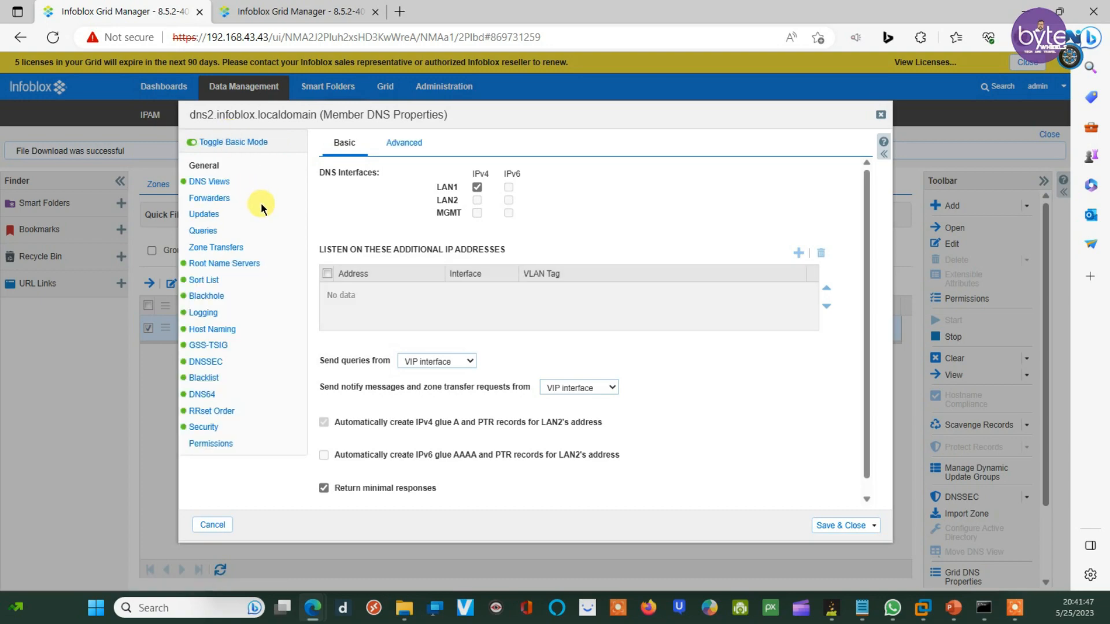
left_click(195, 230)
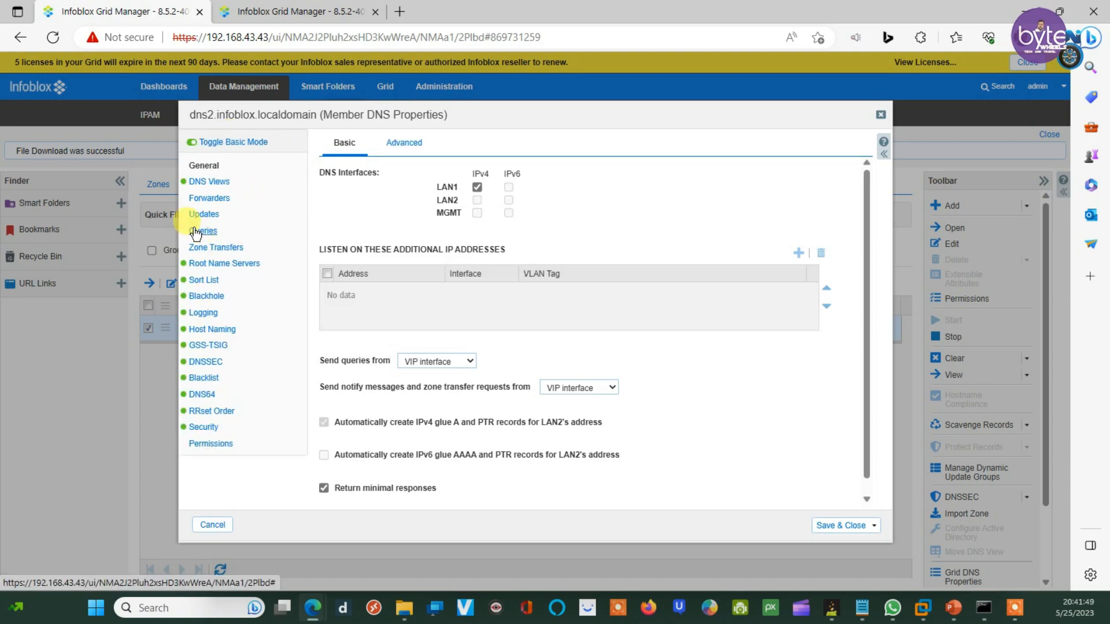
left_click(202, 230)
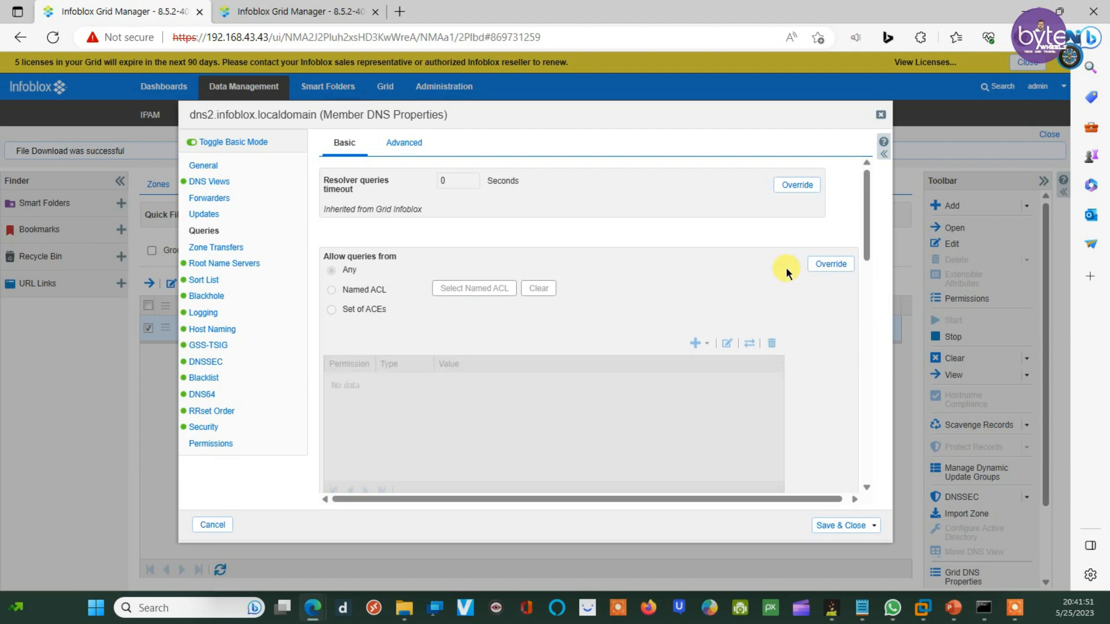
scroll(786, 267, "down", 5)
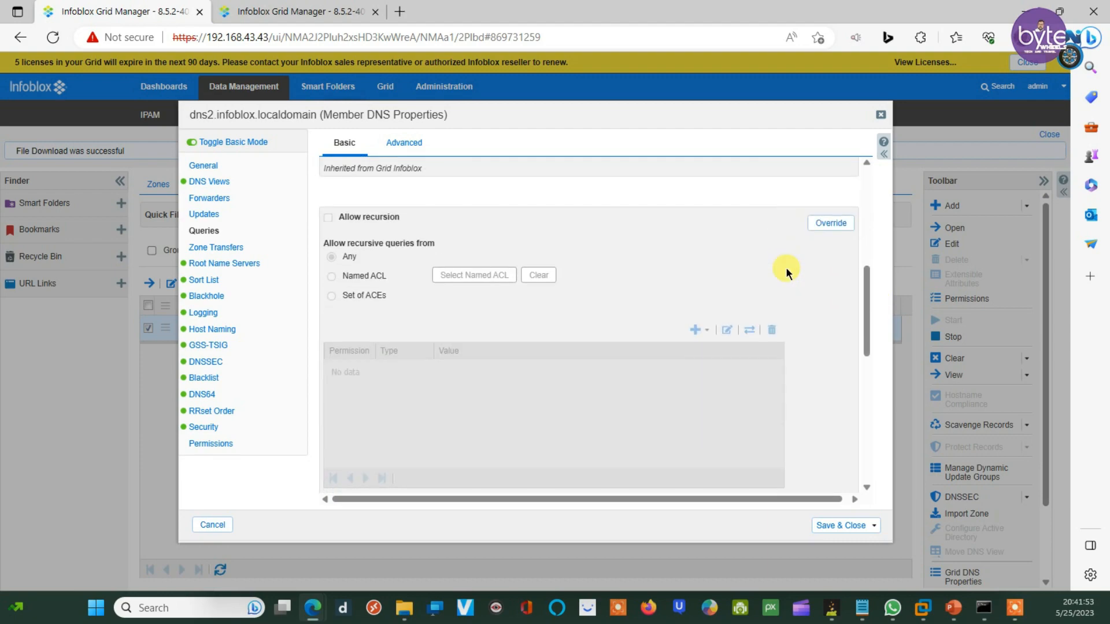
scroll(786, 267, "down", 5)
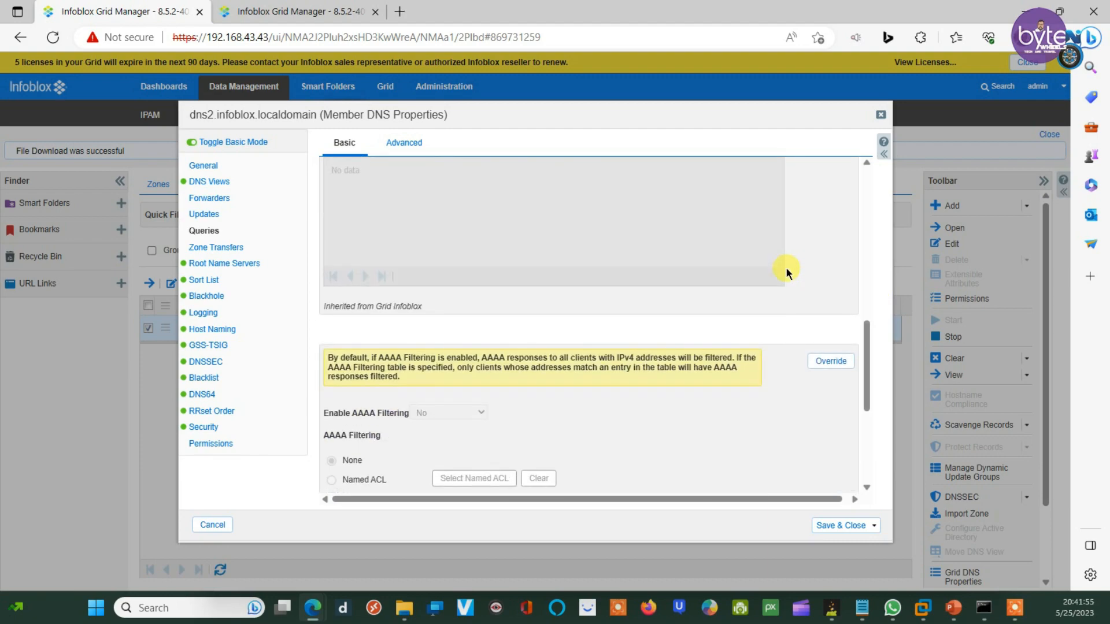
scroll(785, 267, "down", 2)
scroll(786, 268, "up", 6)
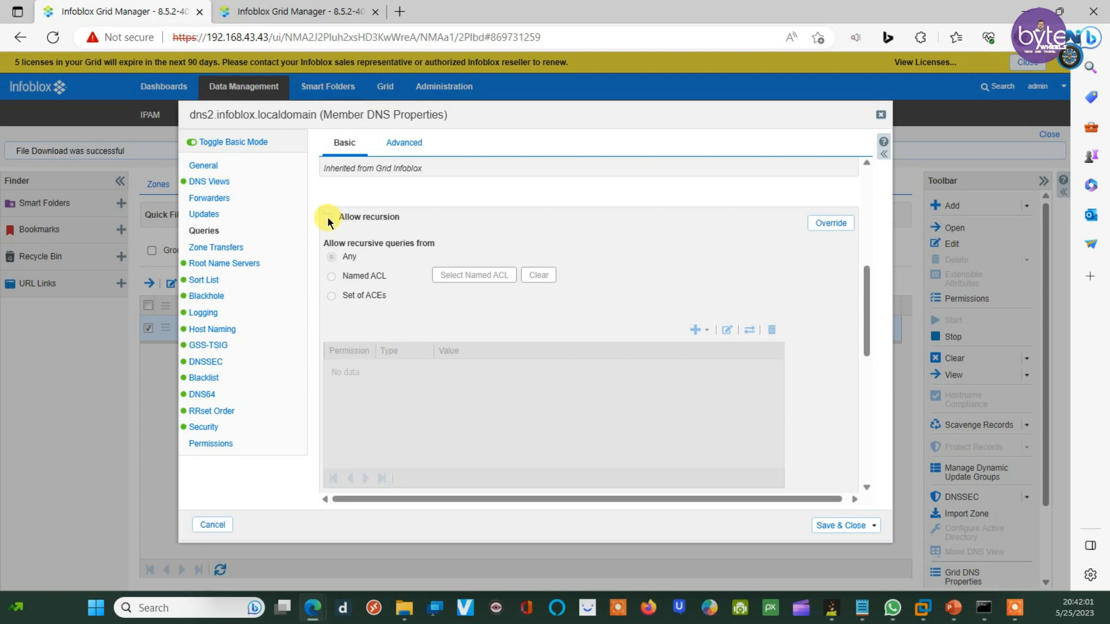
Step: Override Allow recursion, enable it for Any clients, and save
left_click(327, 217)
left_click(828, 224)
left_click(327, 218)
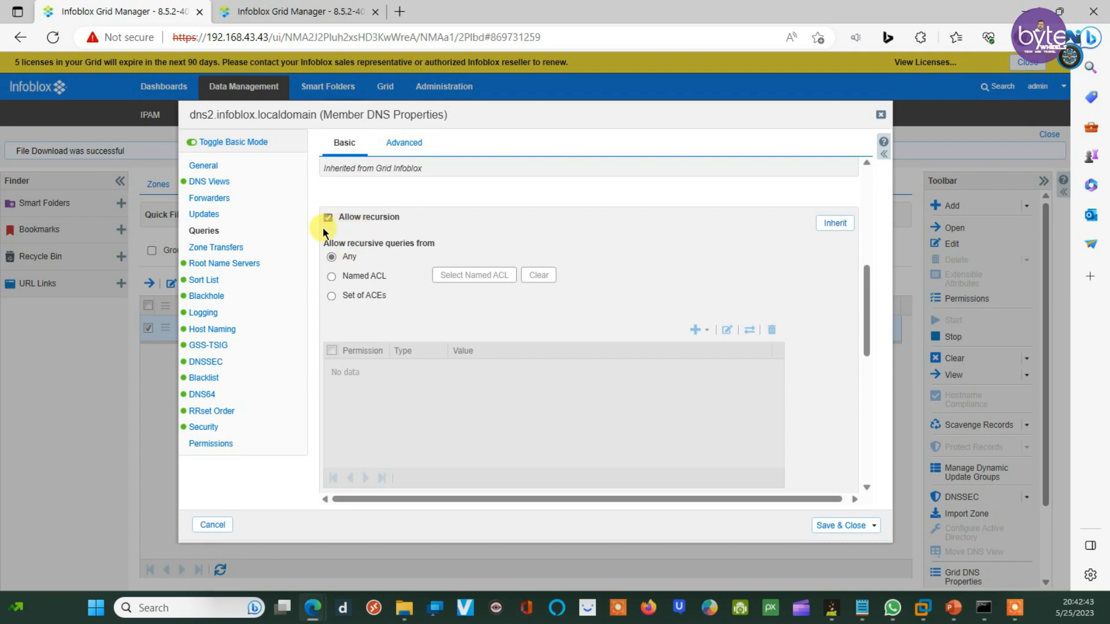
left_click(840, 524)
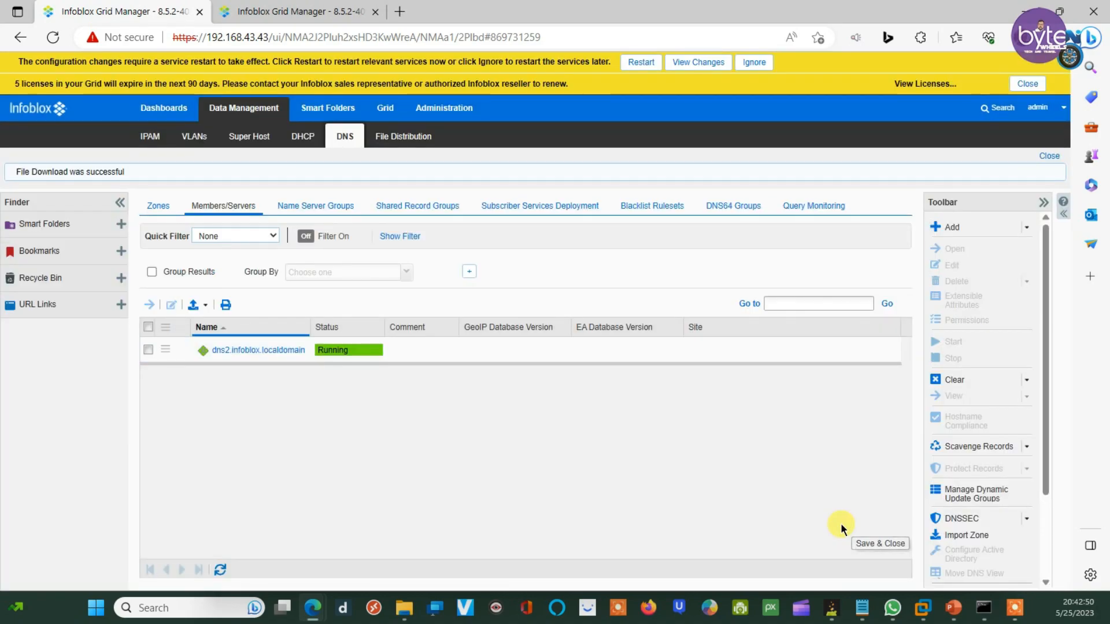
Step: Restart DNS services on the affected members
left_click(642, 62)
left_click(769, 508)
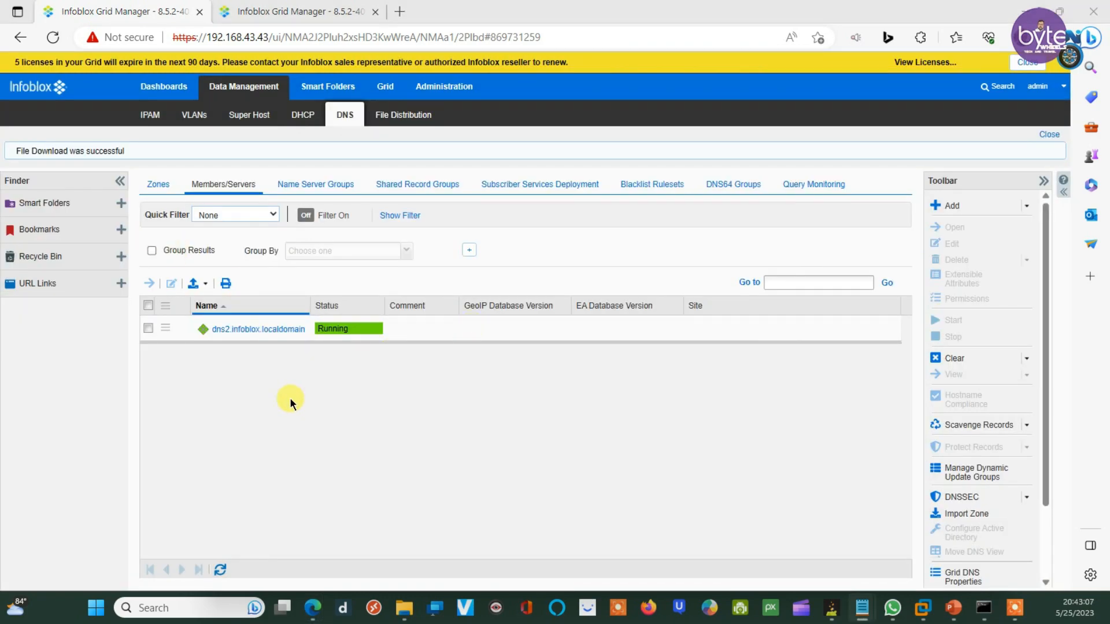
left_click(295, 8)
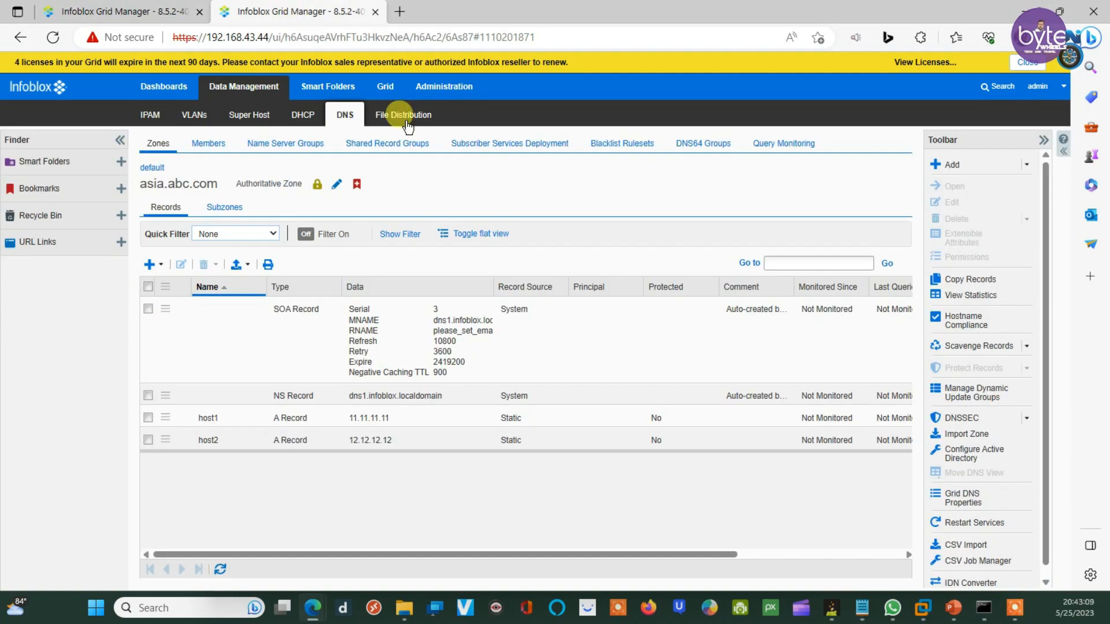
left_click(173, 9)
Step: Show the asia.abc.com zone records and bring the nslookup console forward
left_click(231, 8)
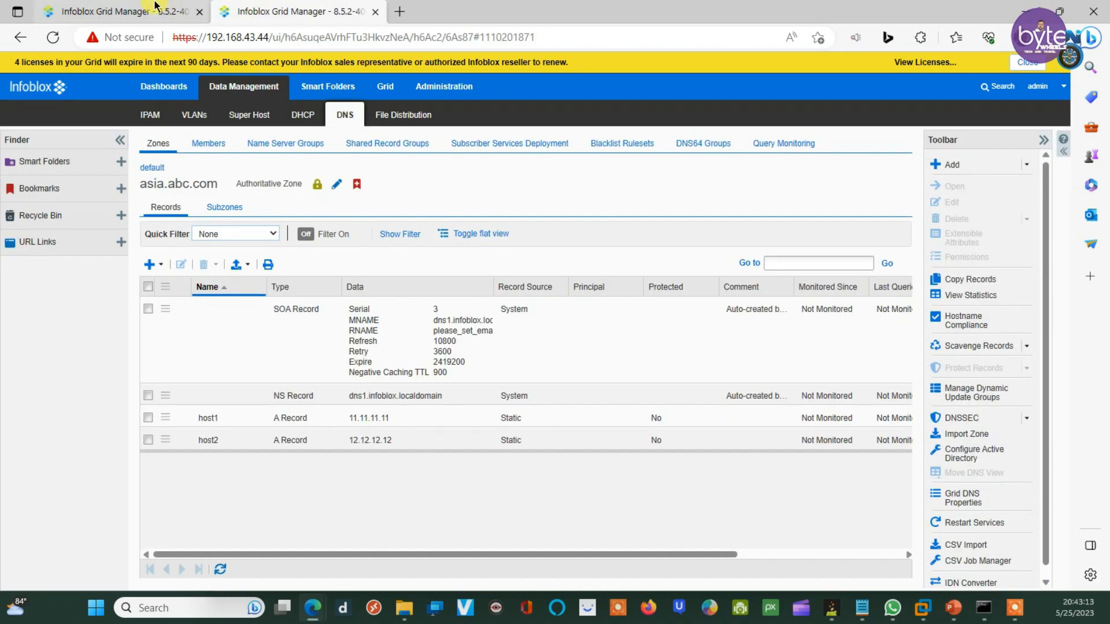
left_click(120, 8)
left_click(251, 8)
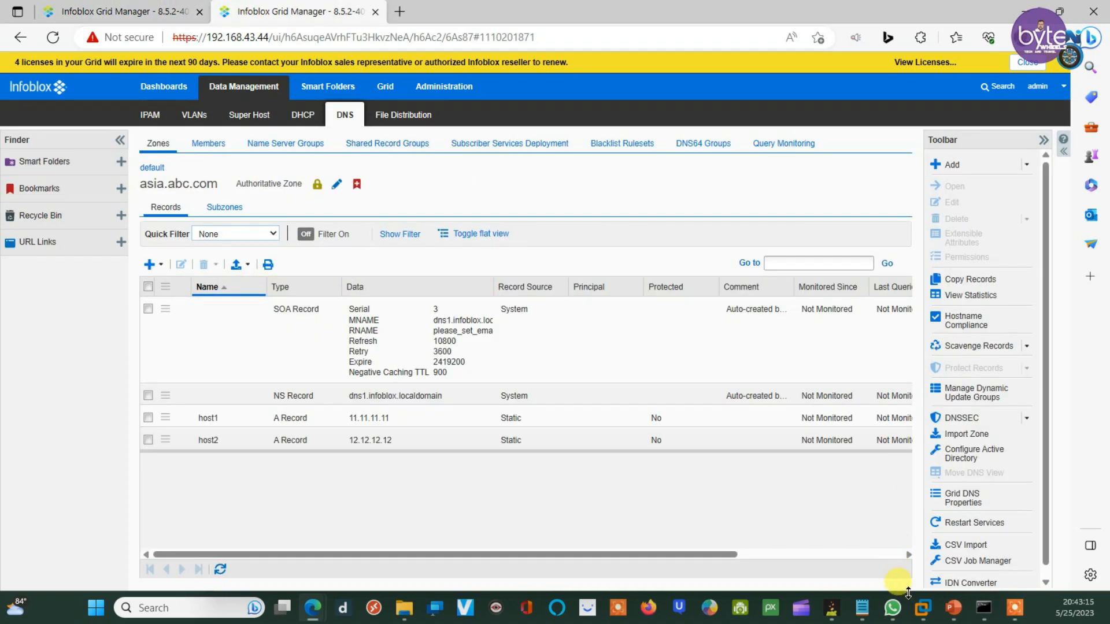
left_click(986, 614)
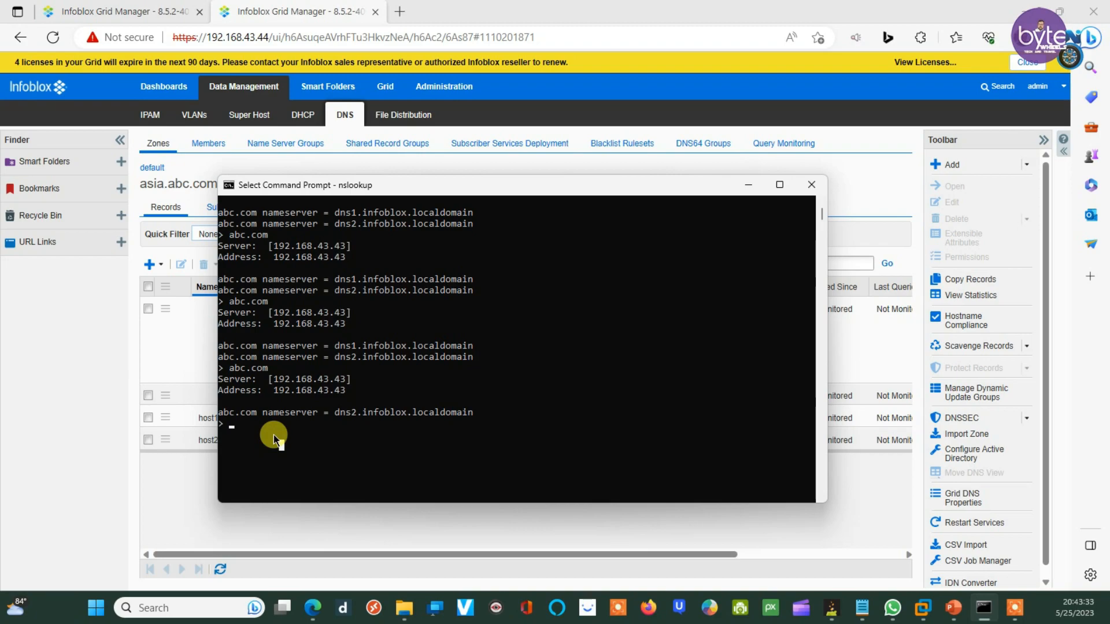
Step: Set the nslookup query type to A and reposition the console beside the records
type("se")
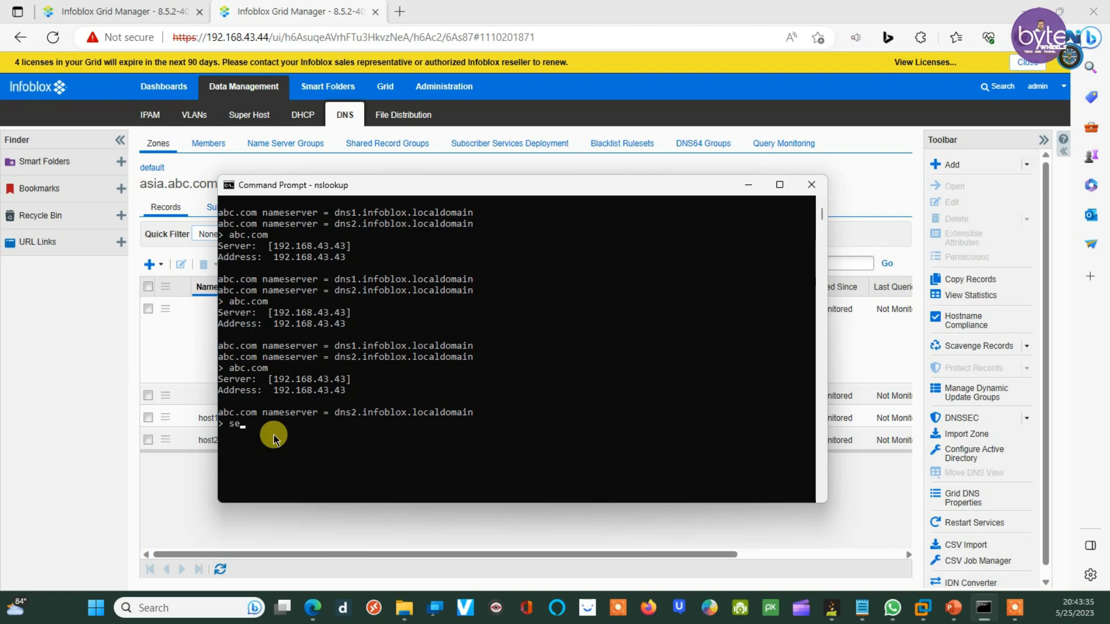
type("t type=a")
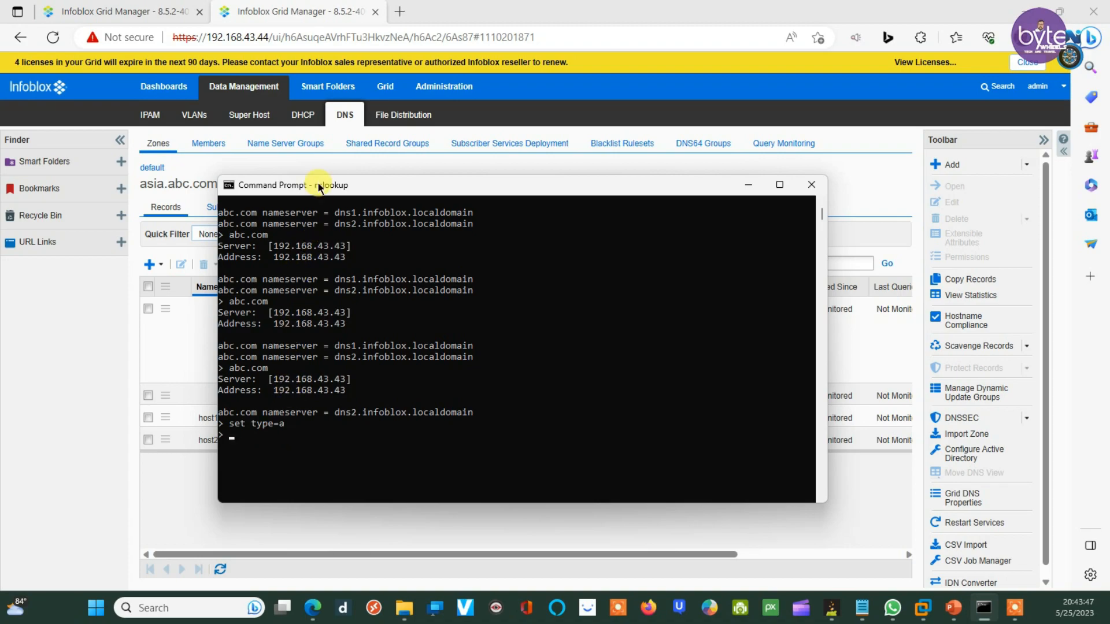
left_click_drag(318, 185, 551, 231)
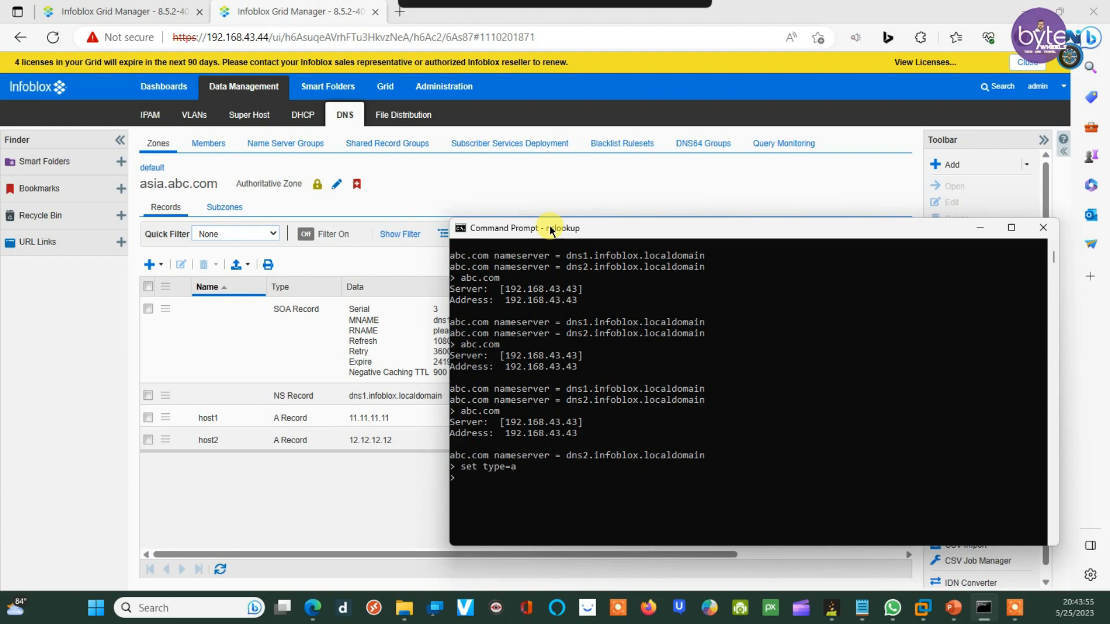
left_click_drag(551, 229, 383, 157)
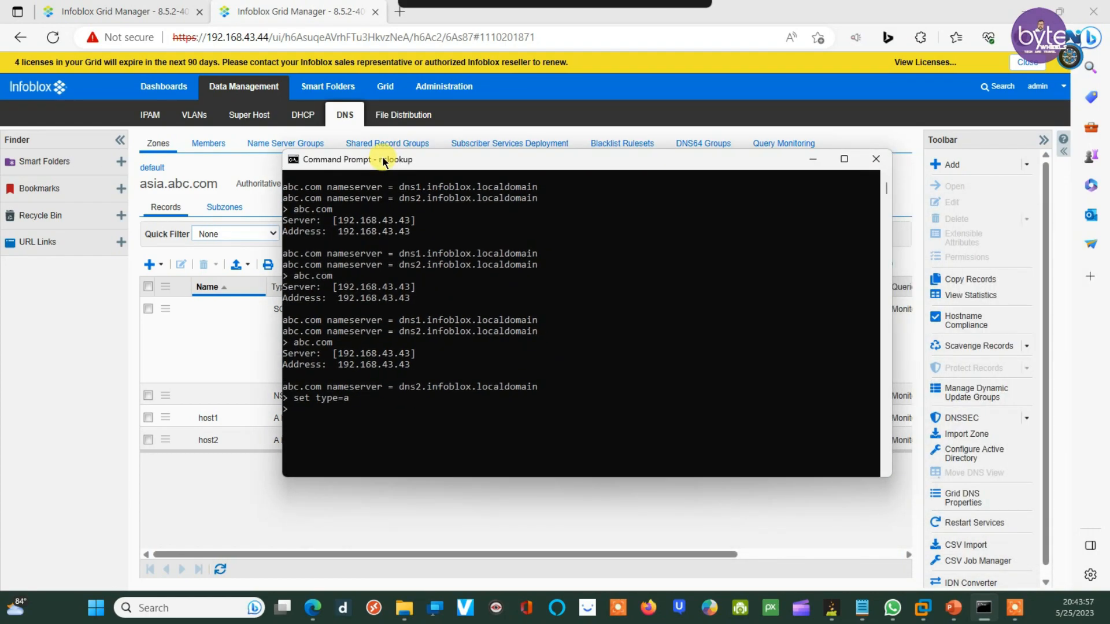
left_click(317, 413)
left_click(307, 413)
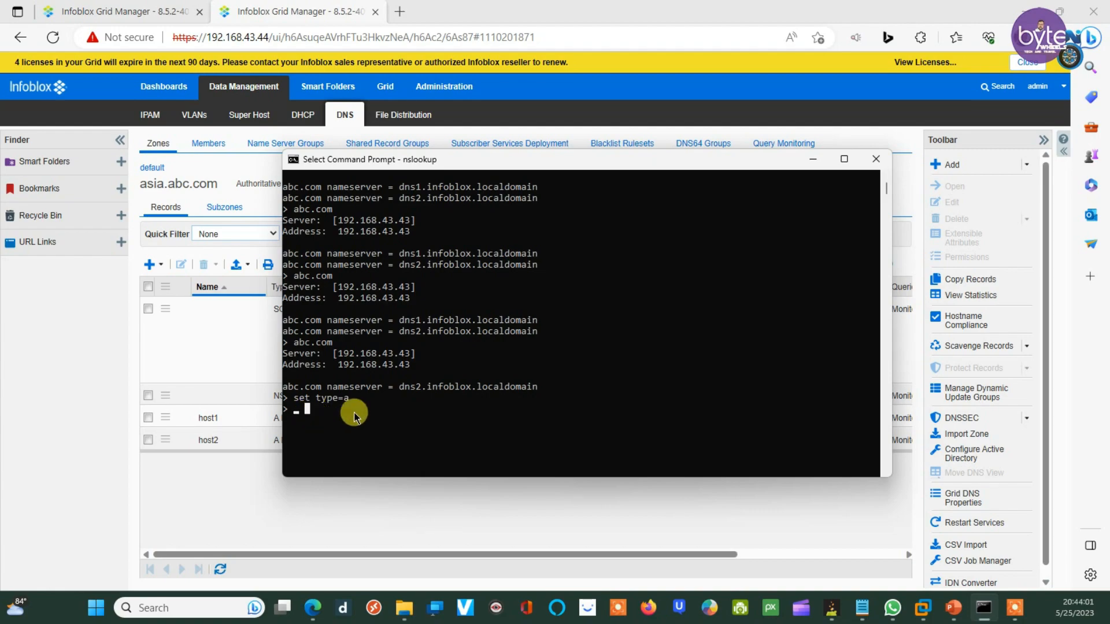
Step: Look up host1.asia.abc.com, note the server failure, and return to the Infoblox page
type("host1.asia")
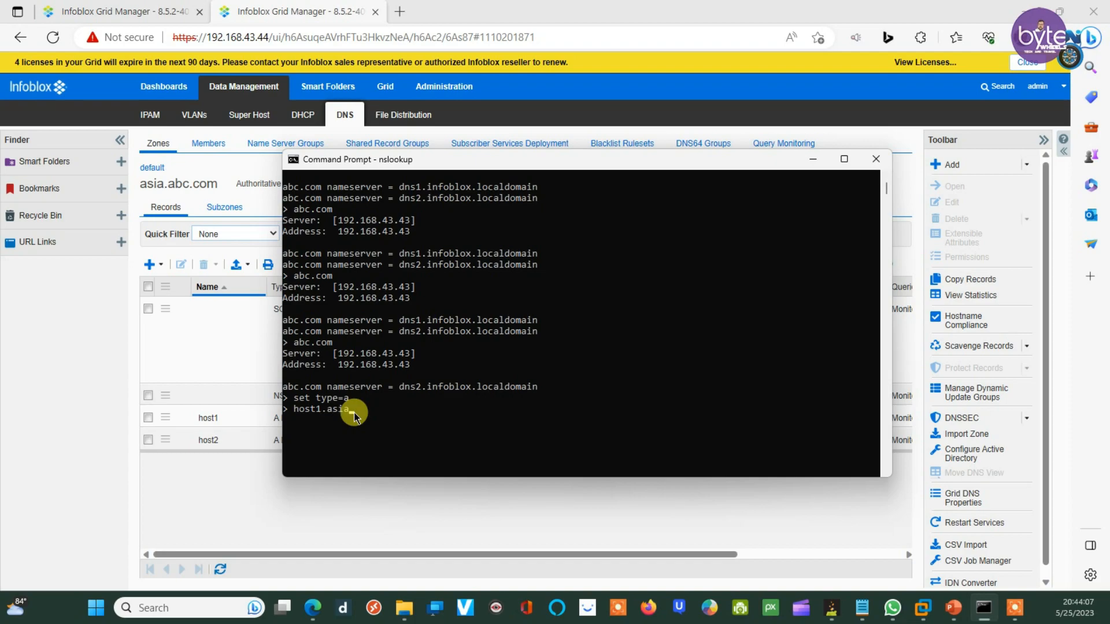
type(".abc.com")
key("Return")
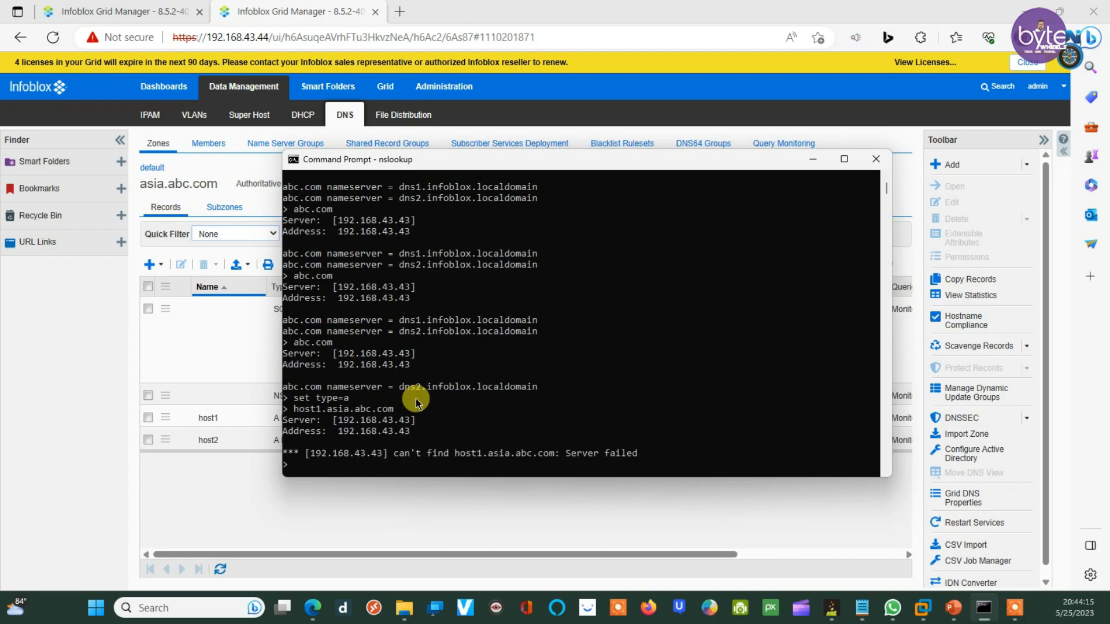
scroll(415, 400, "down", 2)
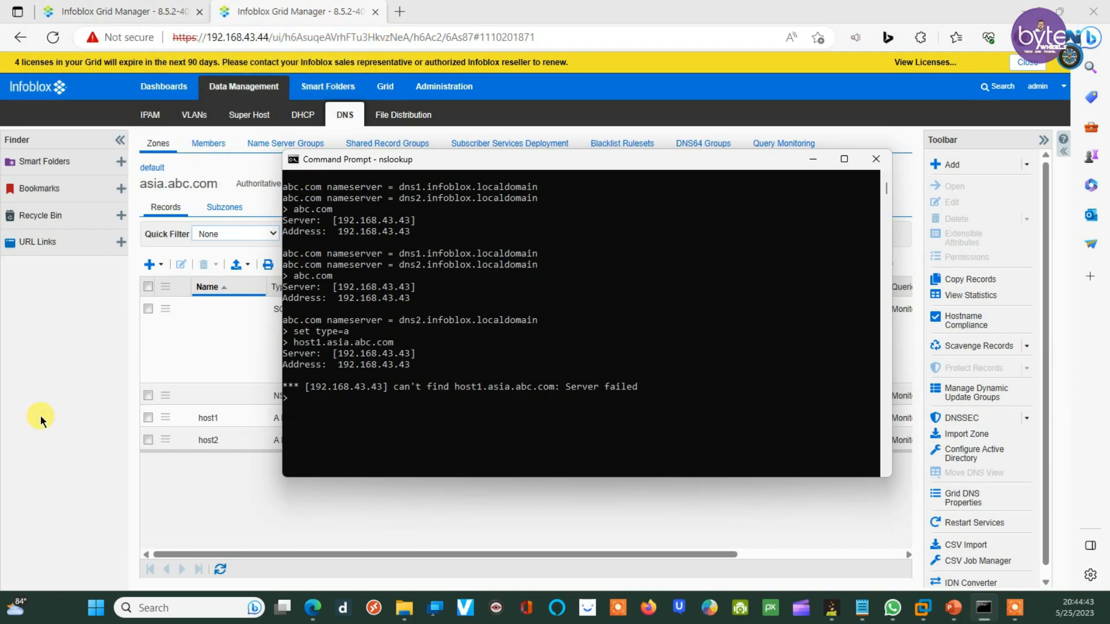
left_click(73, 412)
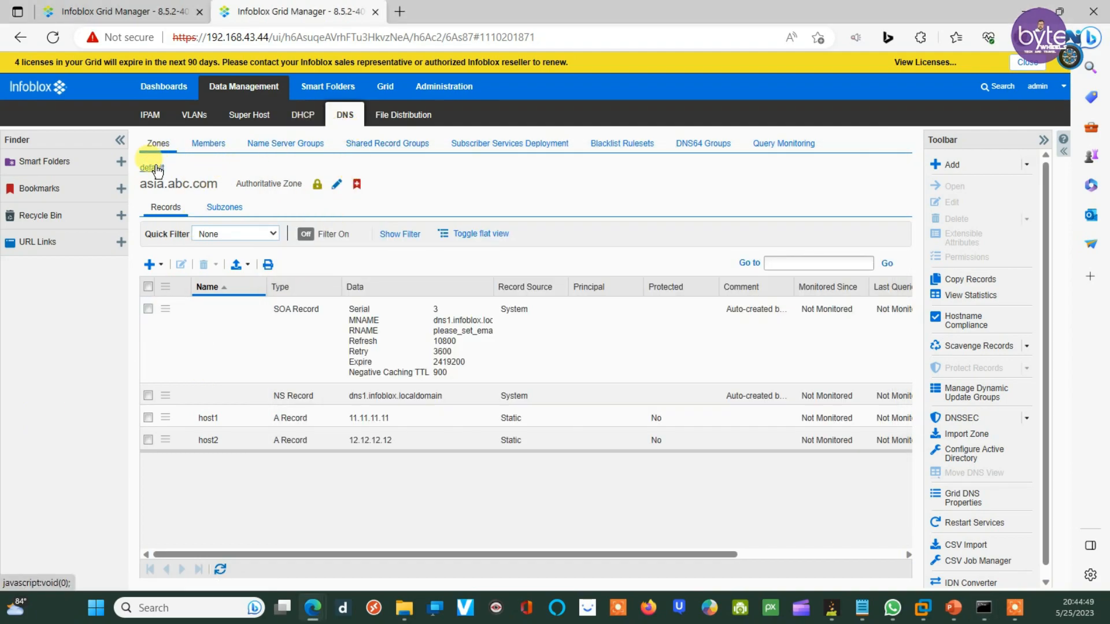
Step: Cancel a new authoritative zone wizard, then show the zone list on the 192.168.43.43 grid
left_click(157, 144)
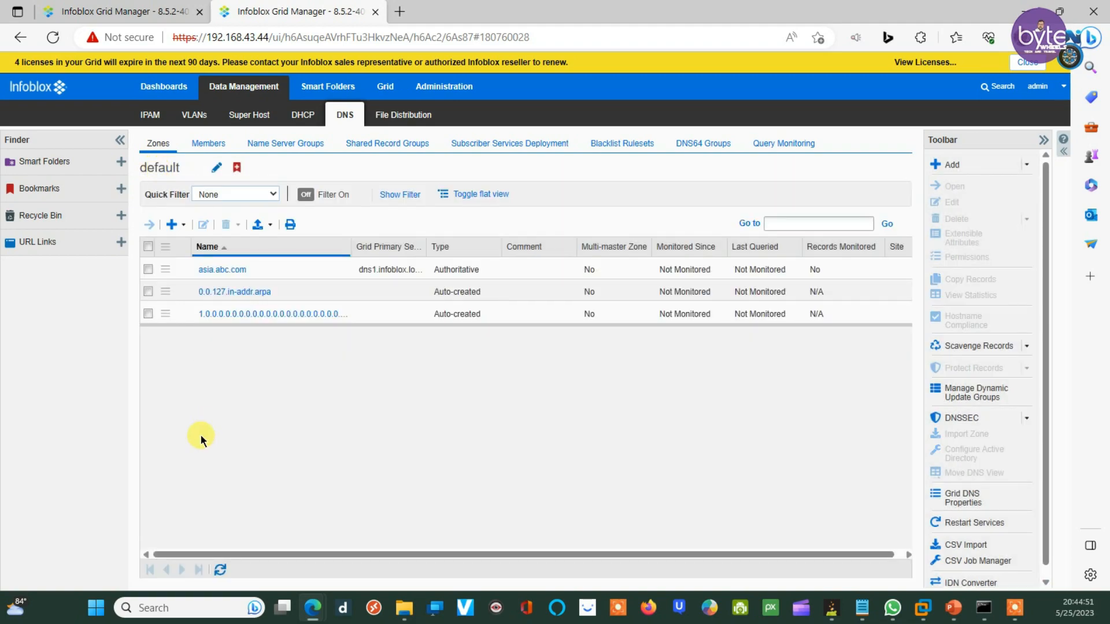
left_click(182, 224)
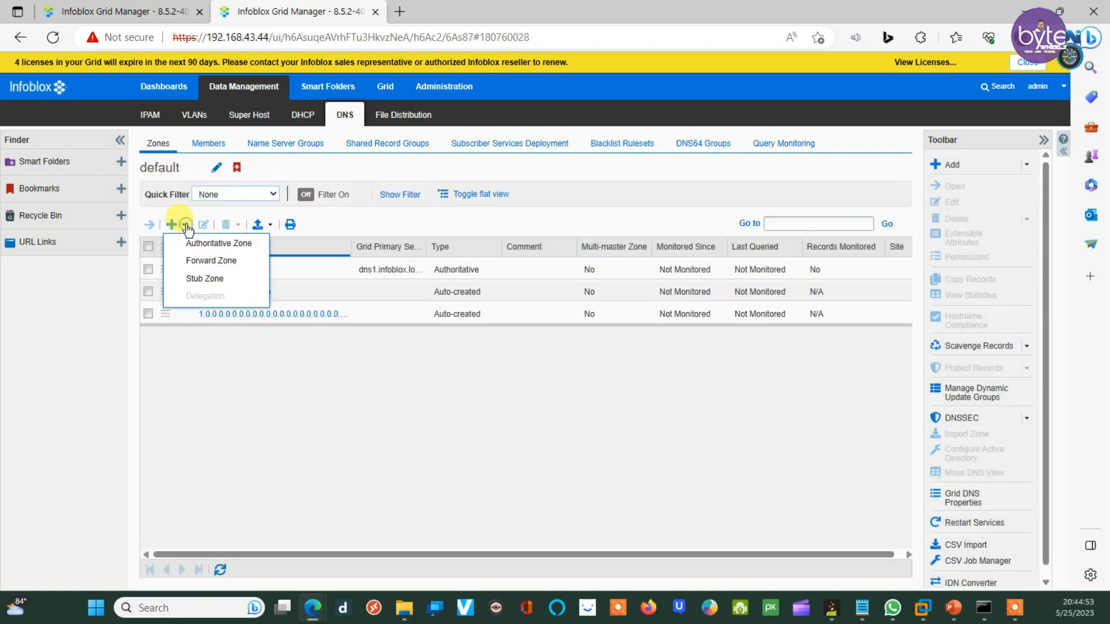
left_click(196, 243)
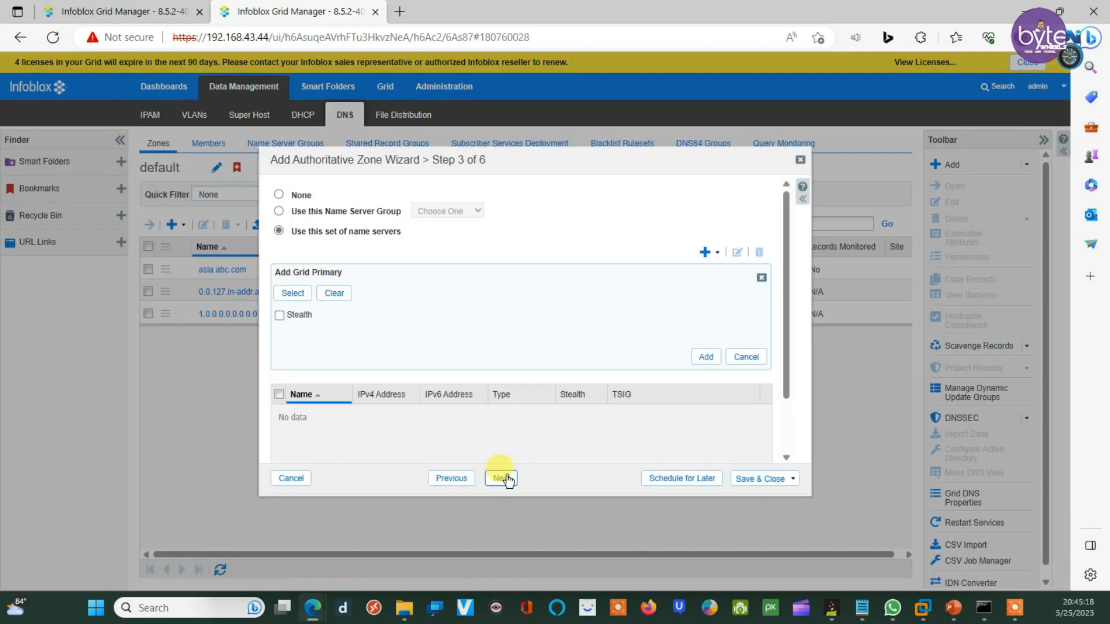
left_click(800, 160)
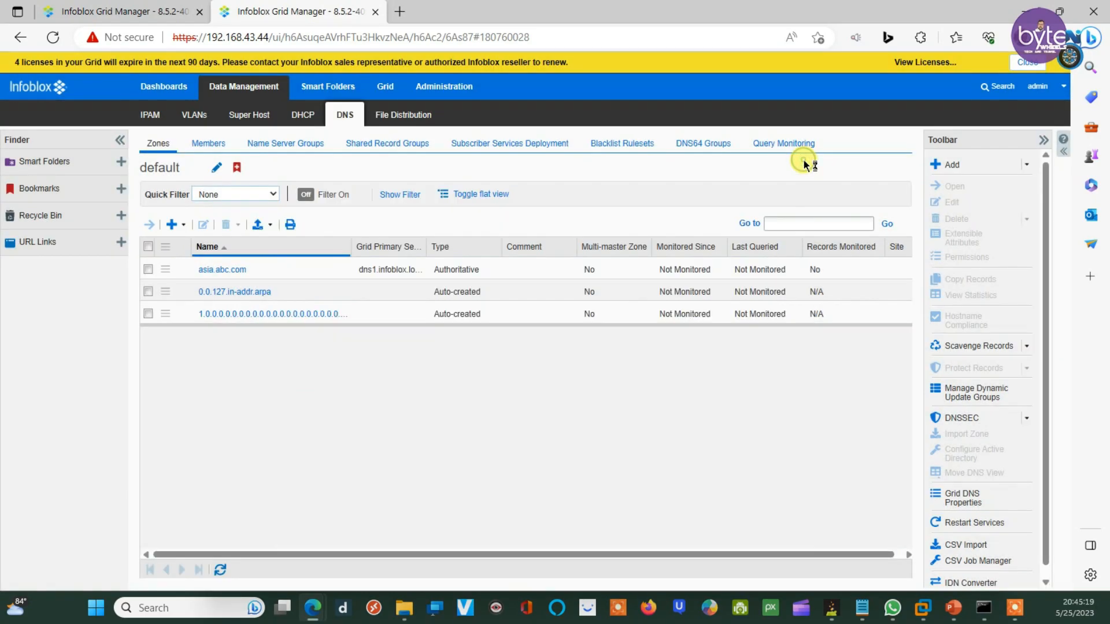
left_click(104, 13)
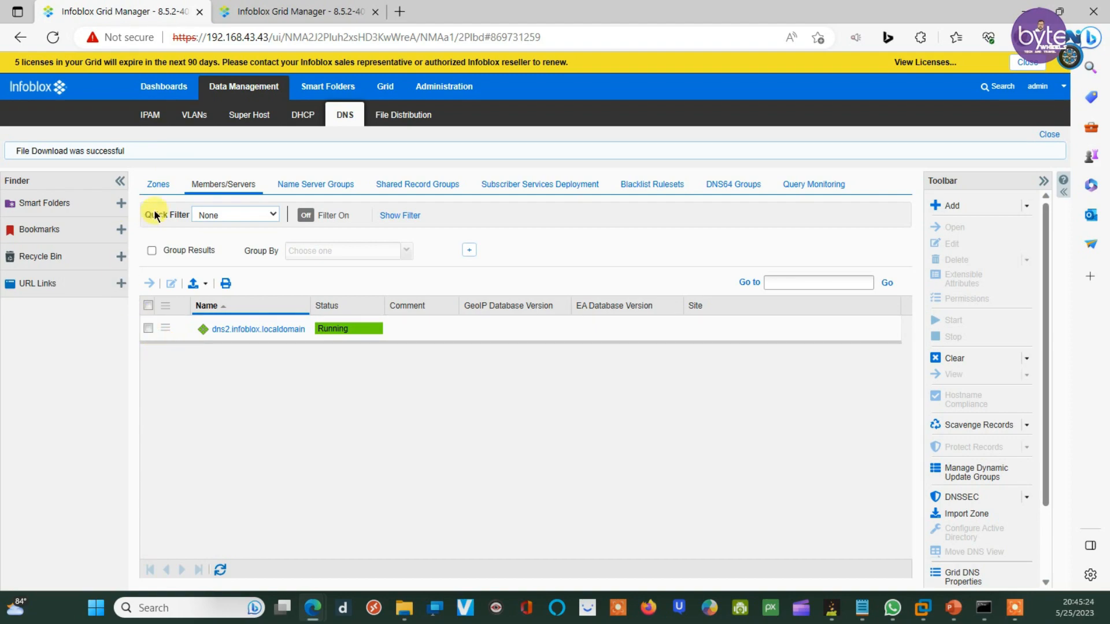
left_click(157, 184)
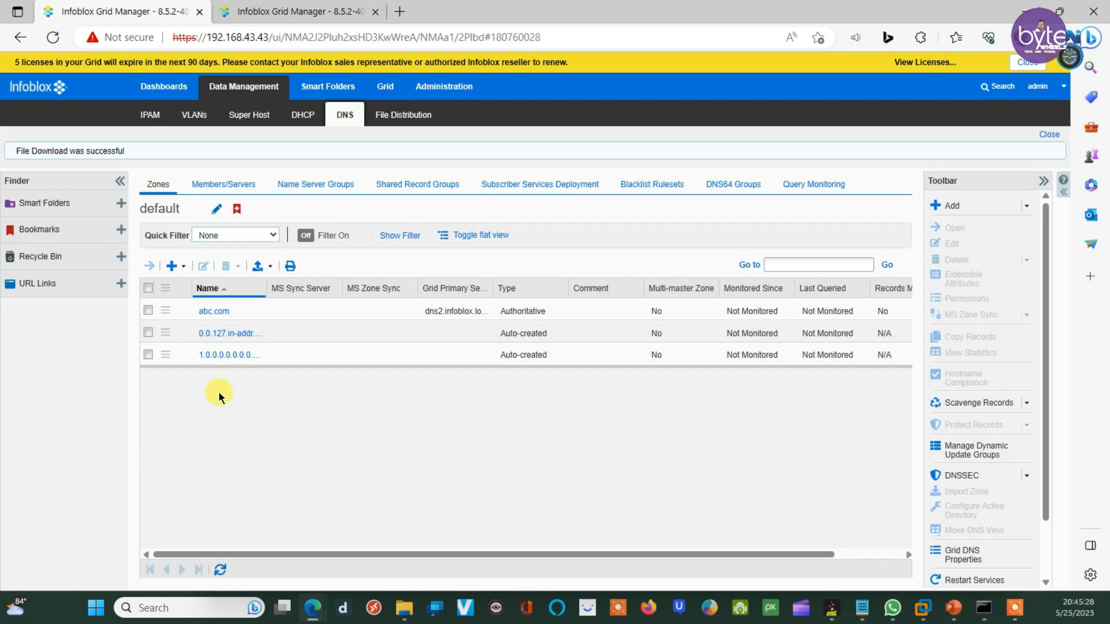
Step: Start a new authoritative zone named infoblox.localdomain
left_click(186, 267)
left_click(200, 286)
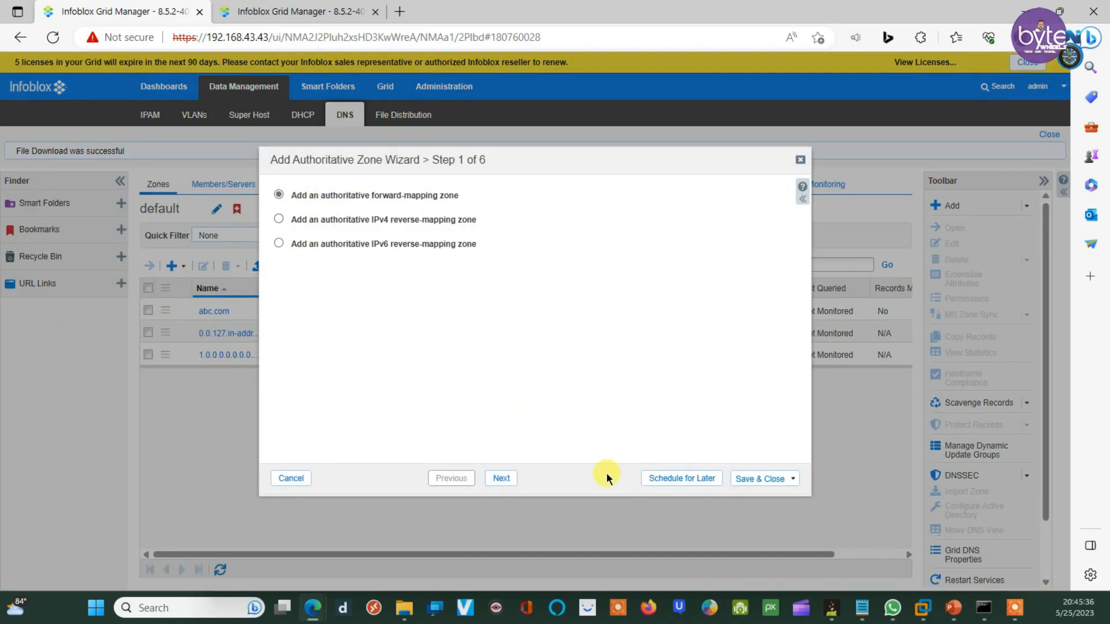
left_click(501, 479)
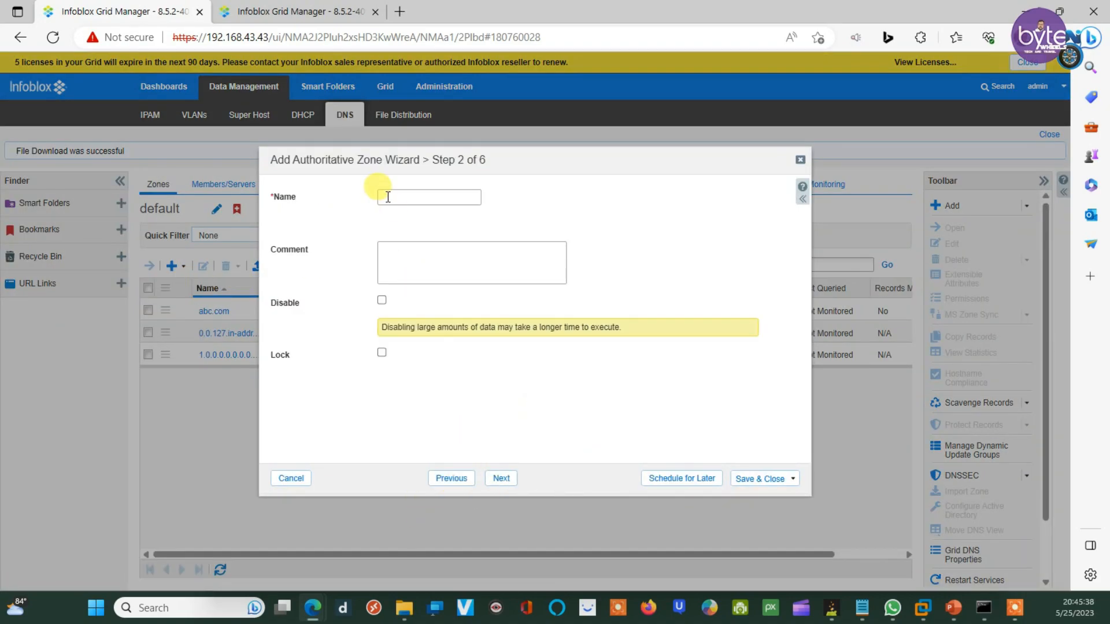
type("infoblox.localdomain")
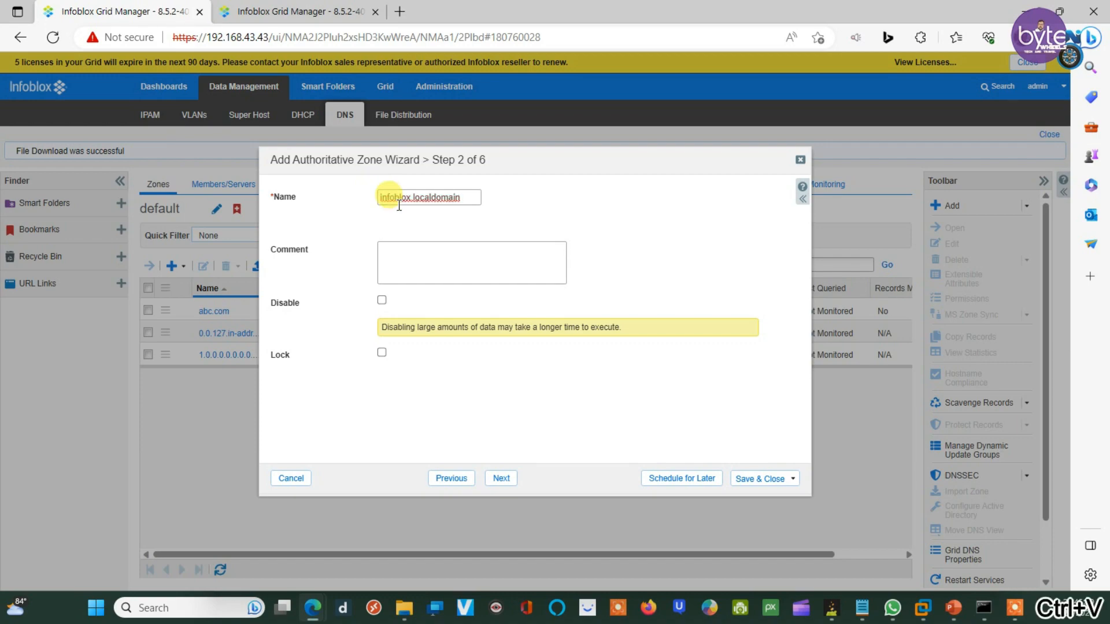
left_click(501, 478)
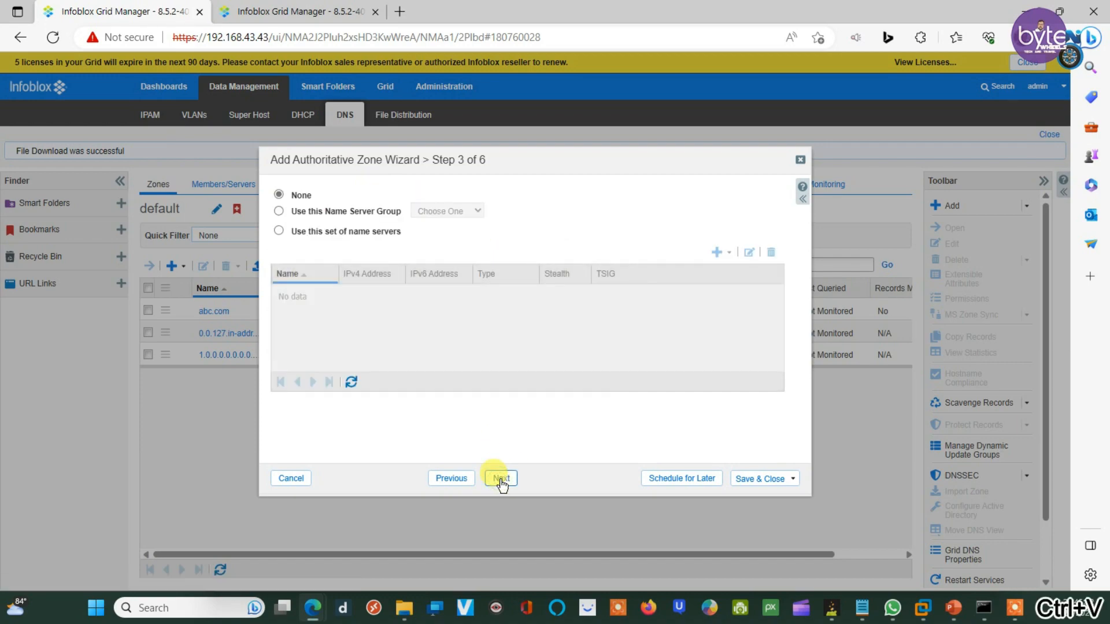
Step: Make dns2.infoblox.localdomain the zone's Grid Primary and save the zone
left_click(295, 232)
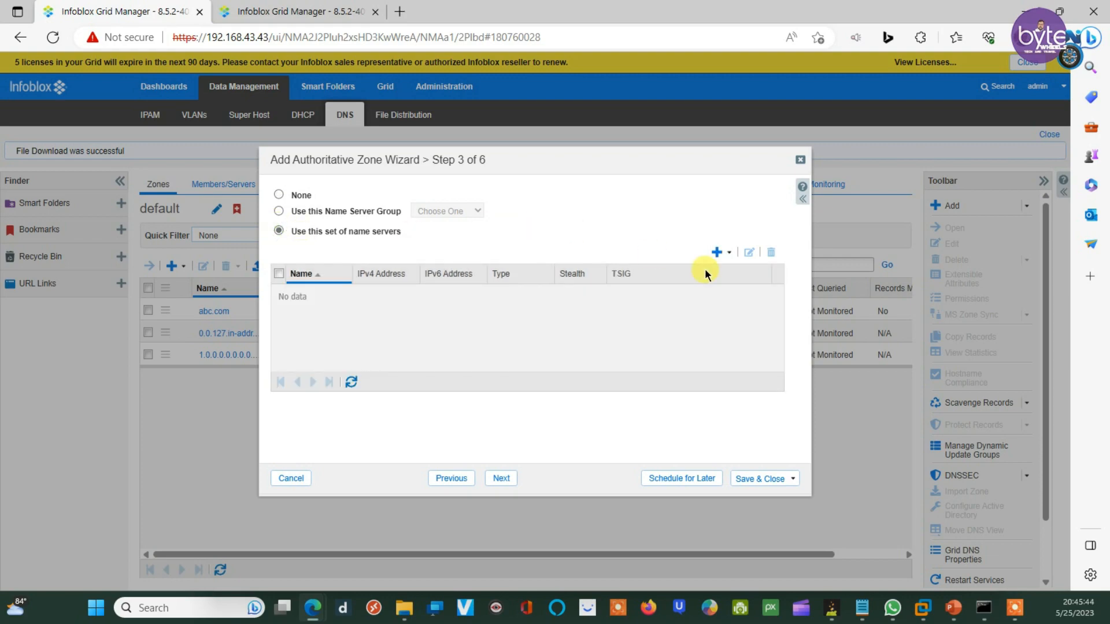
left_click(730, 253)
left_click(738, 272)
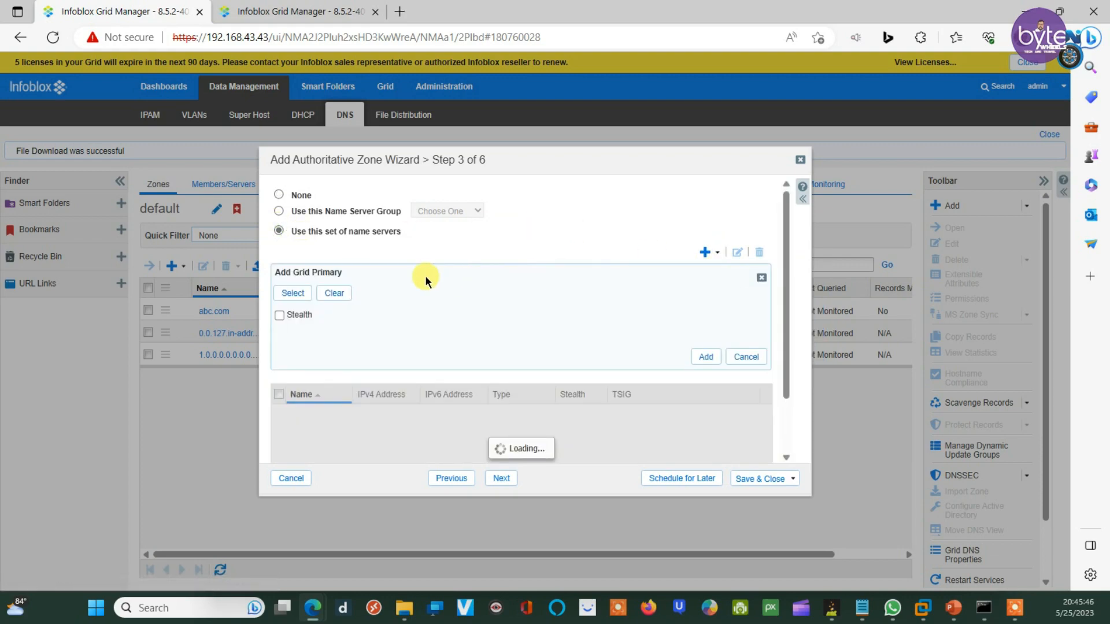
left_click(283, 296)
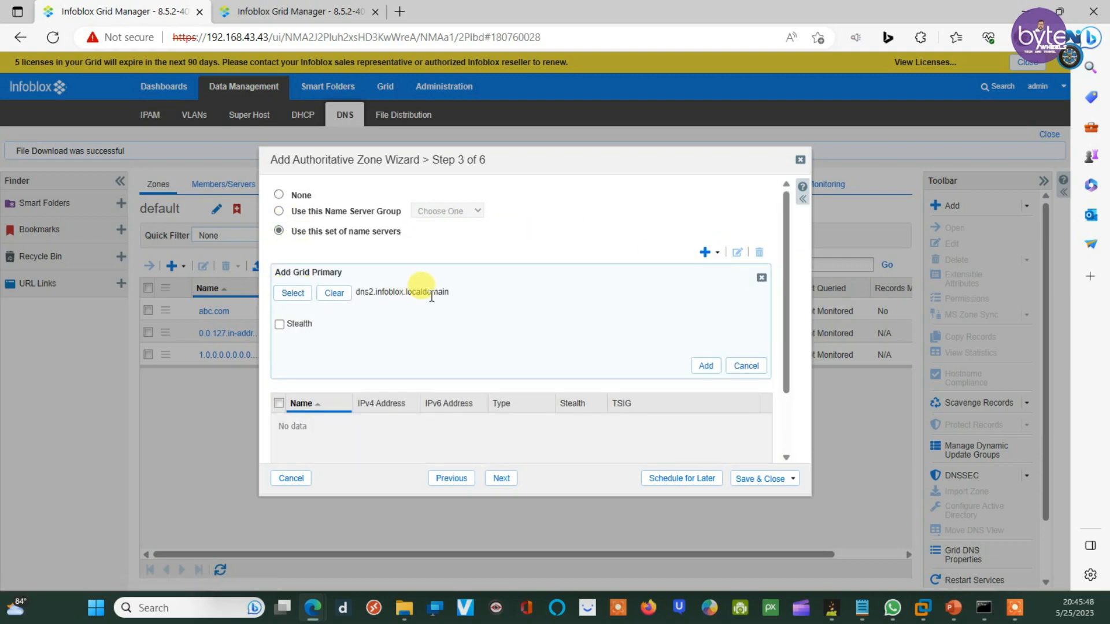
left_click(706, 367)
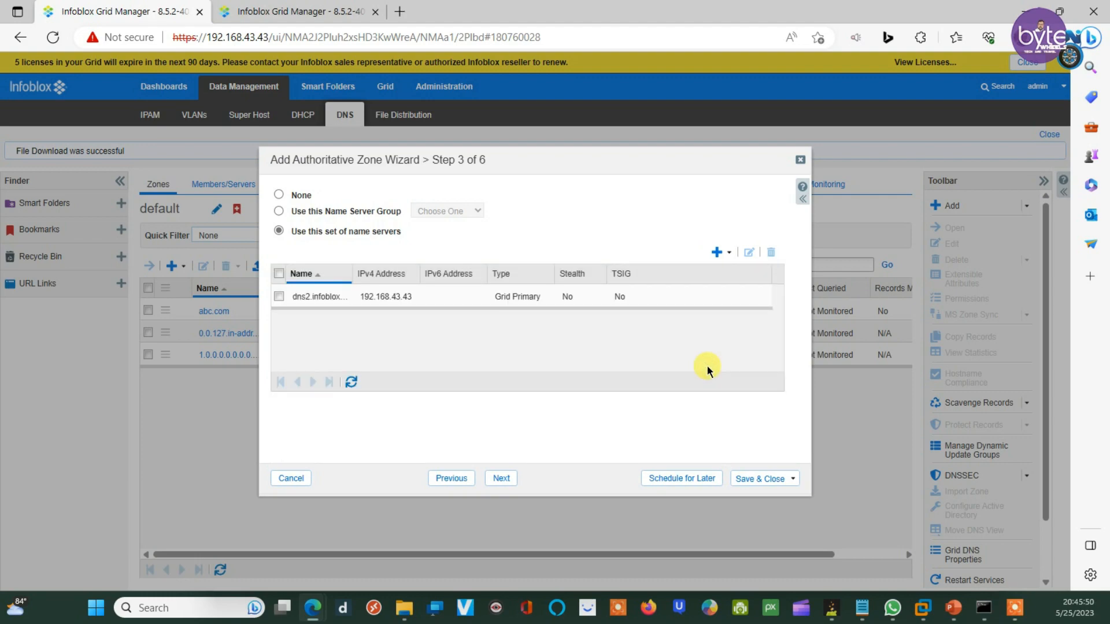
left_click(502, 479)
left_click(512, 479)
left_click(768, 480)
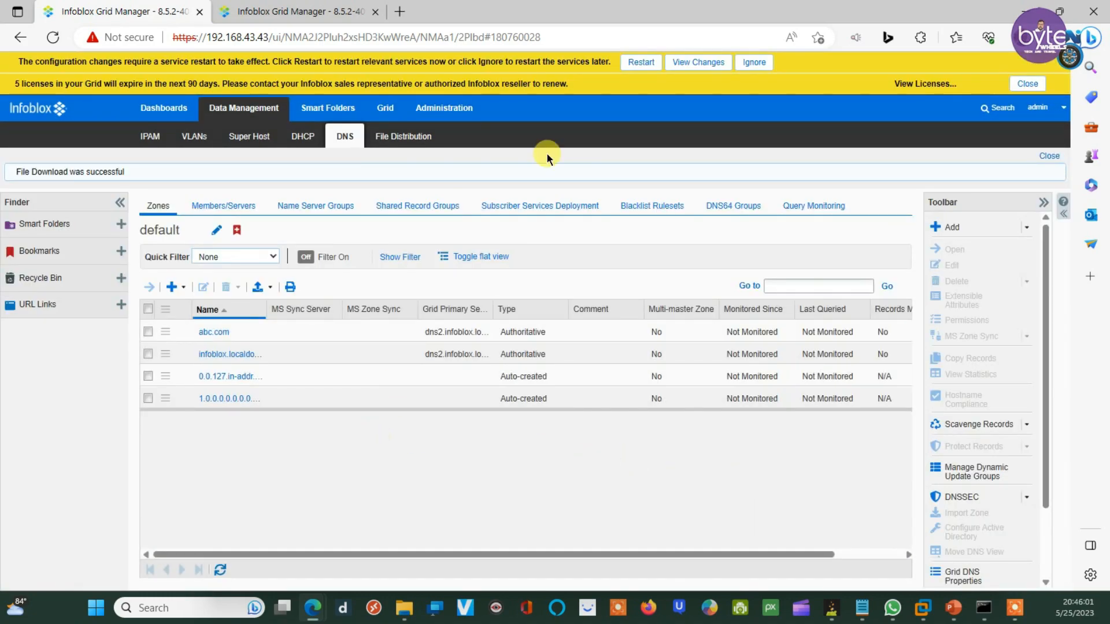
Step: Restart the grid services to apply pending changes, then open the infoblox.localdomain zone's records
left_click(640, 62)
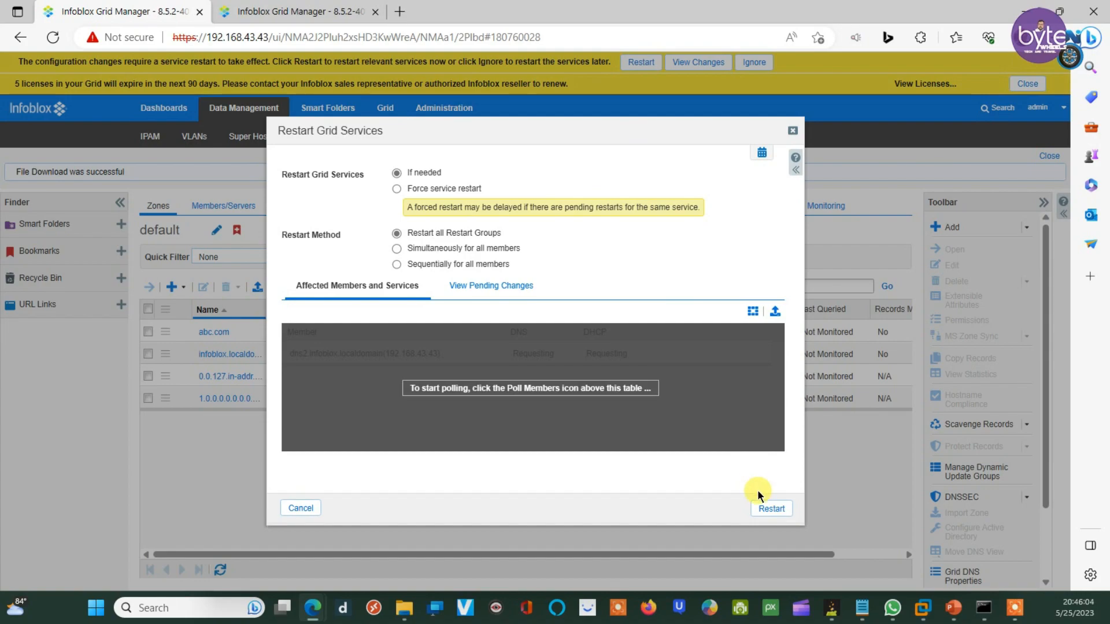
left_click(761, 508)
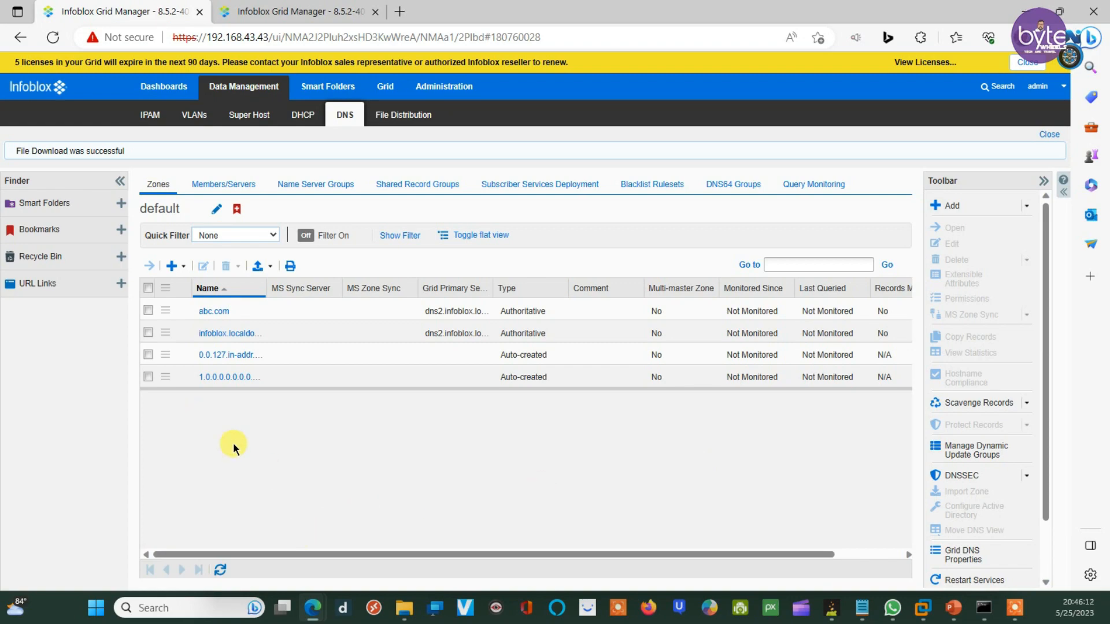
left_click(237, 334)
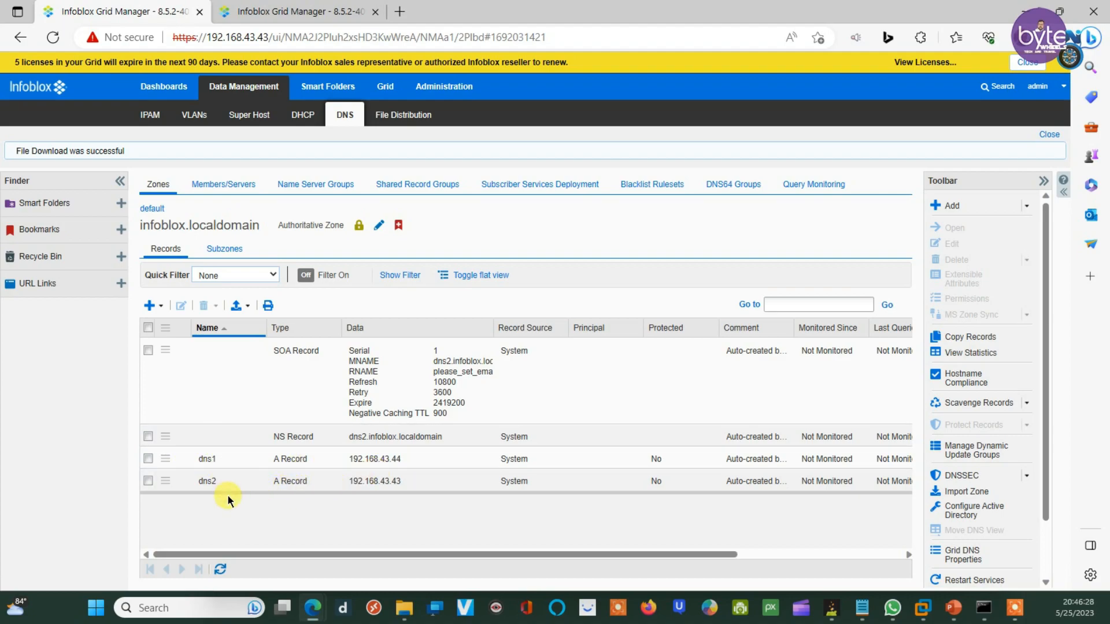
Step: Review the dns1 192.168.43.44 and dns2 192.168.43.43 records, then return to the zone list
double_click(204, 483)
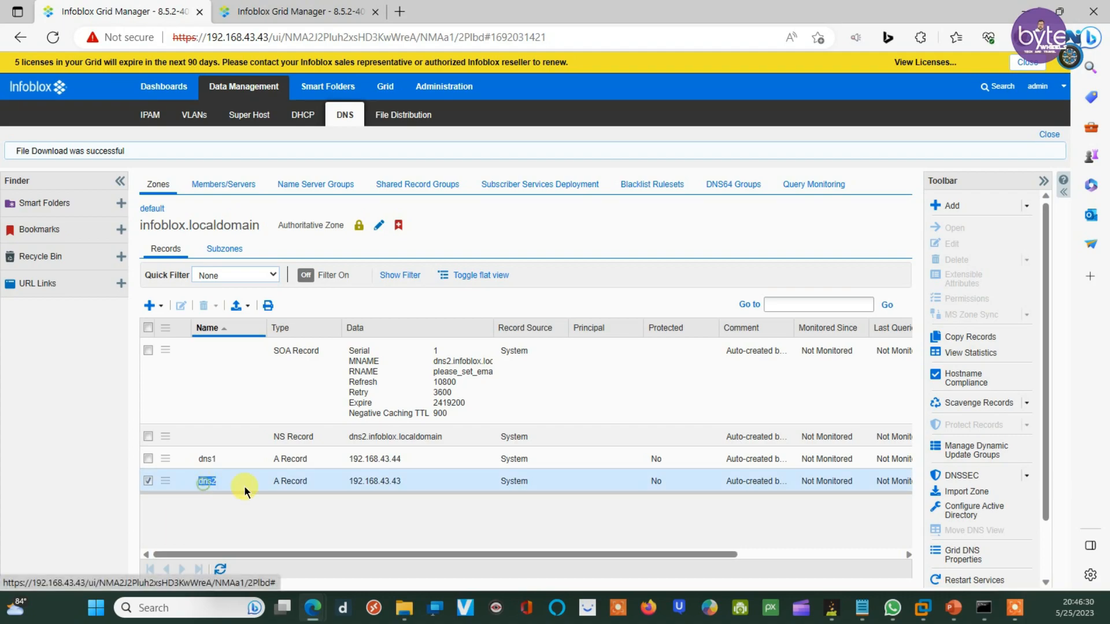
double_click(387, 440)
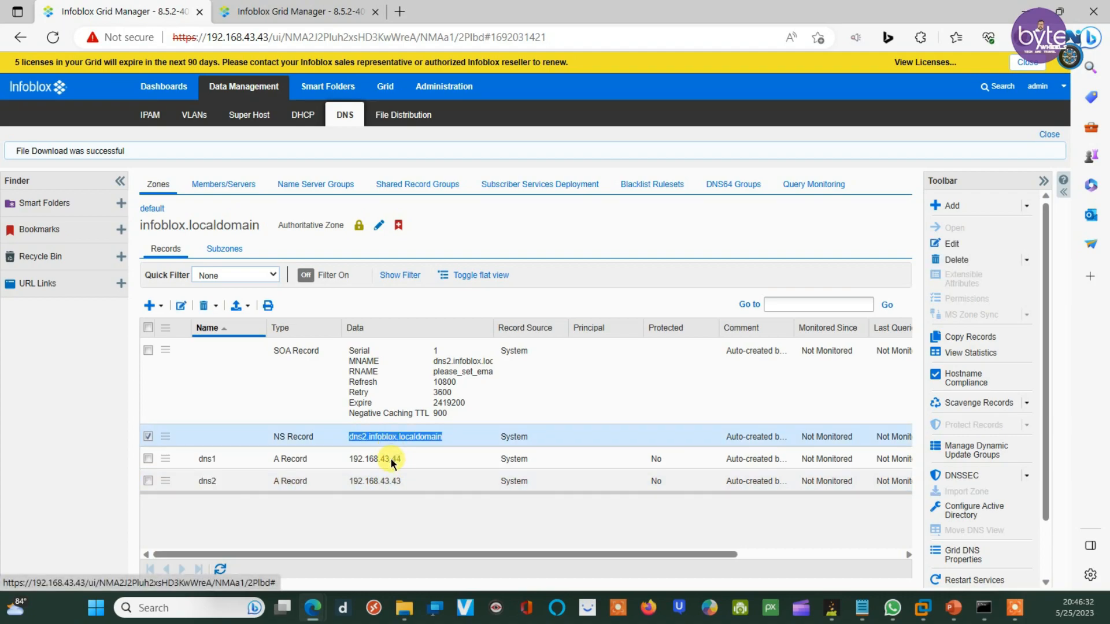
double_click(391, 458)
double_click(386, 479)
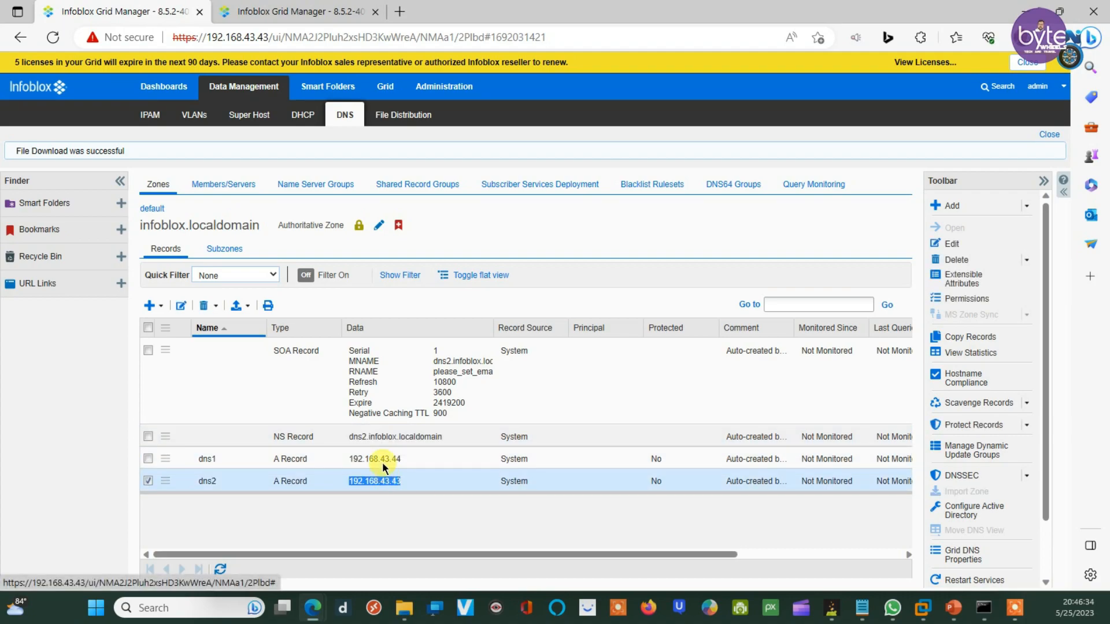
double_click(381, 460)
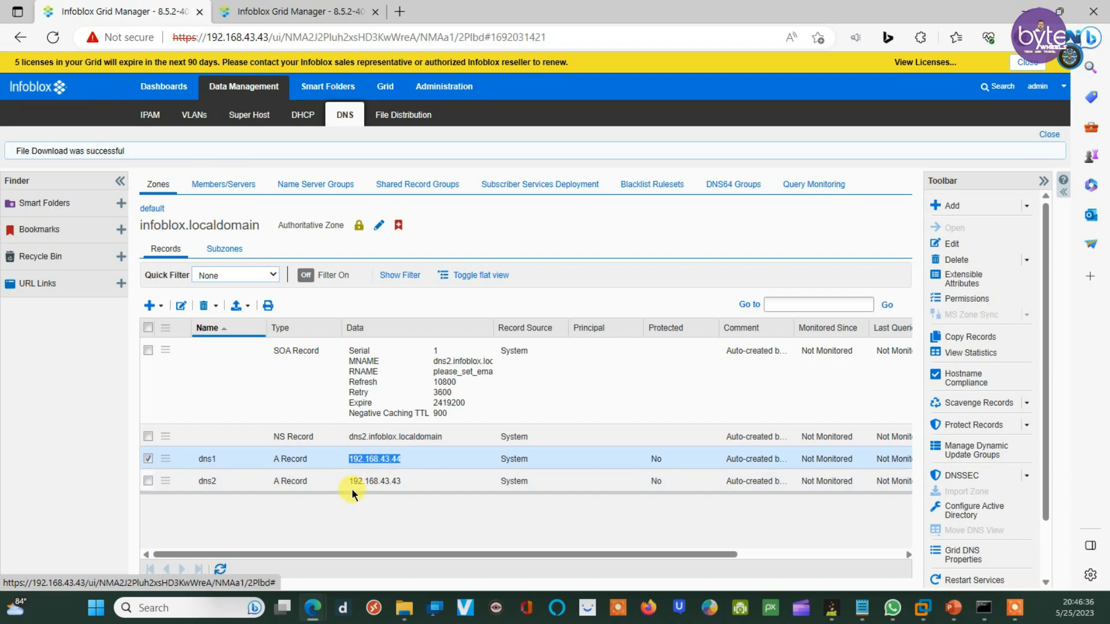
double_click(403, 481)
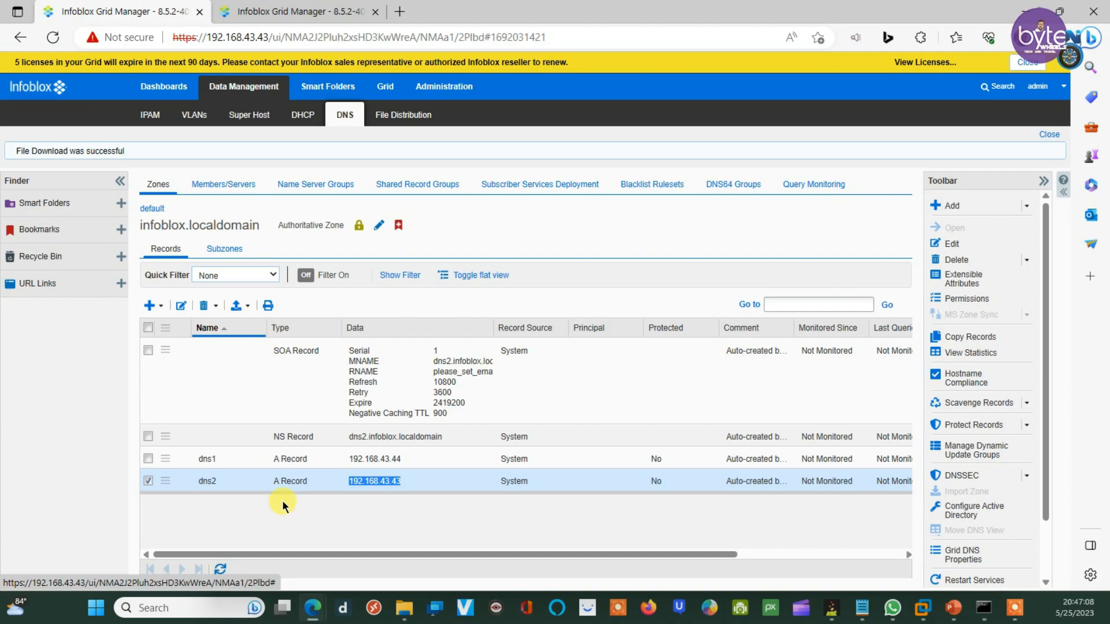
left_click(156, 210)
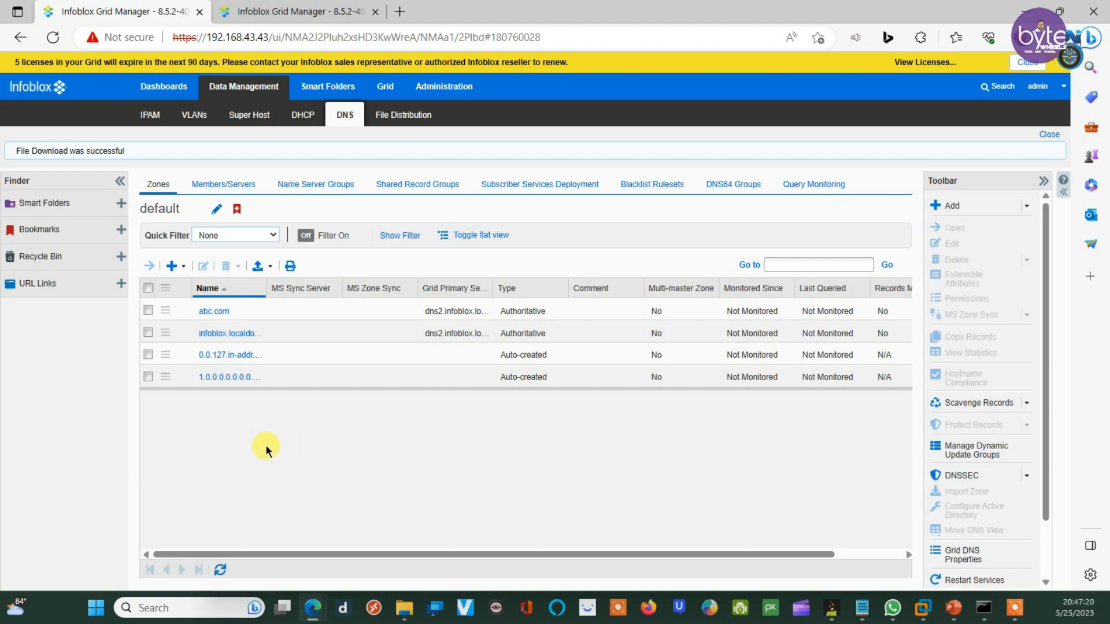
Step: Look up host1.asia.abc.com in the nslookup console, expecting 11.11.11.11
left_click(984, 607)
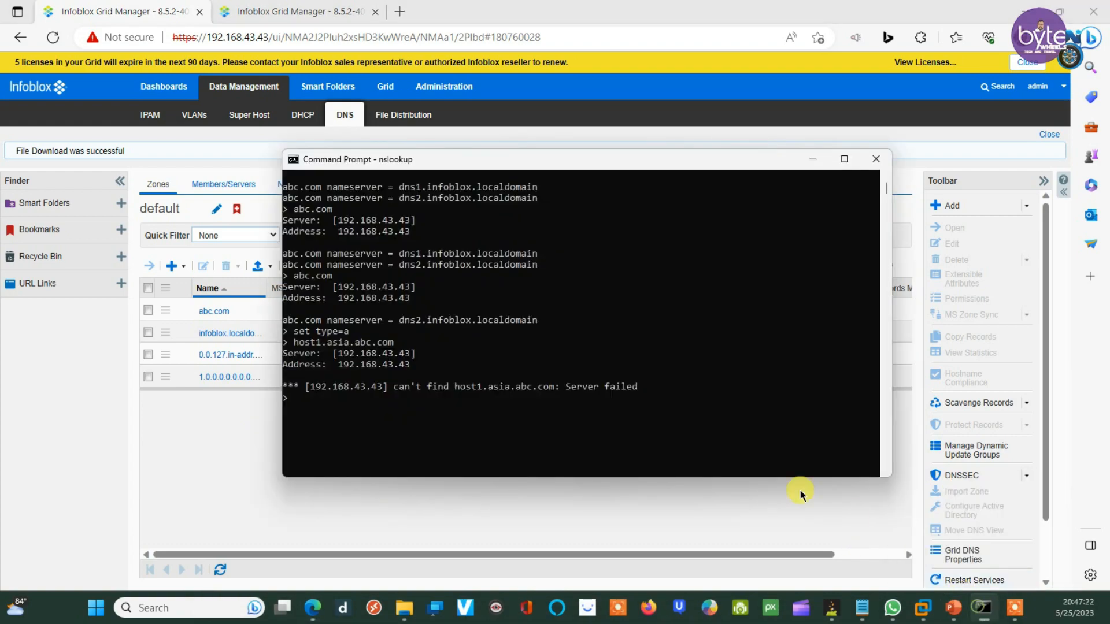
type("host1.asia.abc.com")
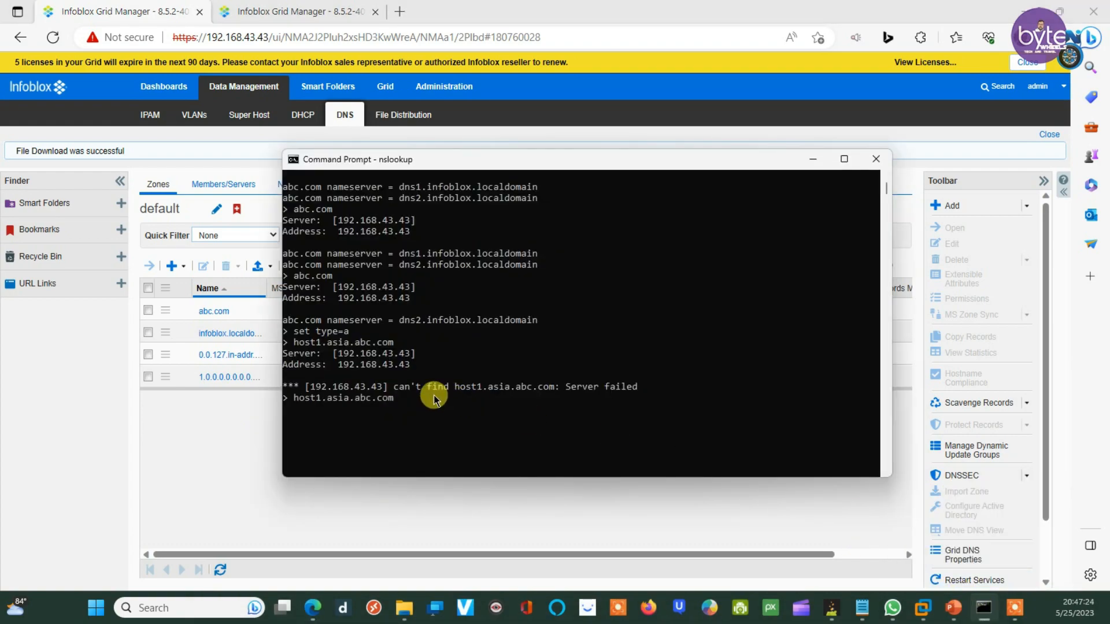
key("Return")
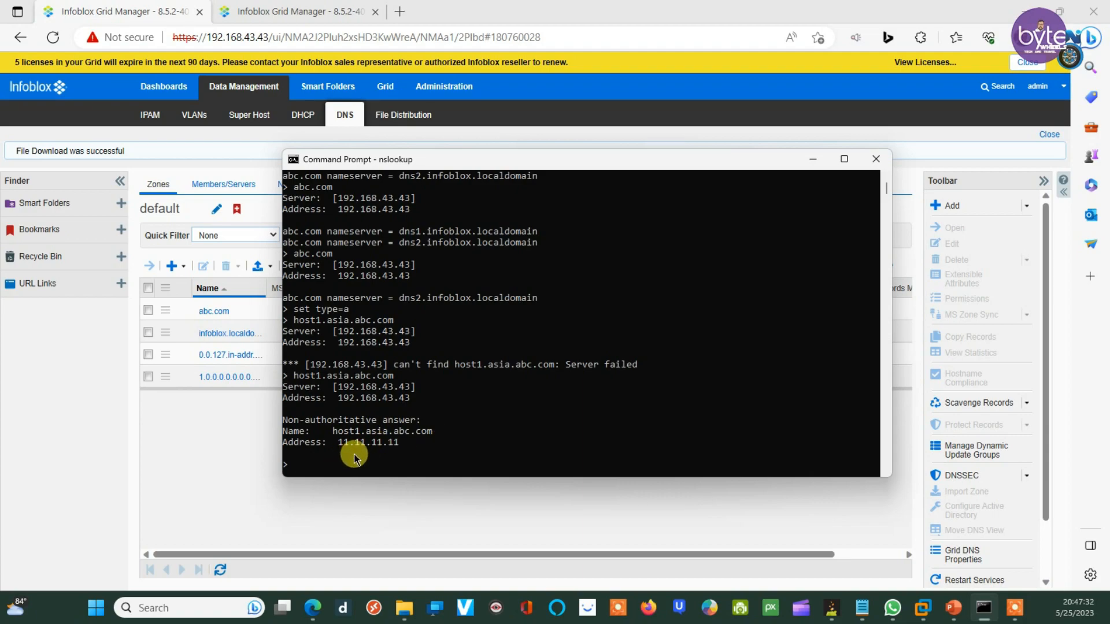
Step: Look up host2.asia.abc.com (12.12.12.12) by editing the previous query, then return to Infoblox
key("Up")
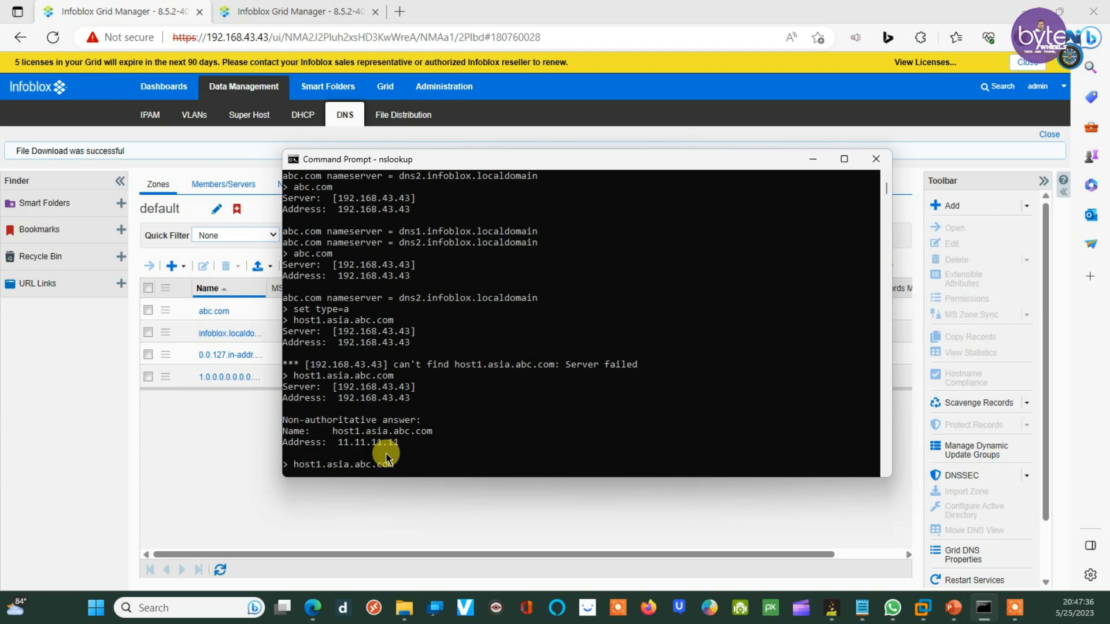
key("Left")
key("Left")
key("Left")
key("Left")
key("Left")
key("Left")
key("Left")
key("Left")
key("Left")
key("Left")
key("Left")
key("Left")
key("Left")
key("BackSpace")
type("2")
key("Return")
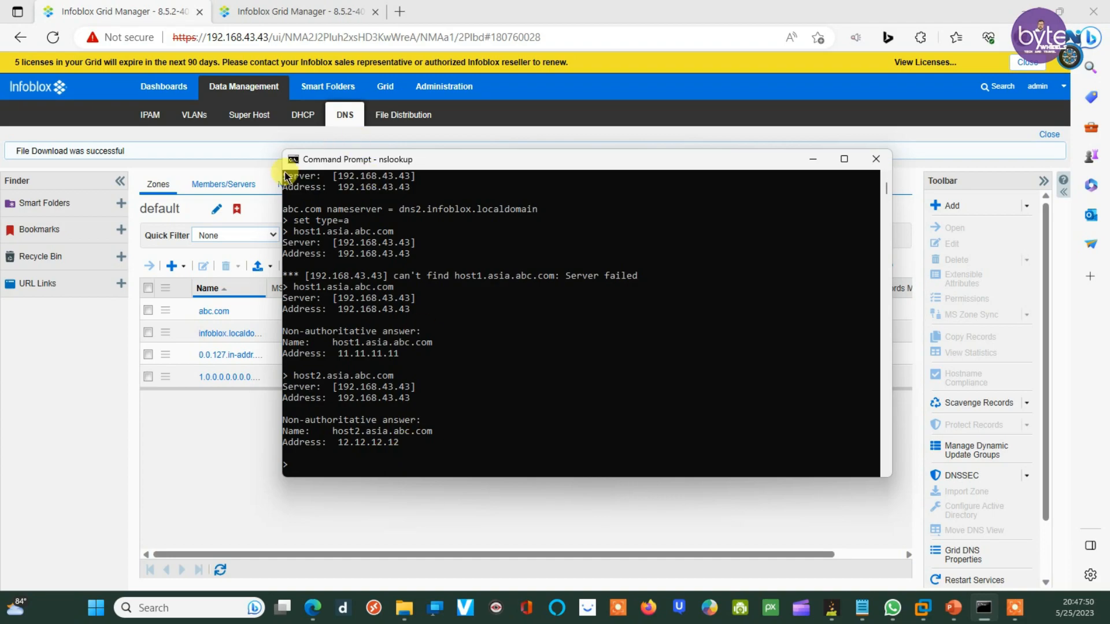
key("alt+Tab")
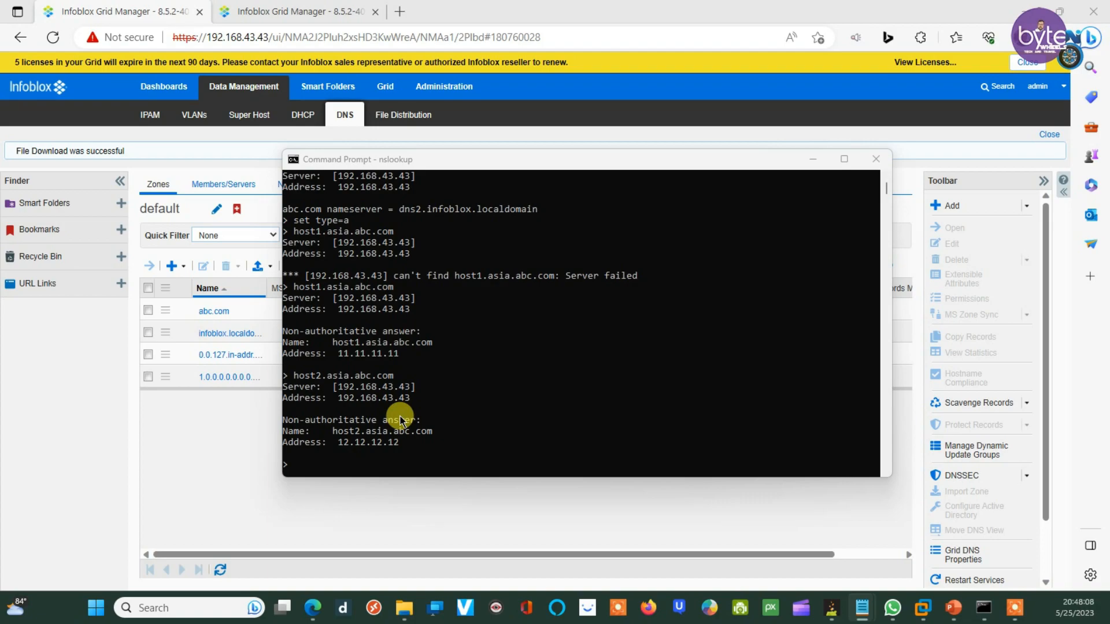
left_click(1011, 614)
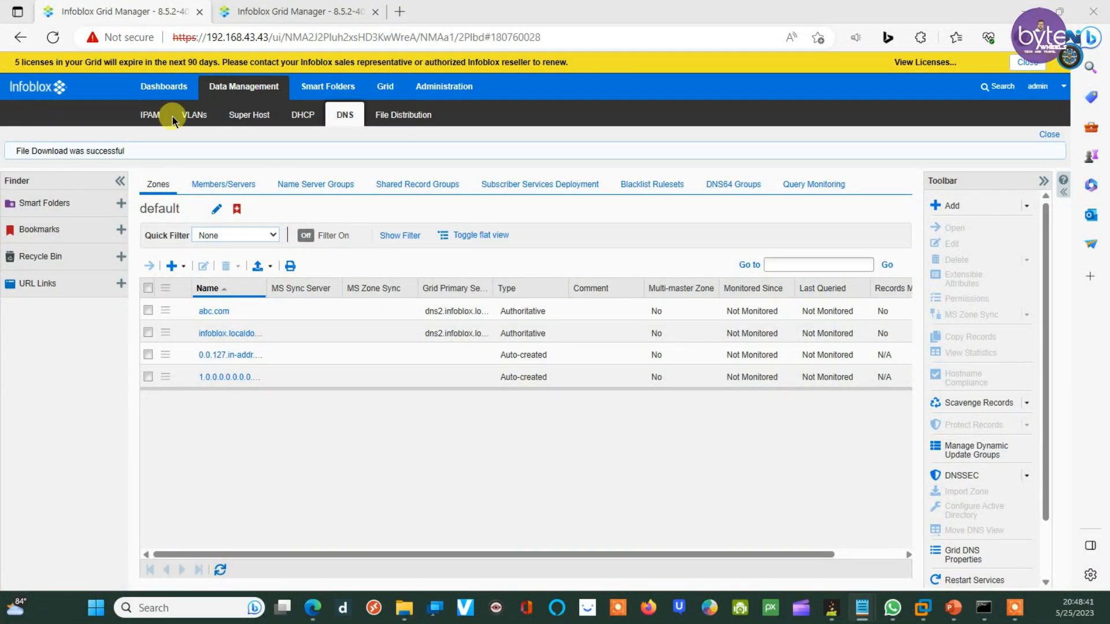
Step: Delete the infoblox.localdomain zone on the 192.168.43.43 grid, confirming both prompts, and restart services
left_click(164, 9)
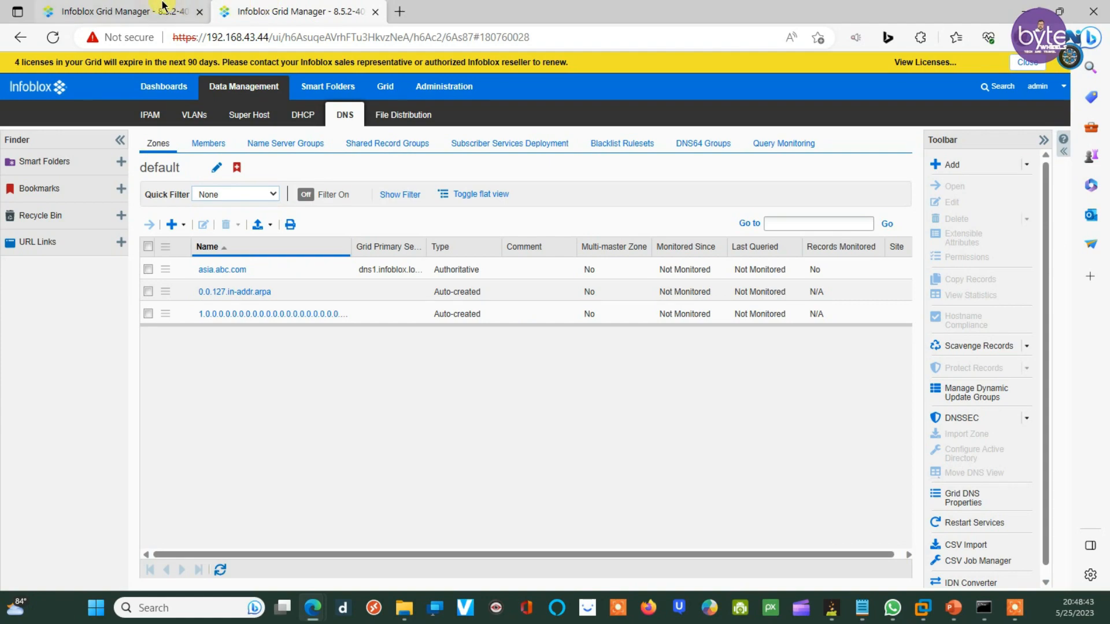
left_click(127, 10)
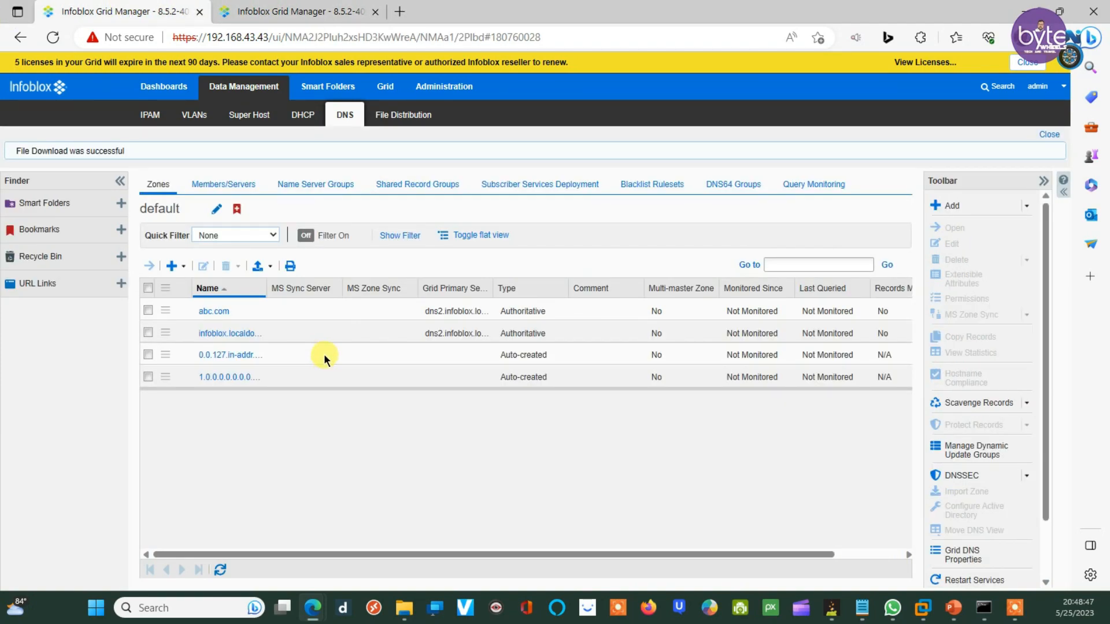
left_click(149, 333)
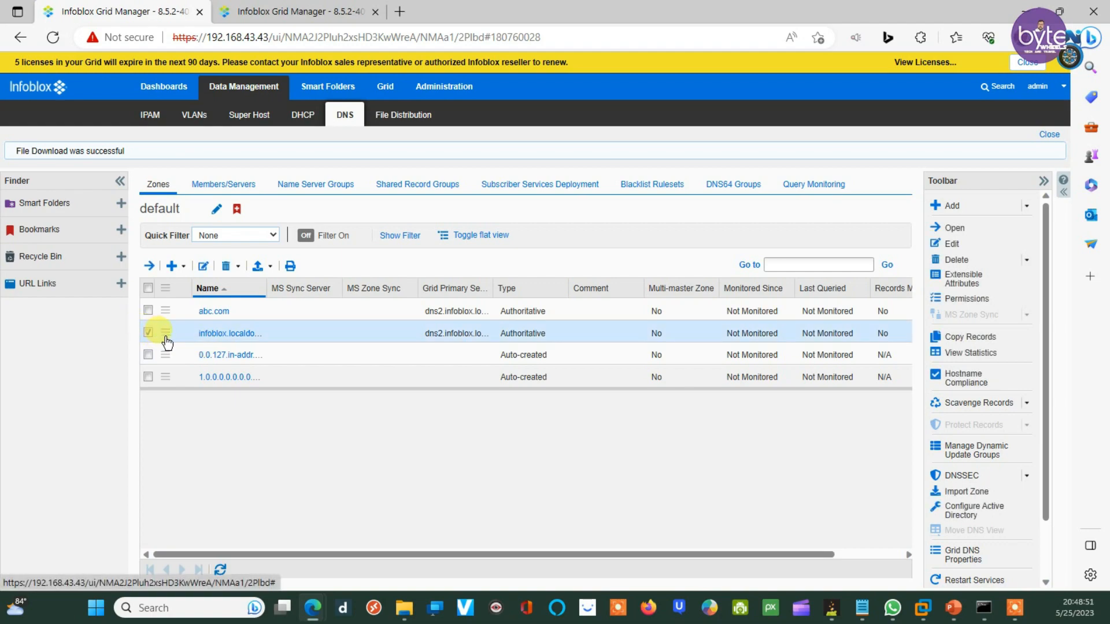
left_click(226, 267)
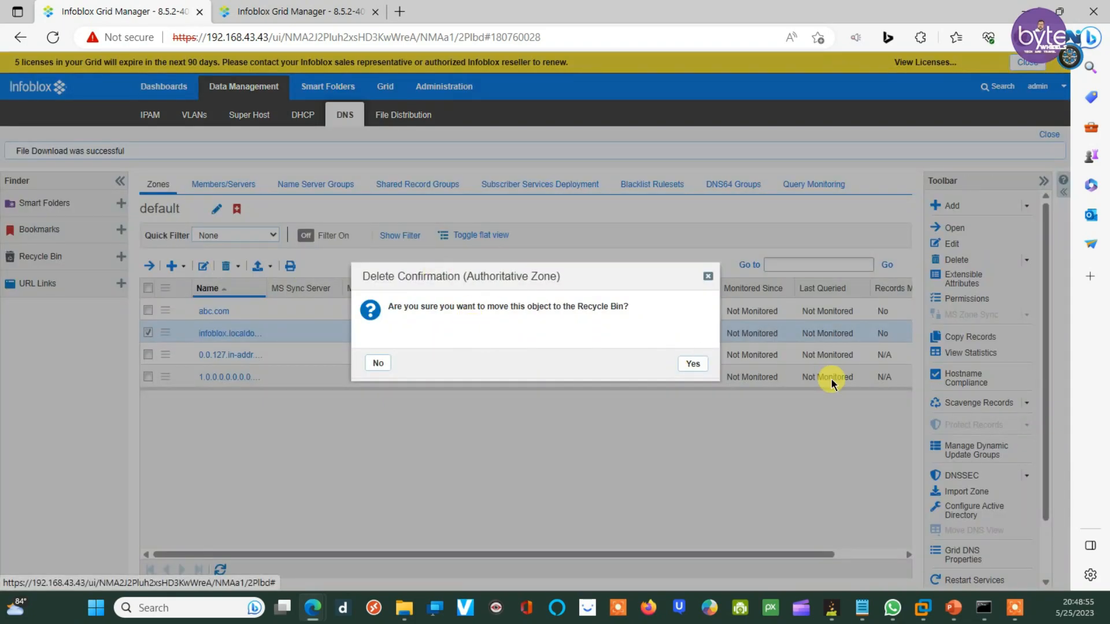
left_click(692, 364)
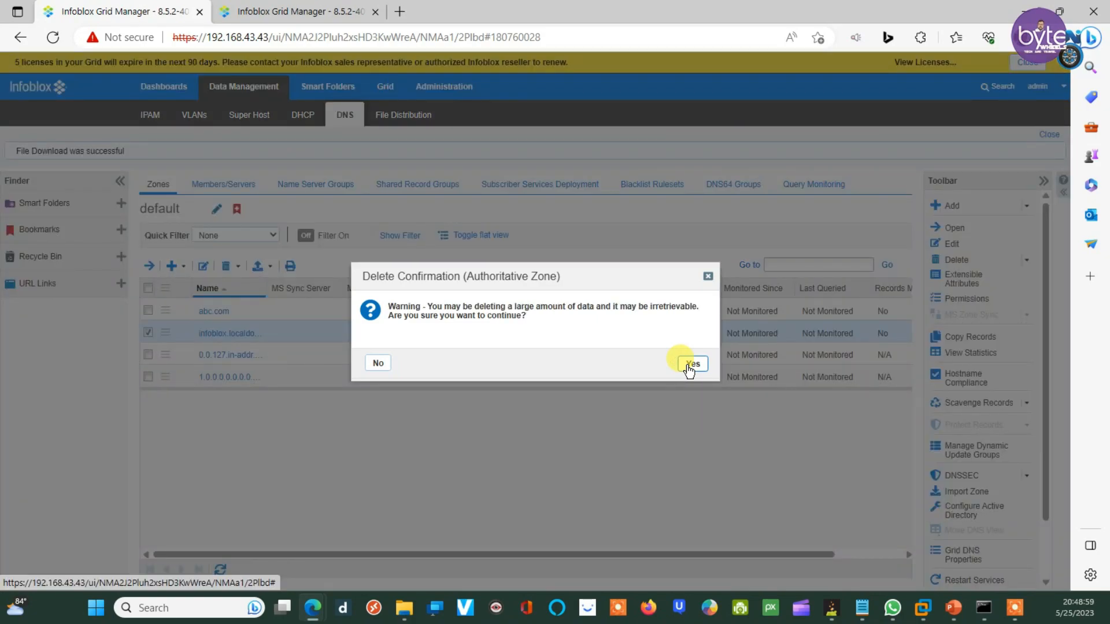
left_click(691, 364)
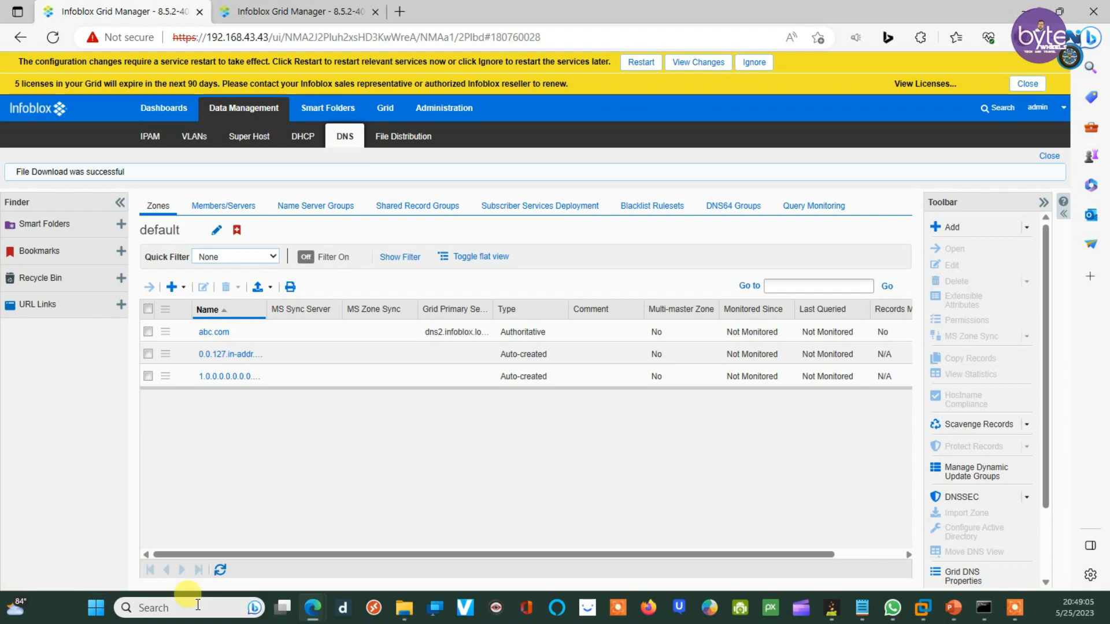
left_click(636, 64)
left_click(760, 511)
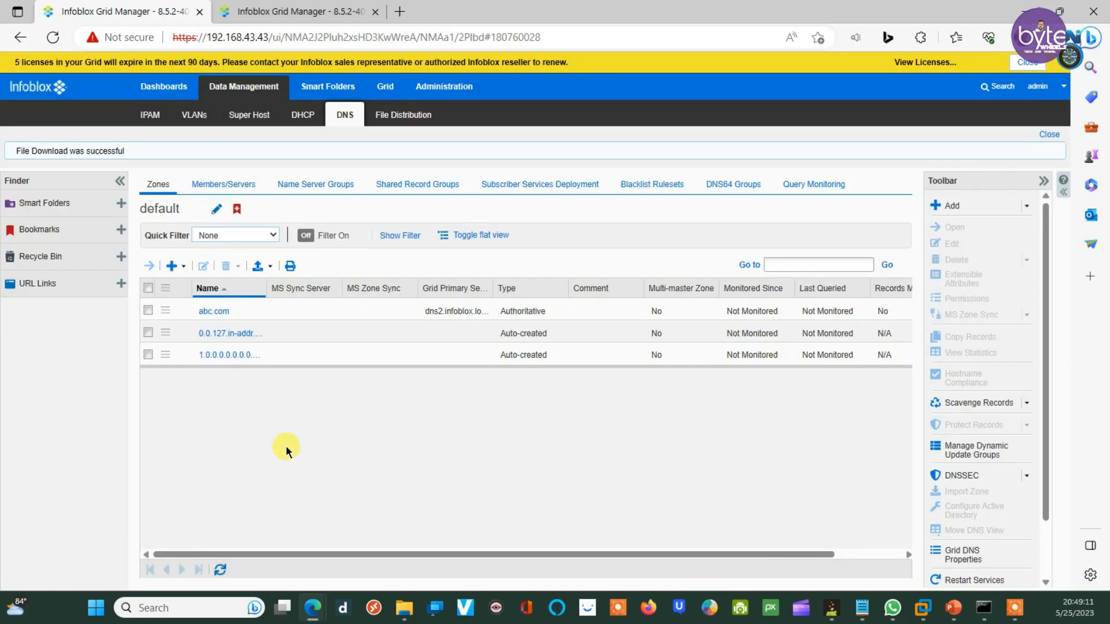
Step: On the 192.168.43.44 grid, begin a forward-mapping authoritative zone for xyz.com
left_click(294, 11)
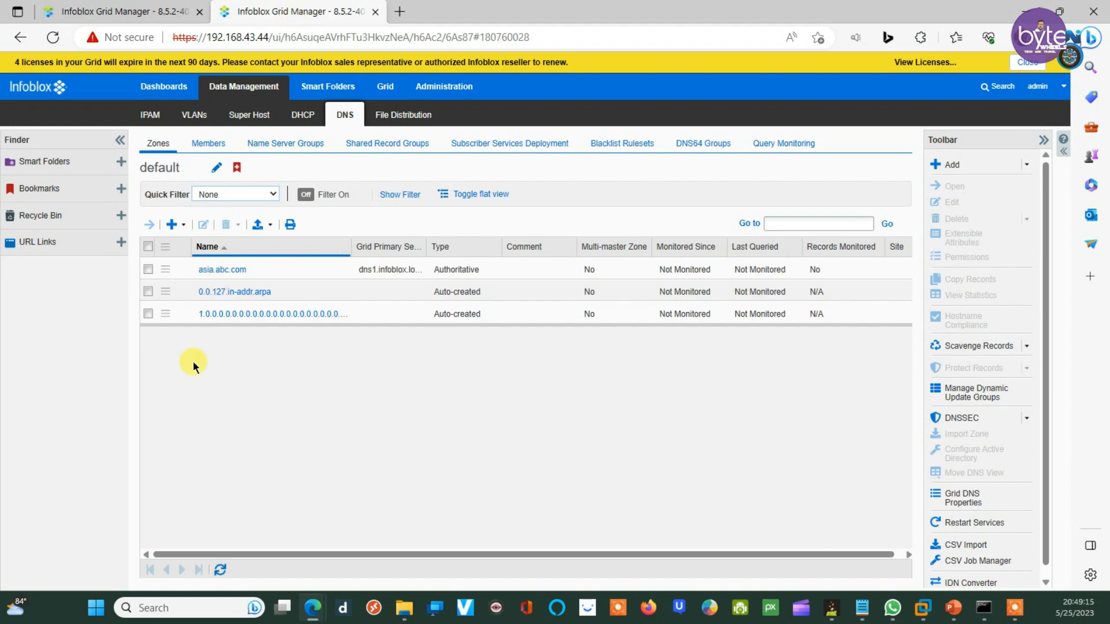
left_click(183, 225)
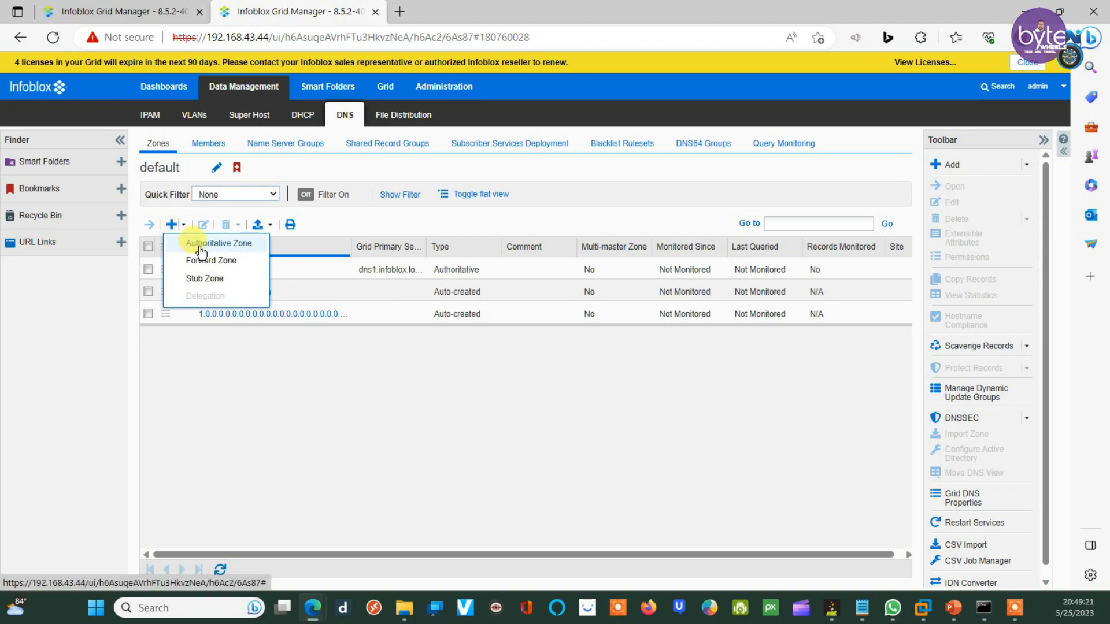
left_click(200, 246)
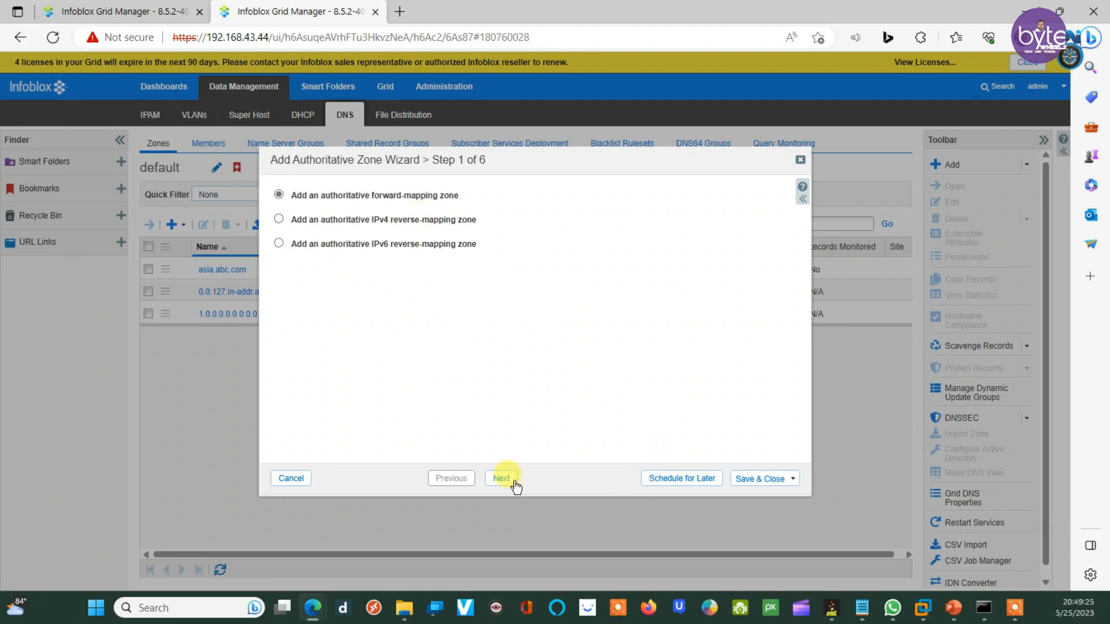
left_click(501, 478)
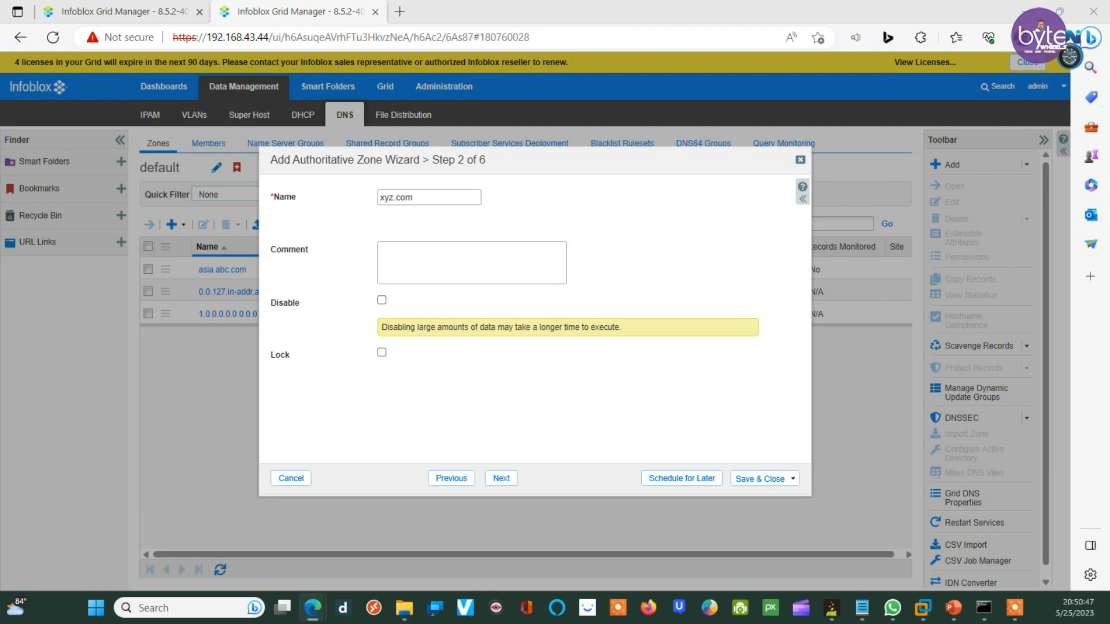
Step: Add dns1.infoblox.localdomain as the Grid Primary name server and save the xyz.com zone
left_click(421, 196)
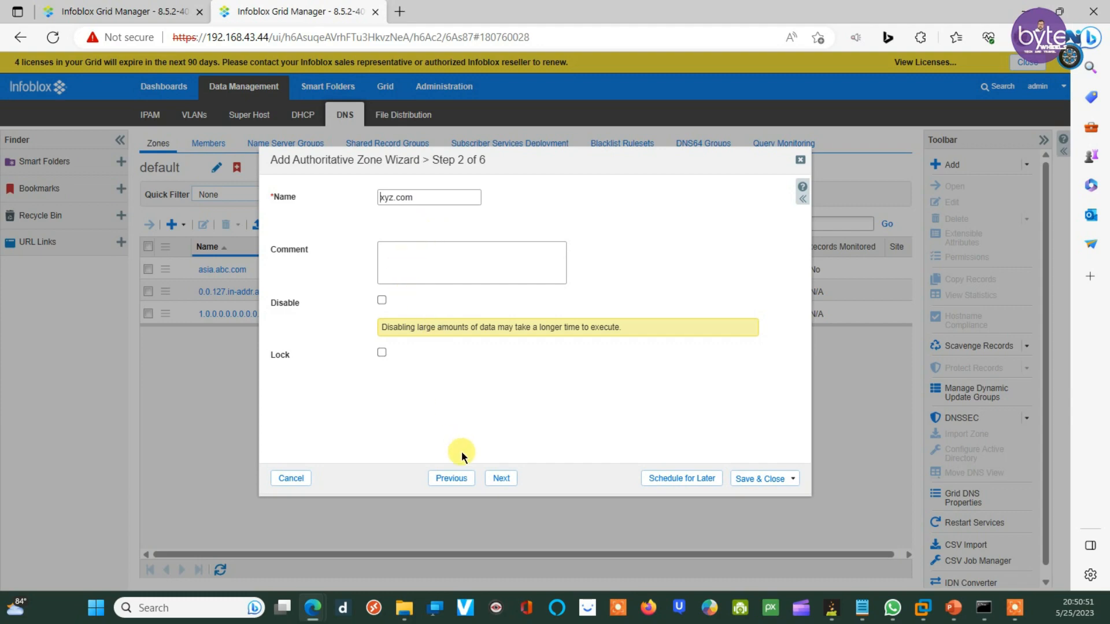
left_click(501, 480)
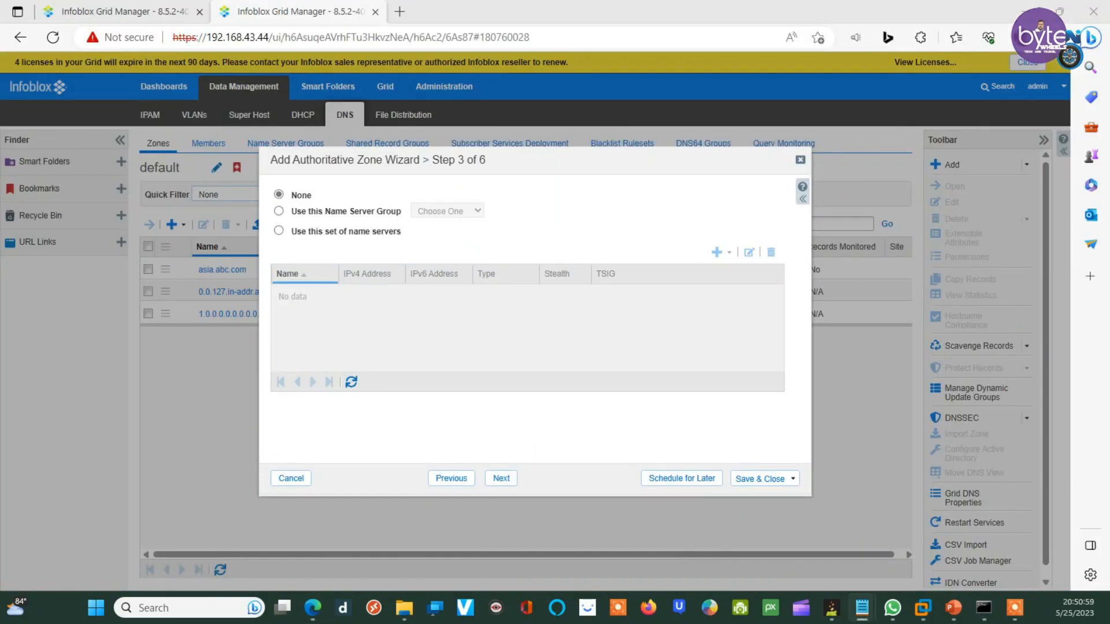
left_click(279, 230)
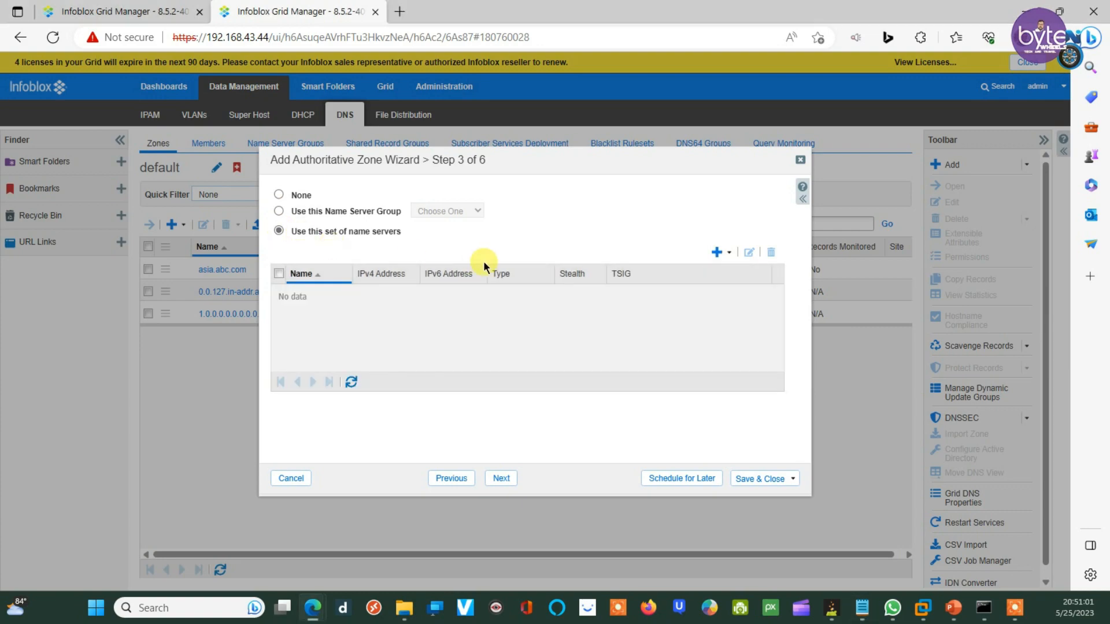
left_click(731, 253)
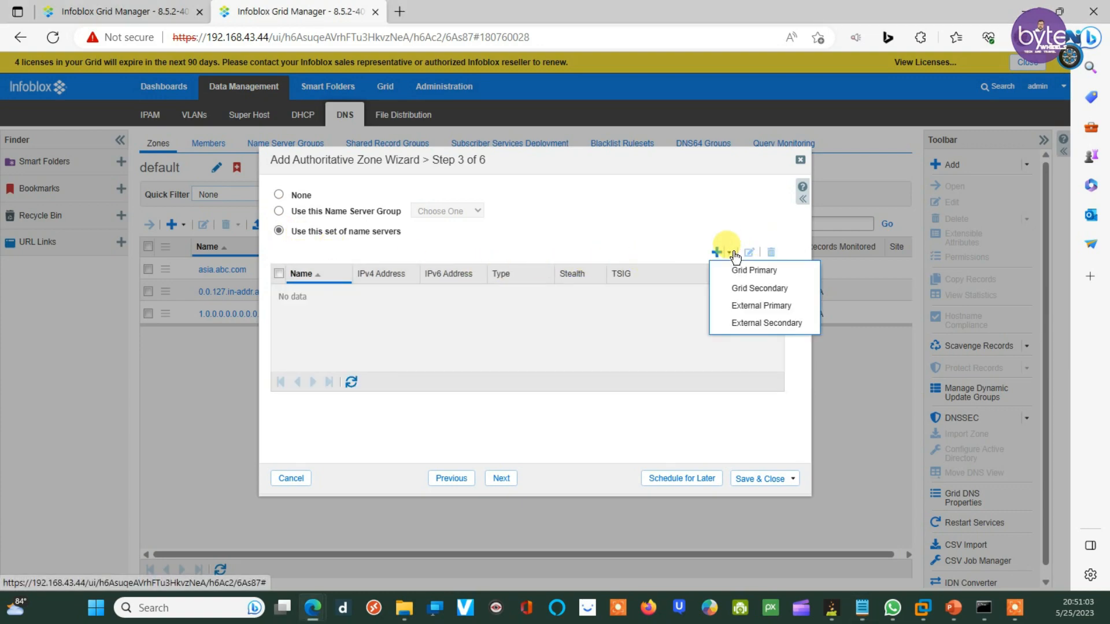
left_click(742, 270)
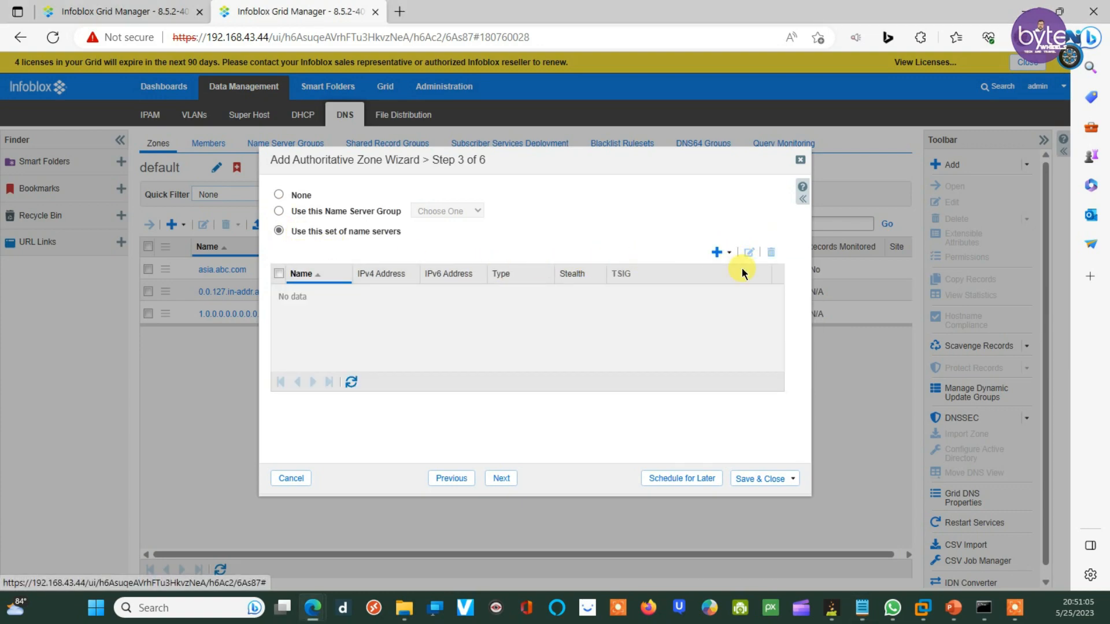
left_click(293, 294)
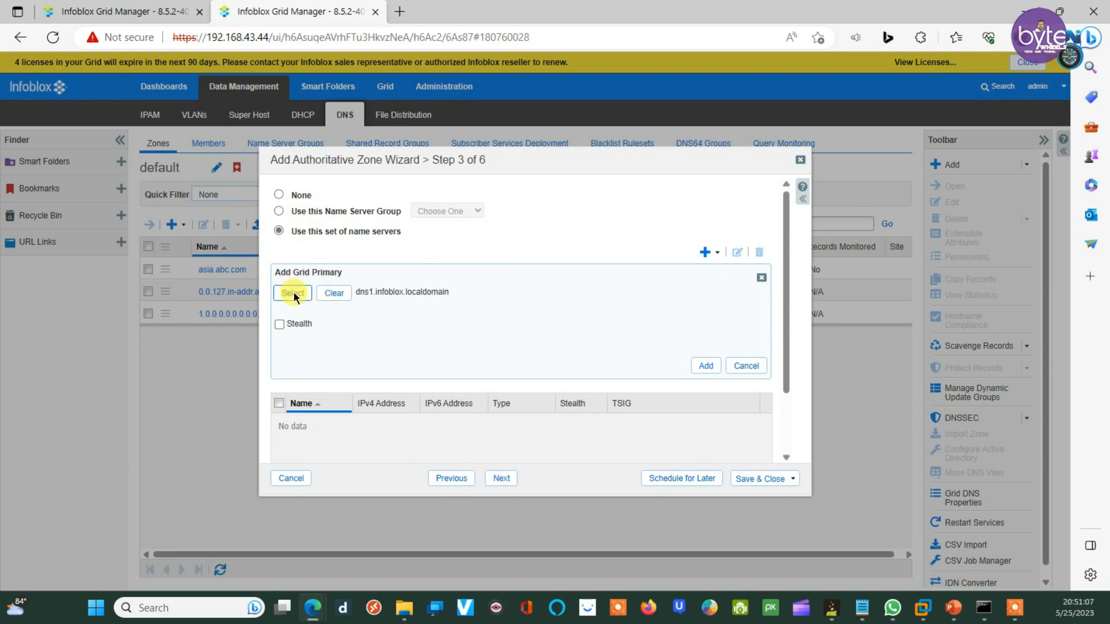
left_click(711, 367)
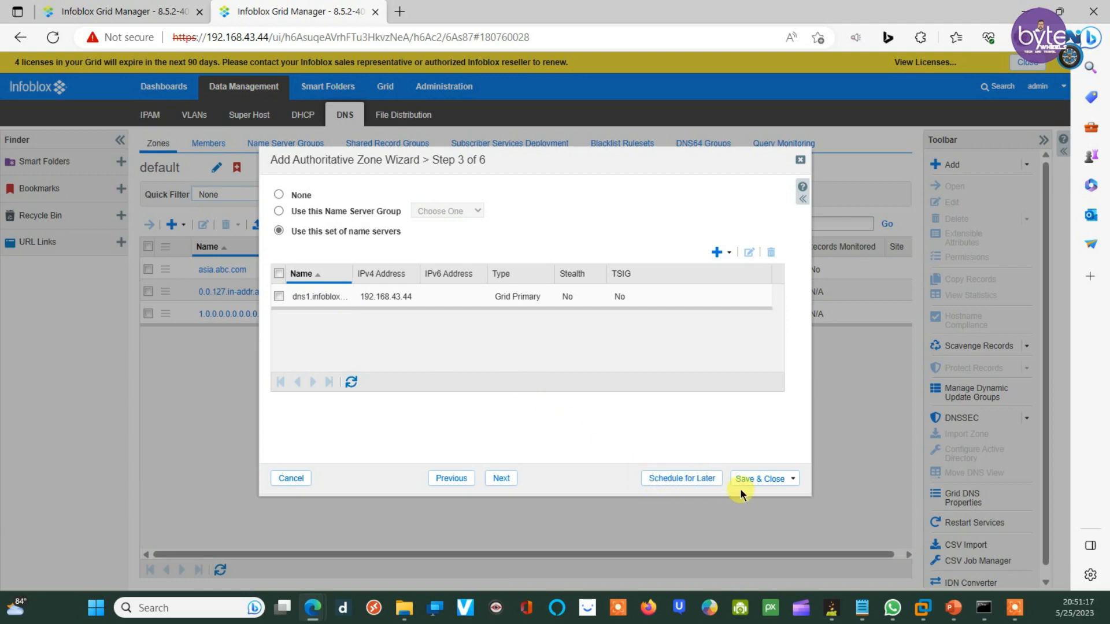
left_click(500, 479)
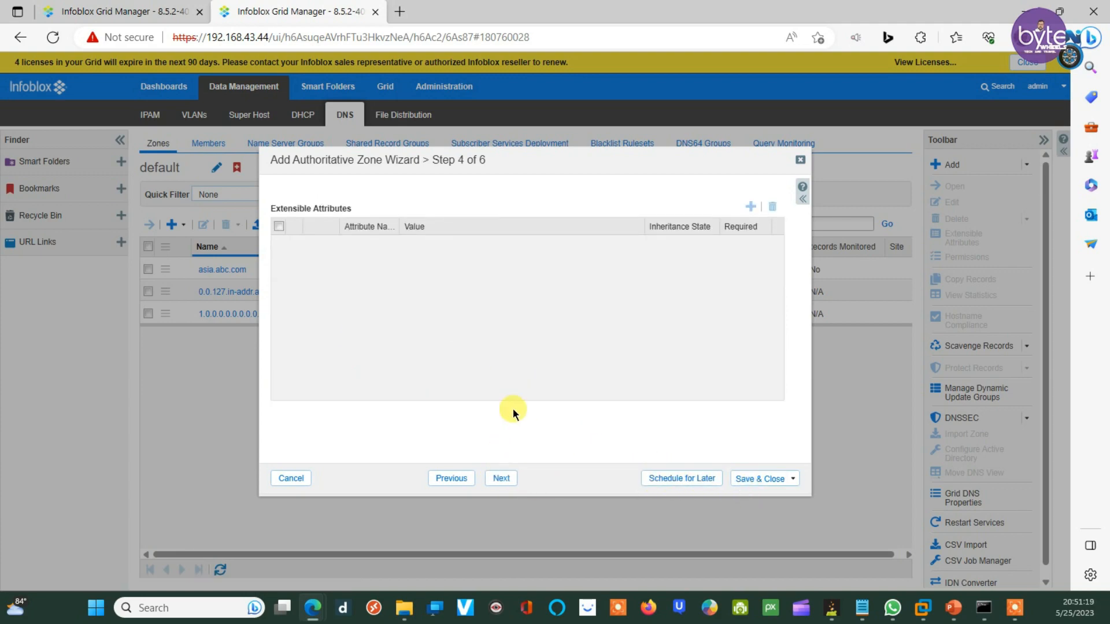
left_click(761, 479)
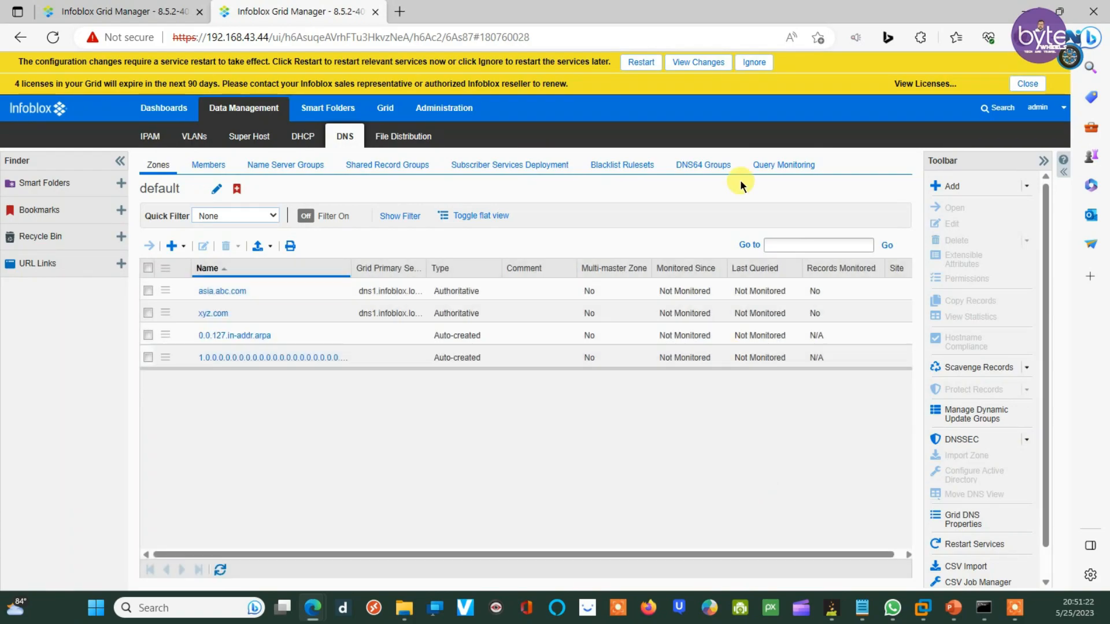
Step: Restart the second grid's services to apply xyz.com, then open the xyz.com zone
left_click(641, 63)
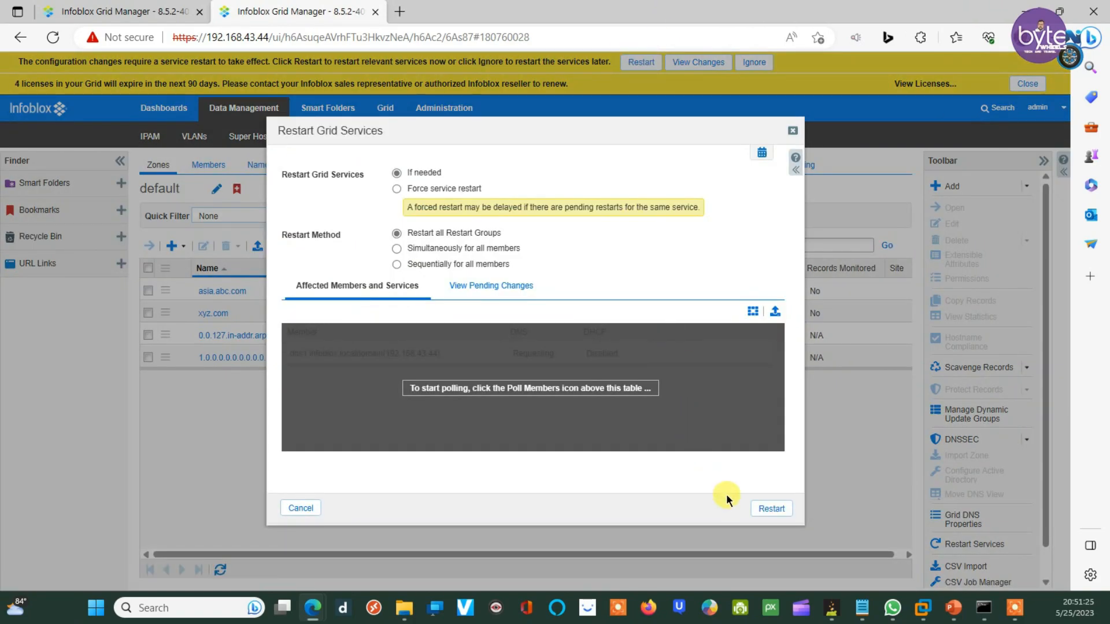
left_click(773, 510)
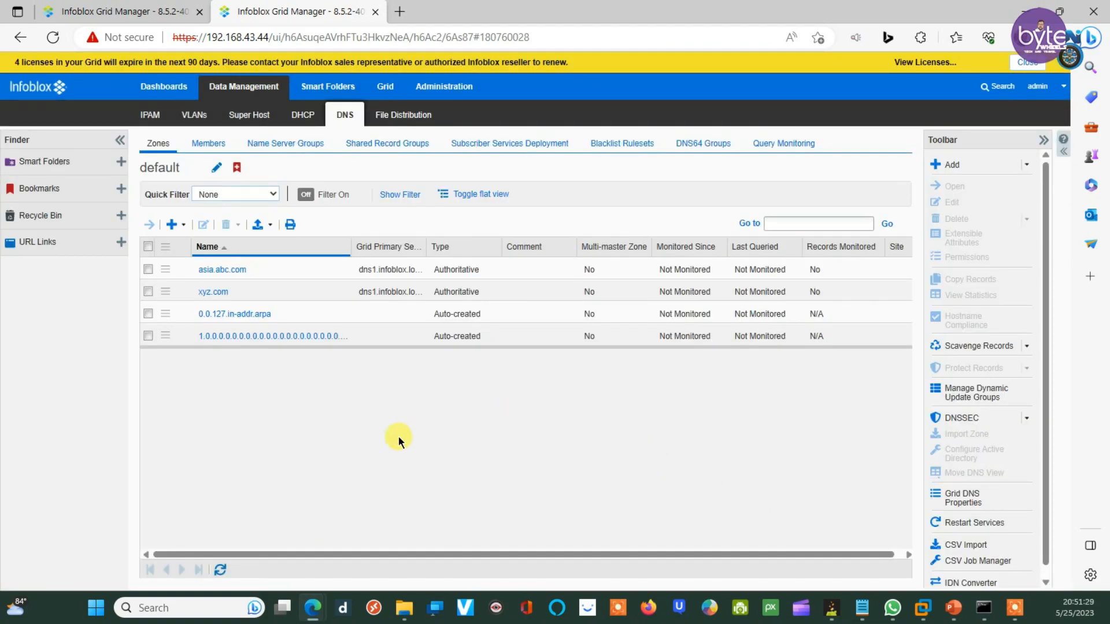
left_click(212, 293)
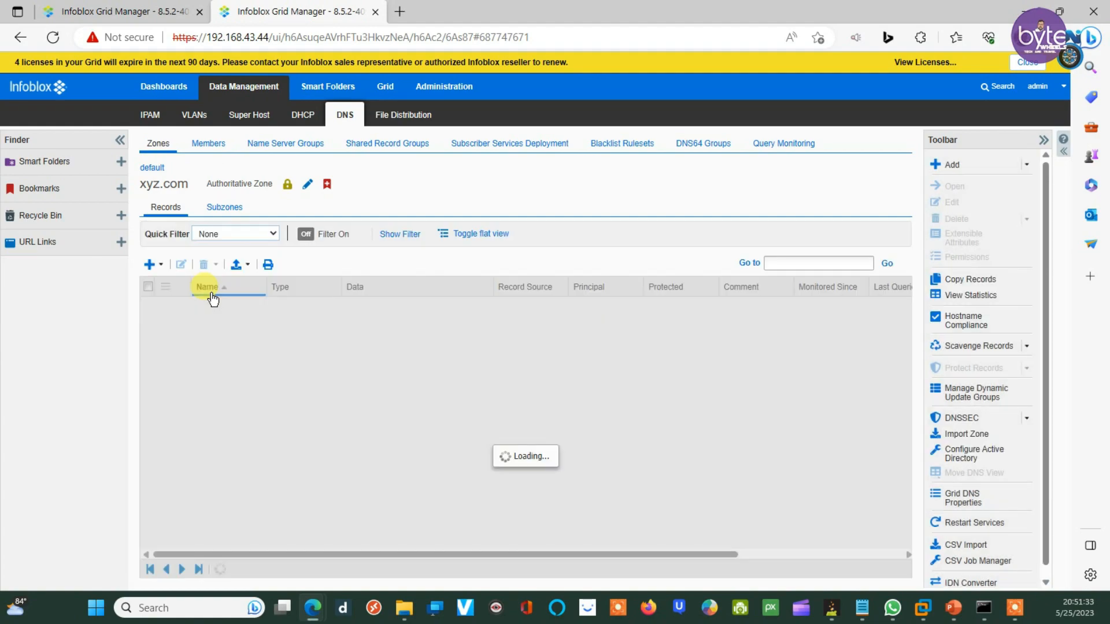
Step: Add A record host1 at 20.20.20.20 to xyz.com without a PTR, then switch to the first grid
left_click(149, 264)
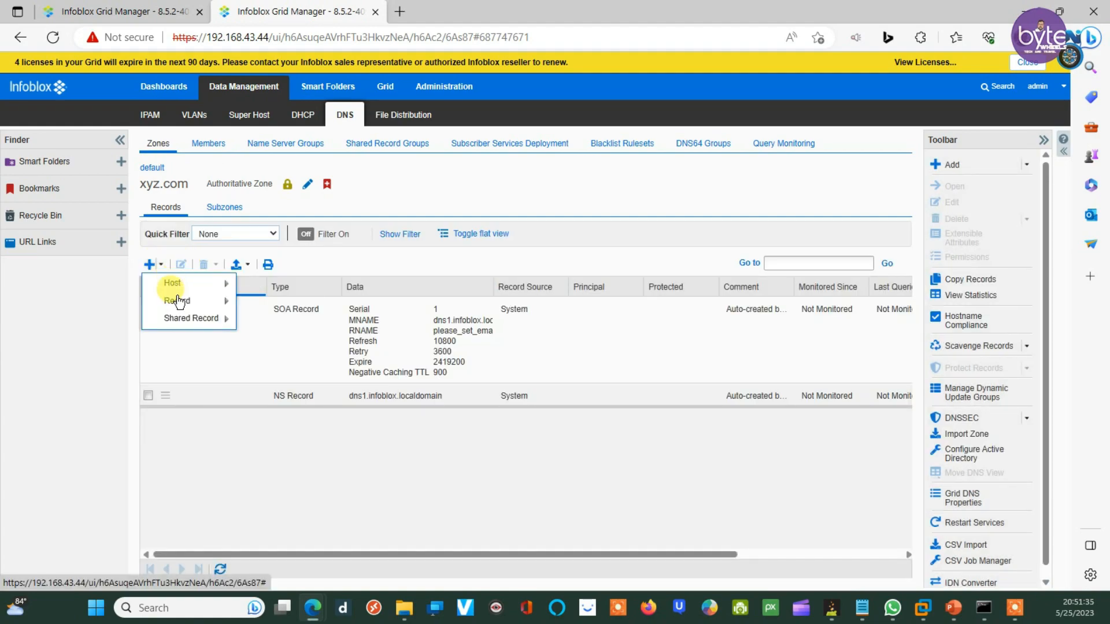
mouse_move(178, 301)
left_click(271, 301)
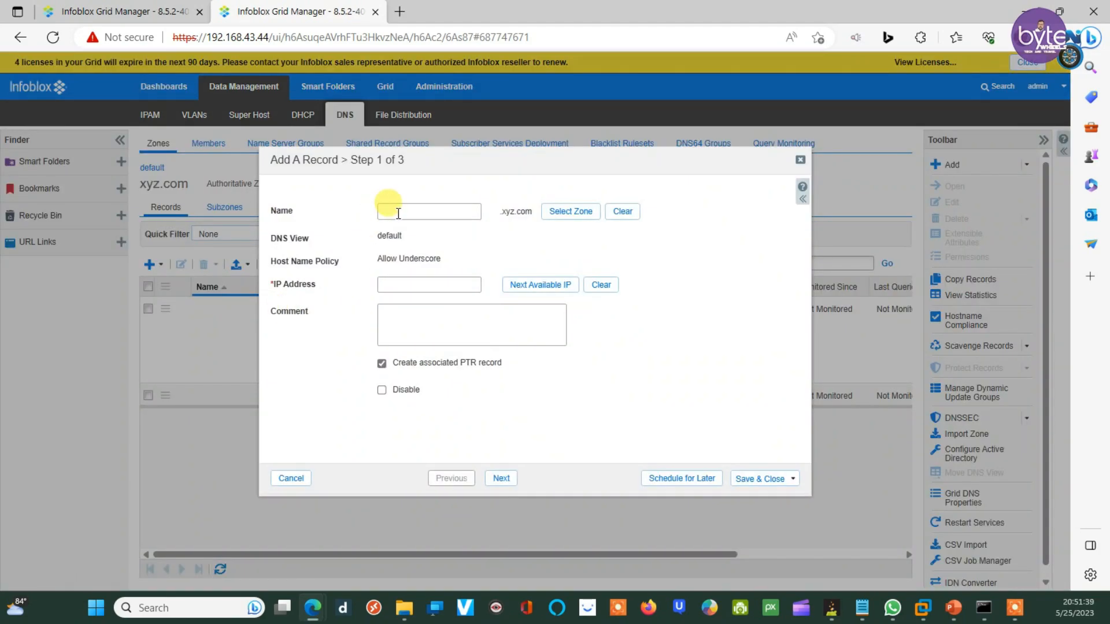
type("host1")
left_click(427, 285)
type("20")
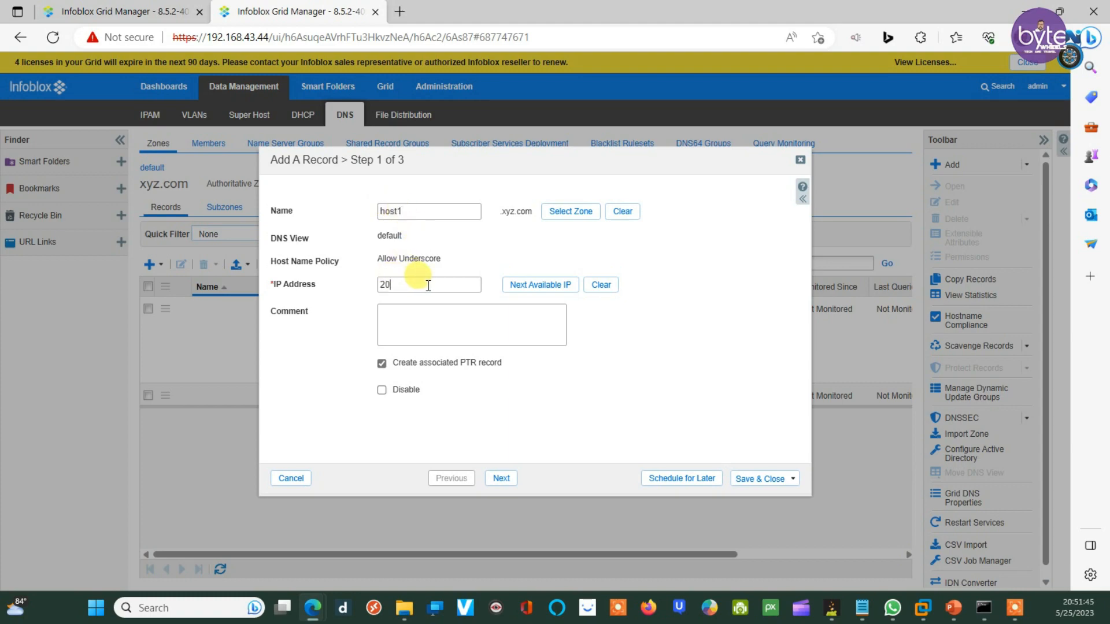
type(".20")
type(".29")
type("0")
type(".20")
left_click(427, 363)
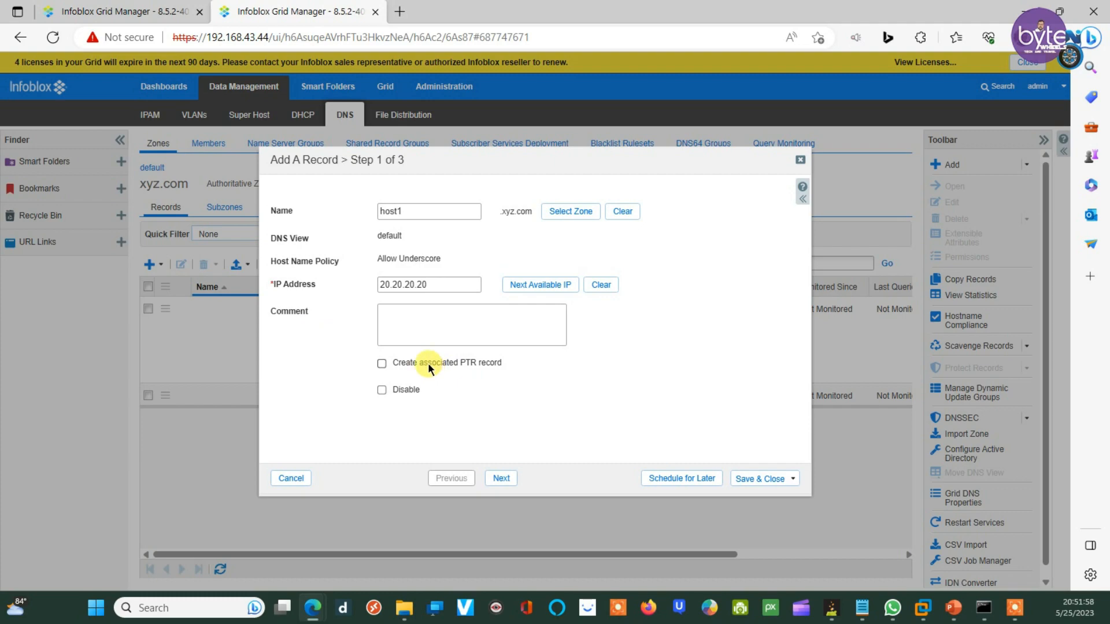
left_click(498, 480)
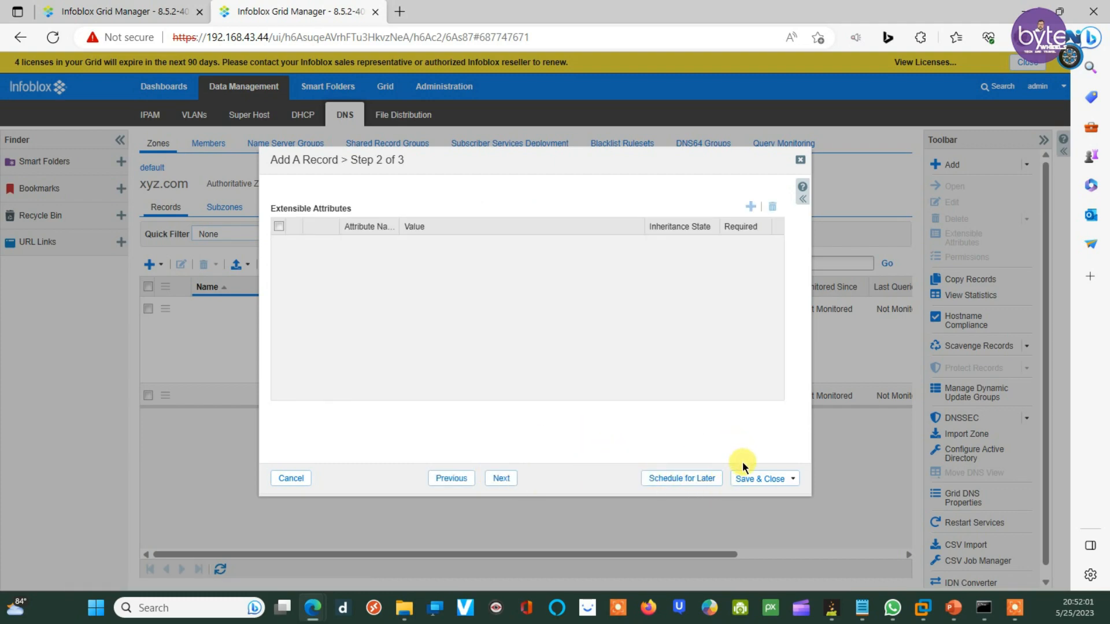
left_click(750, 478)
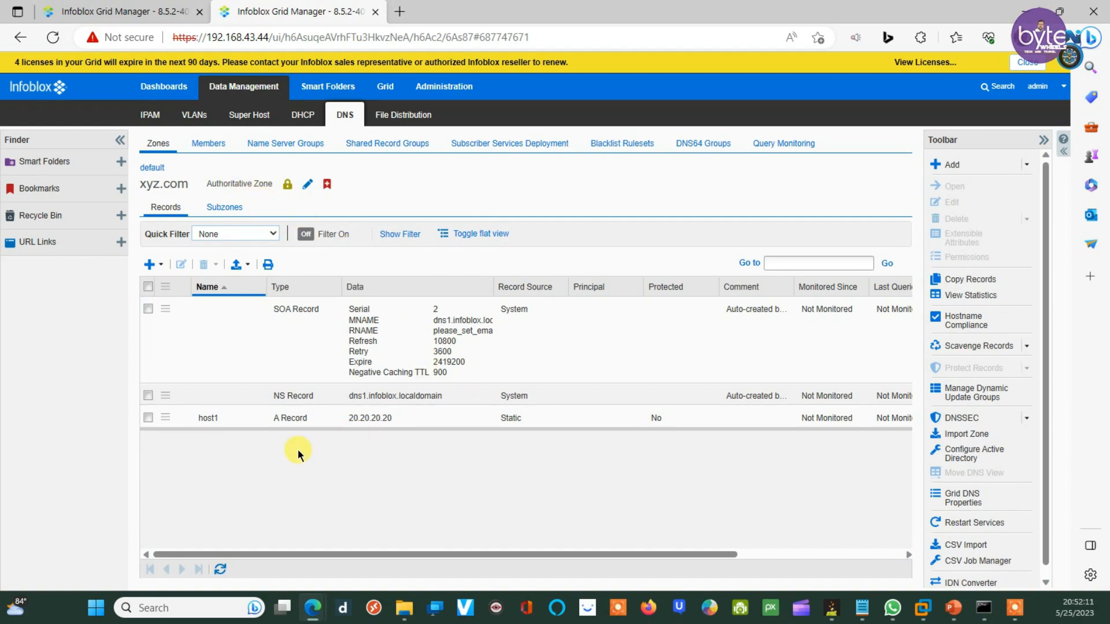
left_click(146, 6)
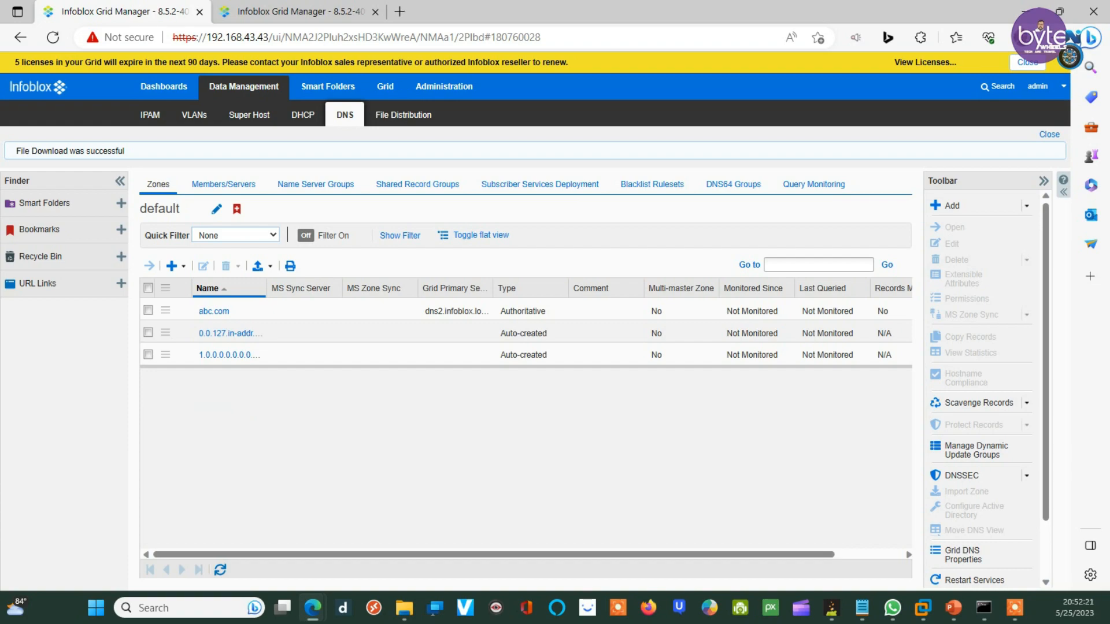
Step: Start a forward-mapping forward zone named xyz.com and advance to its forwarders step
left_click(184, 267)
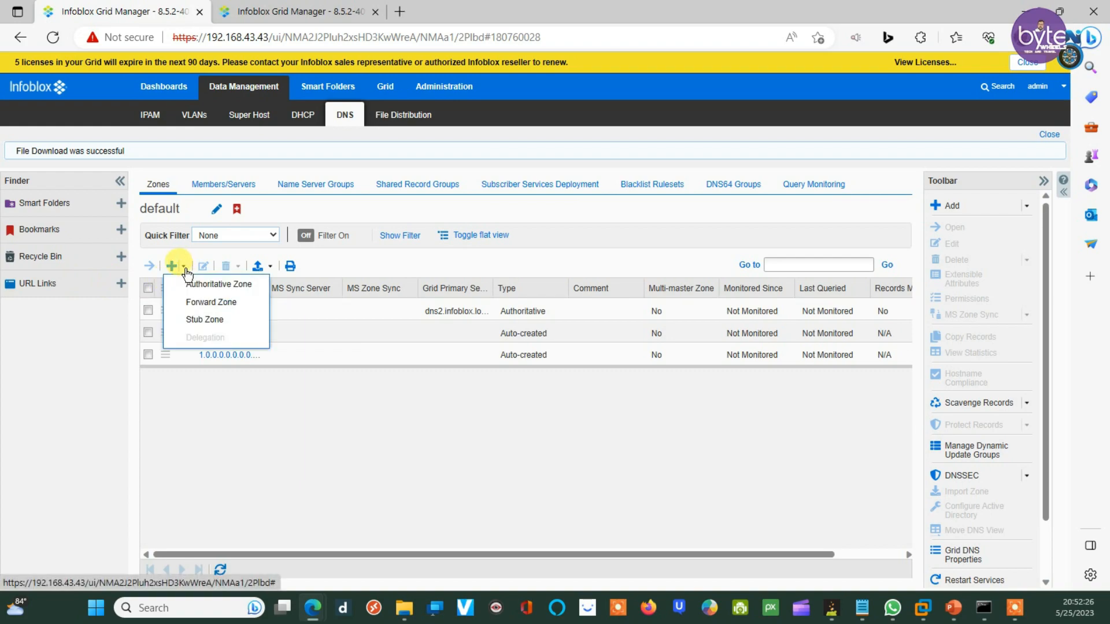
left_click(210, 303)
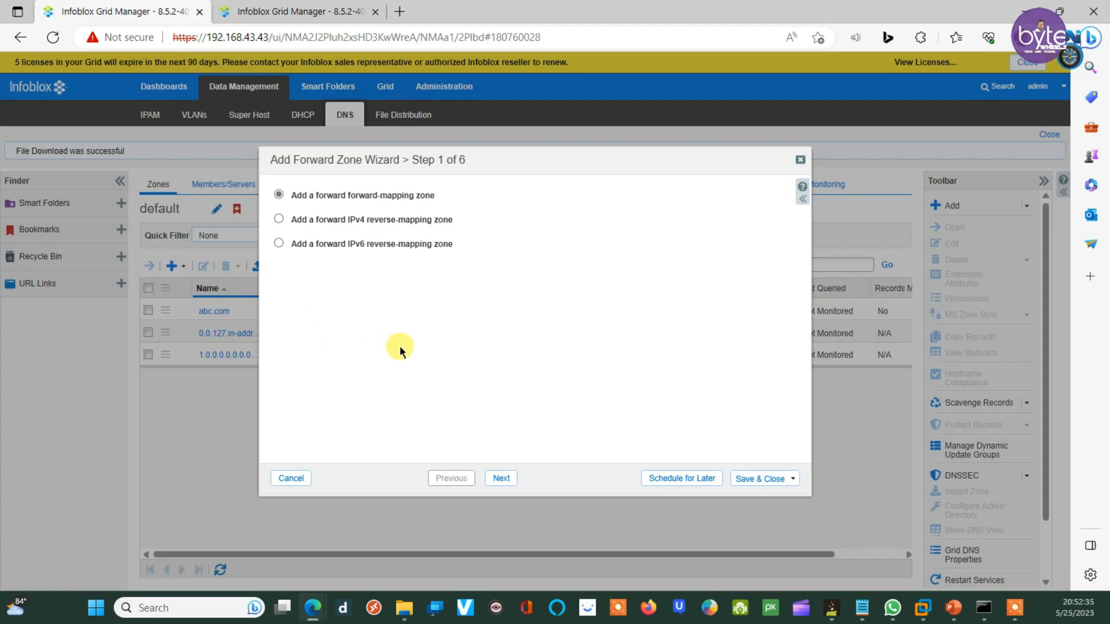
left_click(503, 479)
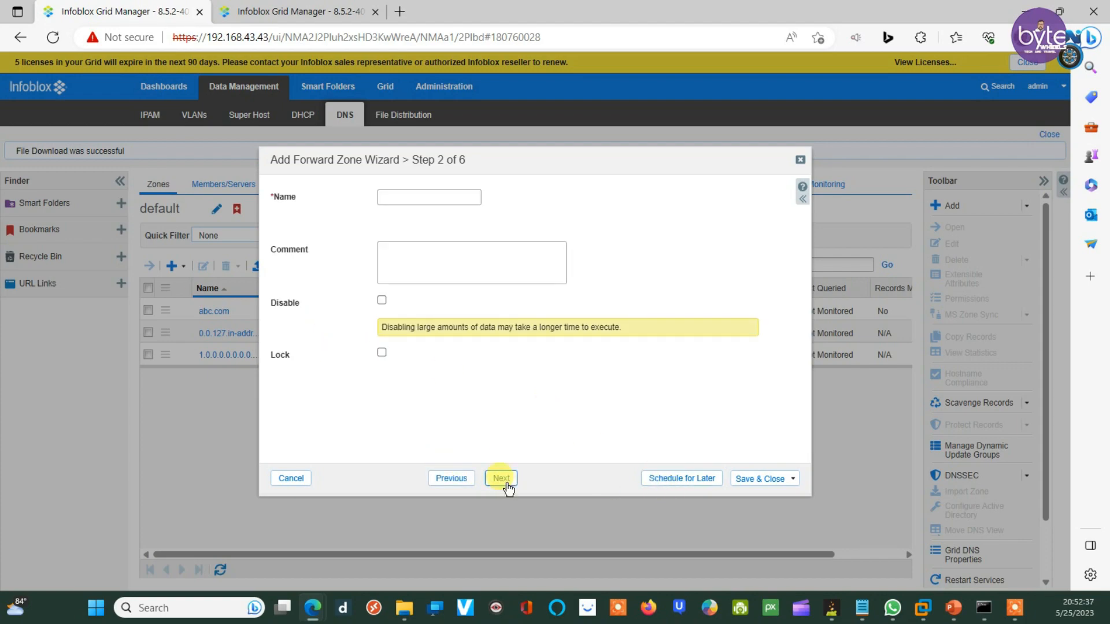
left_click(385, 198)
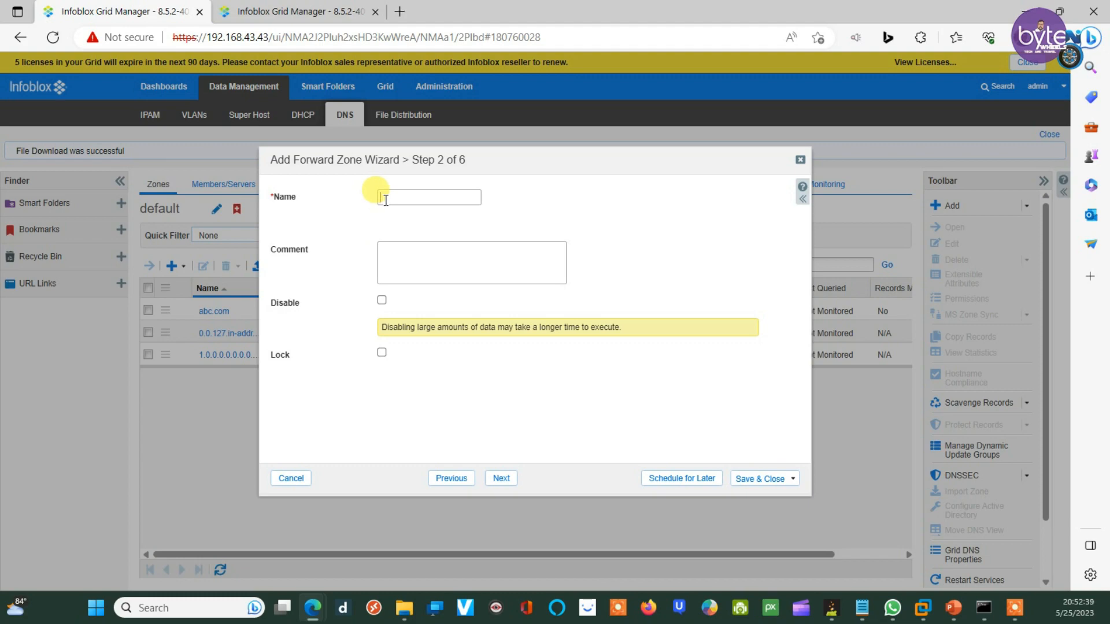
type("xyz.com")
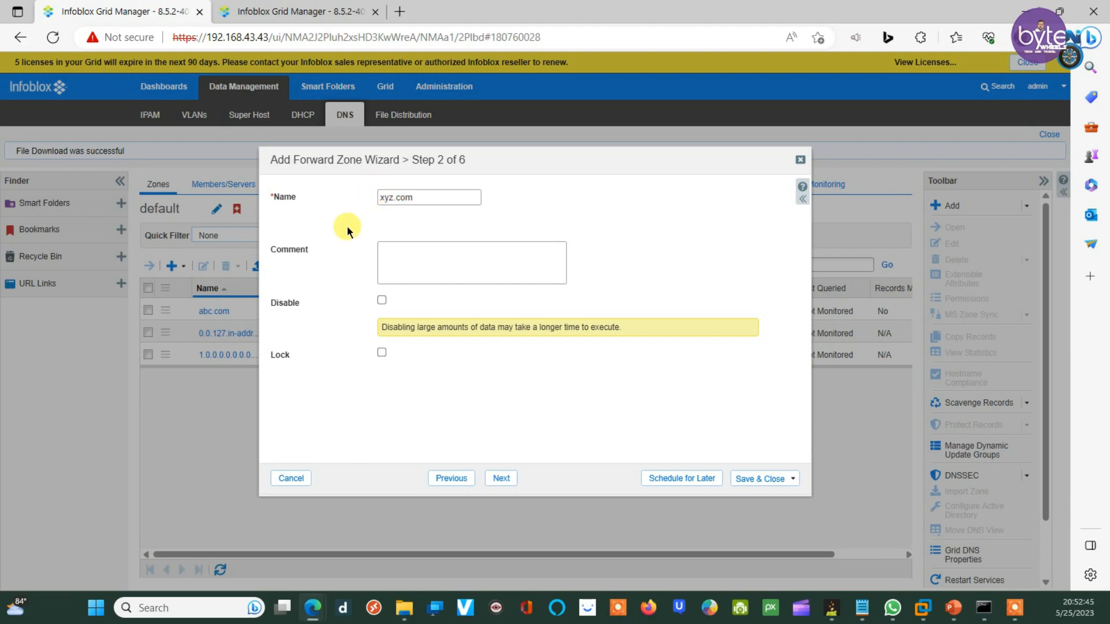
left_click(499, 478)
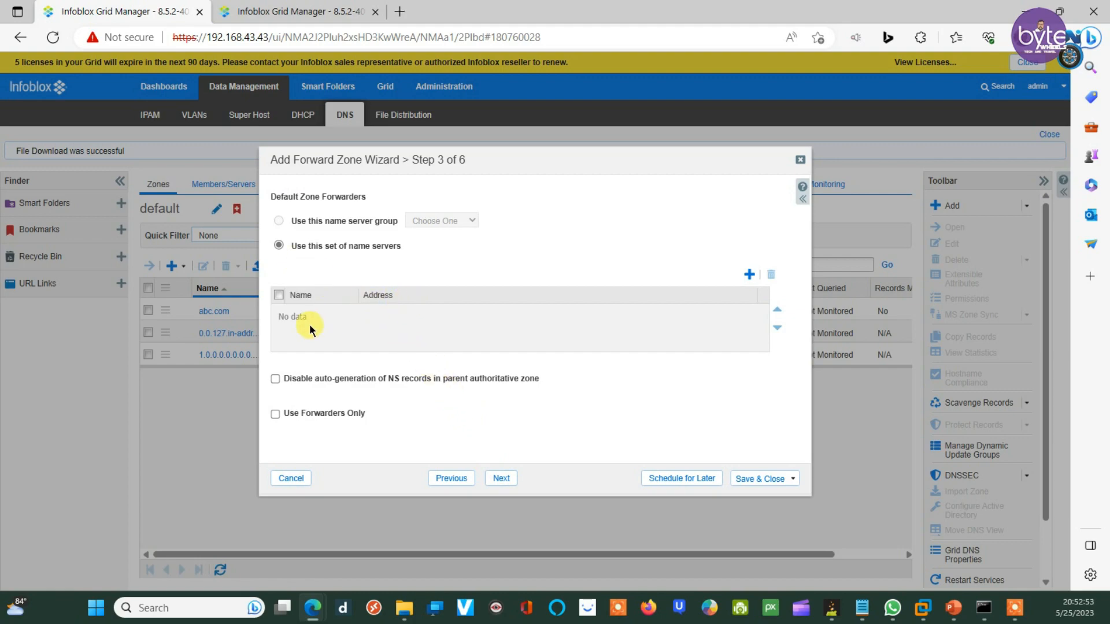
Step: Add a forwarder named dns1.infoblox.localdomain, copying the name from the Notepad notes
left_click(752, 274)
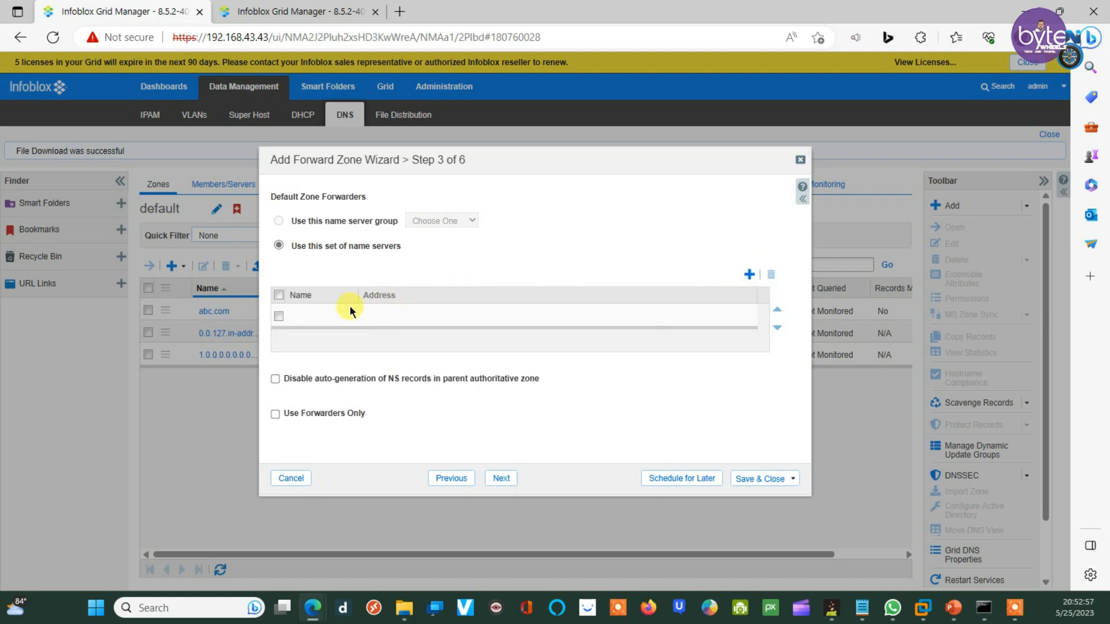
left_click(310, 314)
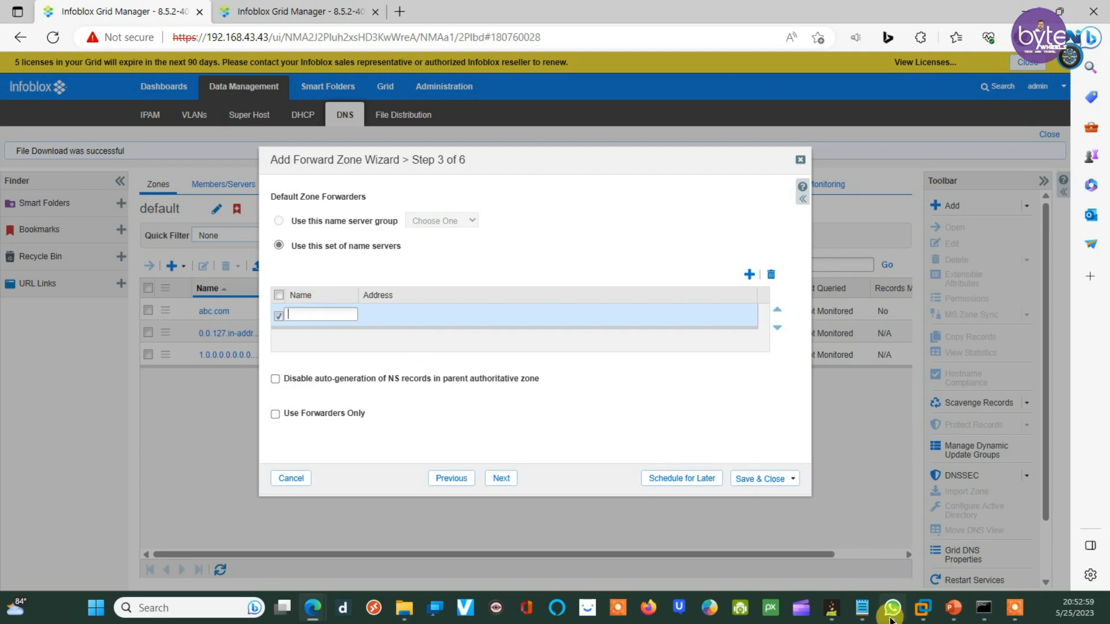
mouse_move(864, 609)
left_click(864, 577)
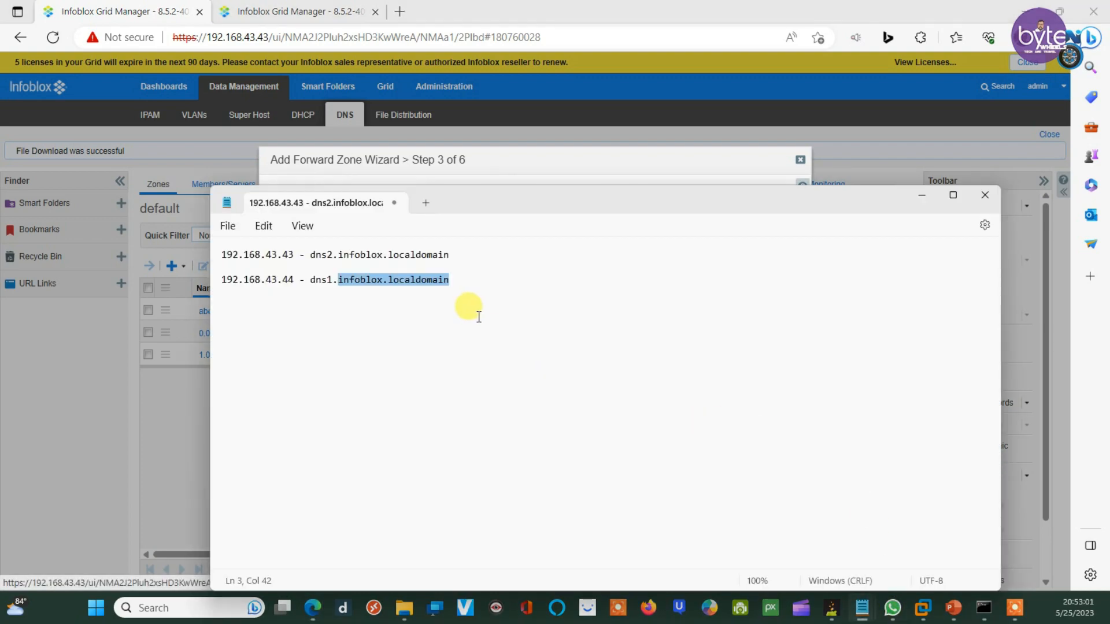
left_click(318, 282)
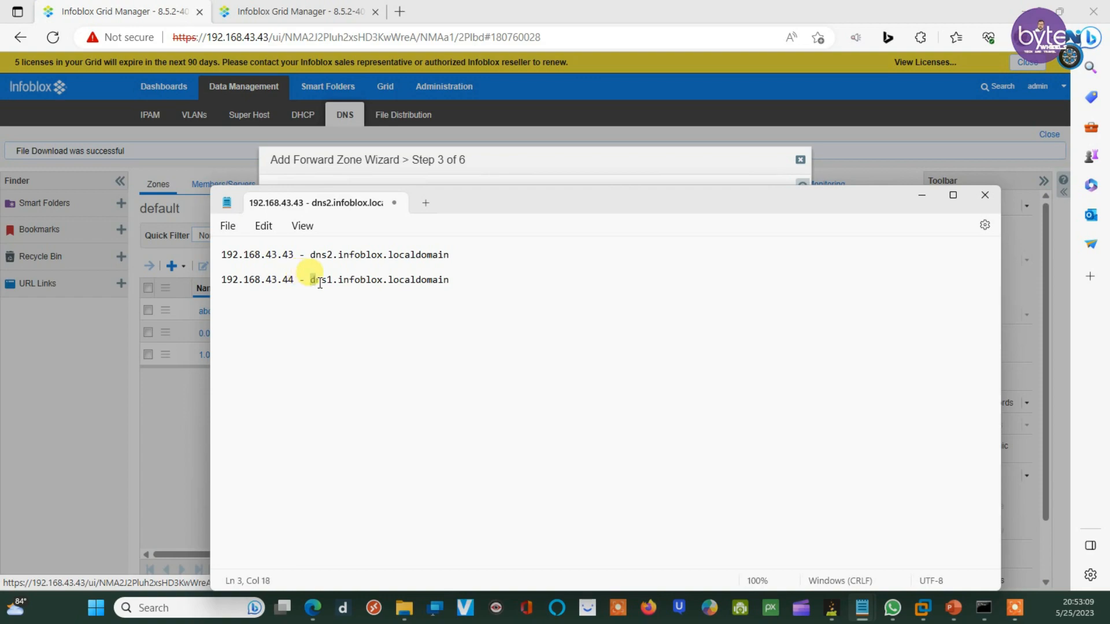
left_click_drag(308, 281, 456, 286)
right_click(442, 281)
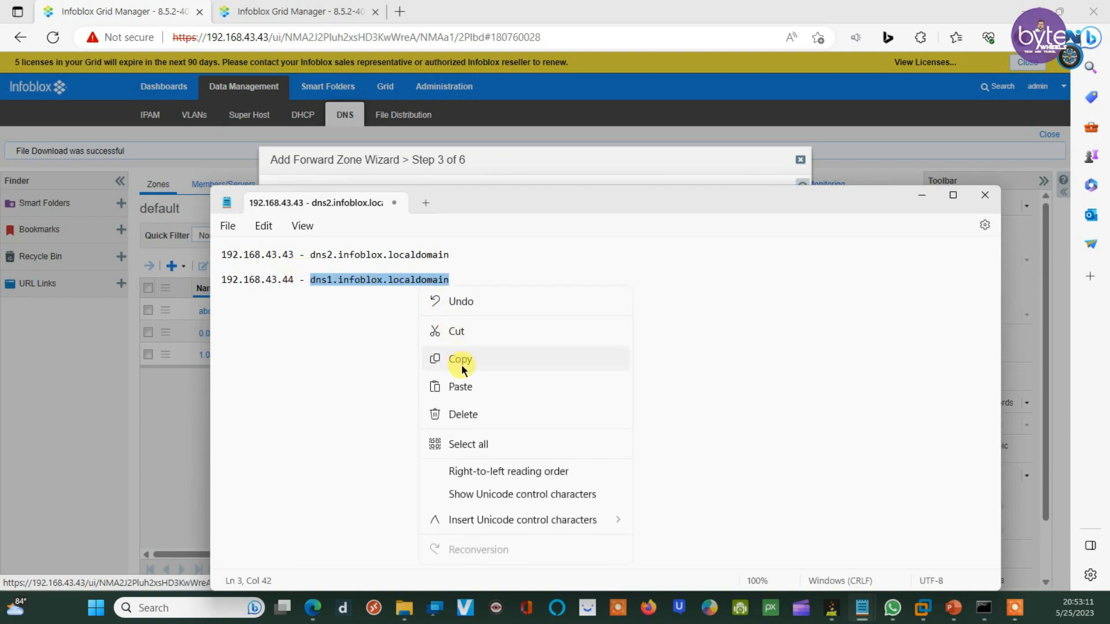
left_click(461, 359)
left_click(457, 162)
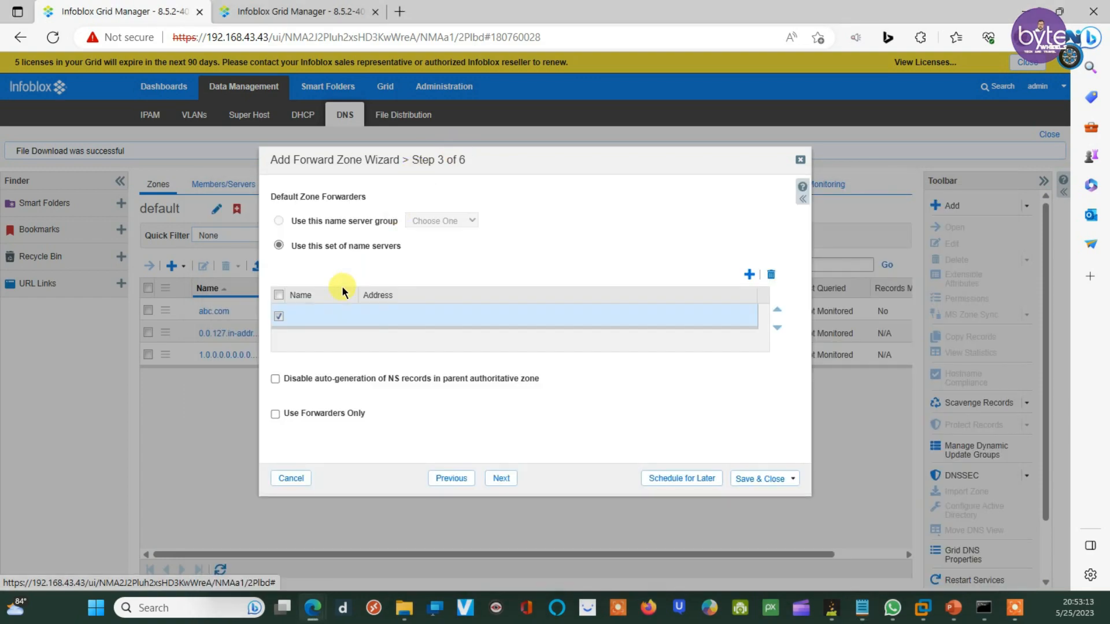
left_click(307, 313)
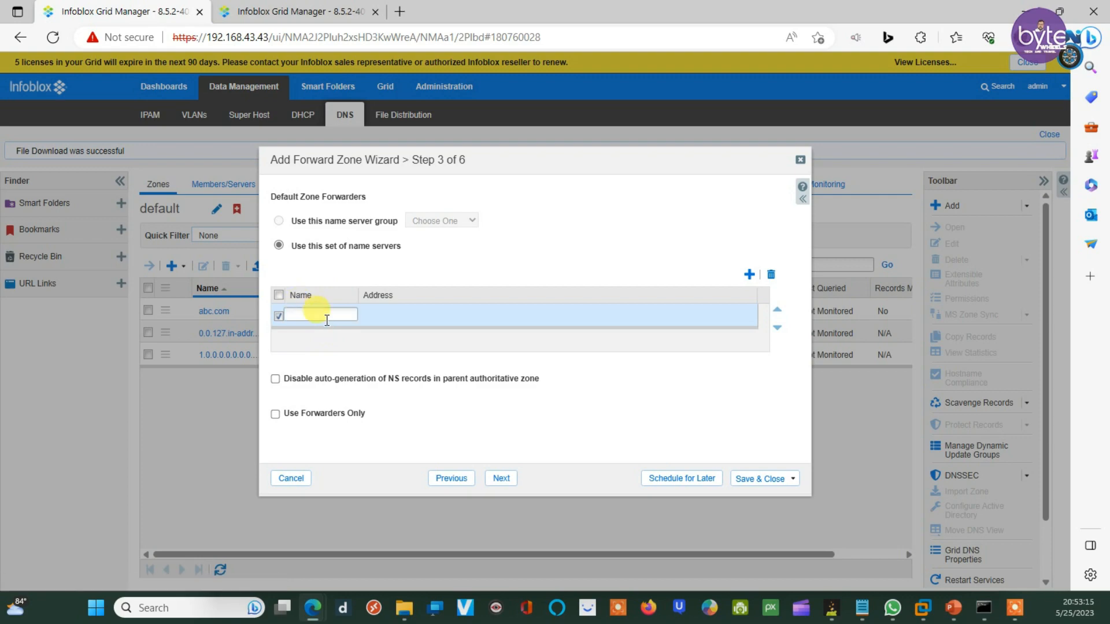
key("ctrl+v")
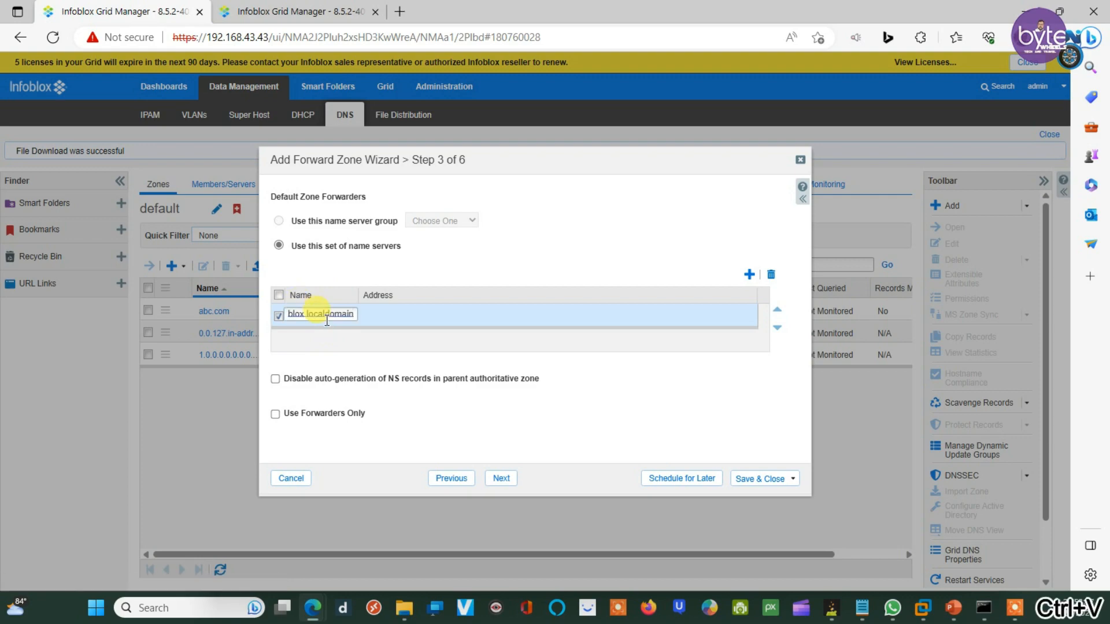
left_click(389, 319)
Step: Set the dns1 forwarder's address to 192.168.43.44 from Notepad and continue to the members step
left_click(379, 310)
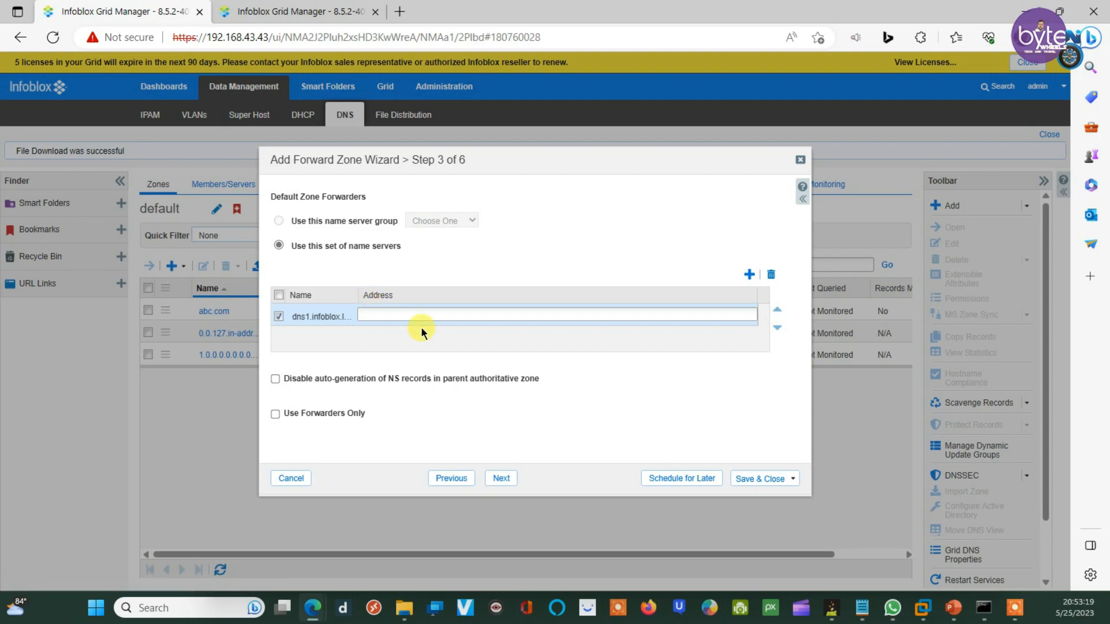
left_click(862, 608)
left_click(878, 566)
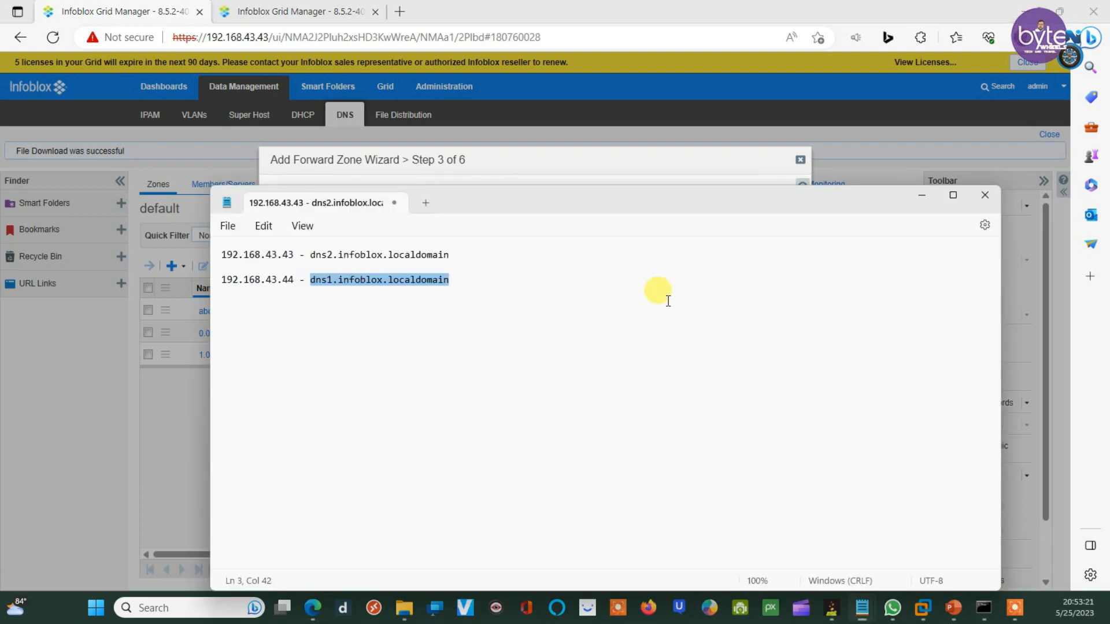
left_click_drag(295, 279, 218, 280)
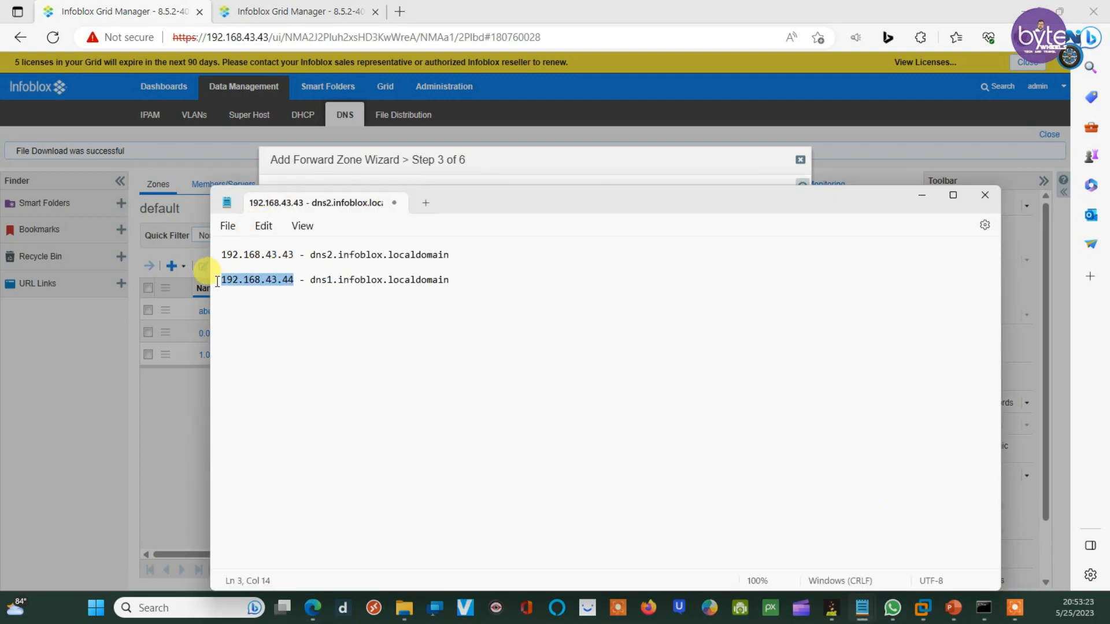
key("ctrl+c")
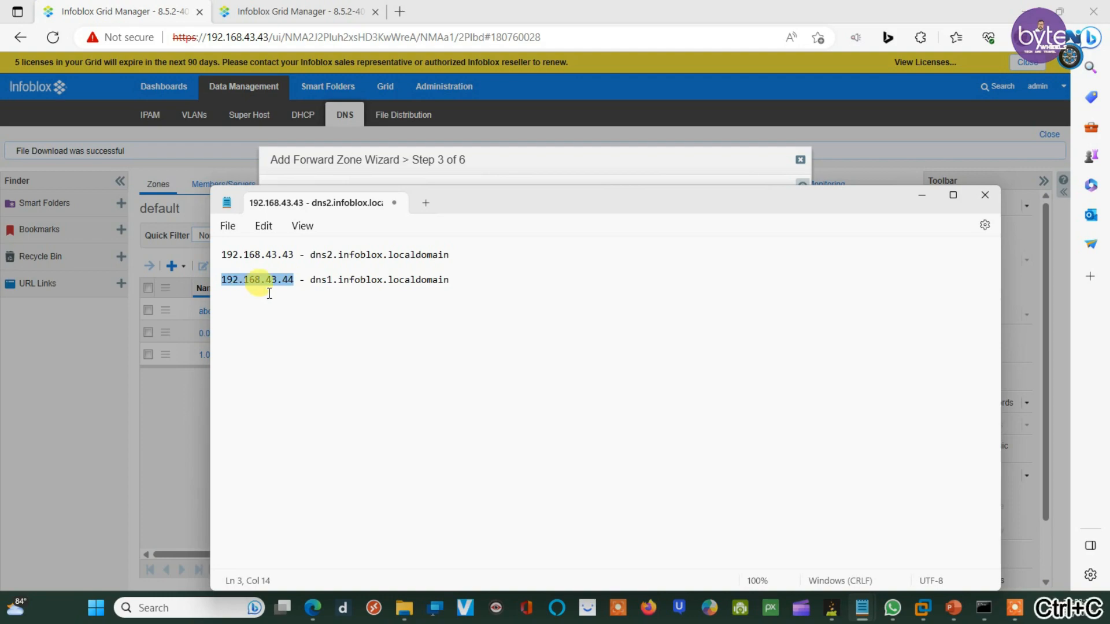
left_click(488, 157)
left_click(365, 318)
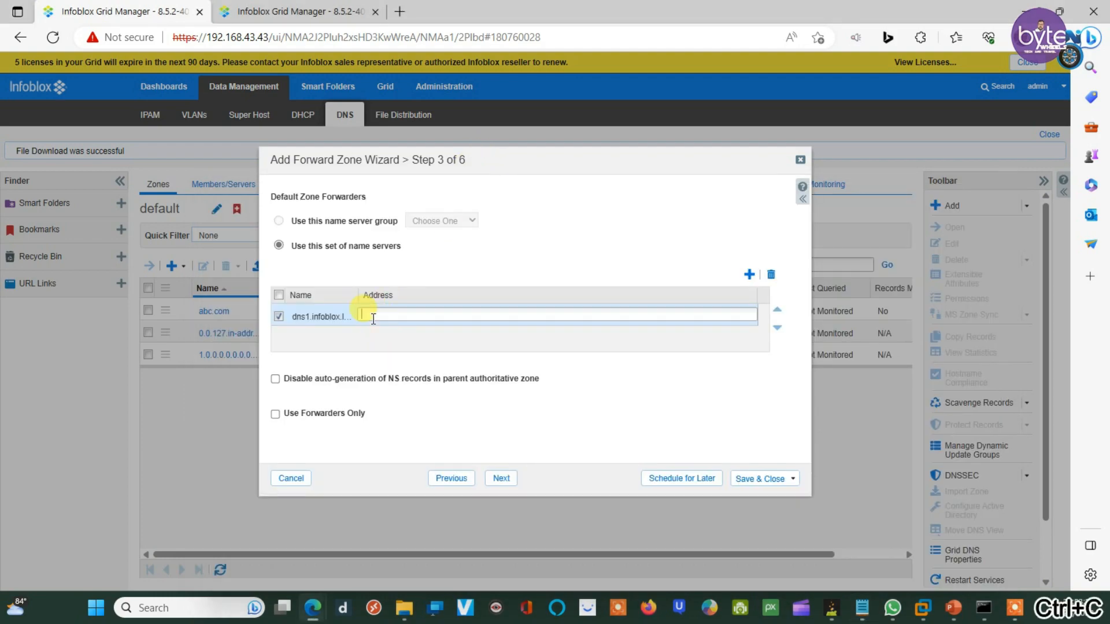
key("ctrl+v")
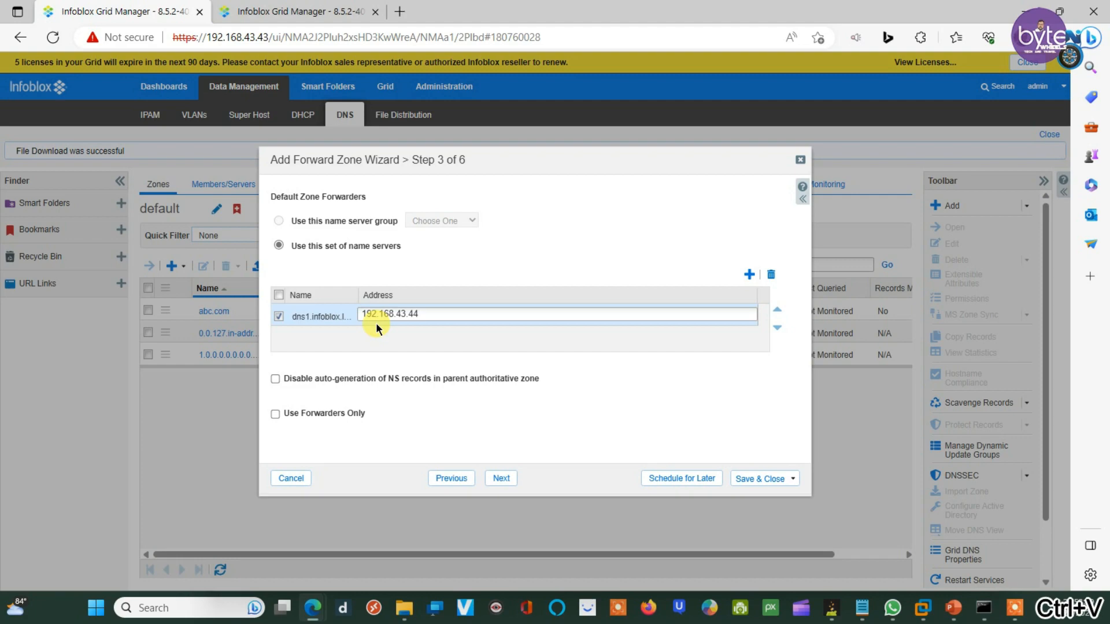
left_click(388, 353)
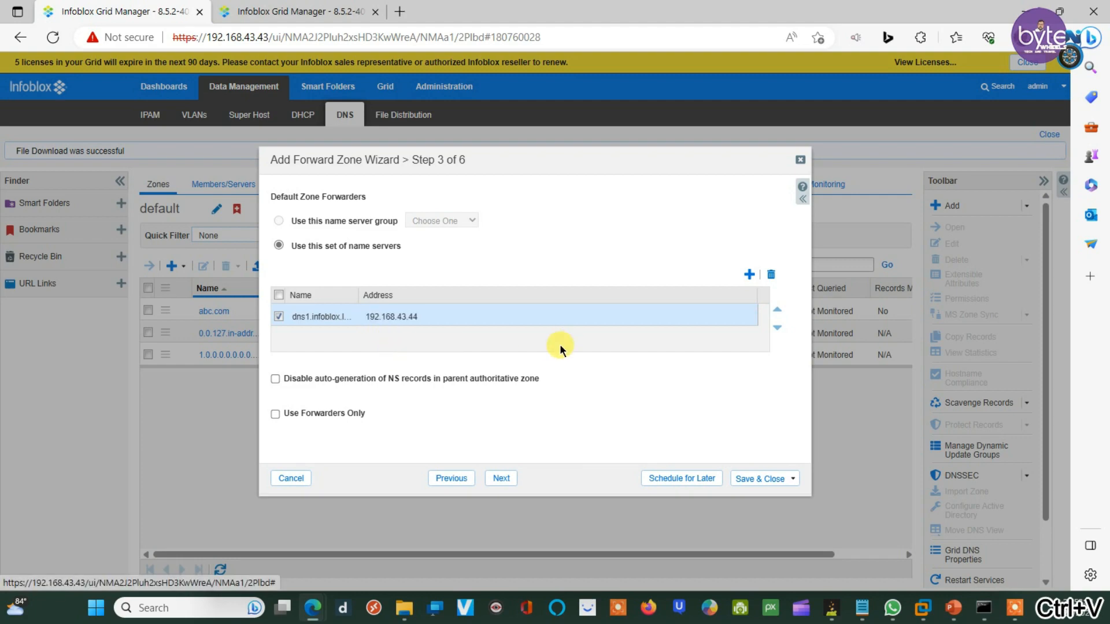
left_click(501, 479)
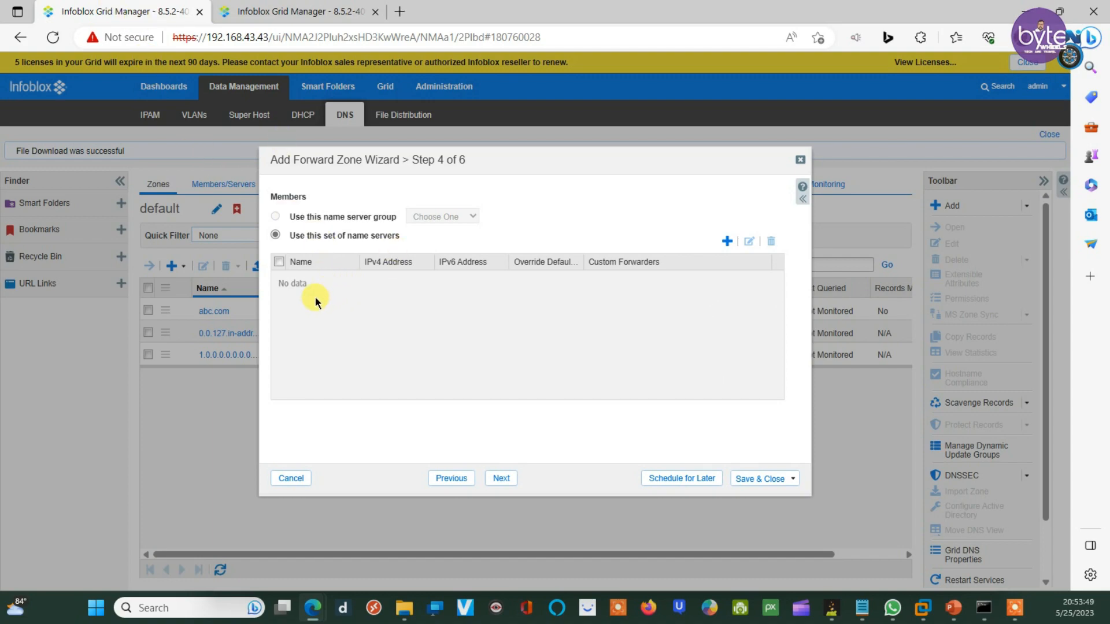
Step: Add dns2 (192.168.43.43) as a member and save the xyz.com forward zone
left_click(727, 243)
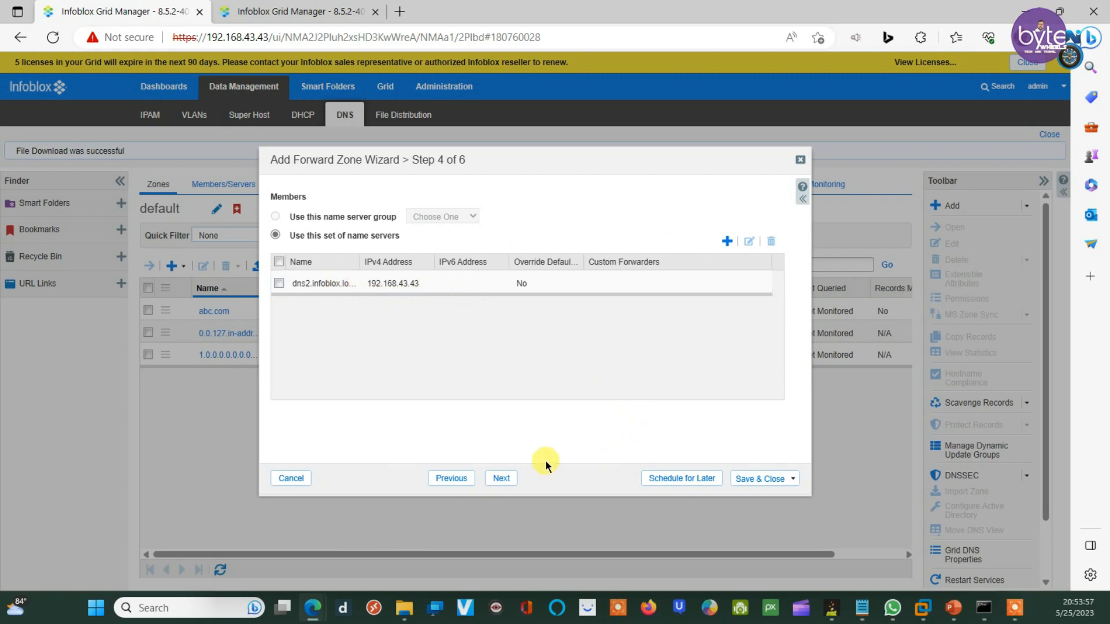
left_click(501, 479)
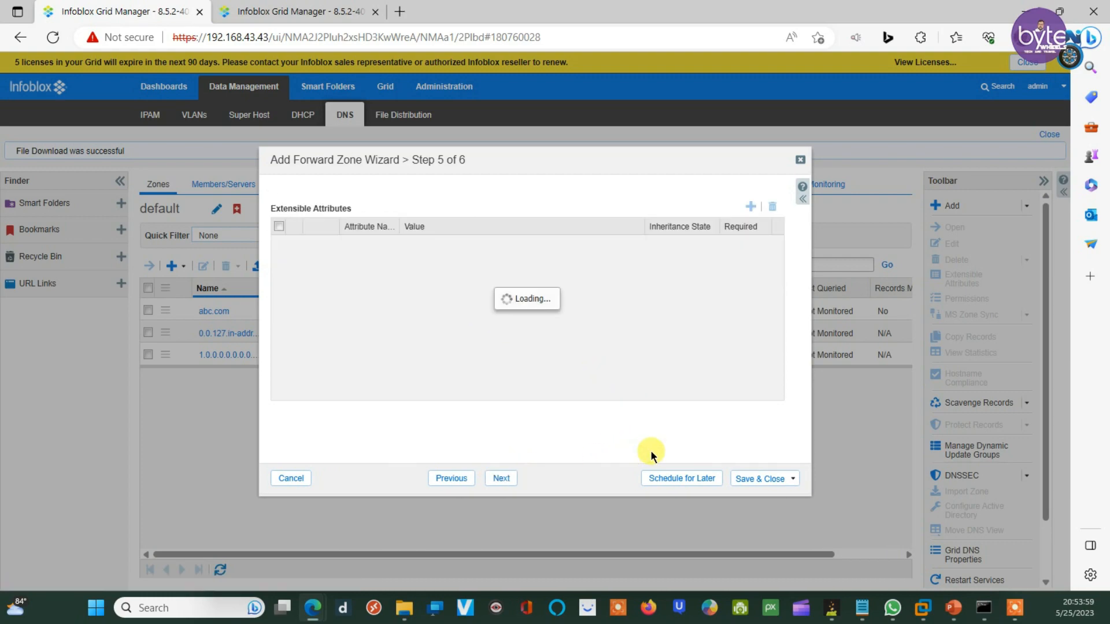
left_click(751, 480)
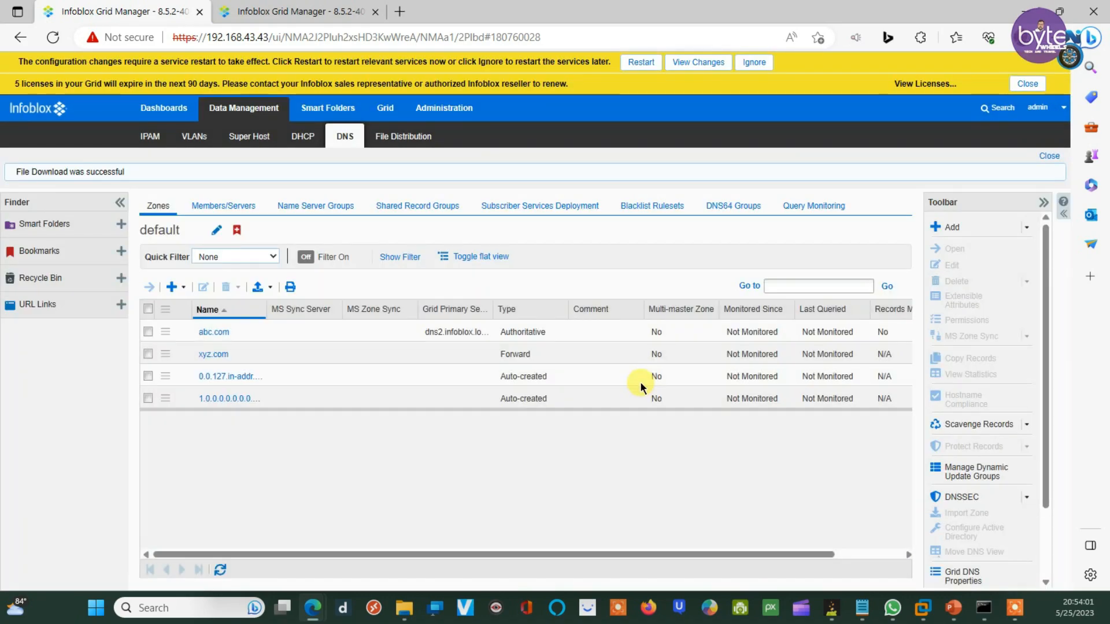
Step: Restart grid services and view the second grid's xyz.com records
left_click(636, 62)
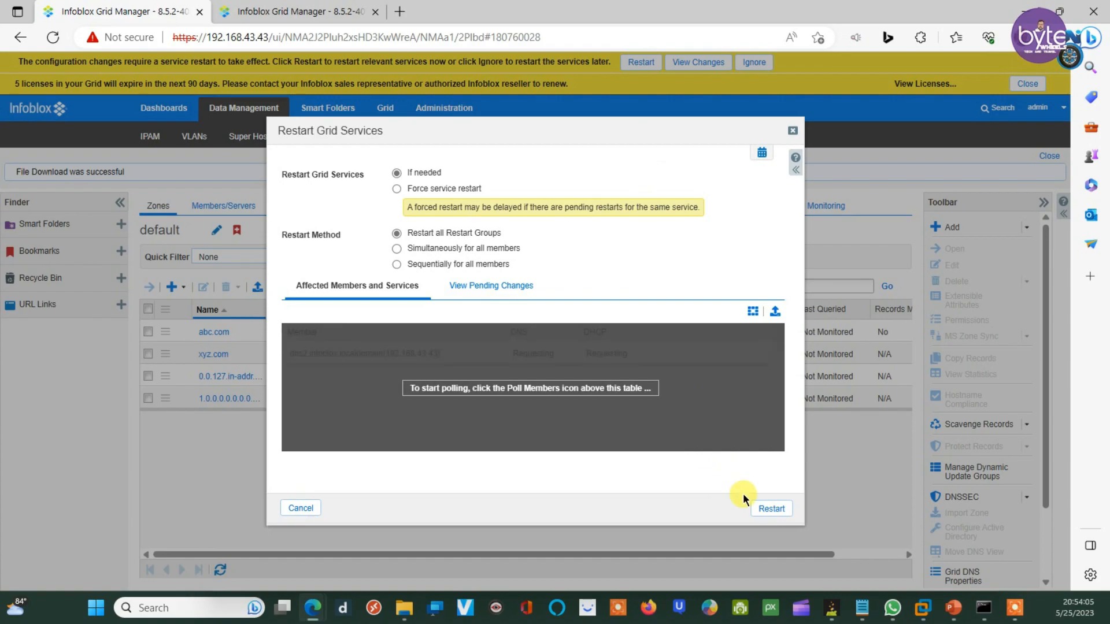
left_click(764, 507)
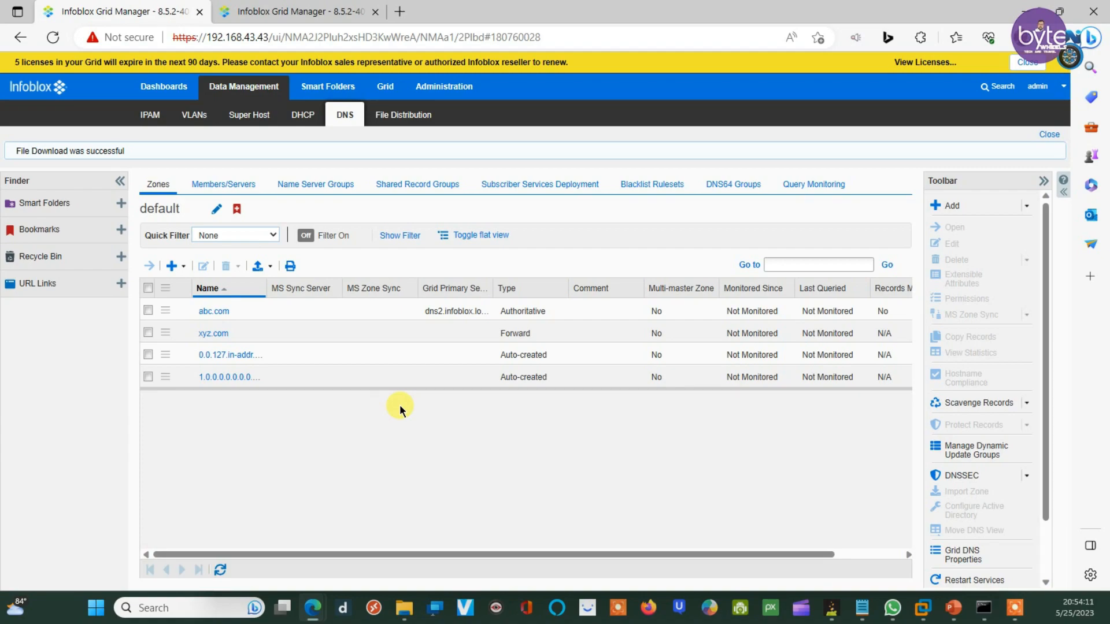
left_click(249, 11)
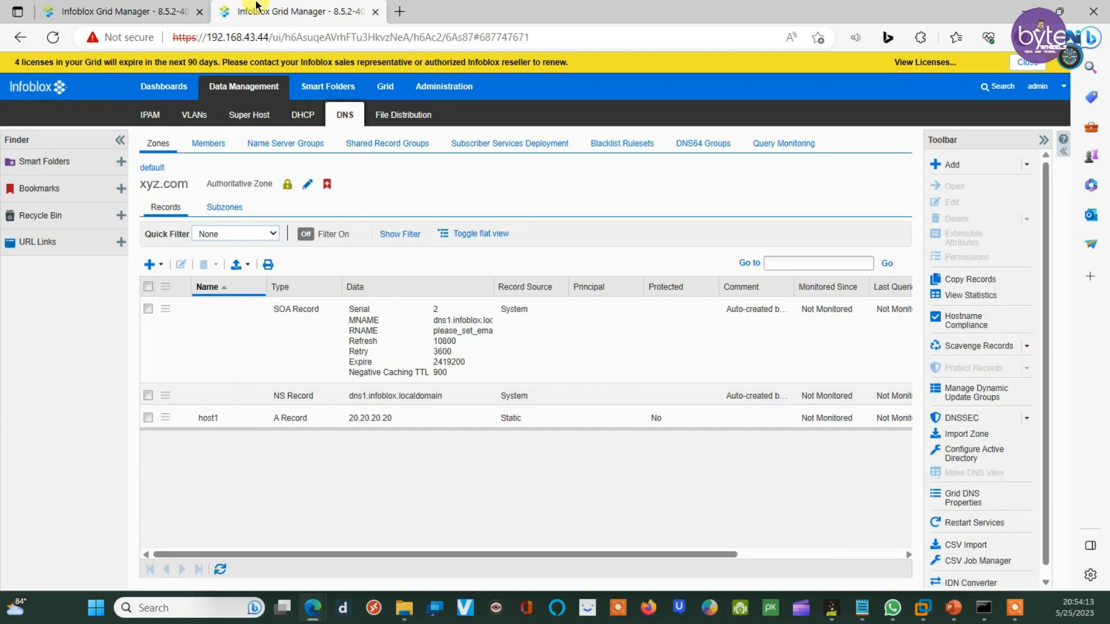
Step: Compare both grids' zone lists, confirming xyz.com is Forward on the first grid, then bring up nslookup
left_click(81, 7)
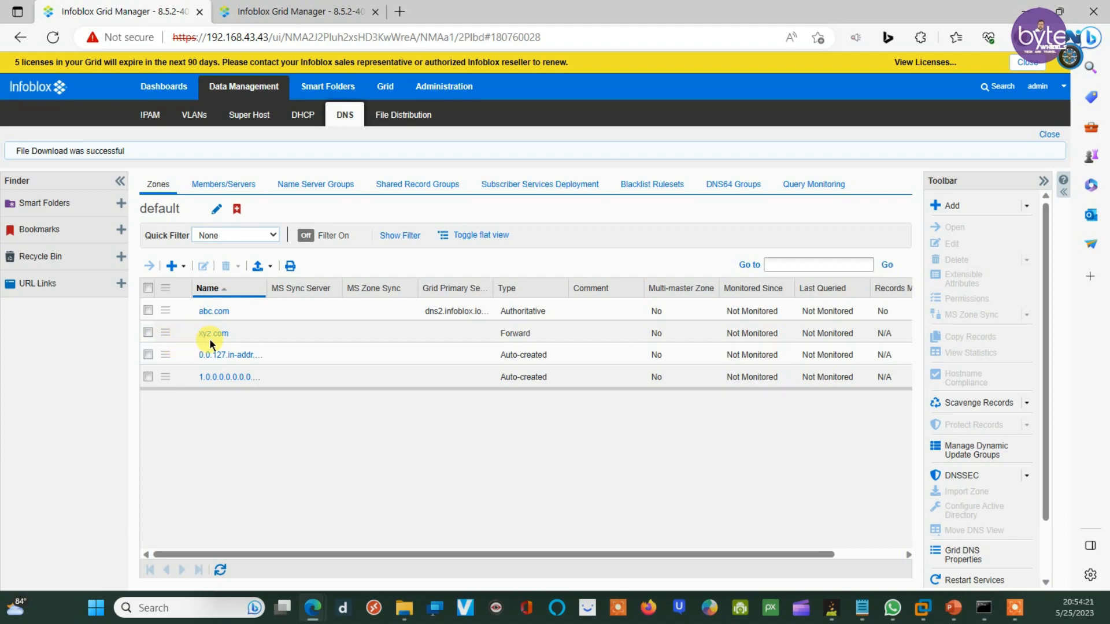
left_click(338, 9)
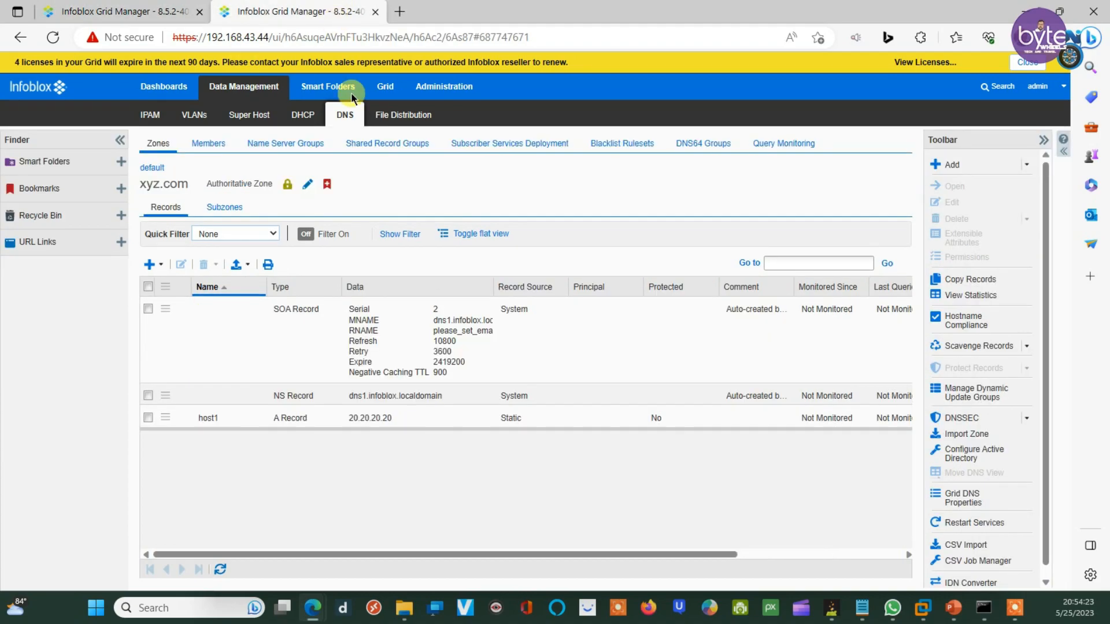
left_click(93, 10)
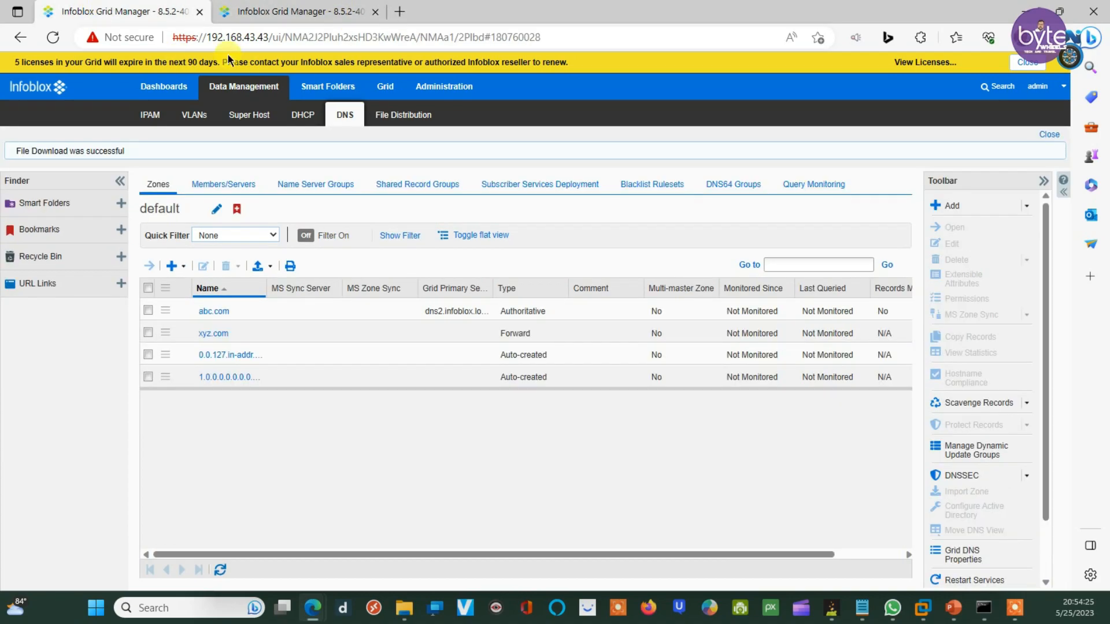
mouse_move(984, 608)
left_click(983, 538)
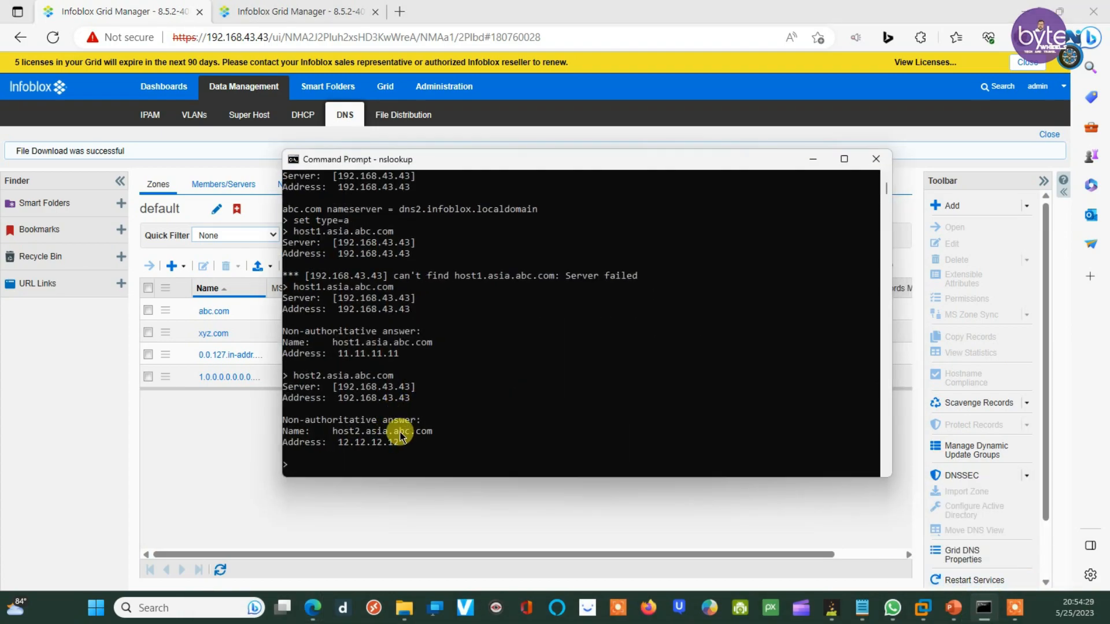
Step: Look up host1.xyz.com via 192.168.43.43 in nslookup, getting 20.20.20.20
key("Up")
key("BackSpace")
key("BackSpace")
key("BackSpace")
key("BackSpace")
key("BackSpace")
key("BackSpace")
key("BackSpace")
key("BackSpace")
key("BackSpace")
key("BackSpace")
key("BackSpace")
key("BackSpace")
key("BackSpace")
key("BackSpace")
key("BackSpace")
key("BackSpace")
key("BackSpace")
key("BackSpace")
type("host1.xyz.com")
key("Return")
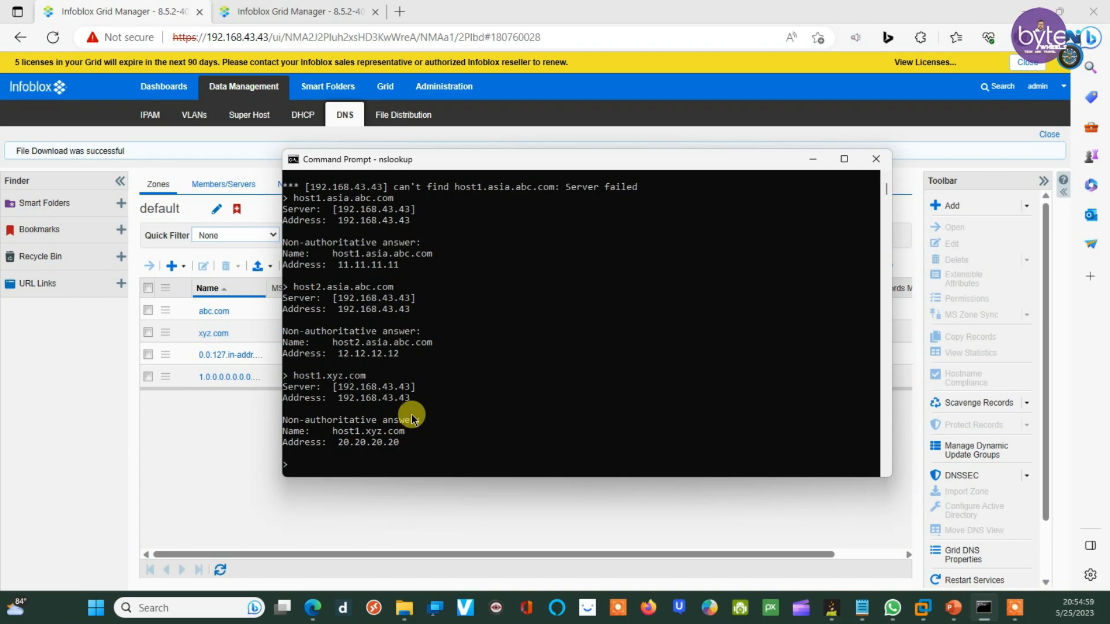
left_click(75, 11)
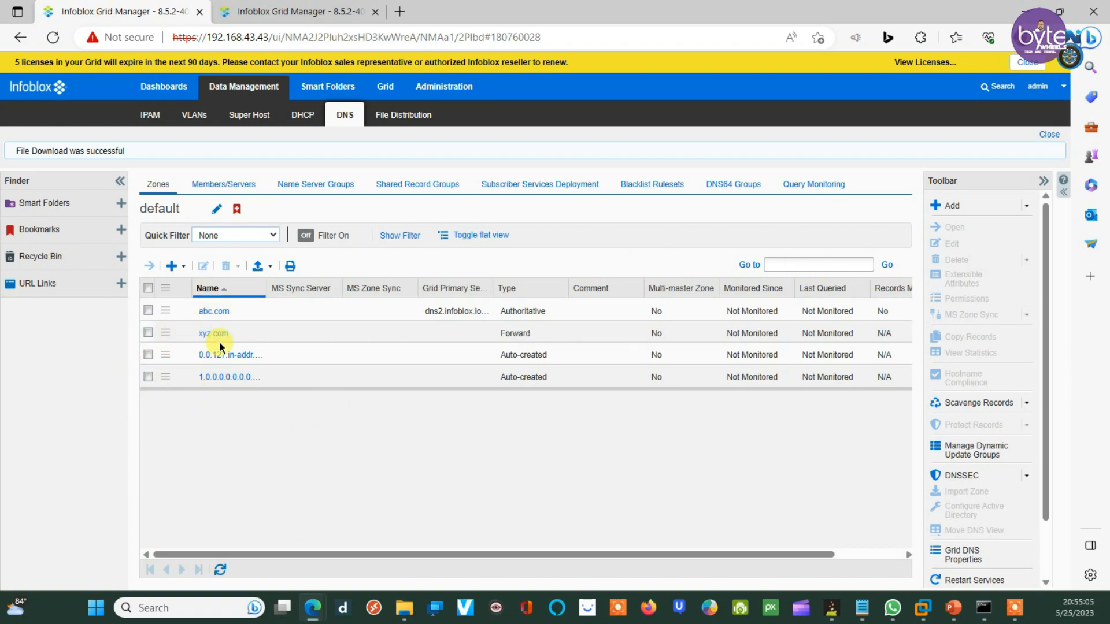
Step: Check the second grid's host1 record at 20.20.20.20, then return to the nslookup result
left_click(270, 5)
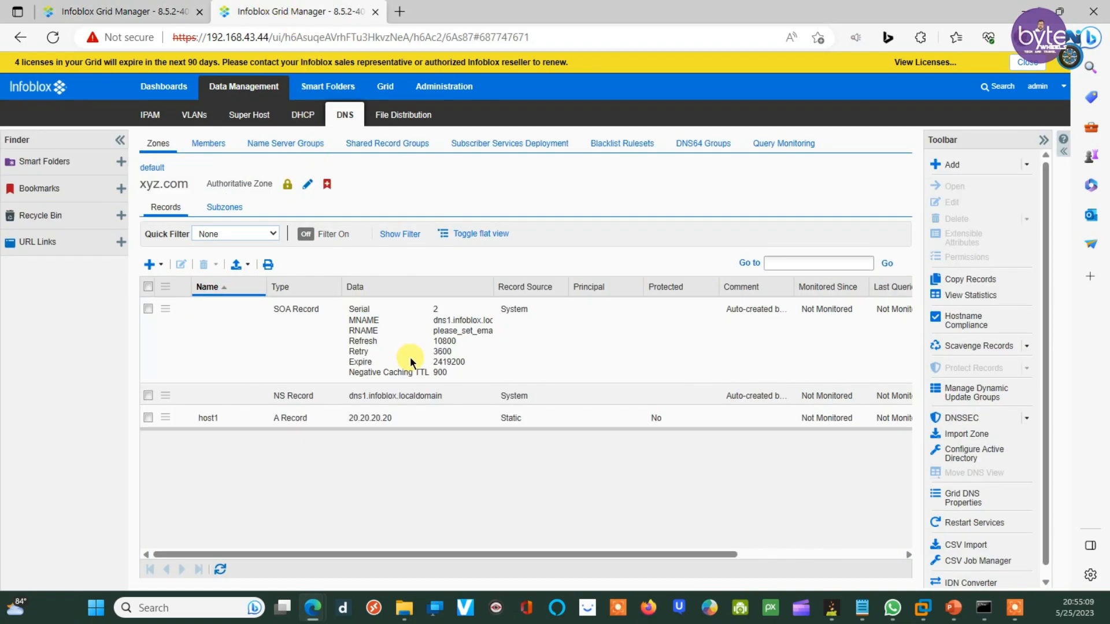
left_click(102, 5)
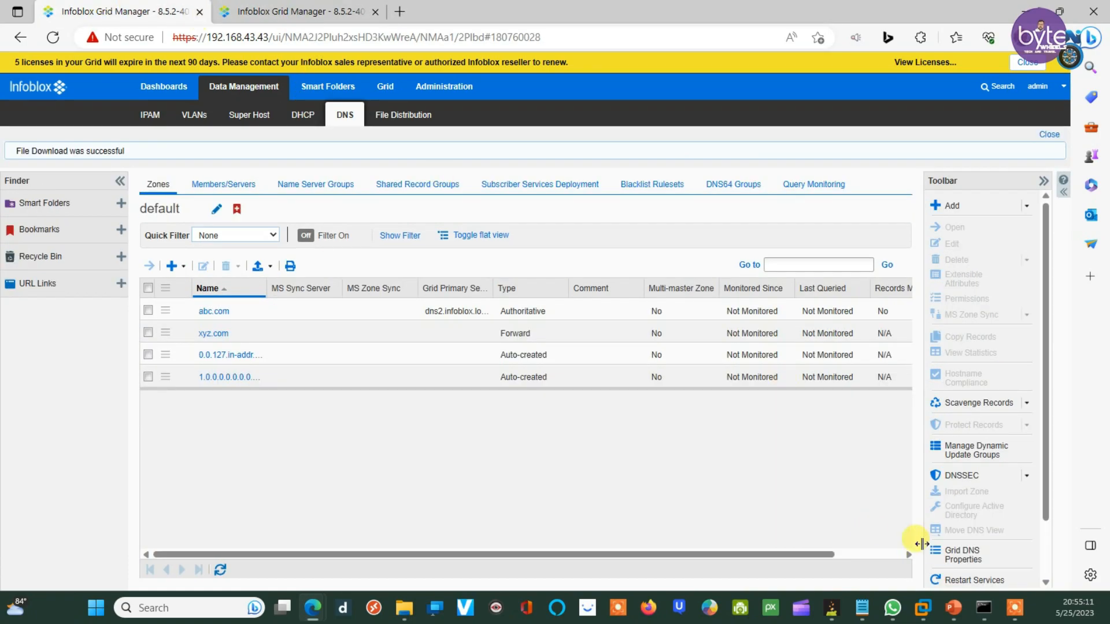
left_click(984, 611)
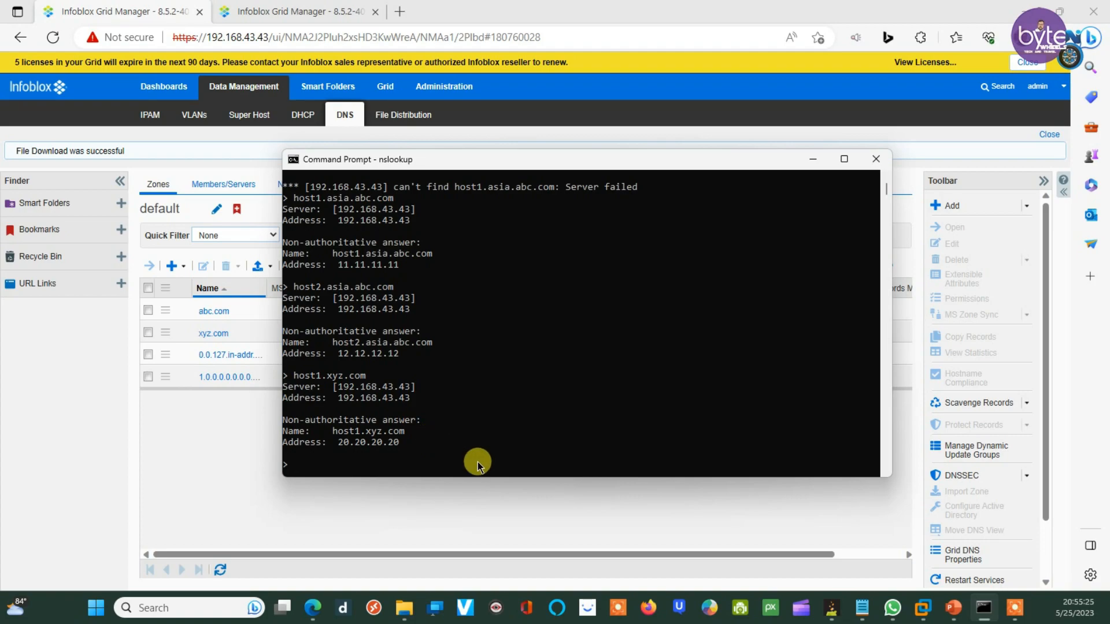
left_click(364, 465)
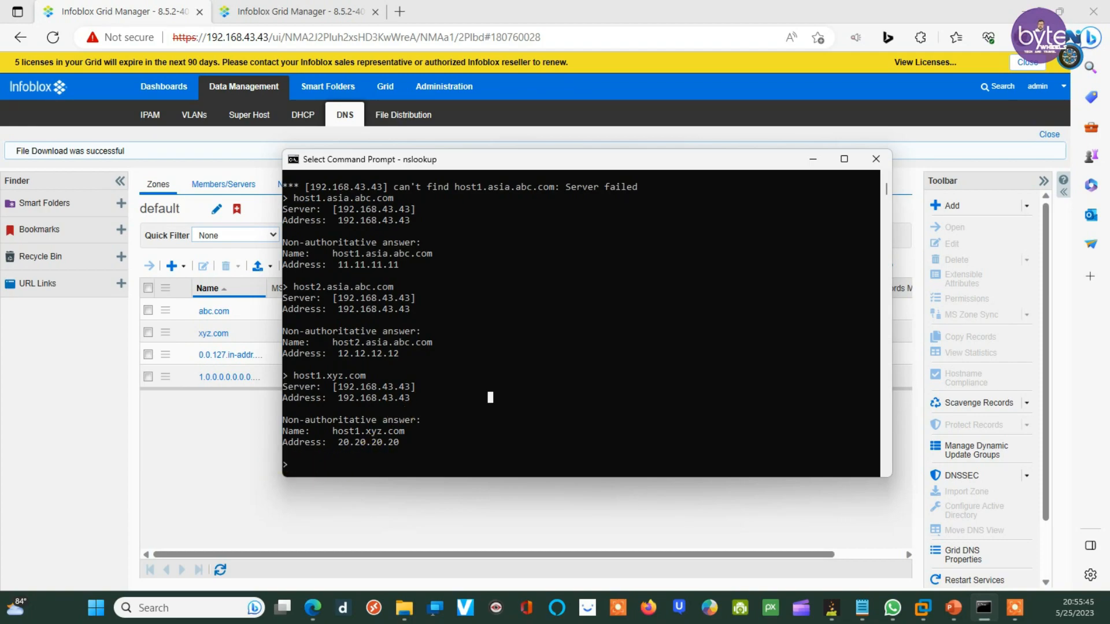
key("alt+Tab")
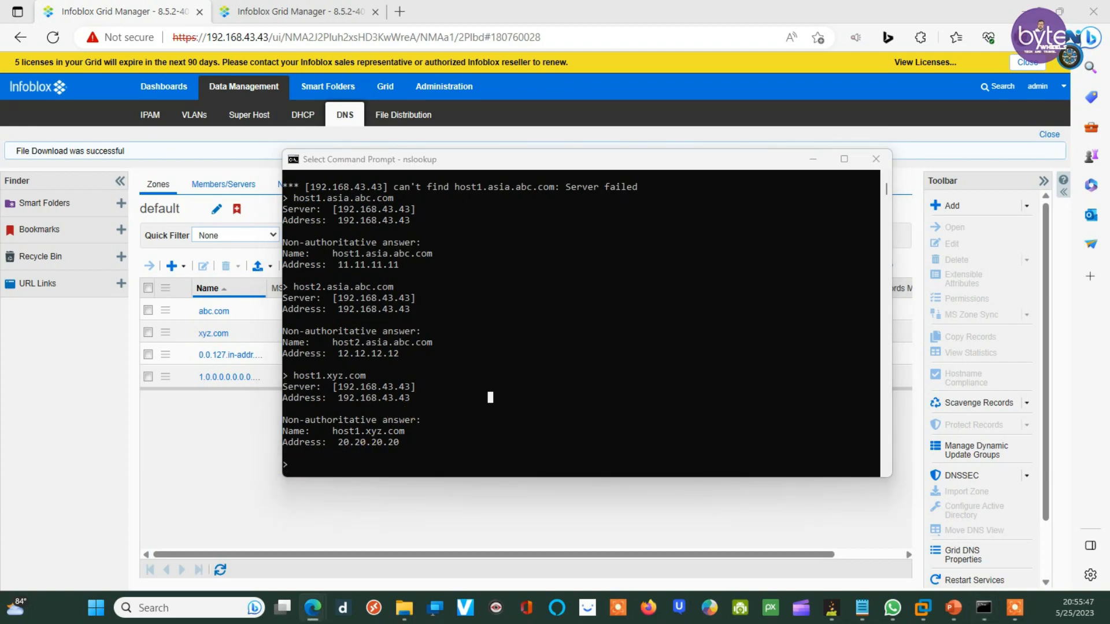
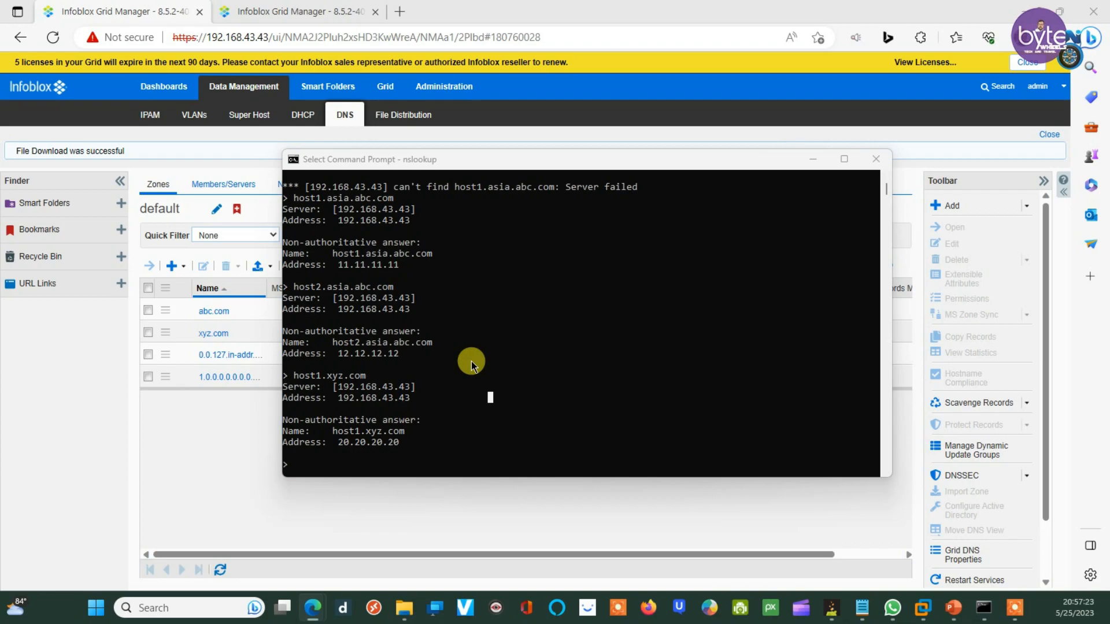
Step: Leave the nslookup console and bring back the first grid's zone list showing abc.com and xyz.com
key("Escape")
left_click(425, 420)
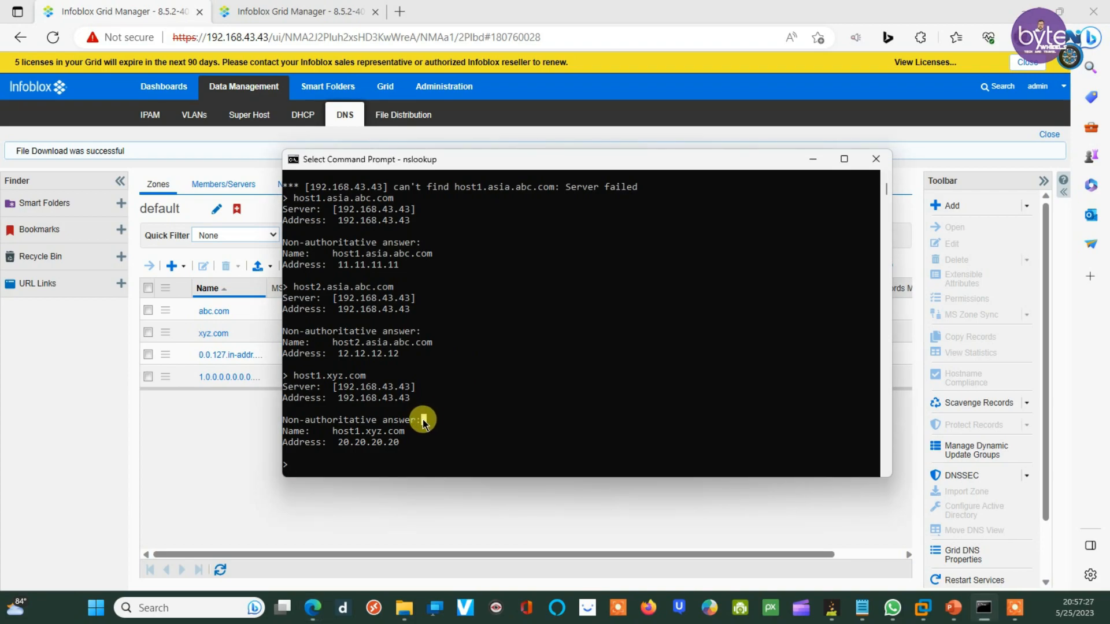
left_click(207, 440)
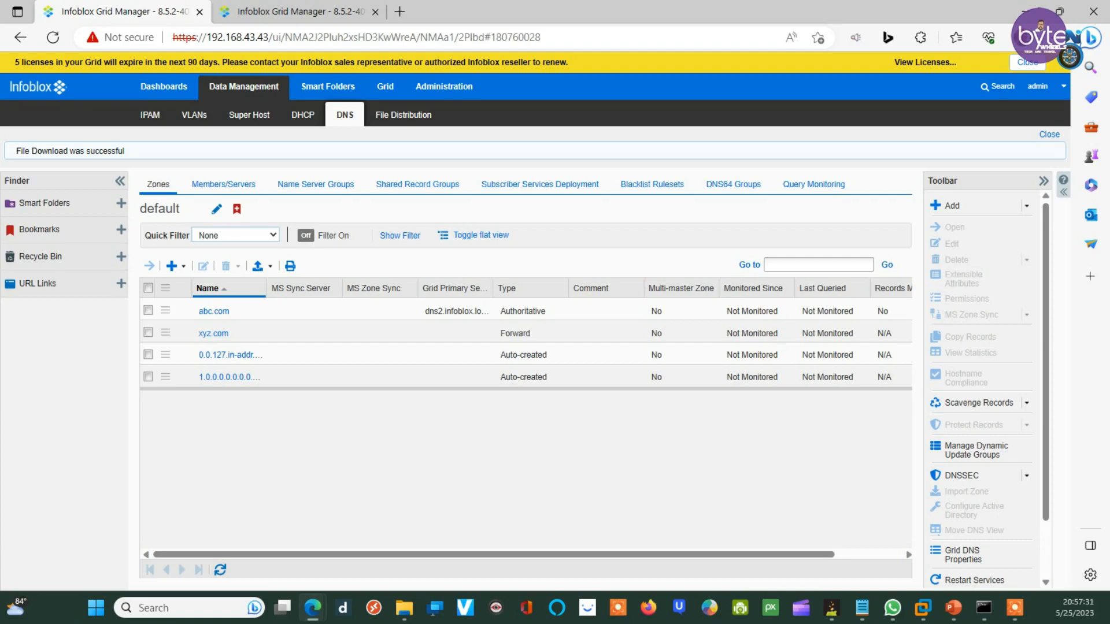
Step: On the second grid, go to the default view's zones and start a new Authoritative Zone
left_click(862, 609)
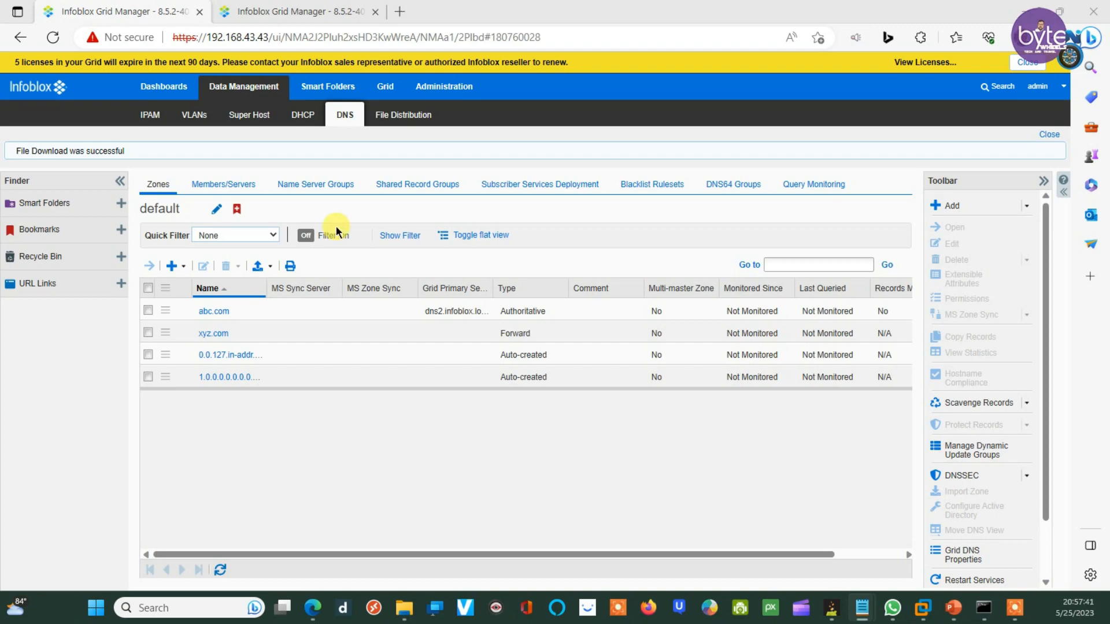
left_click(292, 10)
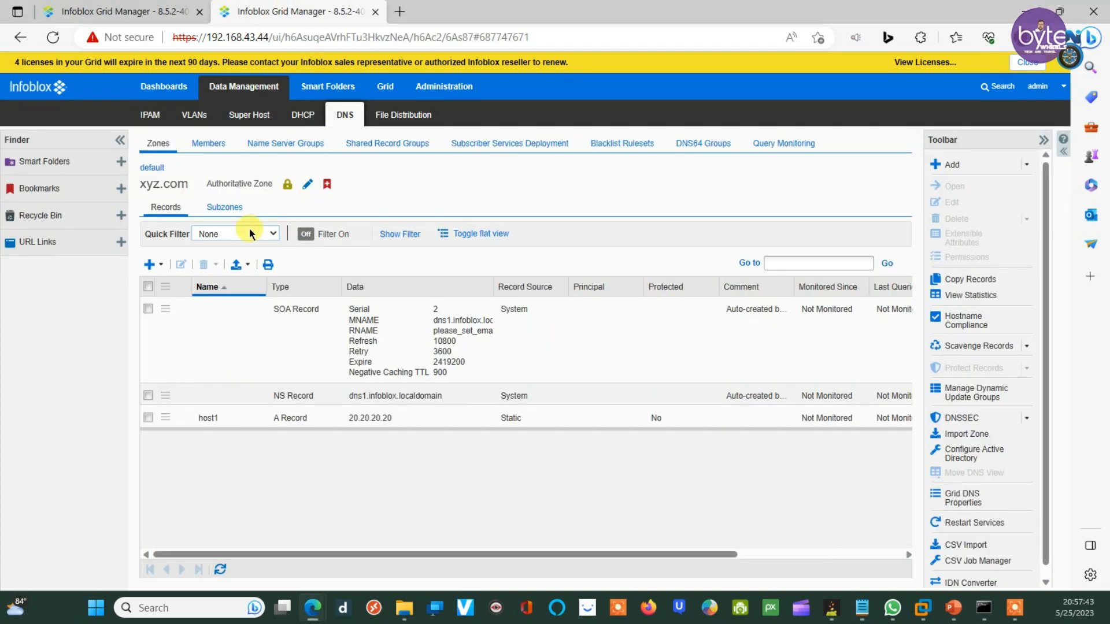
left_click(153, 169)
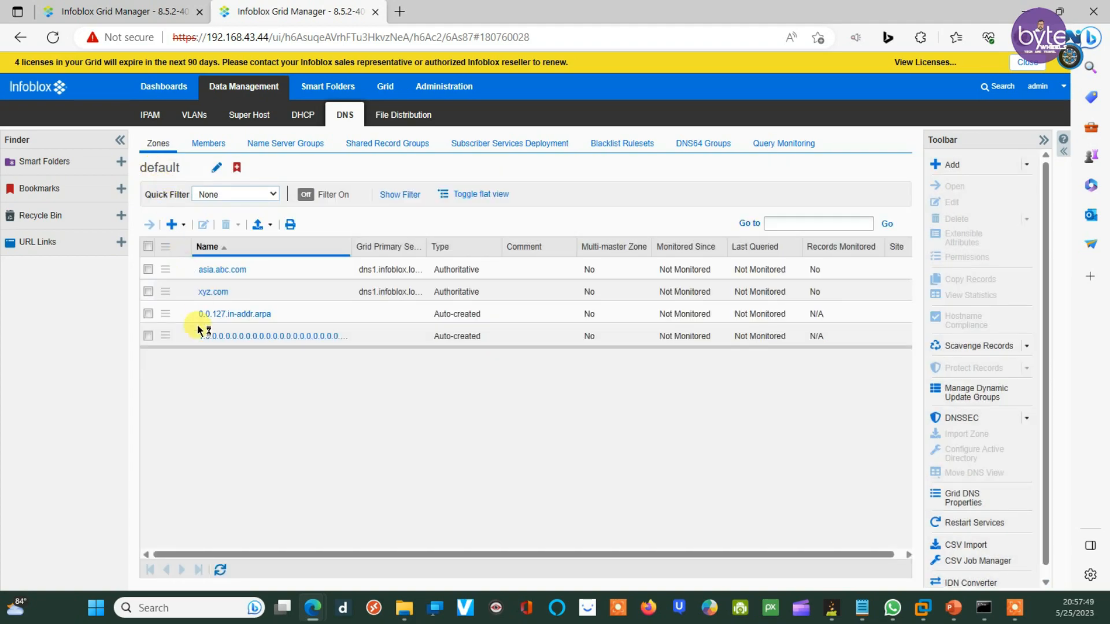
left_click(172, 225)
left_click(204, 247)
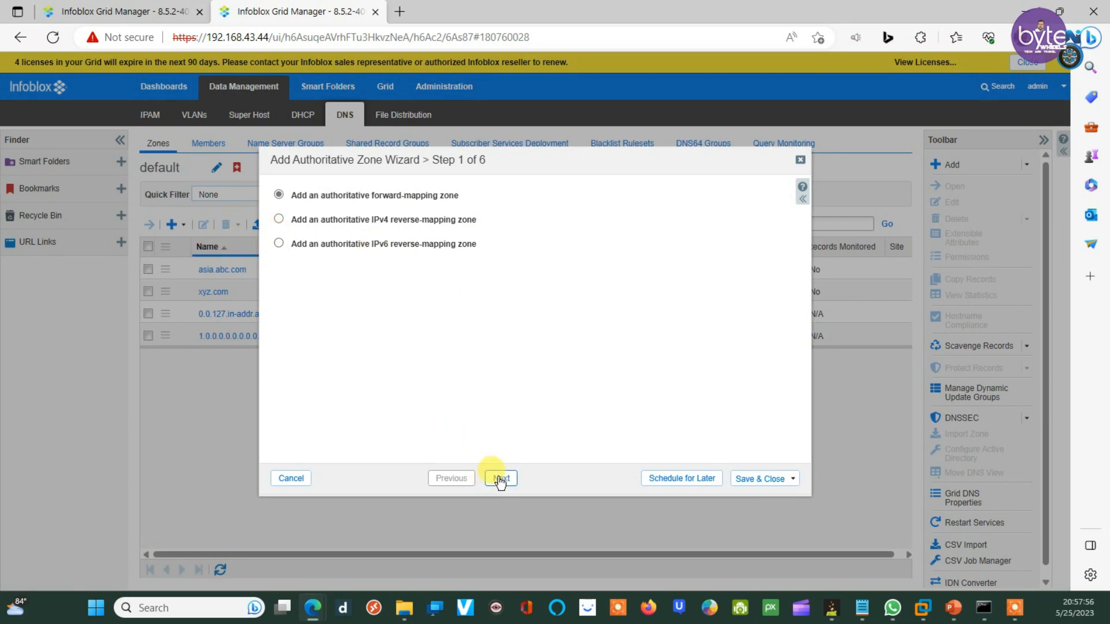
Step: Name the new forward-mapping authoritative zone test.com
left_click(500, 479)
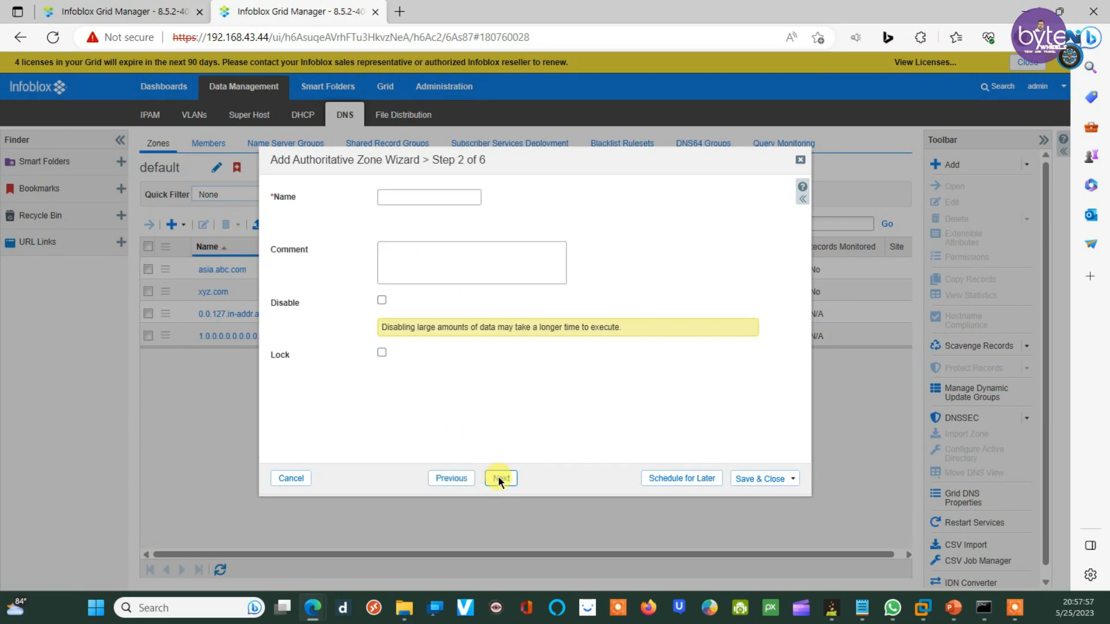
left_click(399, 197)
type("test")
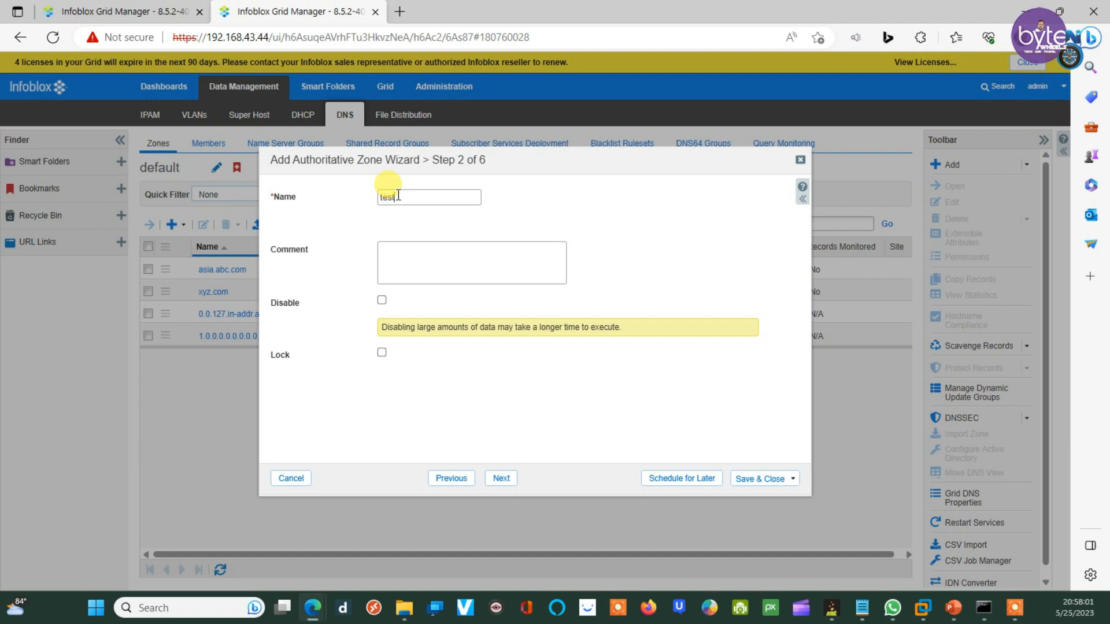
type(".com")
left_click(502, 479)
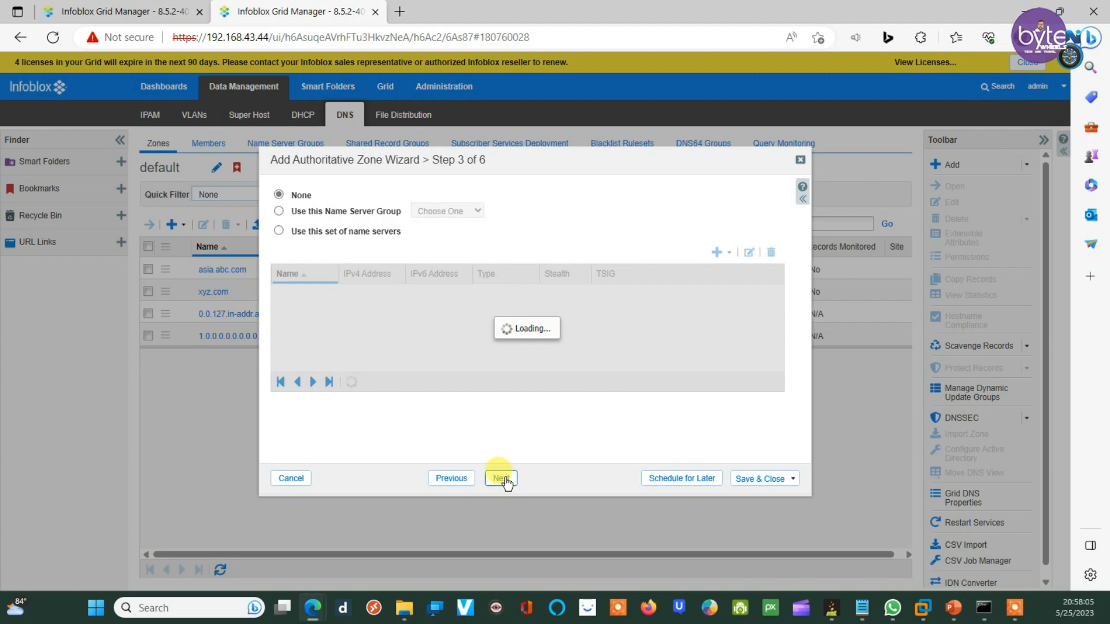
Step: Make dns1.infoblox.localdomain the zone's grid primary, save test.com, and restart grid services
left_click(278, 231)
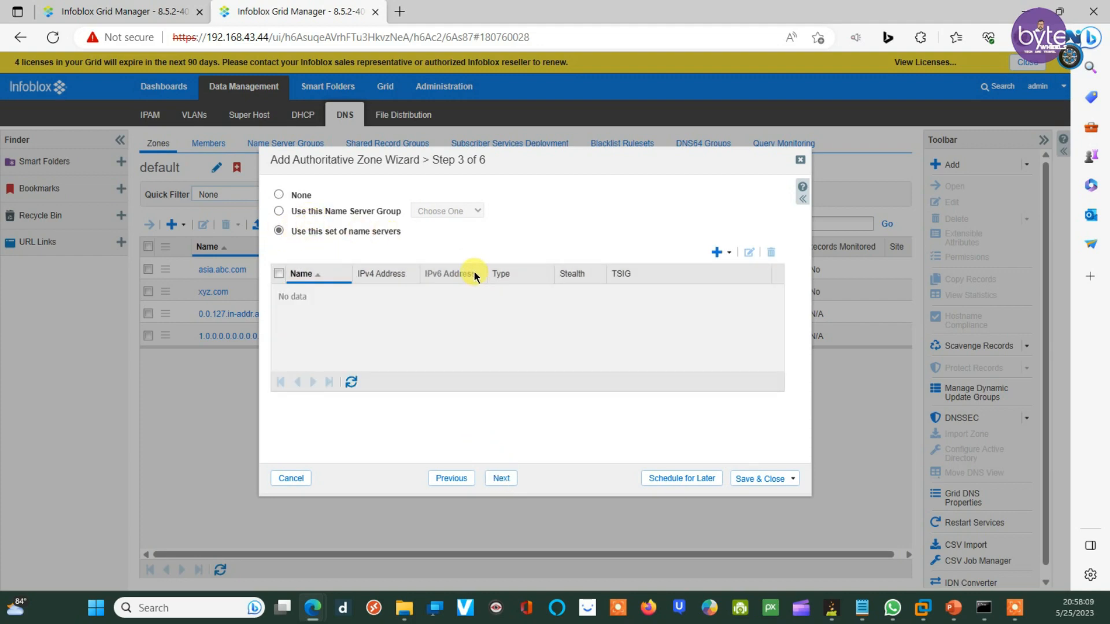
left_click(730, 253)
left_click(746, 269)
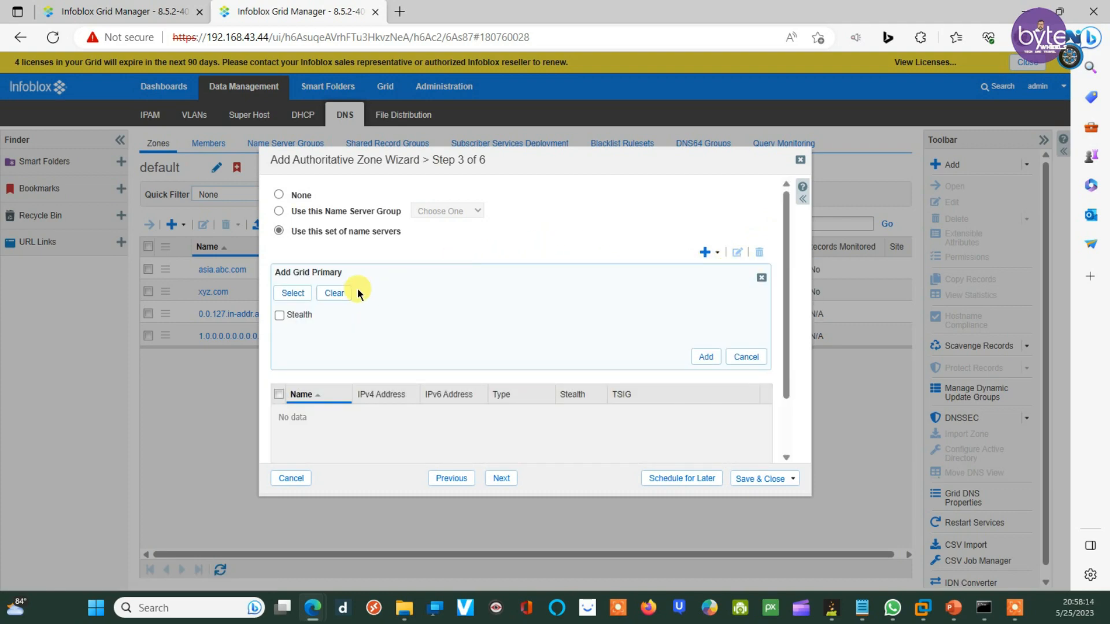
left_click(293, 293)
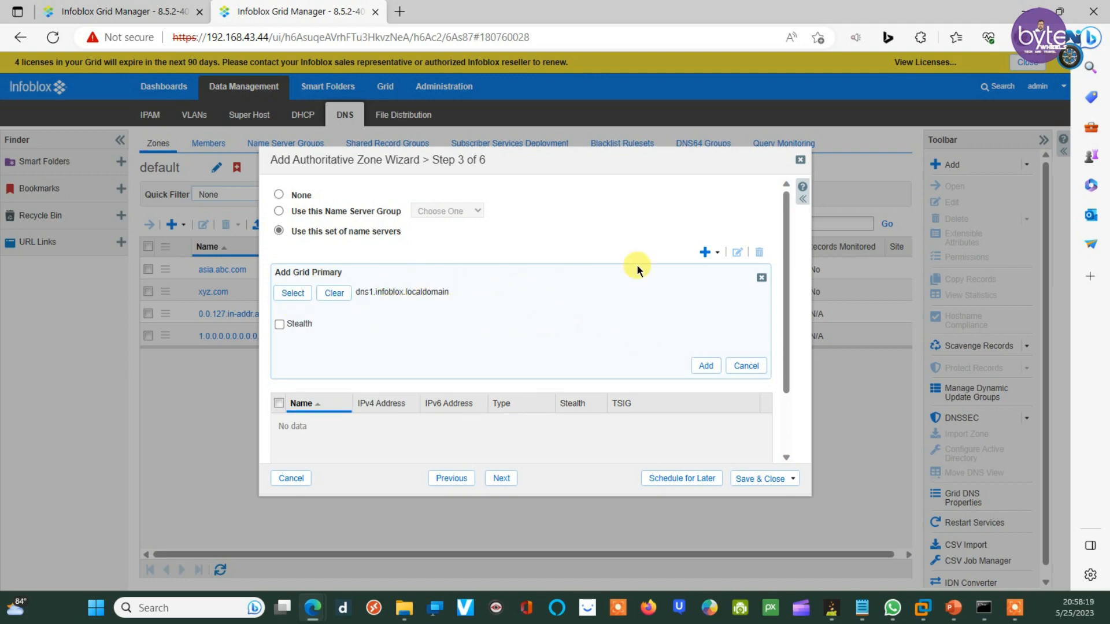
left_click(706, 366)
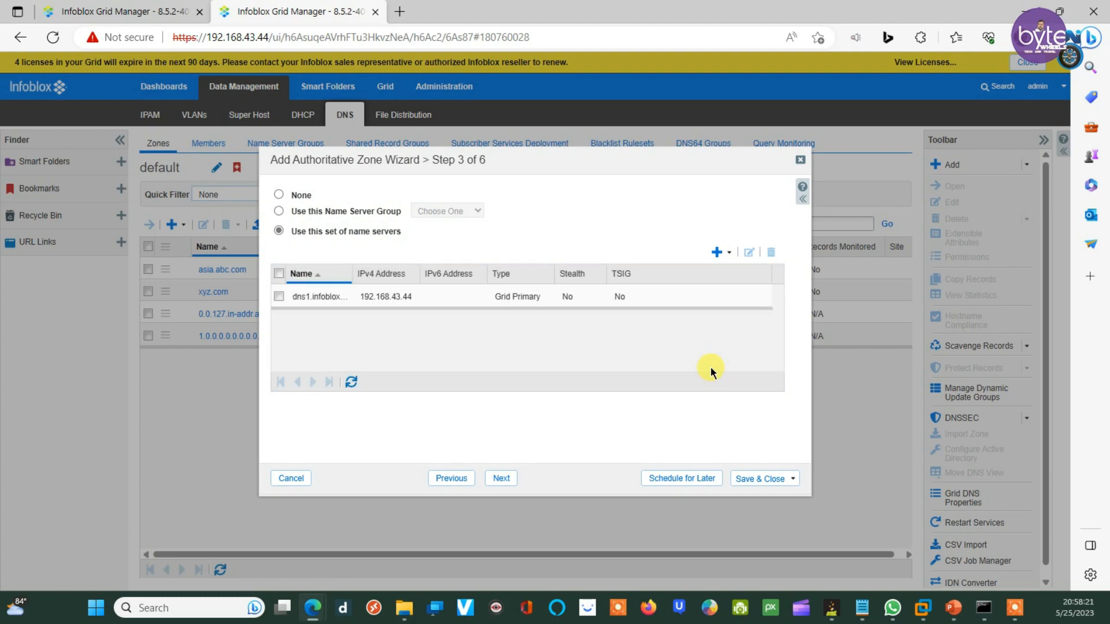
left_click(499, 480)
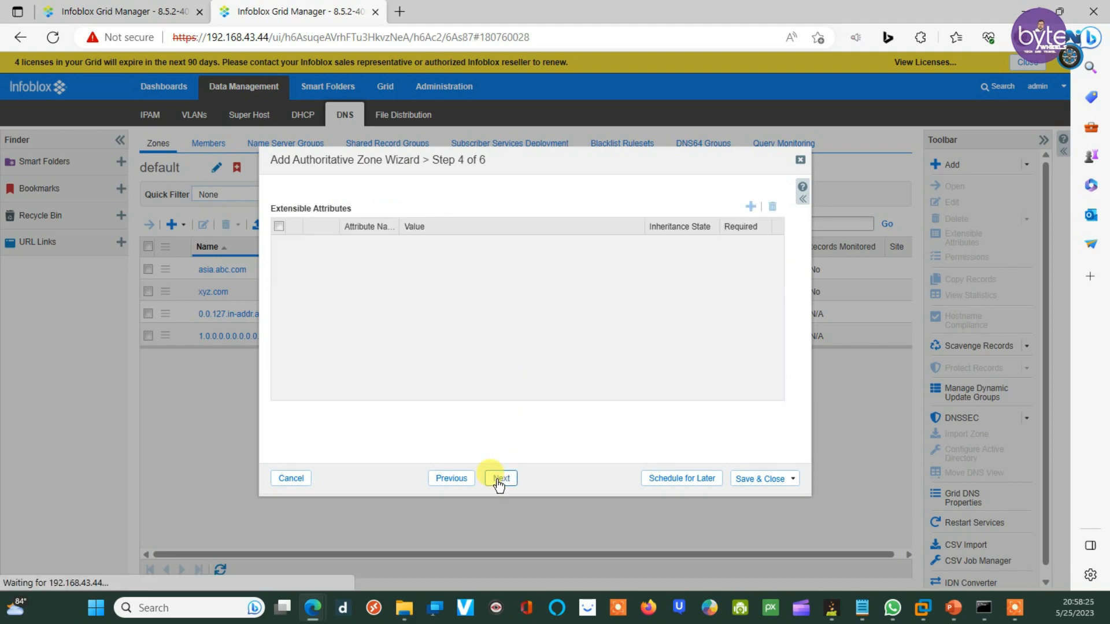
left_click(778, 477)
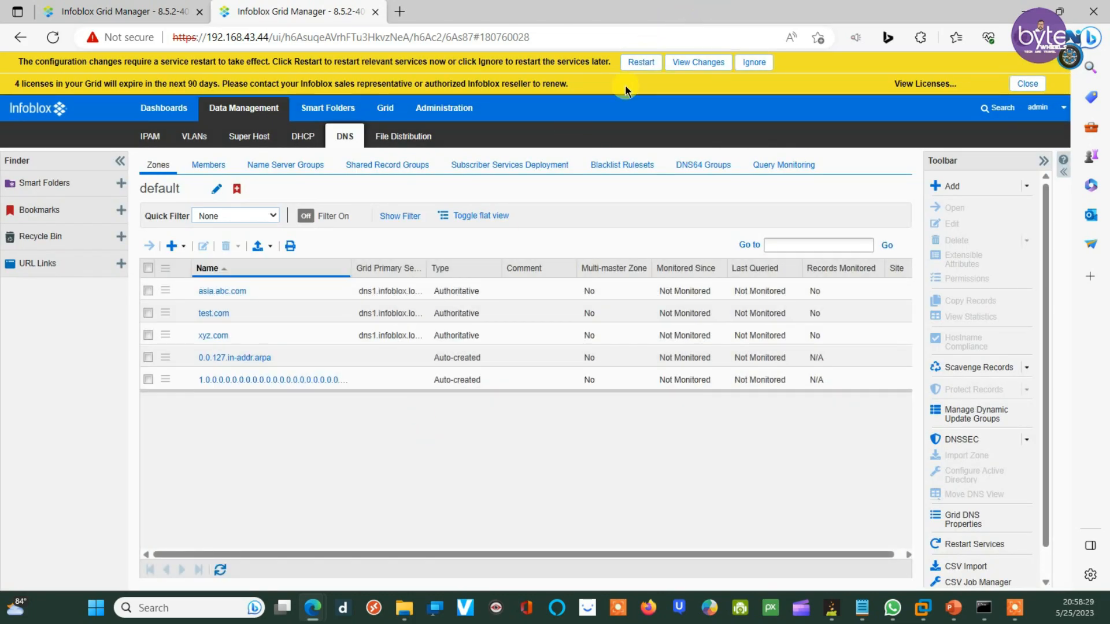
left_click(633, 64)
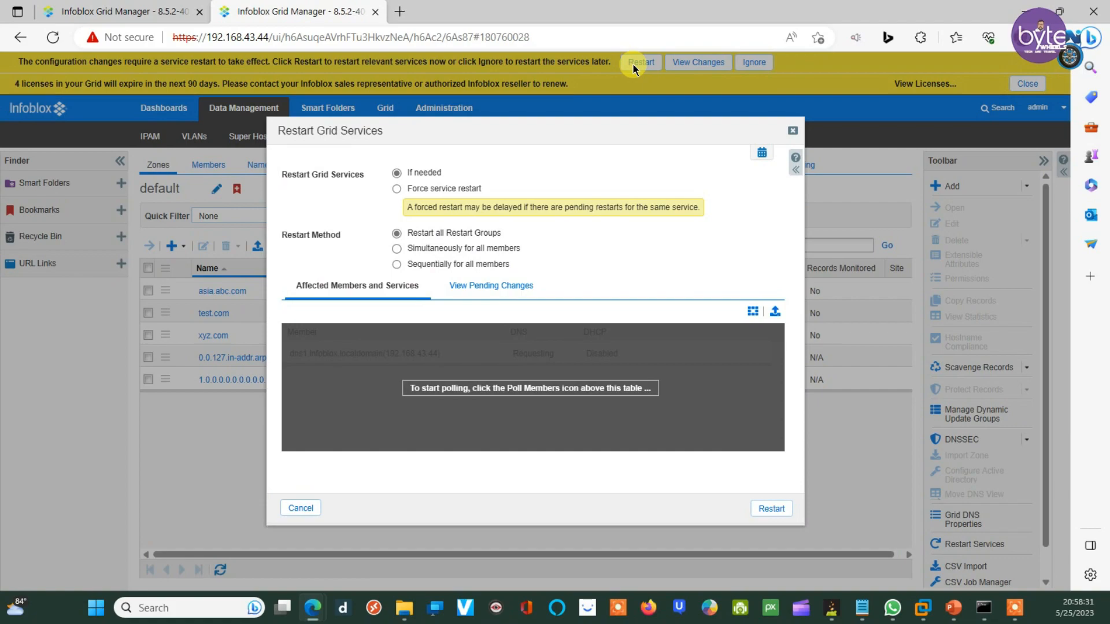
left_click(771, 510)
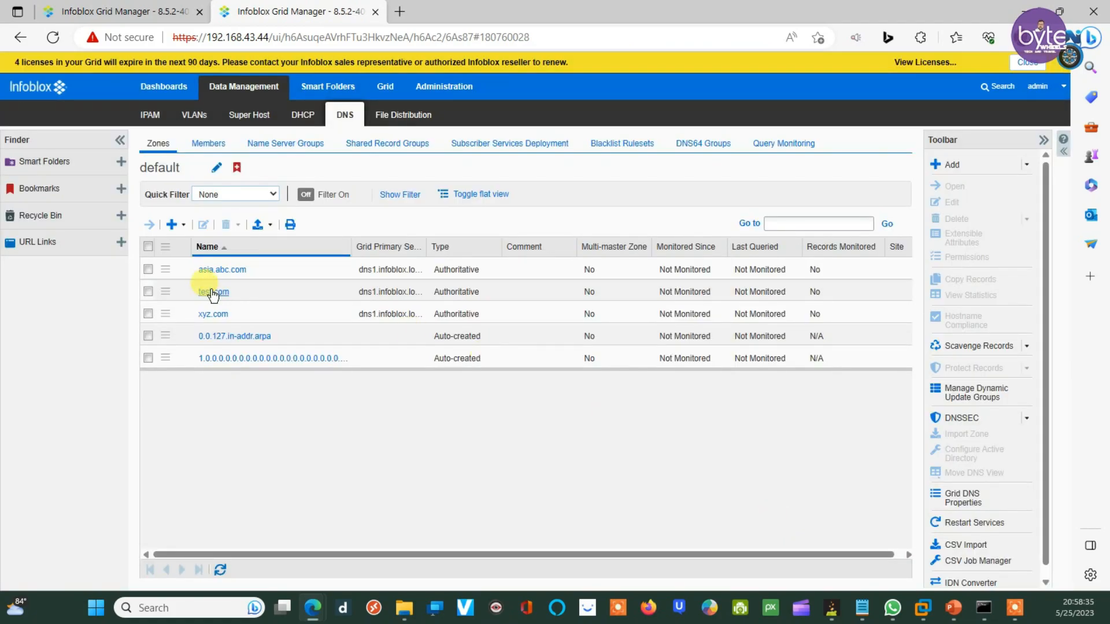
Step: Add A record host1 at 22.22.22.22 to test.com without an associated PTR record
left_click(213, 292)
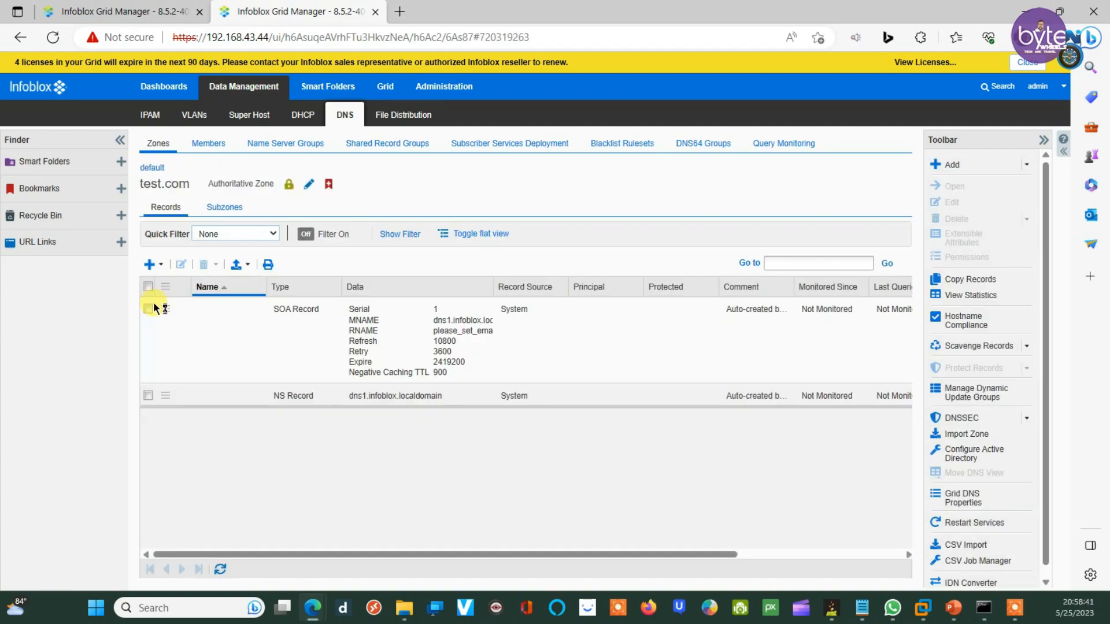
left_click(151, 265)
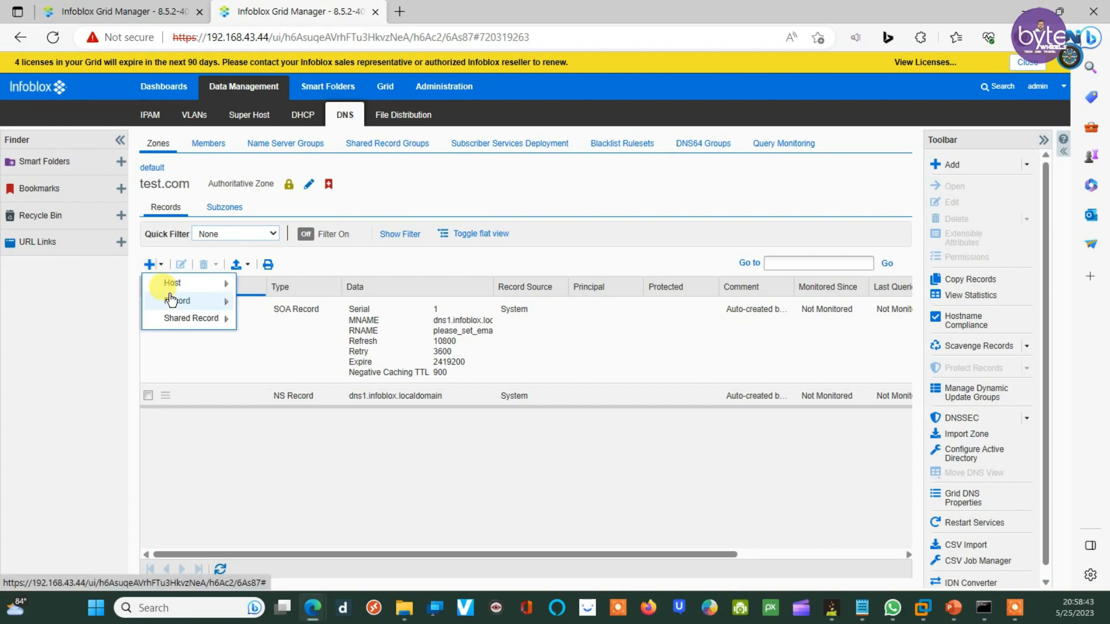
mouse_move(171, 301)
left_click(277, 296)
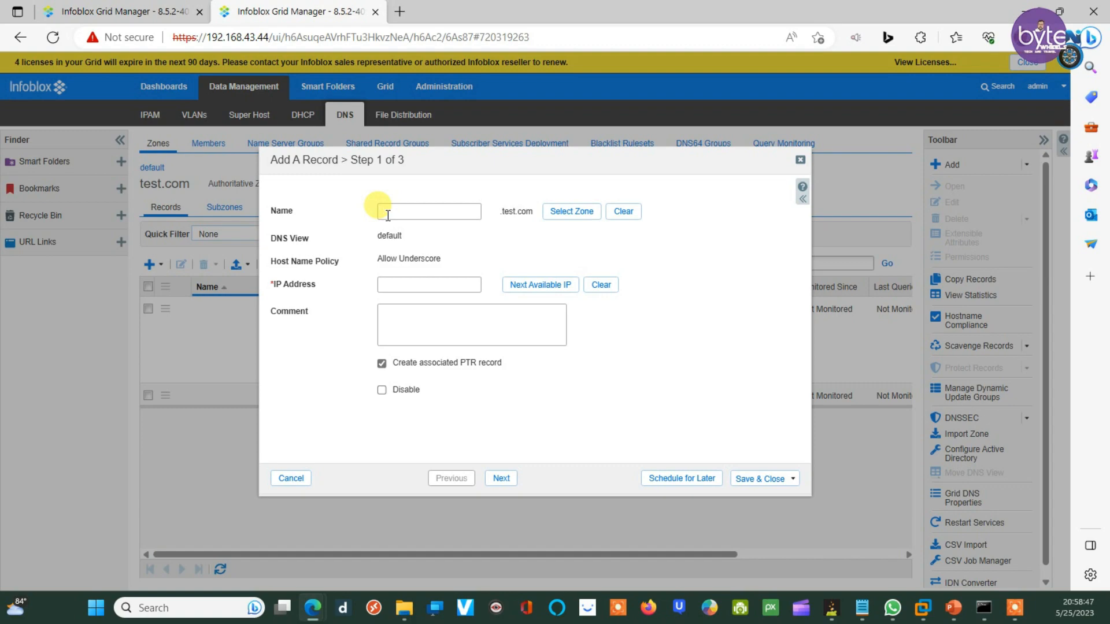
type("host1")
left_click(392, 287)
left_click(381, 364)
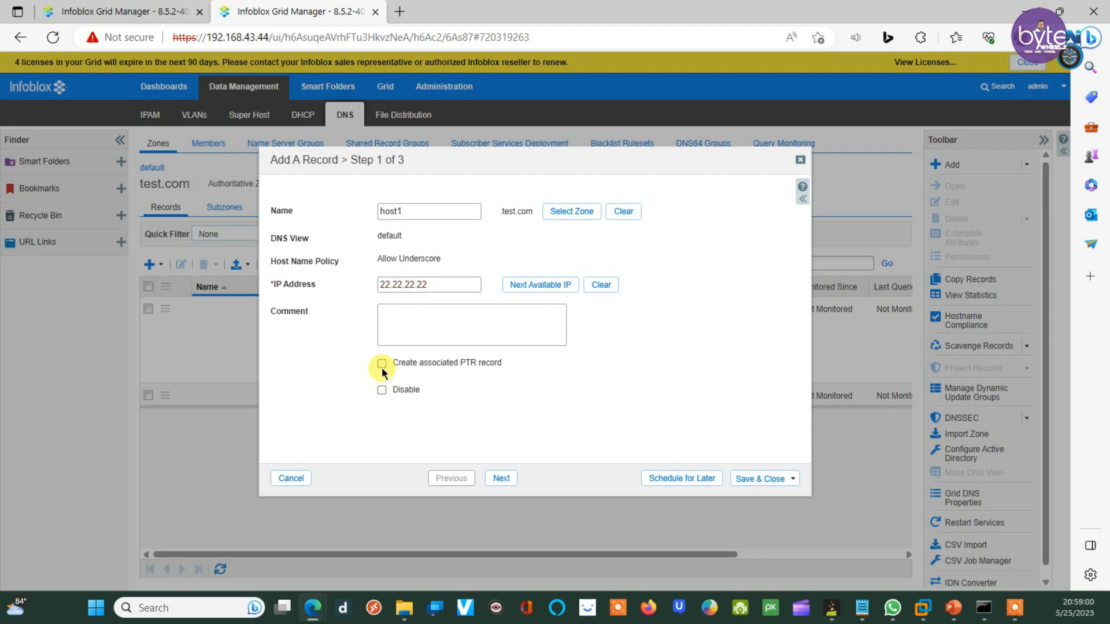
left_click(754, 476)
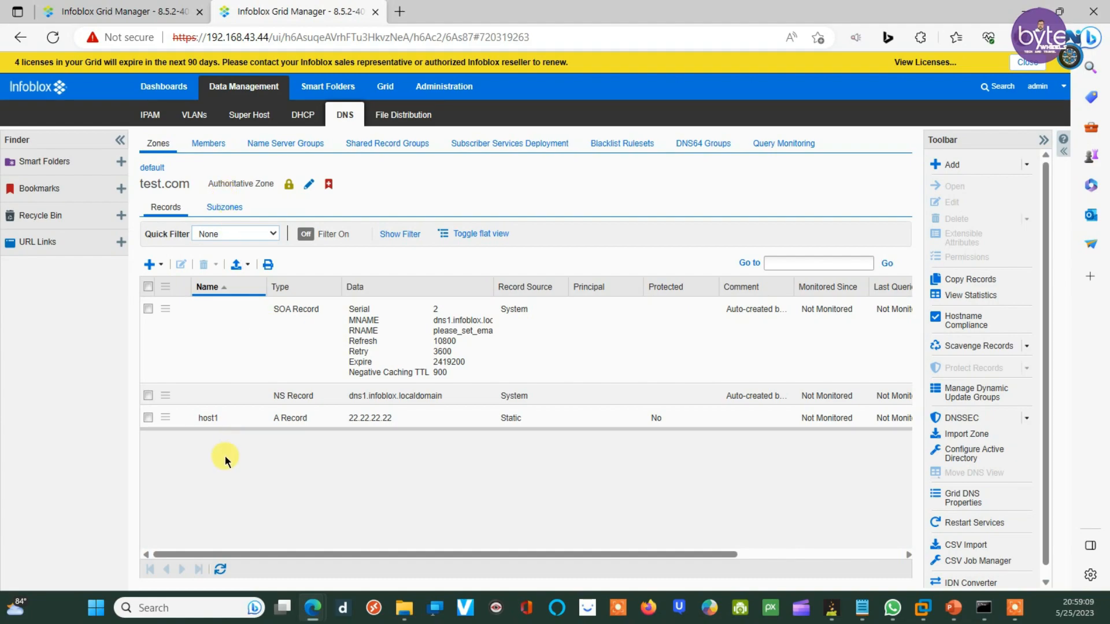
left_click(145, 5)
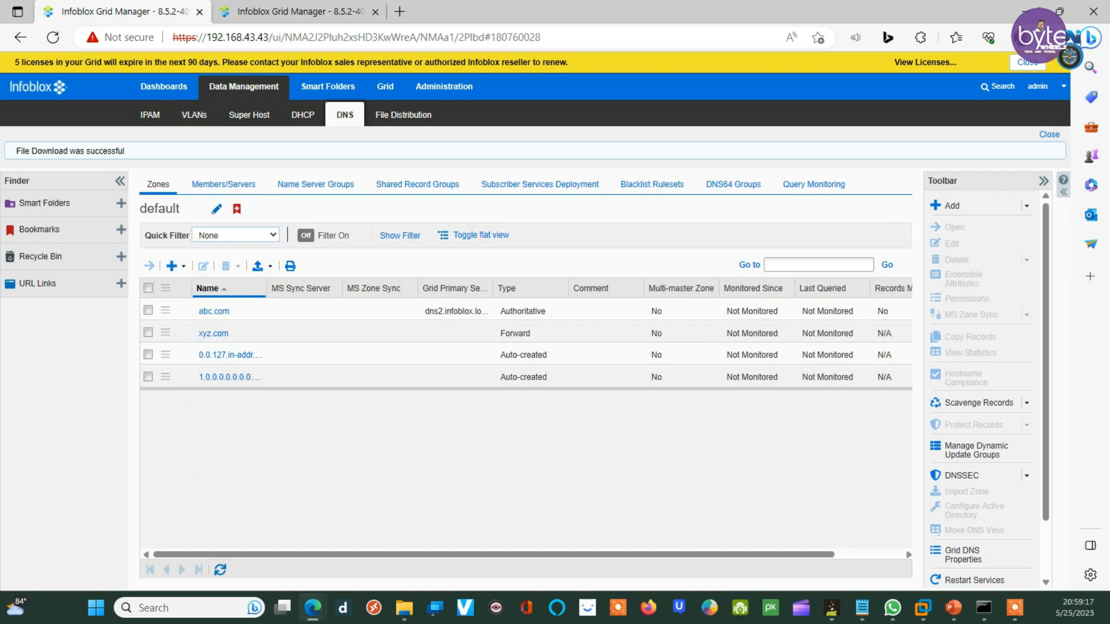
Step: On the first grid, start a forward-mapping stub zone named test.com
left_click(173, 266)
left_click(204, 320)
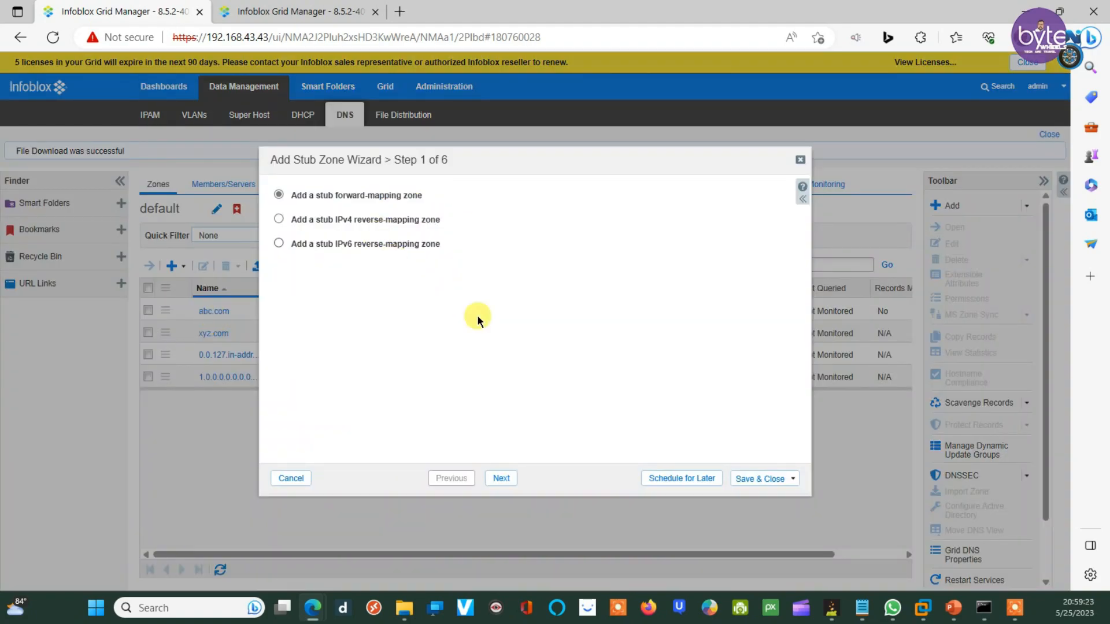
left_click(501, 478)
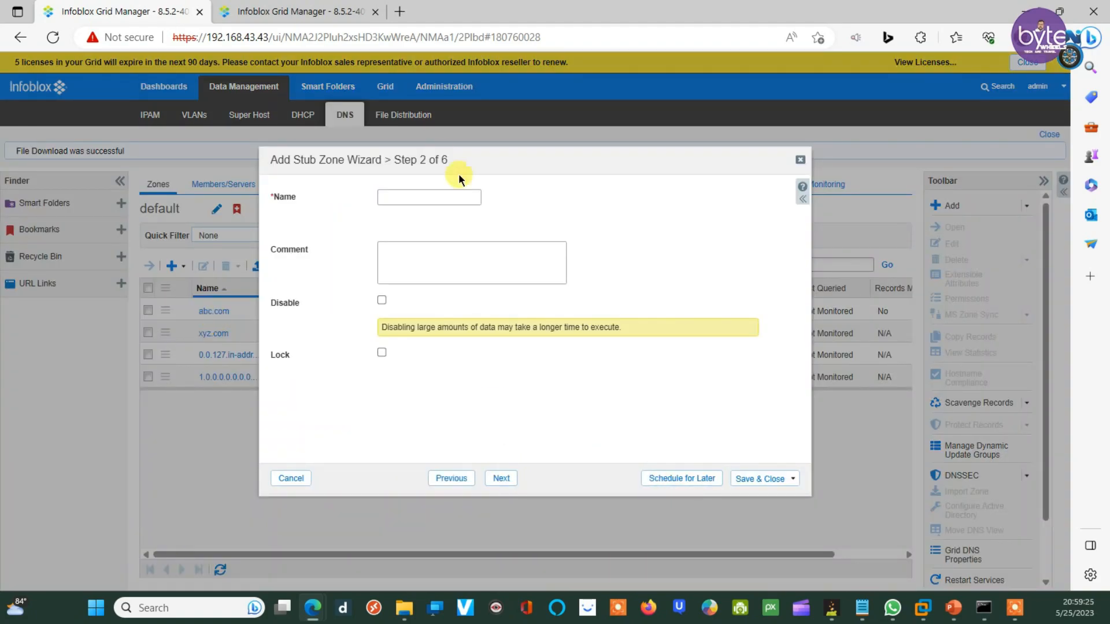
left_click(399, 197)
type("test.com")
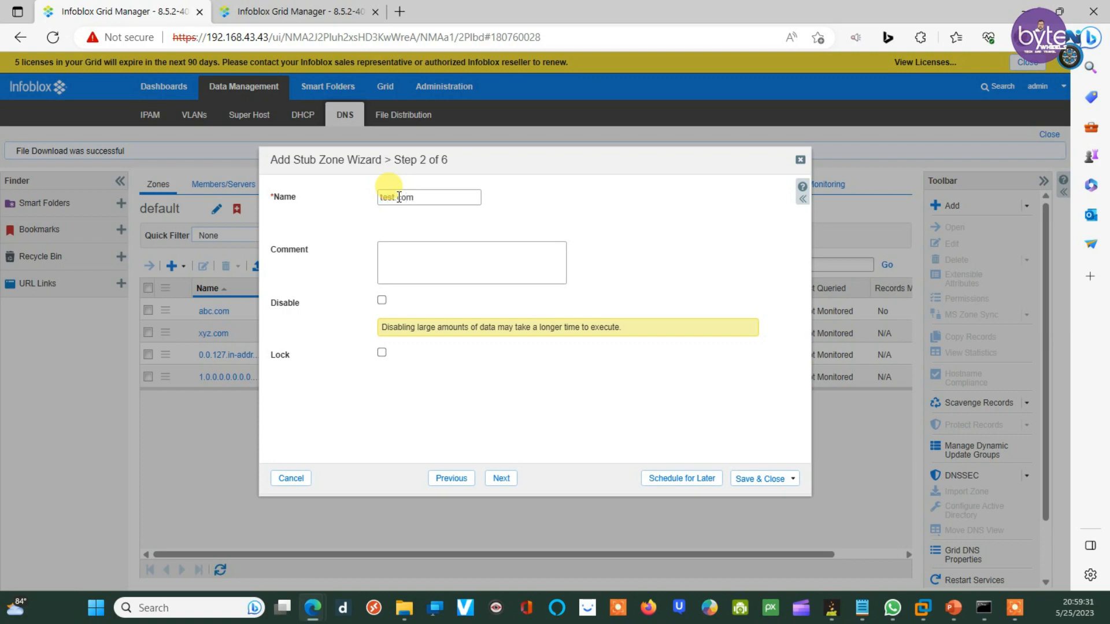
Step: Add a blank master name server entry to the stub zone
left_click(500, 479)
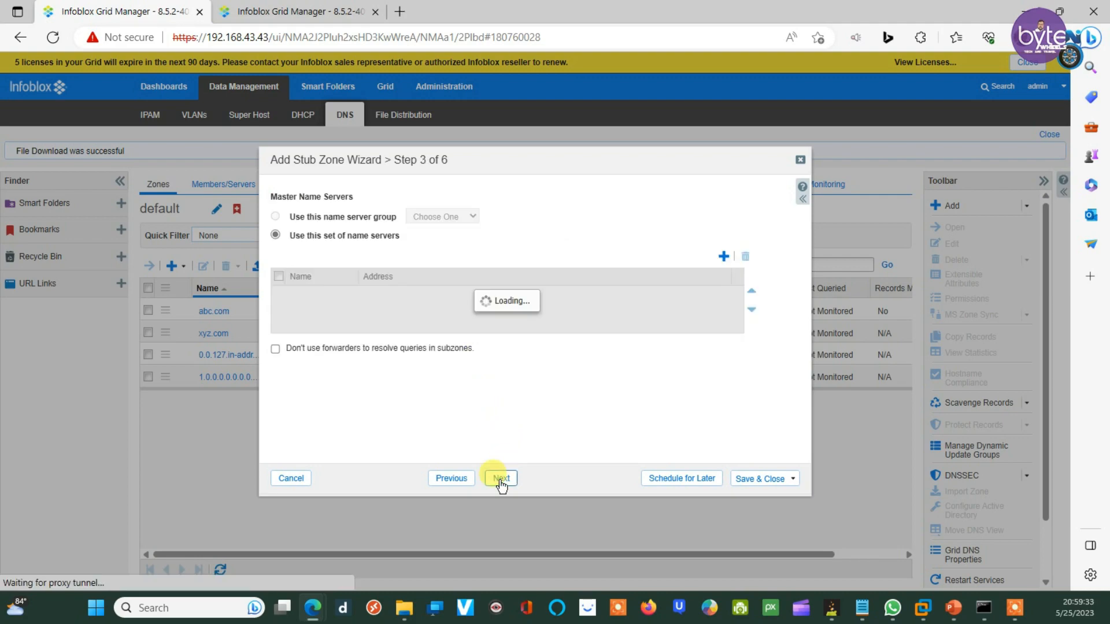
left_click(723, 258)
left_click(317, 296)
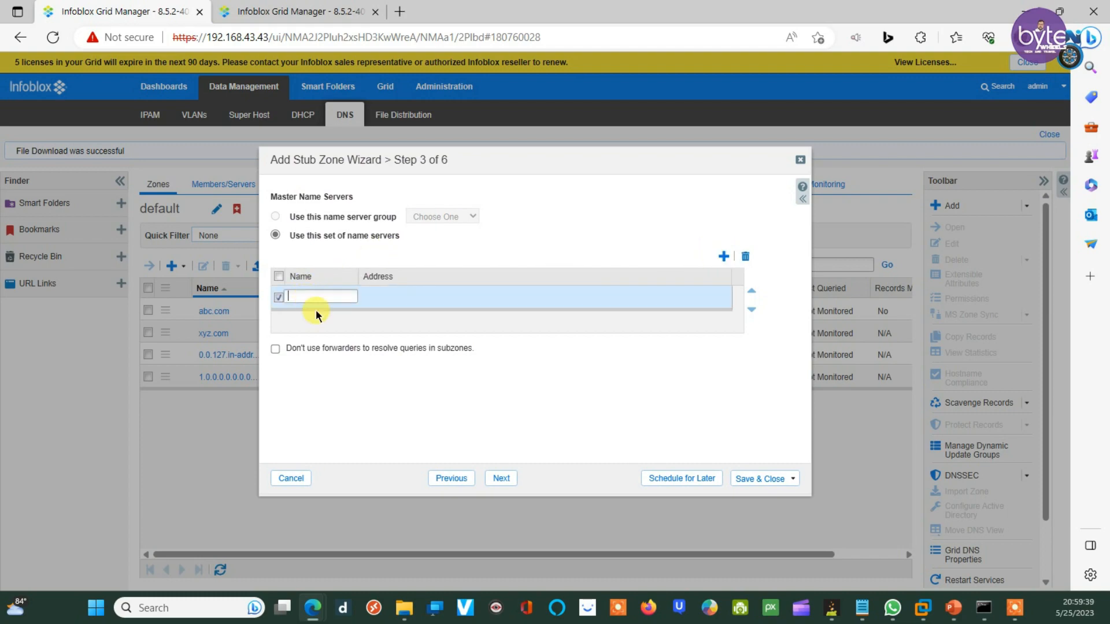
Step: Copy 192.168.43.44, then dns1.infoblox.localdomain, from the Notepad server notes
mouse_move(863, 607)
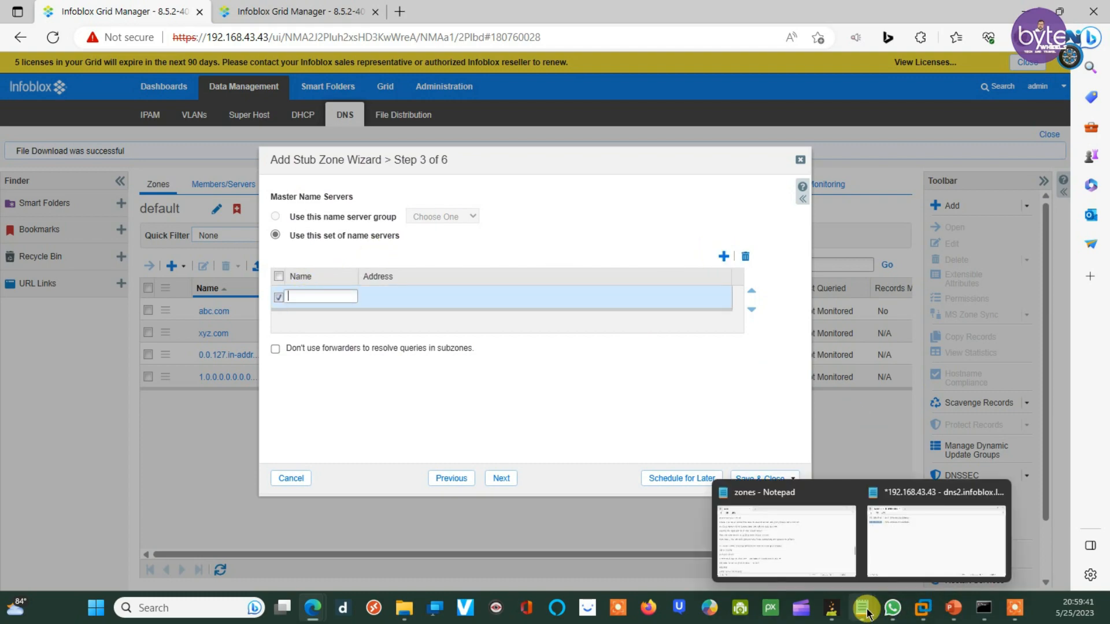
left_click(883, 540)
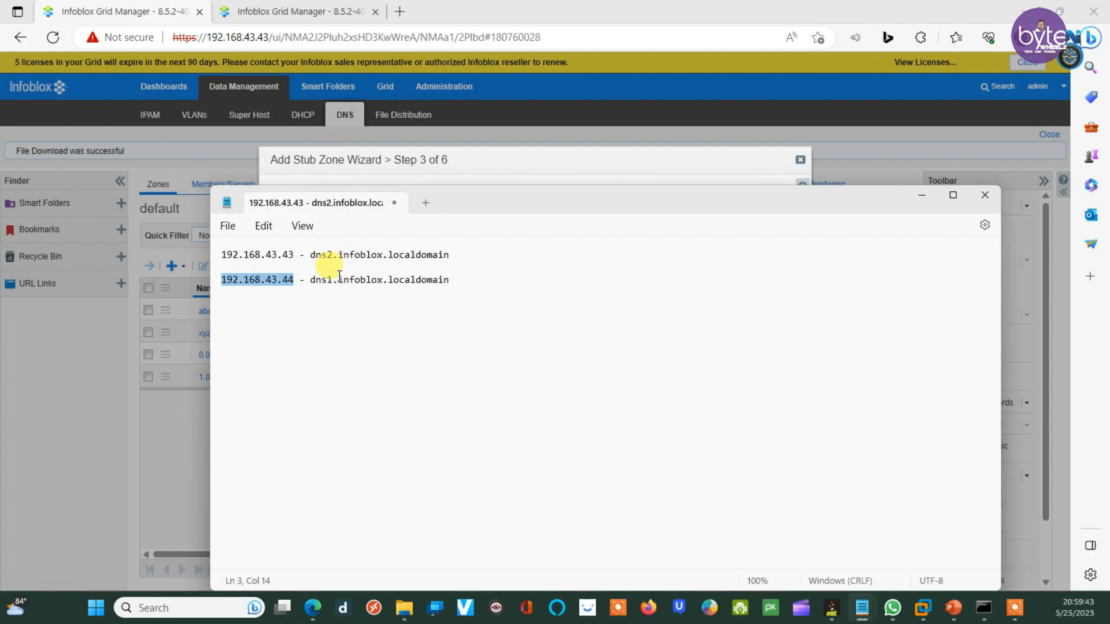
right_click(276, 286)
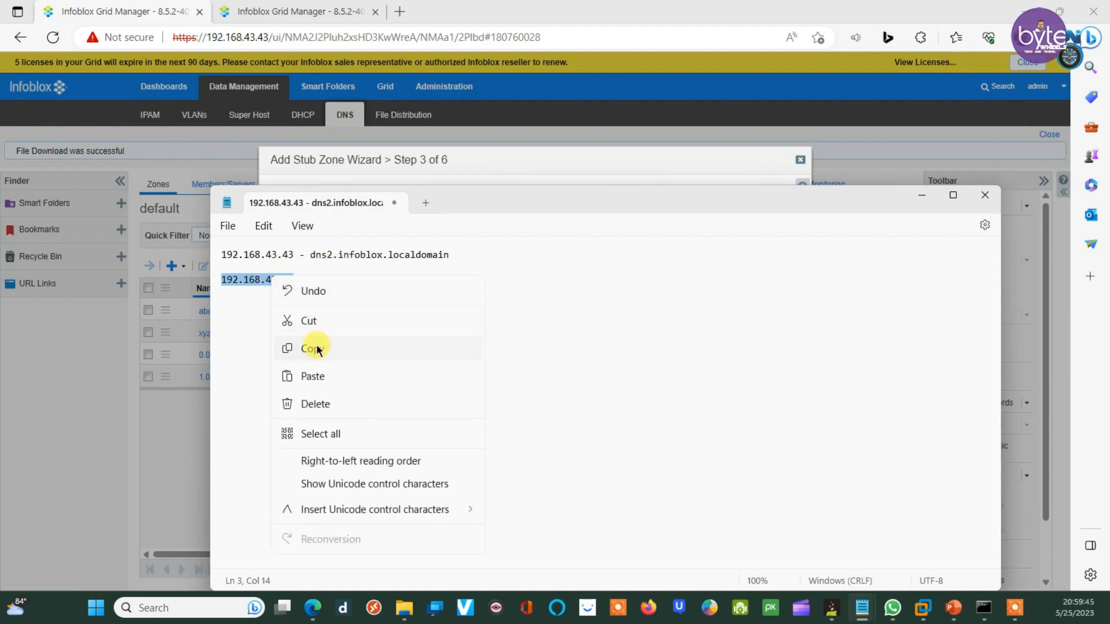
left_click(317, 347)
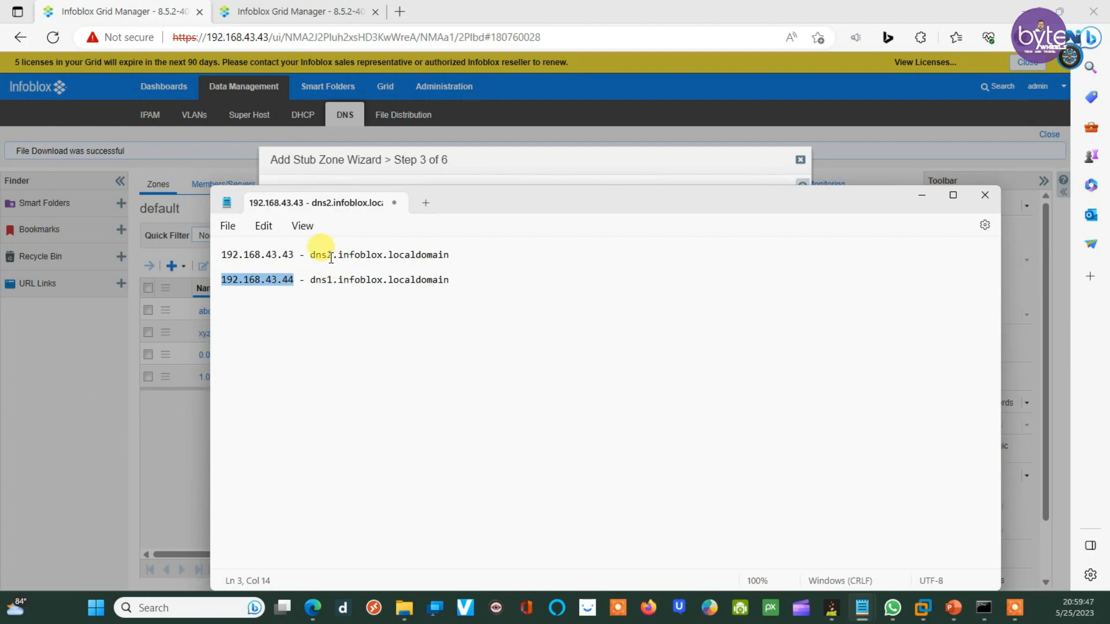
left_click_drag(311, 283, 451, 282)
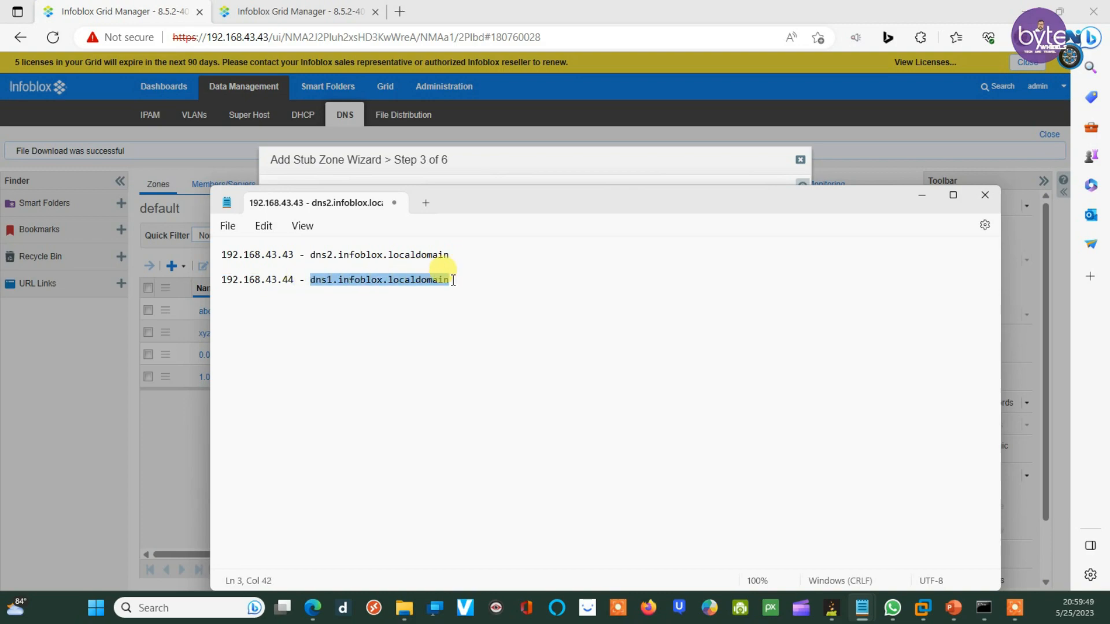
right_click(437, 281)
left_click(479, 357)
left_click(163, 423)
Step: Fill the master entry with name dns1.infoblox.localdomain and address 192.168.43.44
left_click(310, 297)
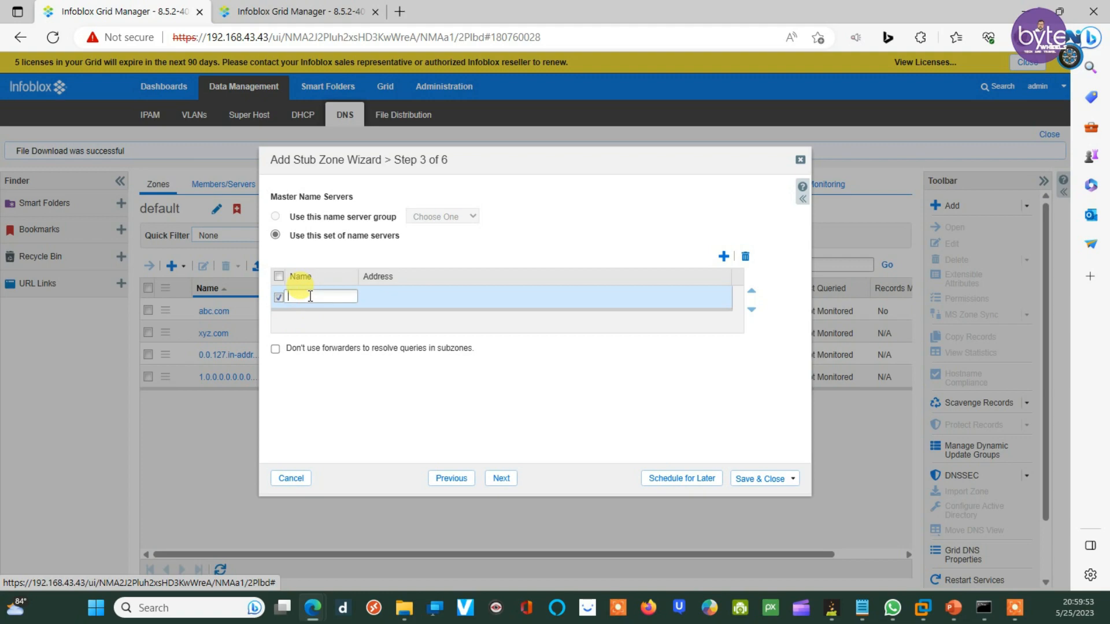
key("ctrl+v")
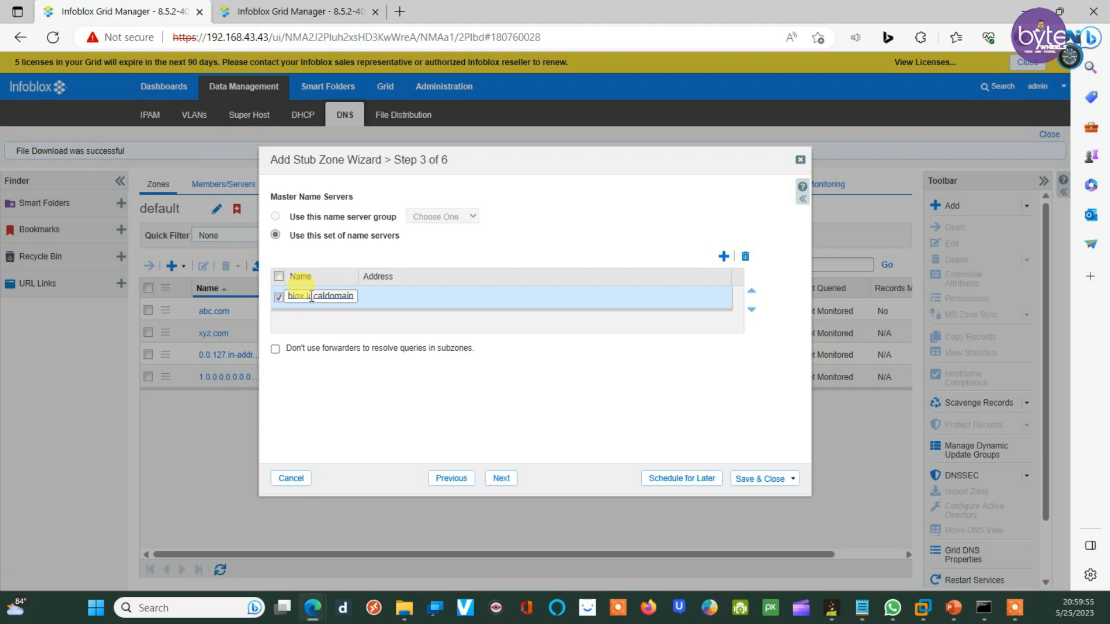
left_click(391, 296)
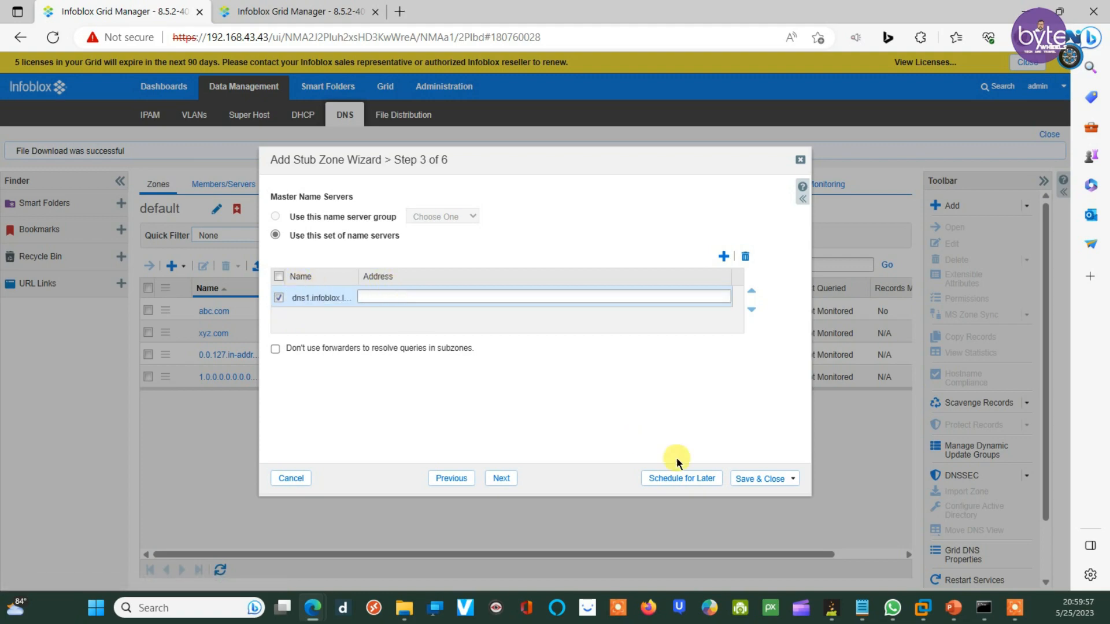
mouse_move(862, 607)
left_click(971, 520)
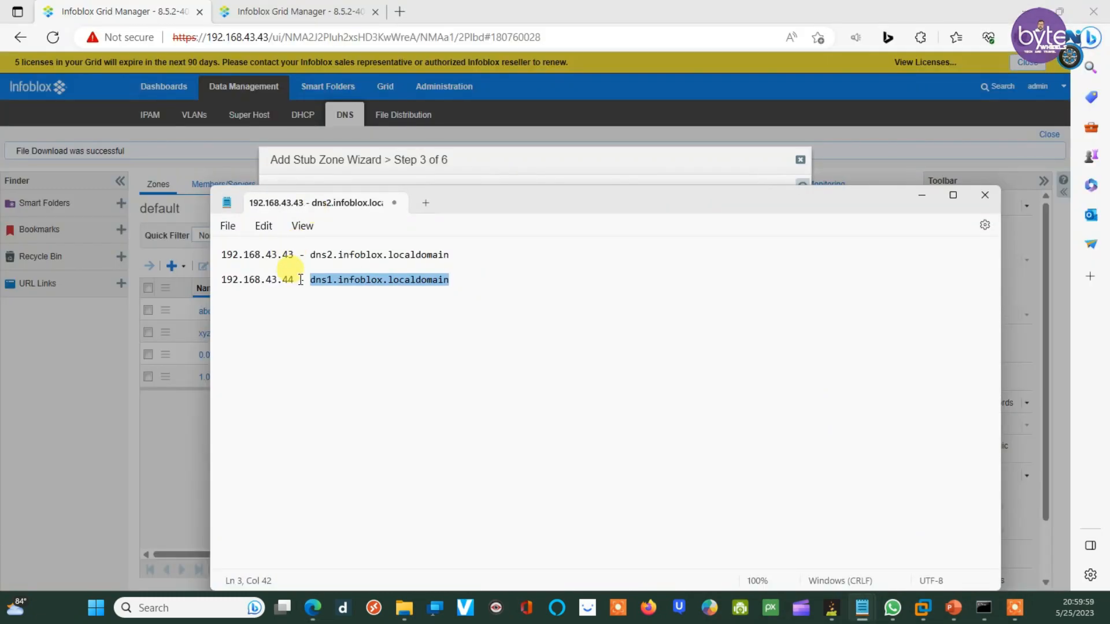
left_click_drag(294, 280, 216, 281)
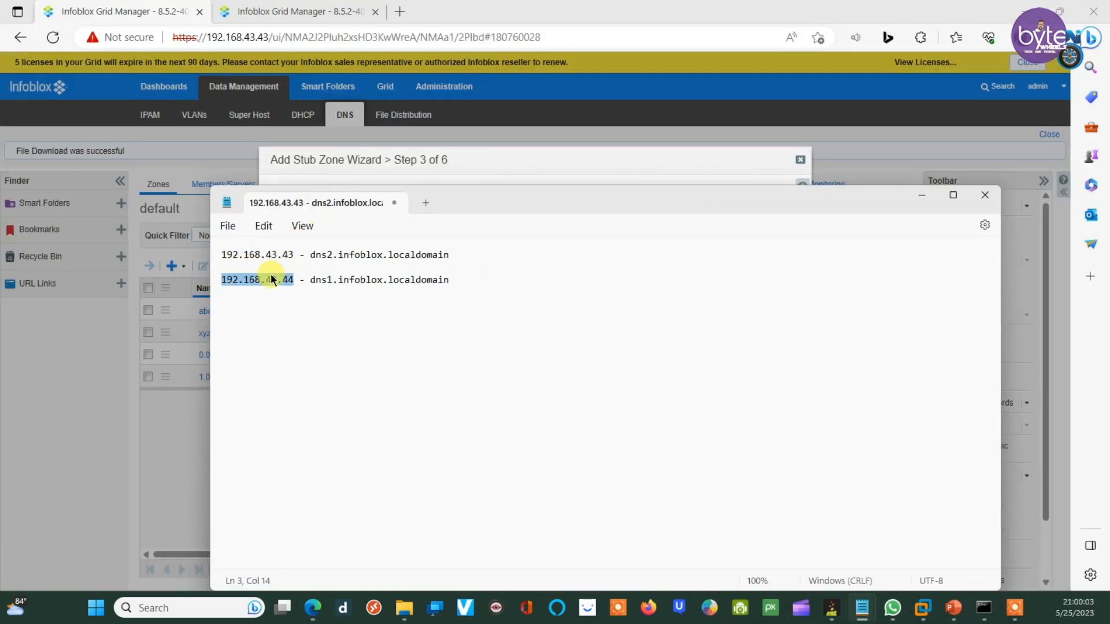
left_click(504, 167)
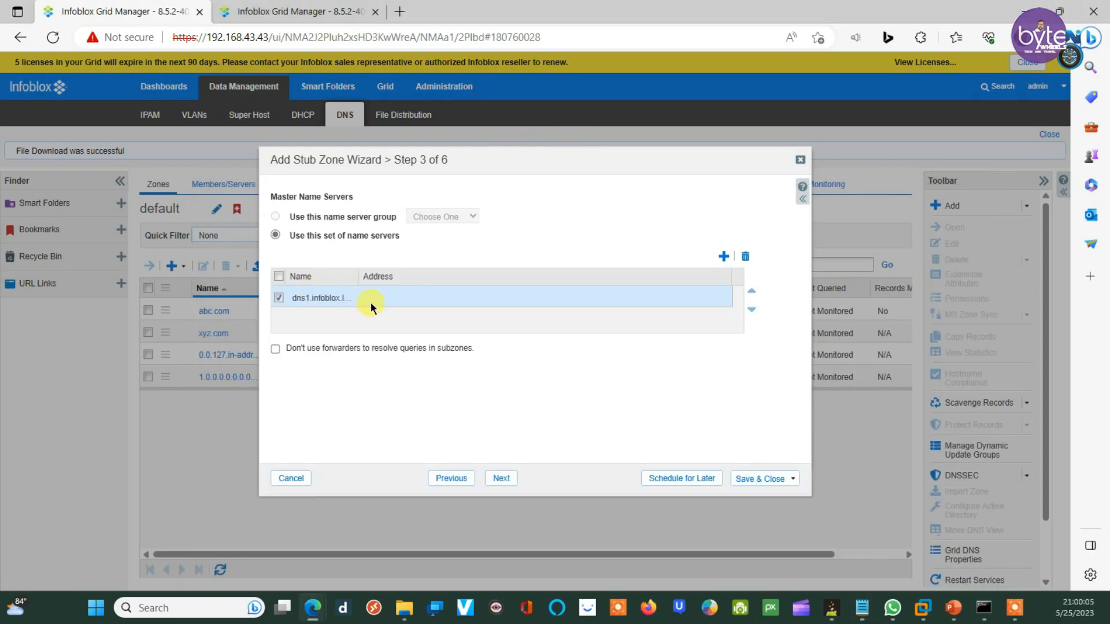
left_click(388, 298)
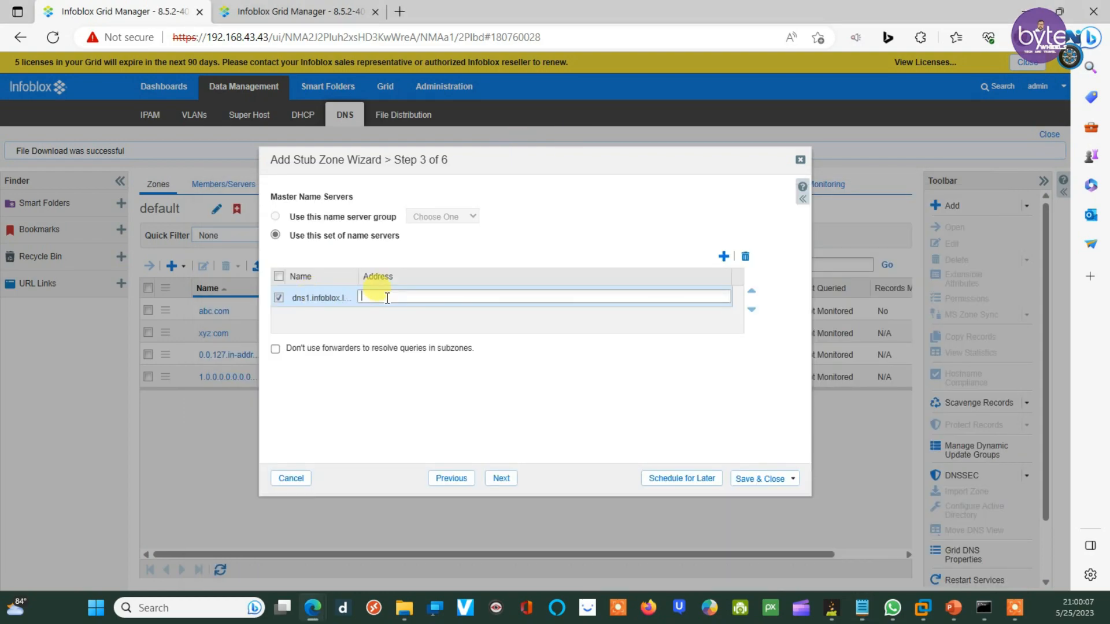
key("ctrl+v")
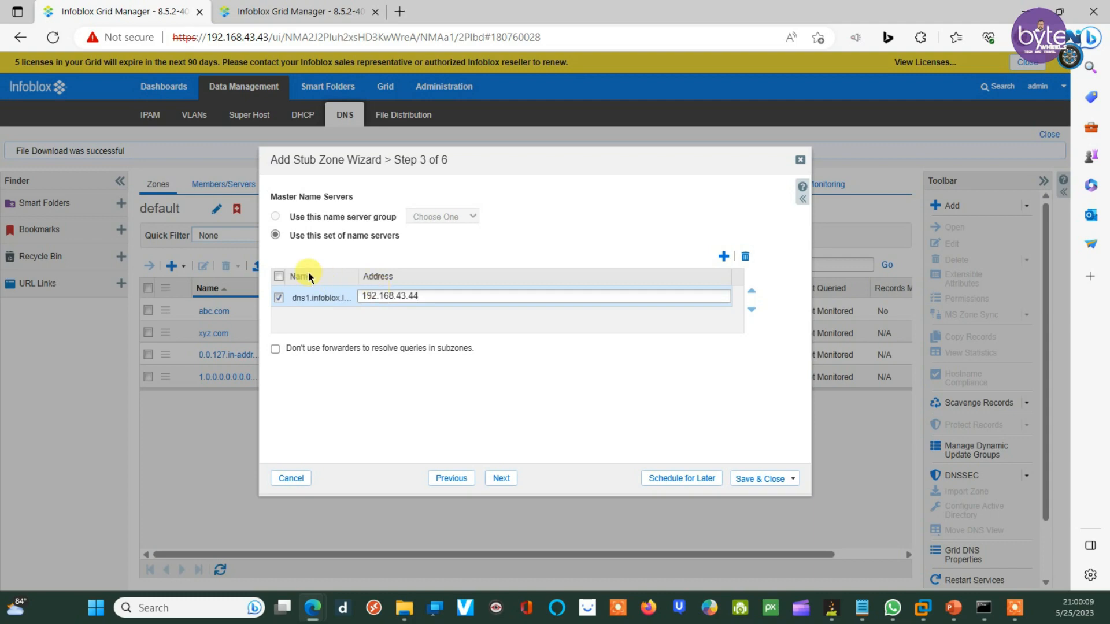
left_click(347, 321)
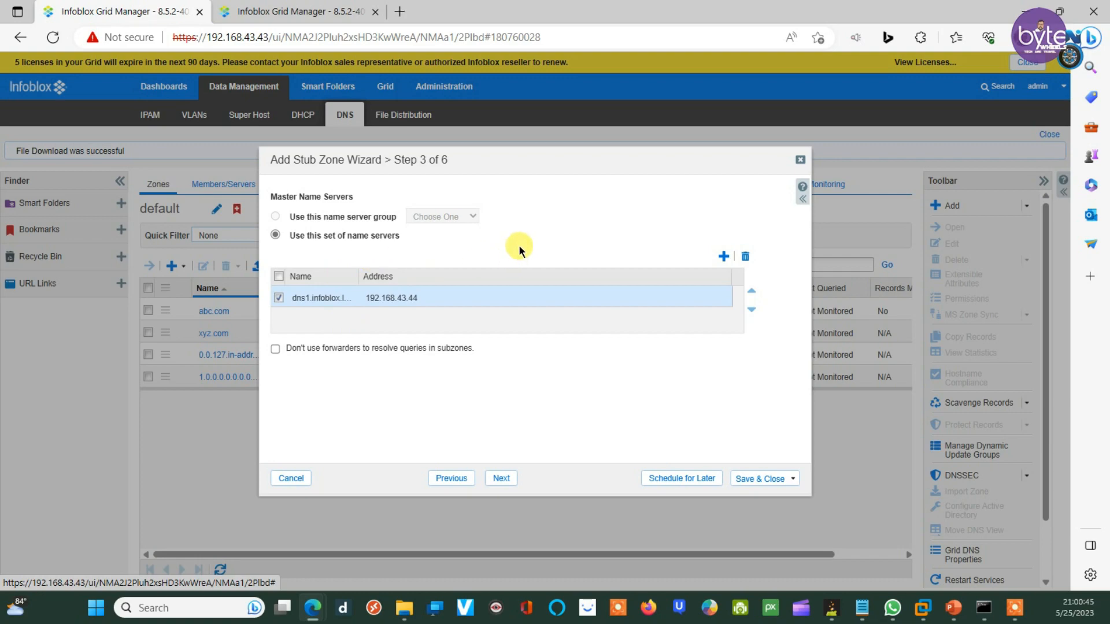
Step: Add grid member dns2 (192.168.43.43) as name server, save the stub zone, and restart services
left_click(500, 483)
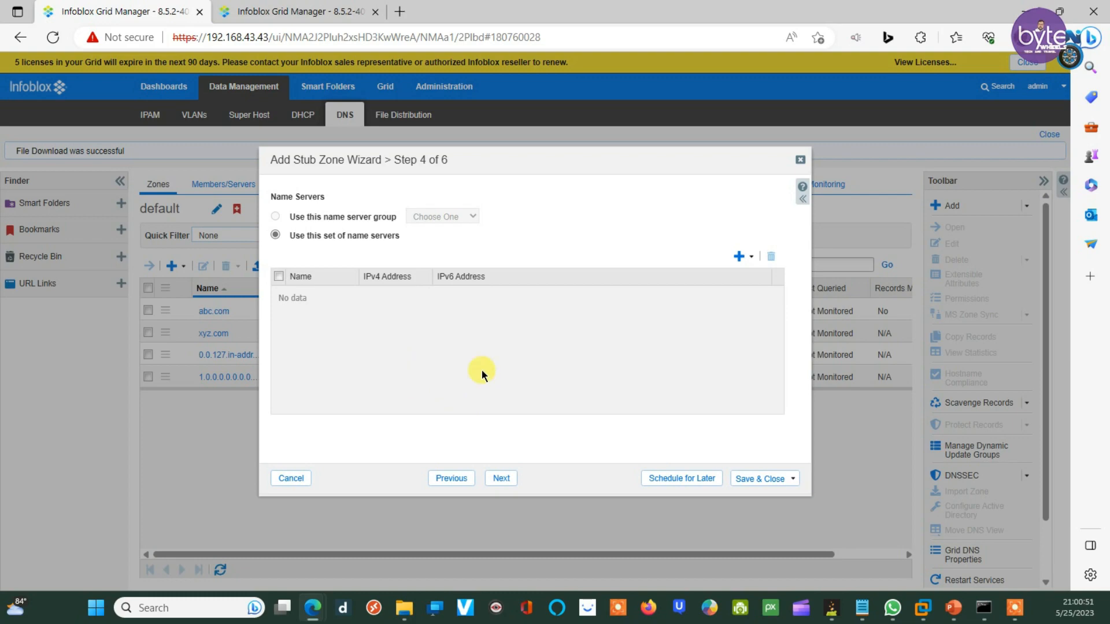
left_click(739, 257)
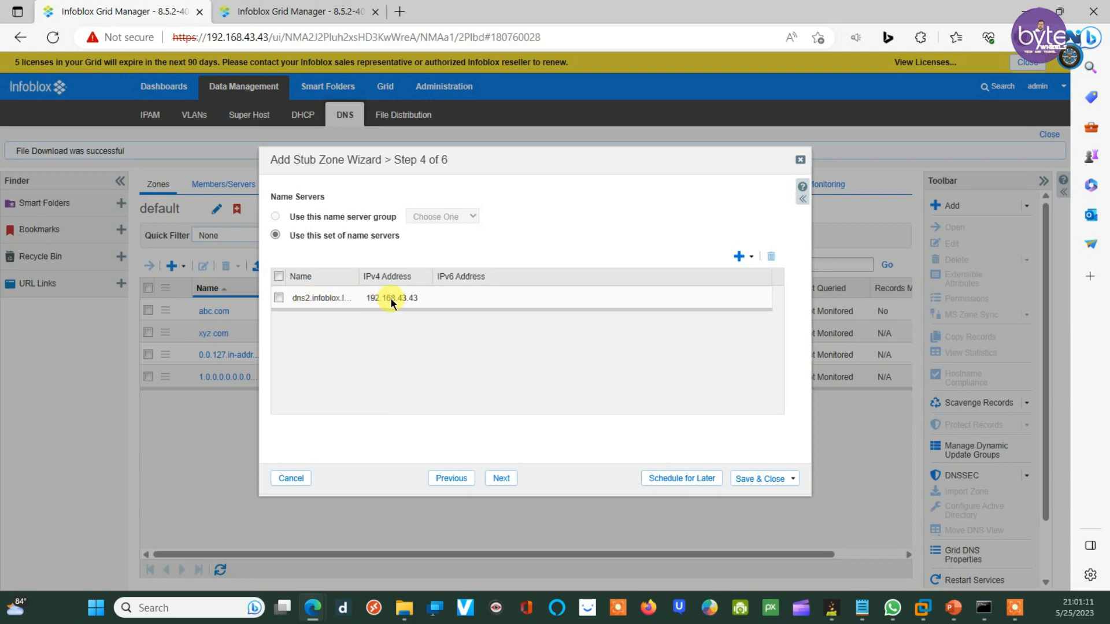
left_click(502, 479)
left_click(761, 479)
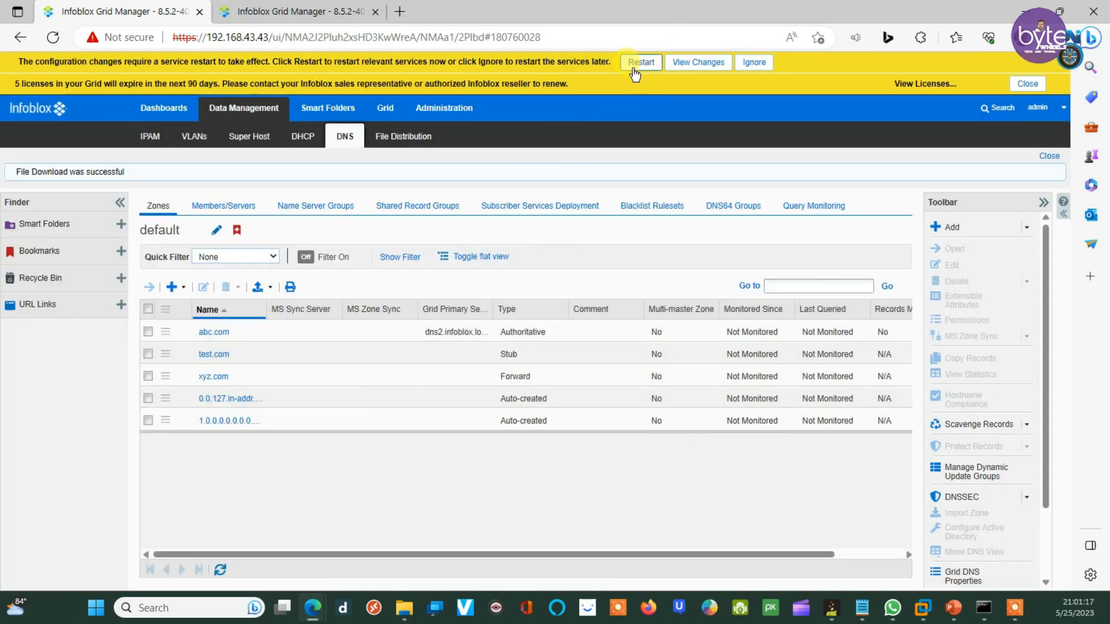
left_click(635, 60)
left_click(763, 509)
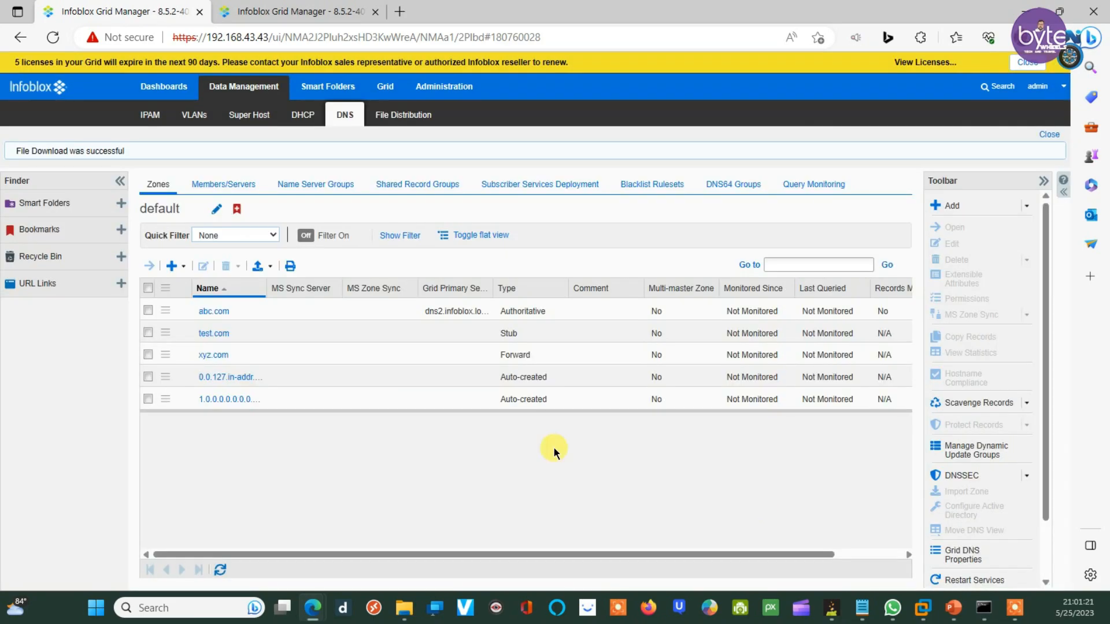
Step: Rerun the nslookup query as host1.test.com against 192.168.43.43
left_click(984, 607)
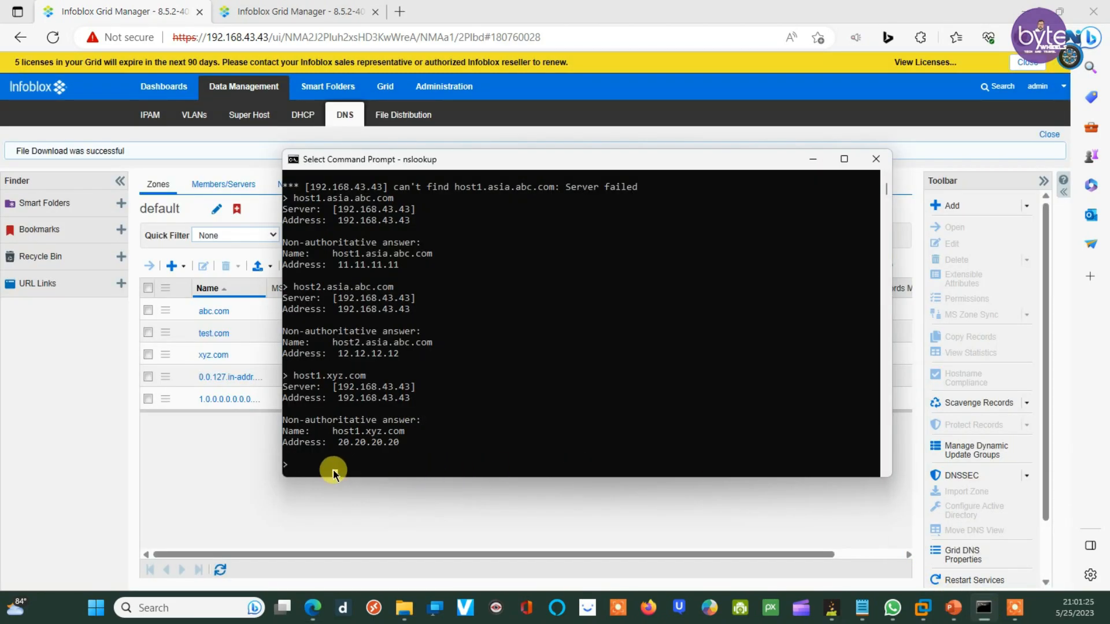
key("Up")
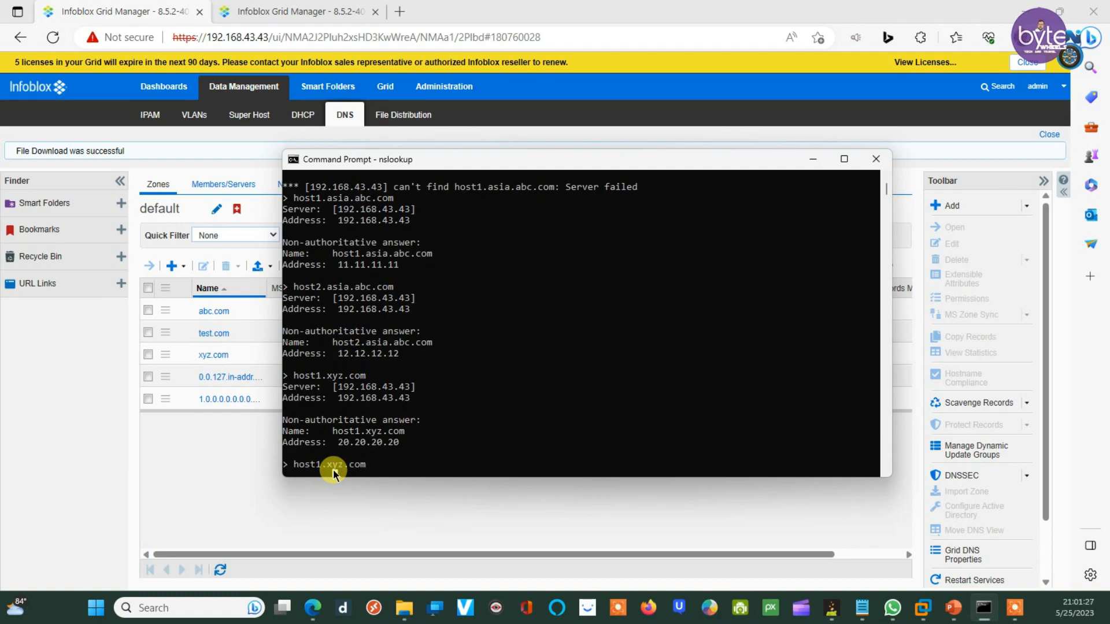
key("Left")
key("Left")
key("Left")
key("Left")
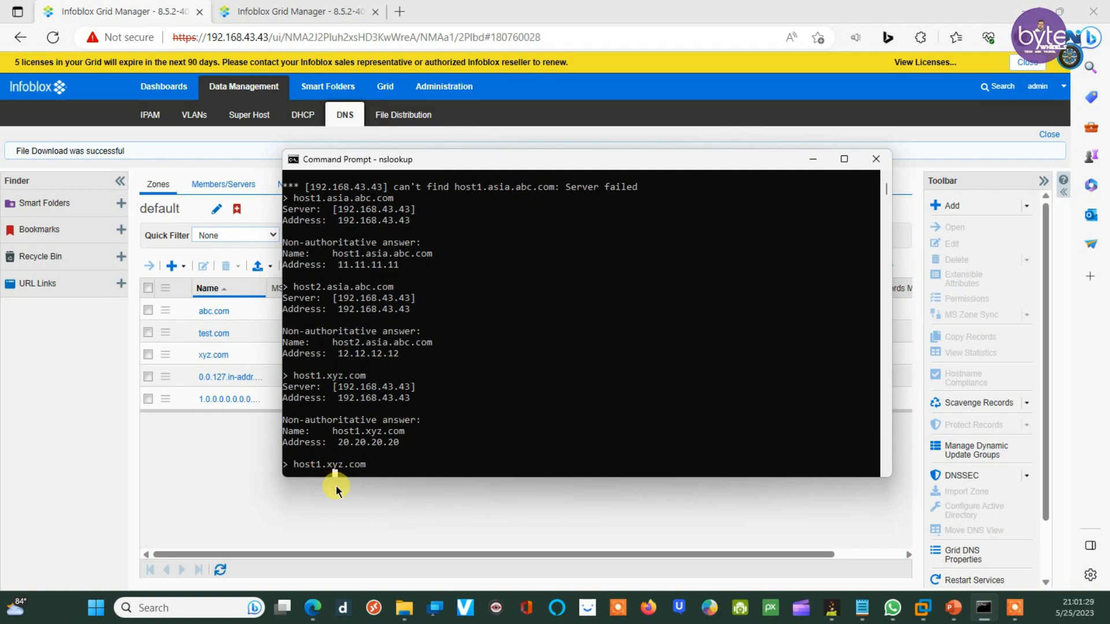
key("Delete")
key("Delete")
type("test")
key("Return")
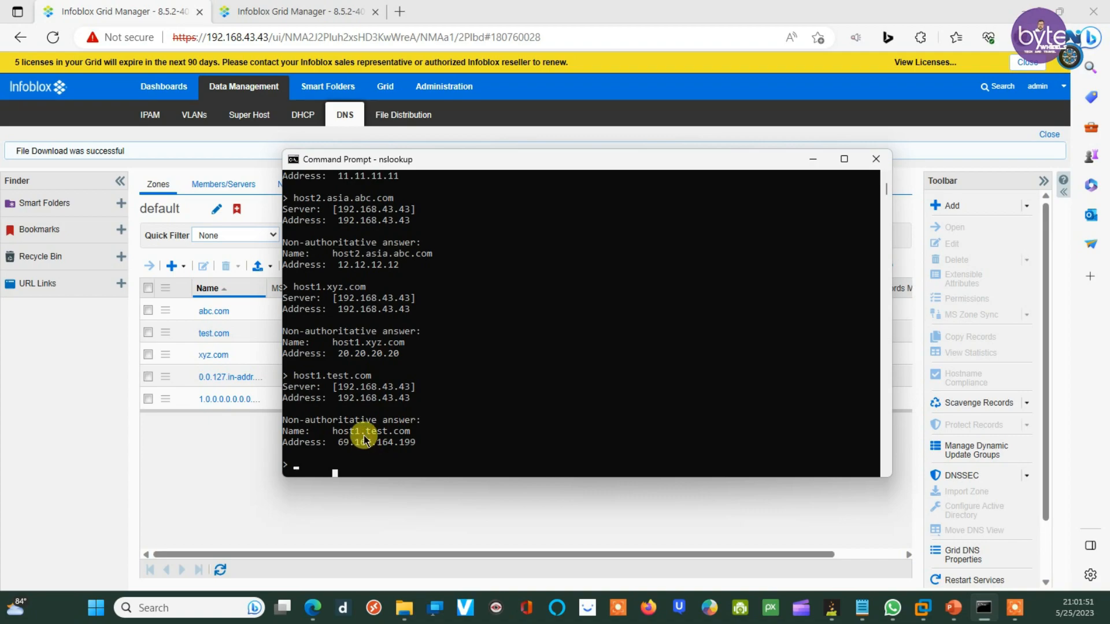
left_click(294, 9)
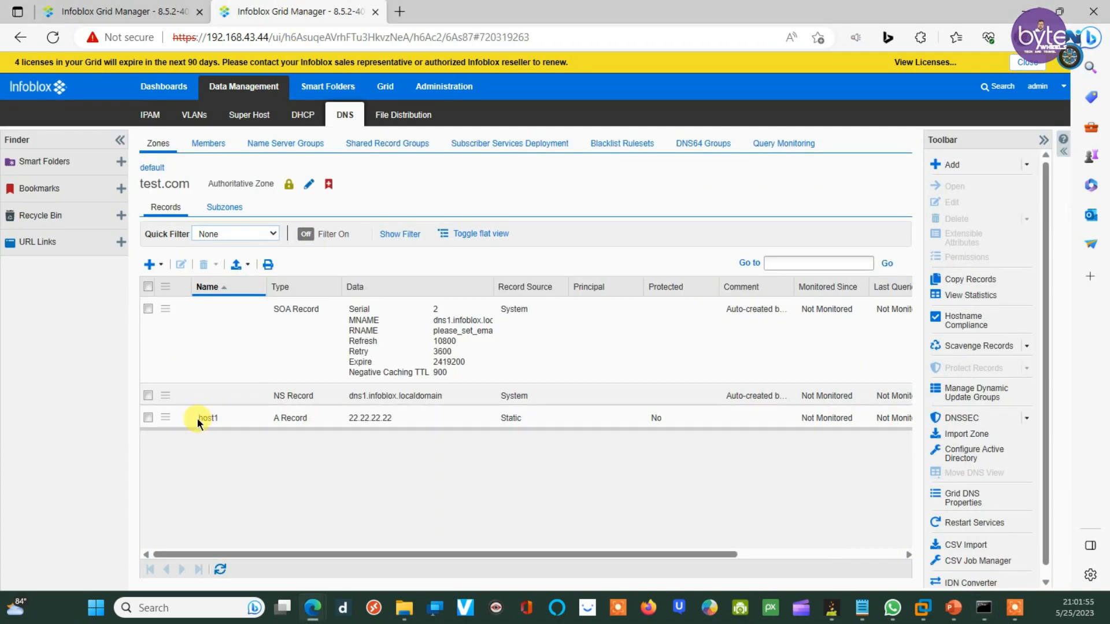
Step: Rename the test.com A record host1 to host123, keeping address 22.22.22.22
left_click(148, 417)
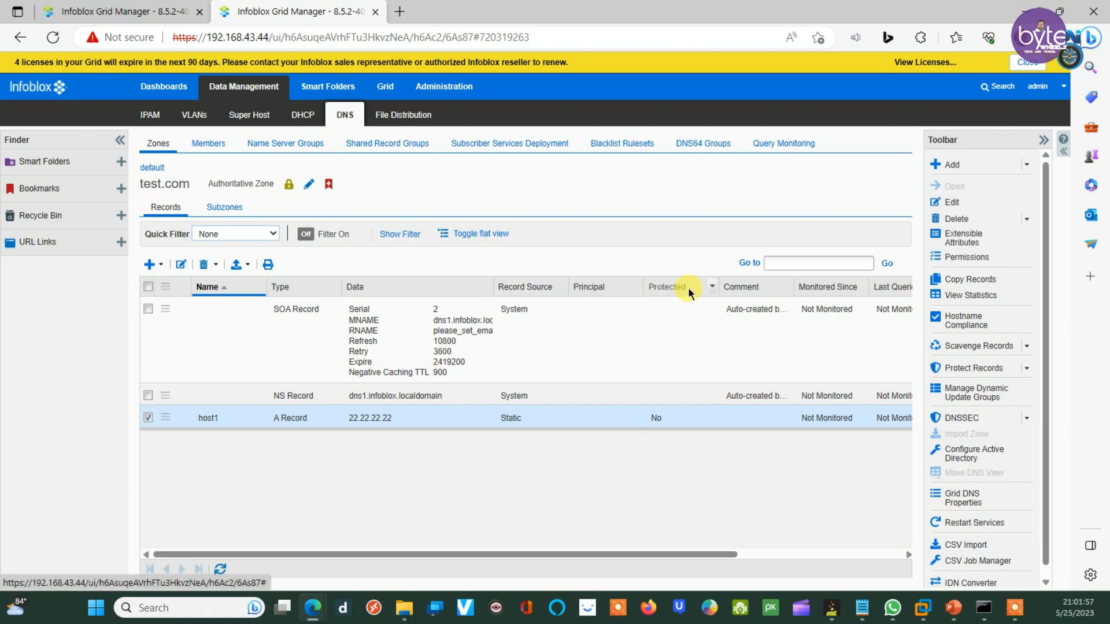
left_click(952, 202)
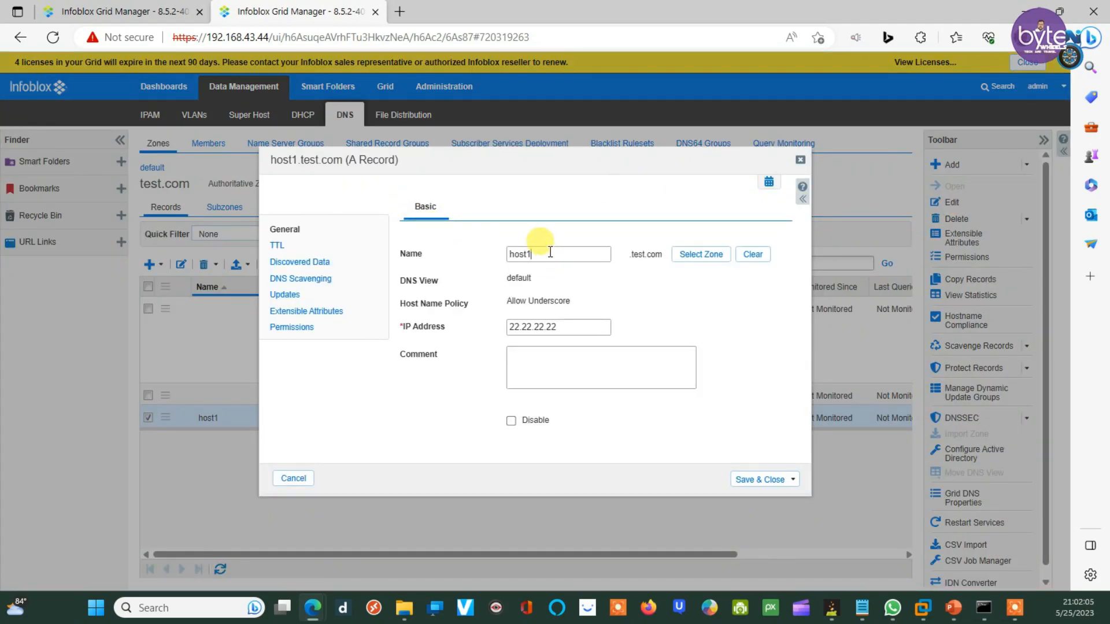
type("23")
left_click(754, 477)
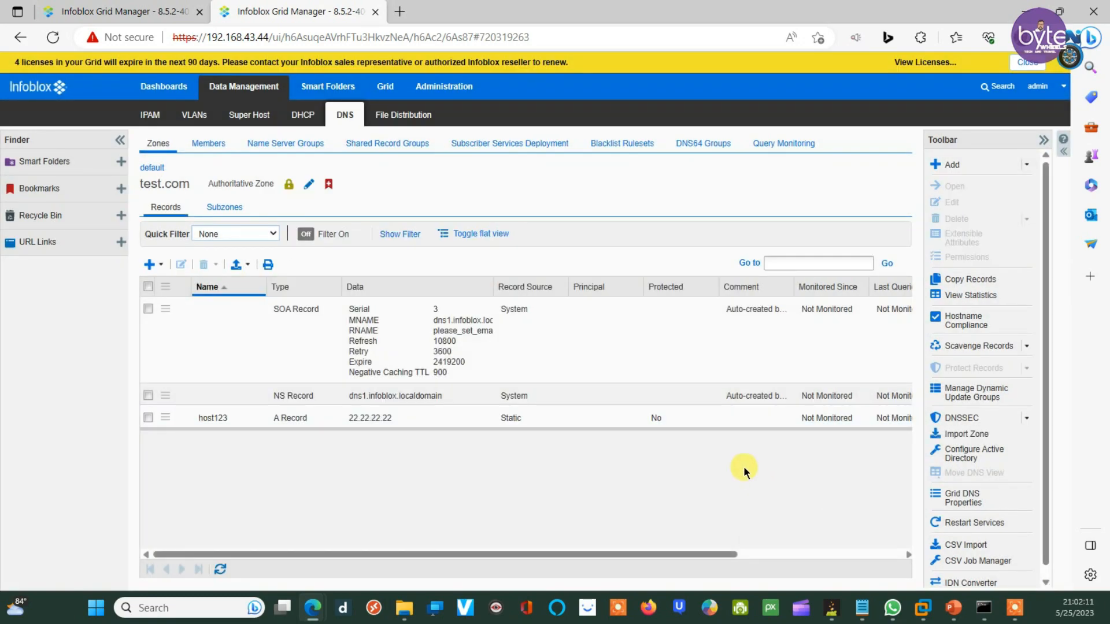
Step: Query host123.test.com in nslookup; it fails with a server failure
left_click(984, 607)
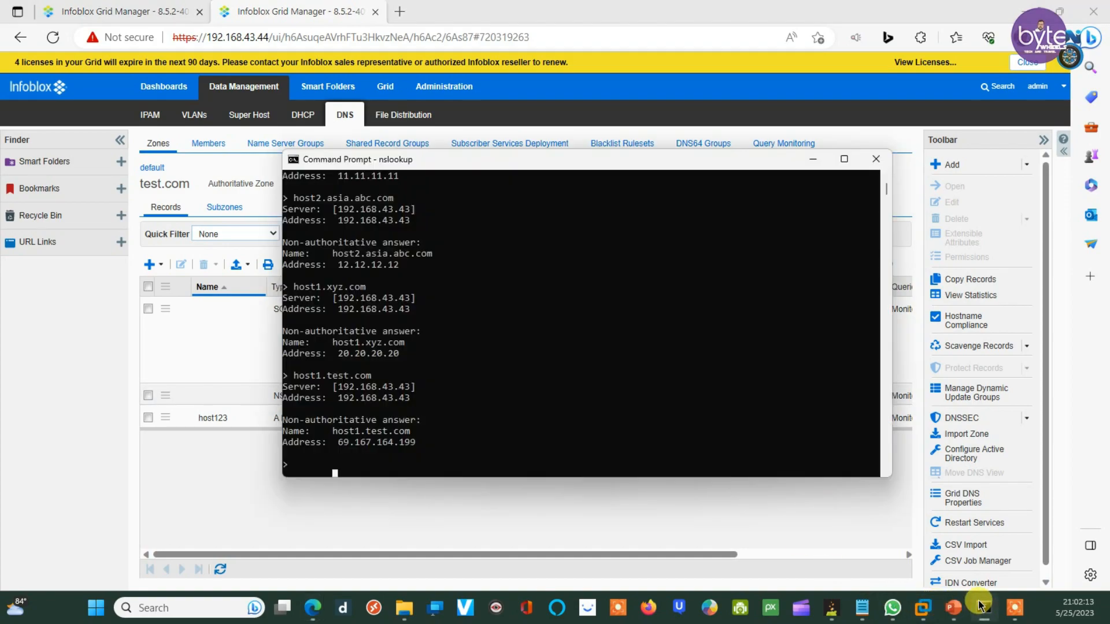
key("Up")
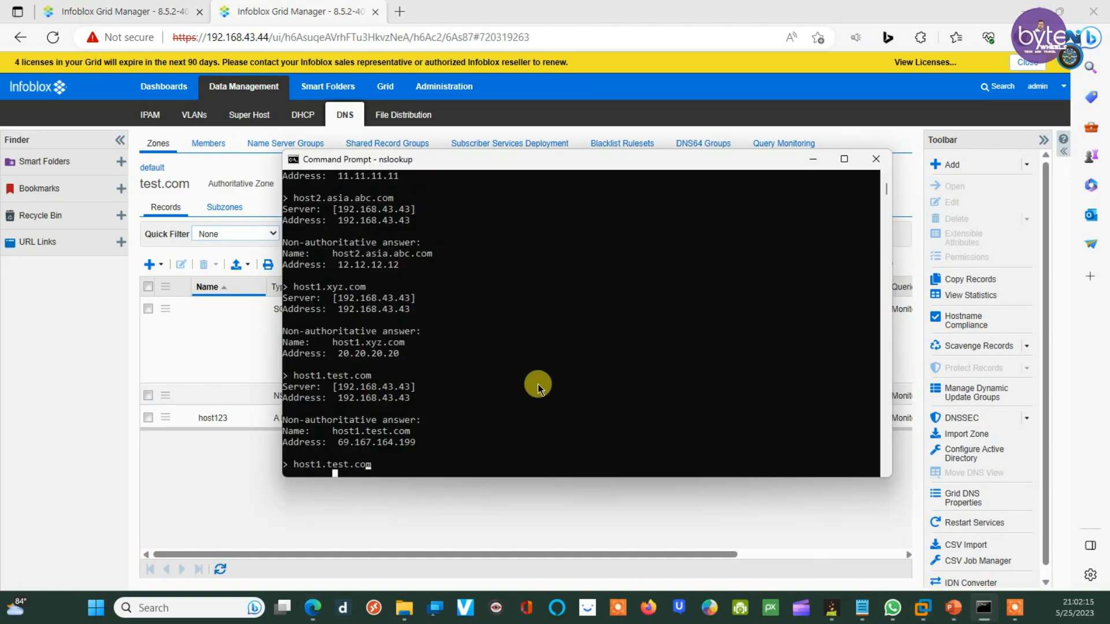
key("Left")
key("Left")
key("Left")
key("Left")
key("Left")
key("Left")
key("Left")
key("Left")
type("23")
key("Return")
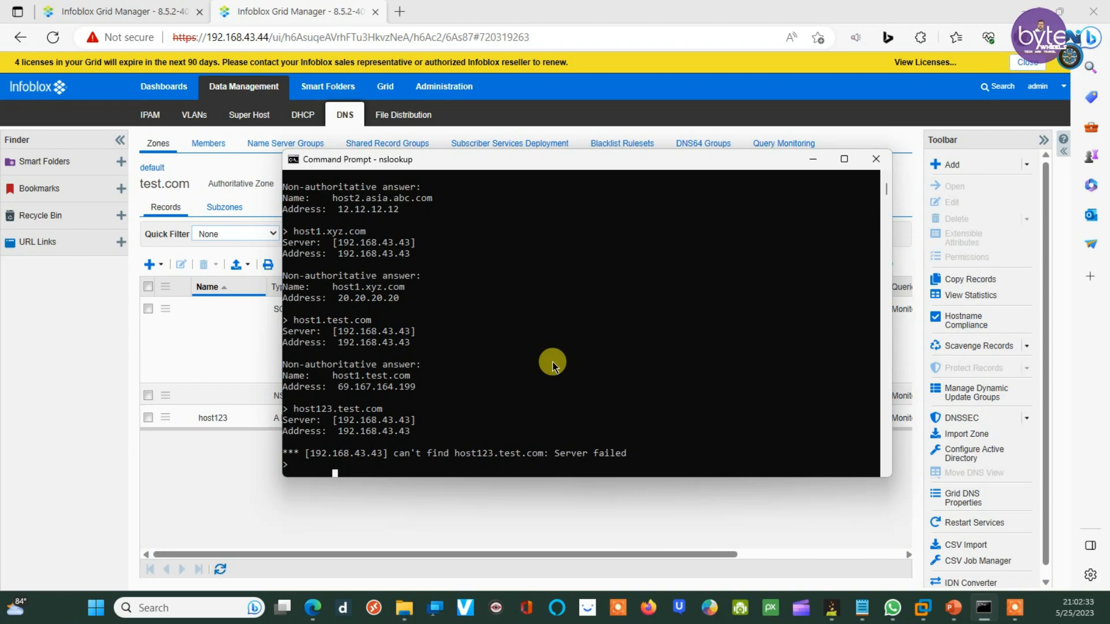
left_click(165, 7)
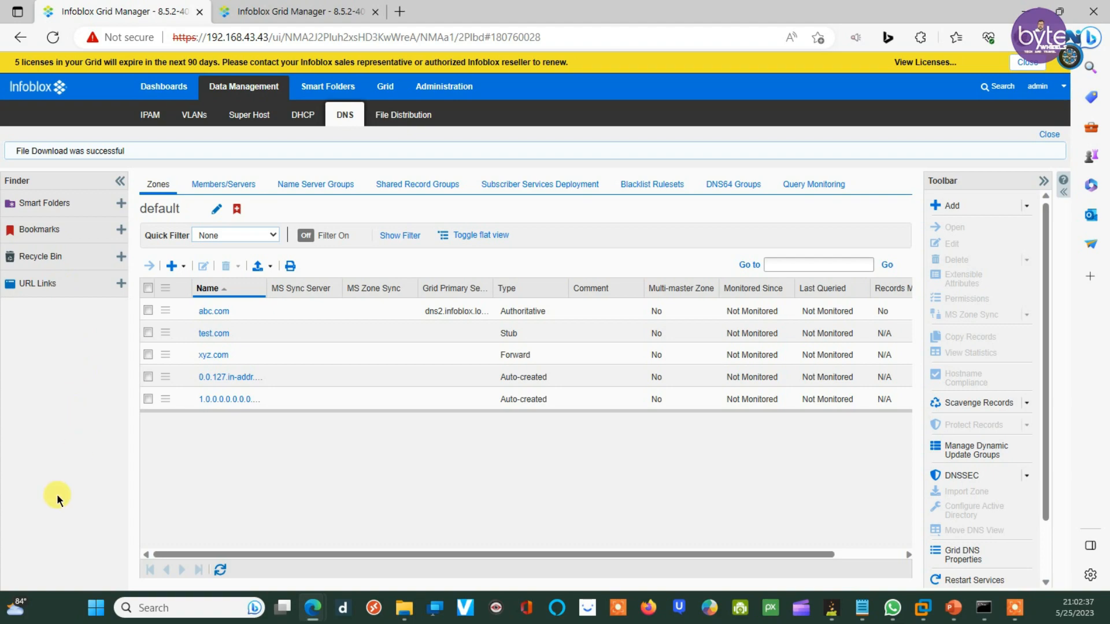
Step: Browse the Recycle Bin's deleted items to locate the deleted authoritative zone
left_click(115, 260)
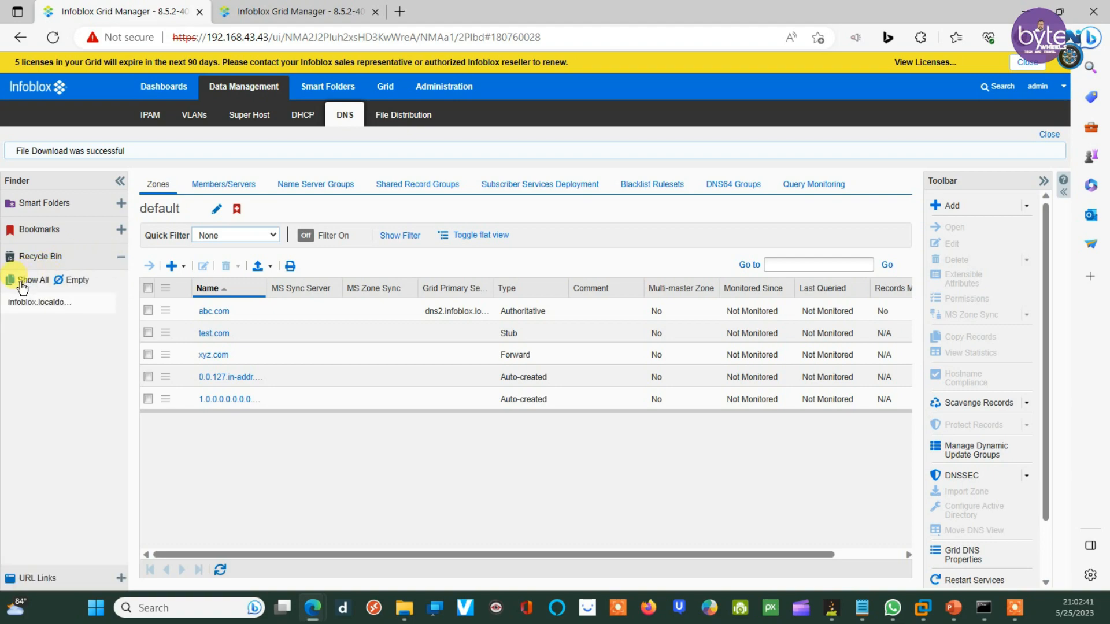
left_click(22, 282)
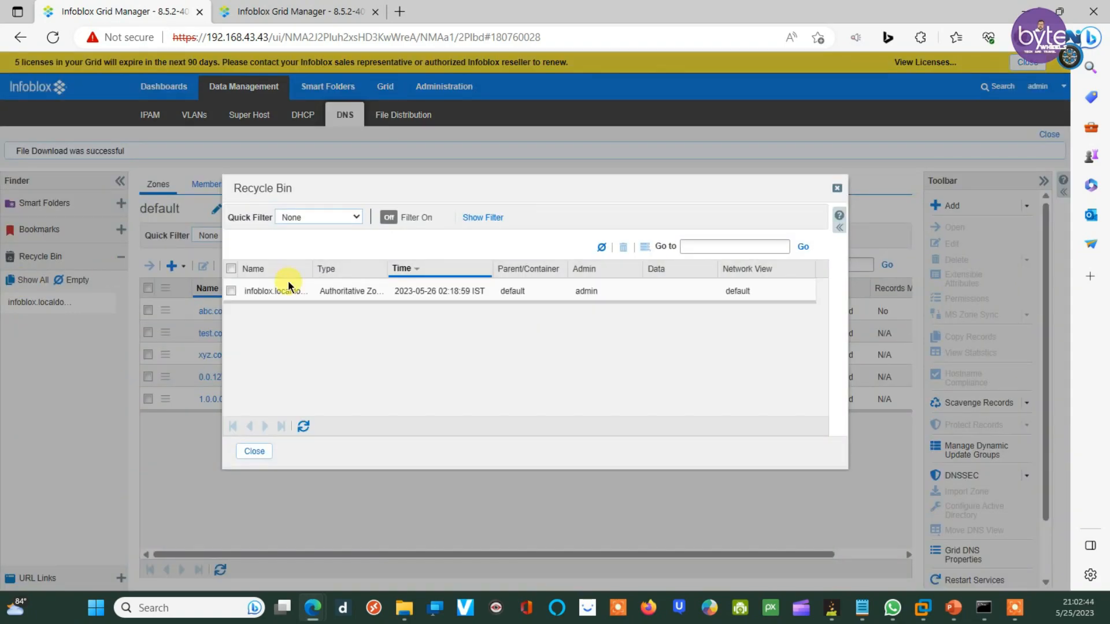
left_click(231, 291)
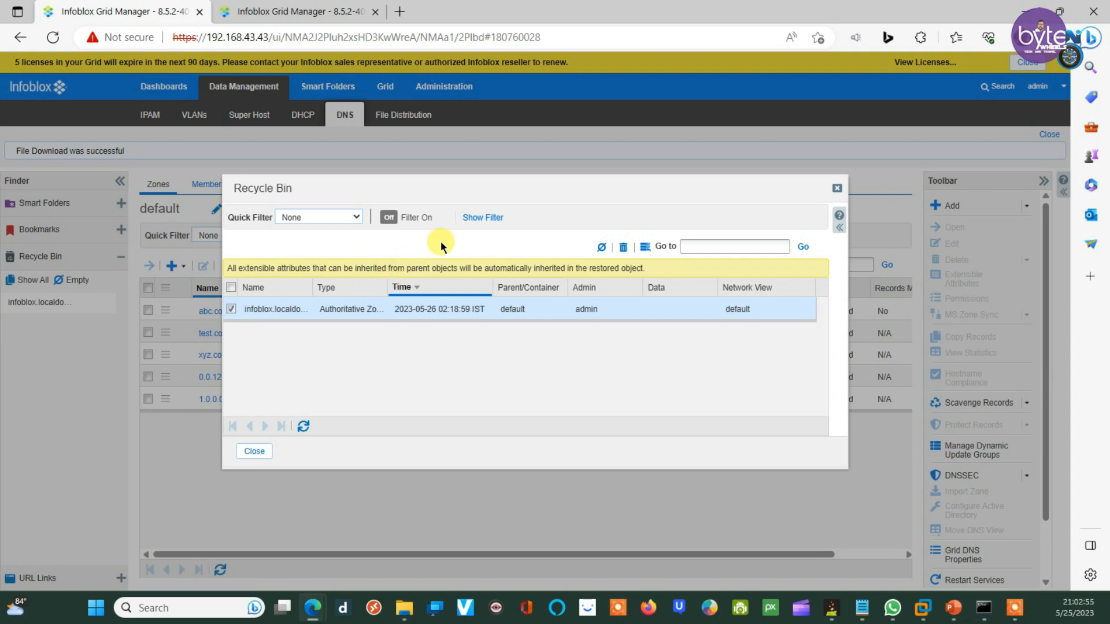
left_click(838, 191)
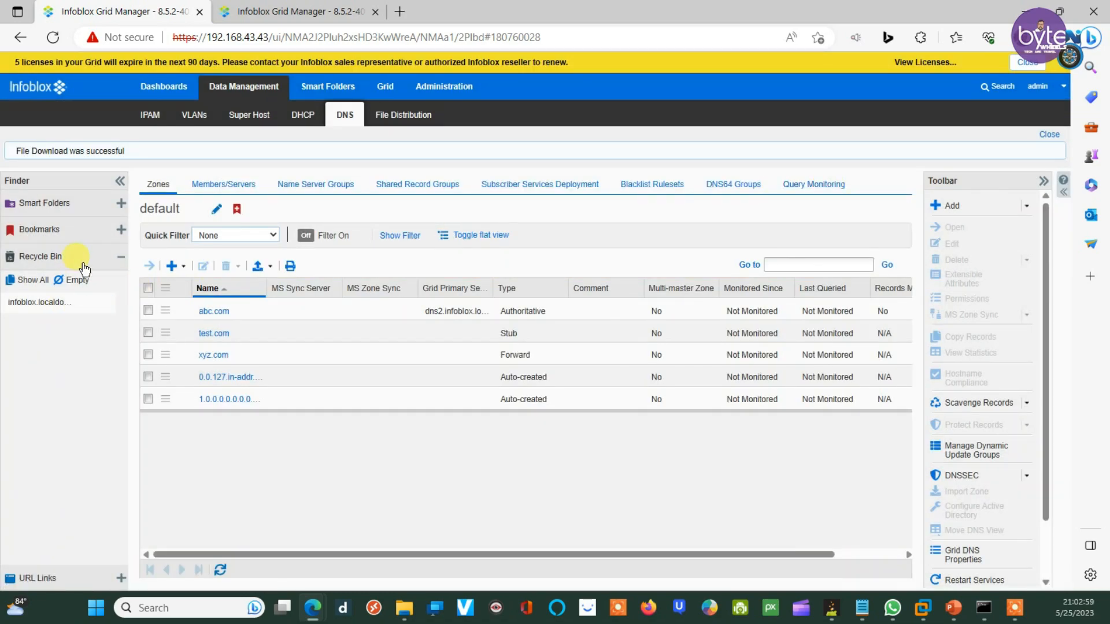
left_click(120, 264)
left_click(120, 264)
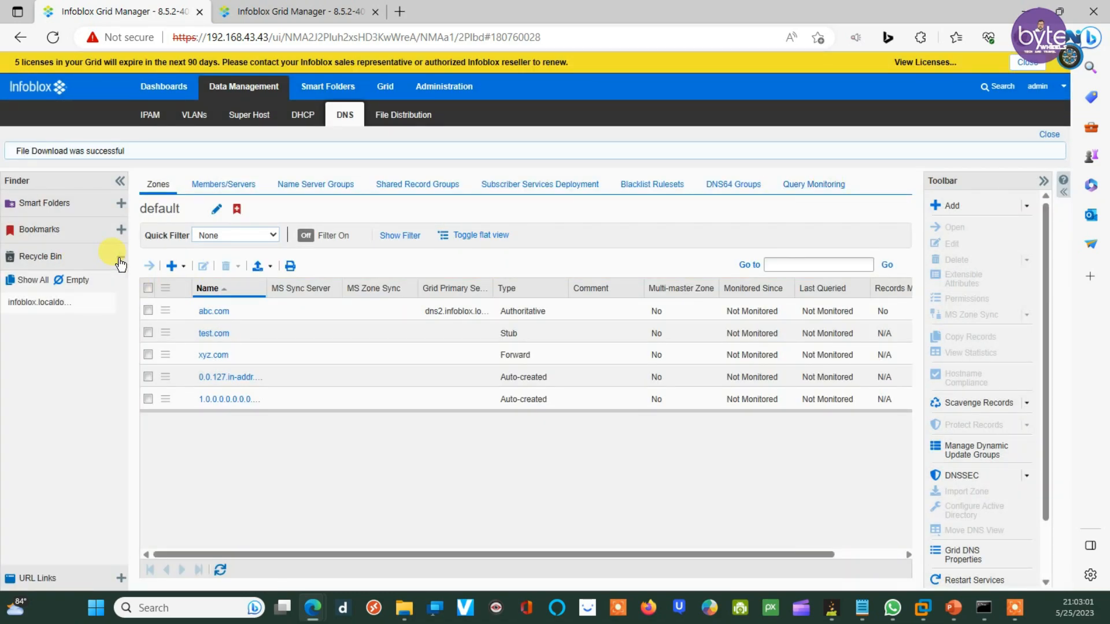
Step: Restore the infoblox.localdomain zone from the Recycle Bin and restart grid services
mouse_move(76, 305)
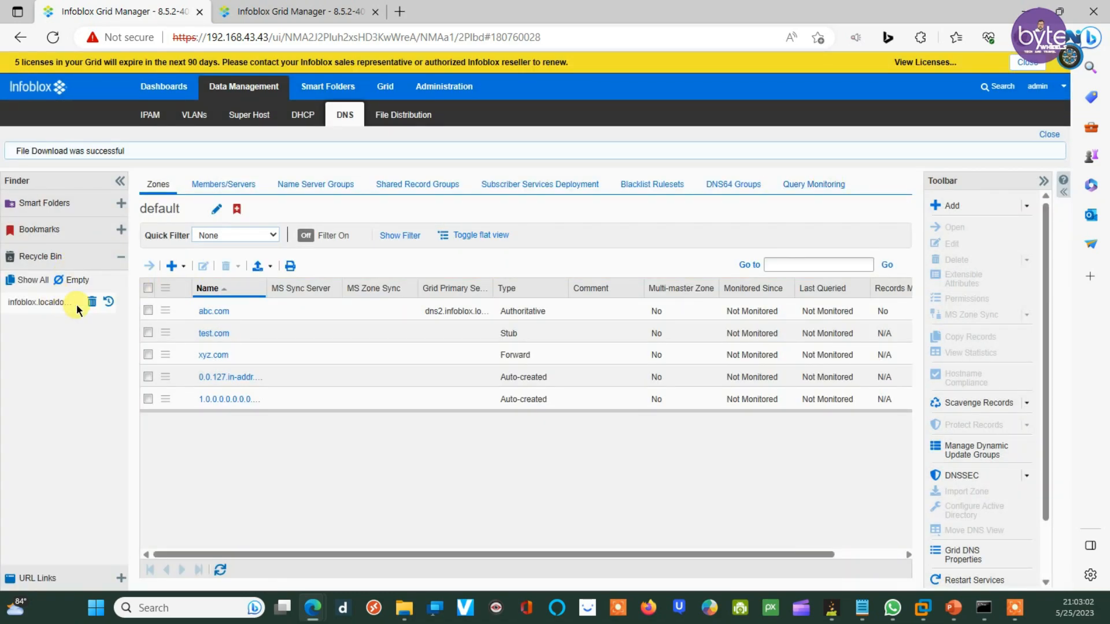
left_click(109, 306)
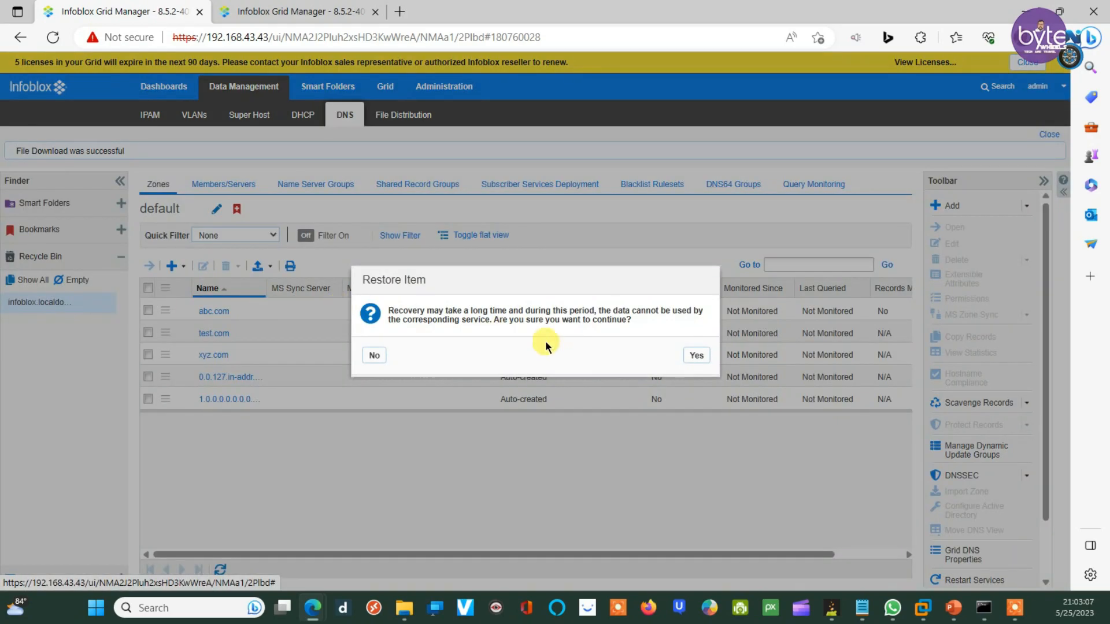
left_click(697, 356)
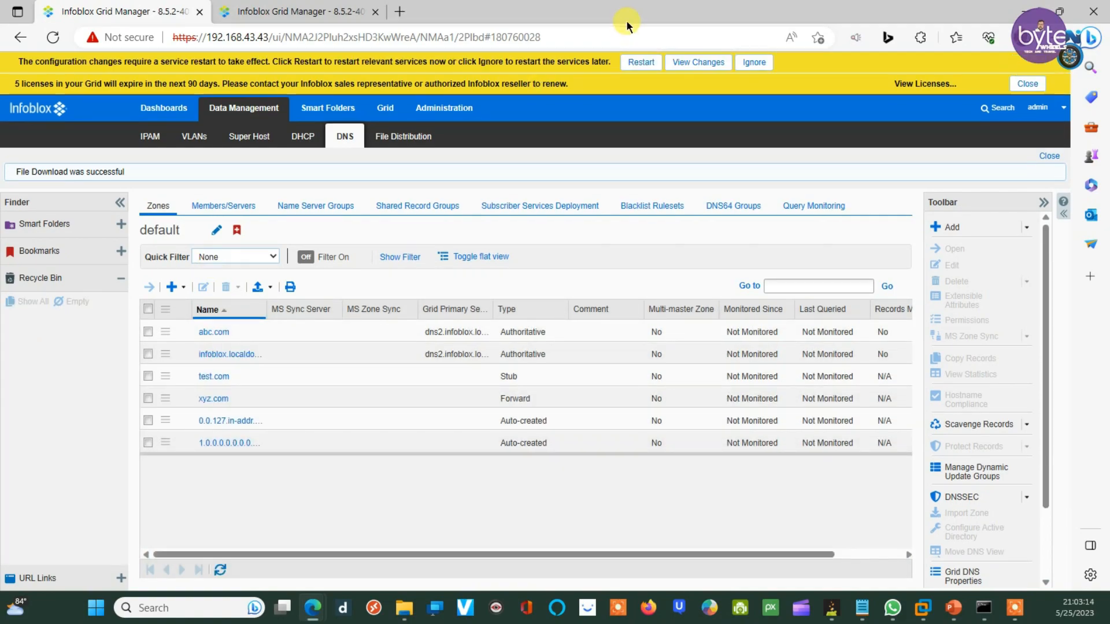
left_click(644, 60)
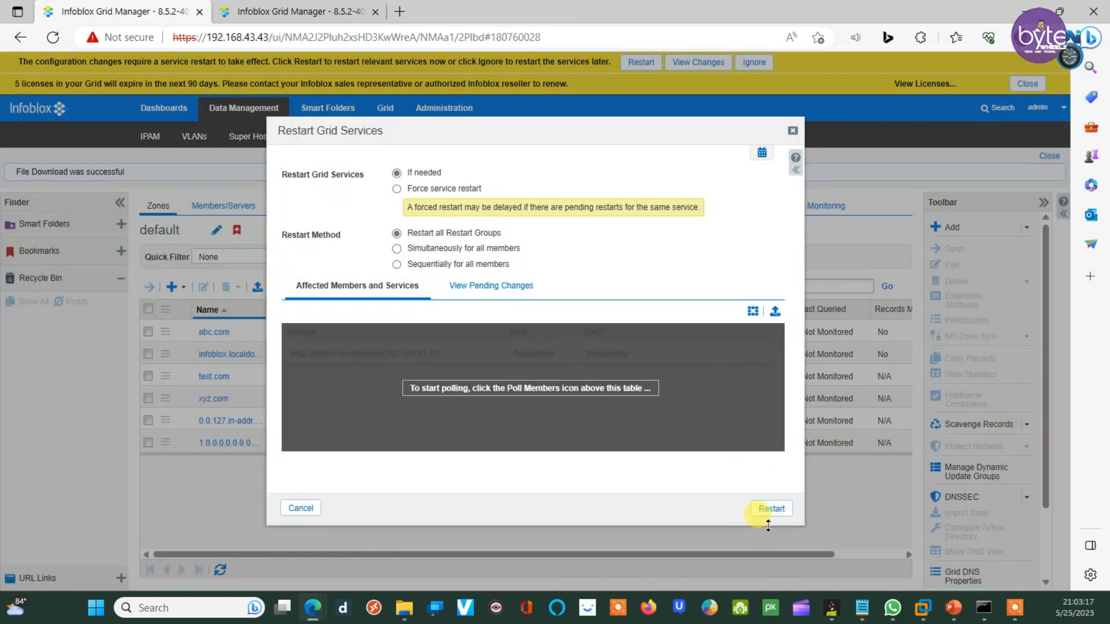
left_click(772, 509)
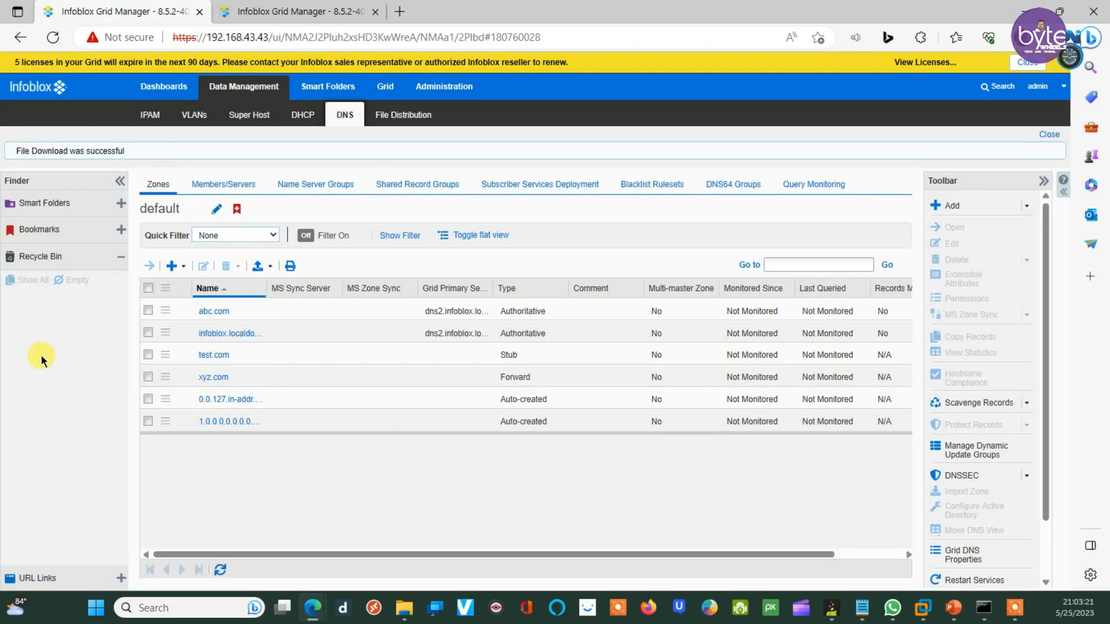
left_click(984, 608)
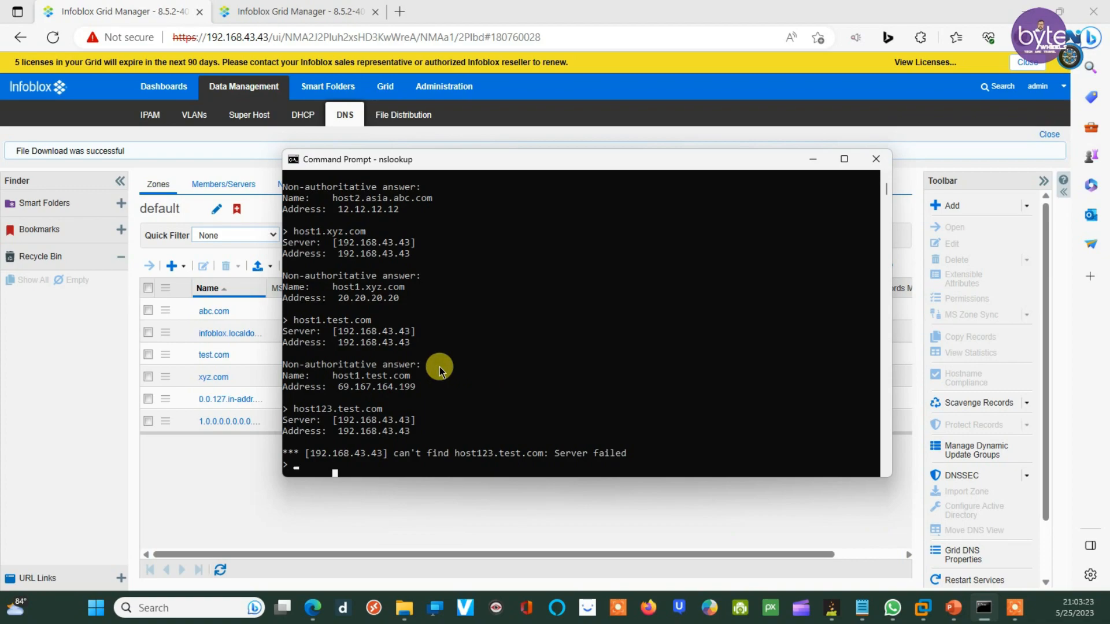
Step: Rerun the host123.test.com lookup repeatedly until it answers 22.22.22.22 non-authoritatively
key("Up")
key("Return")
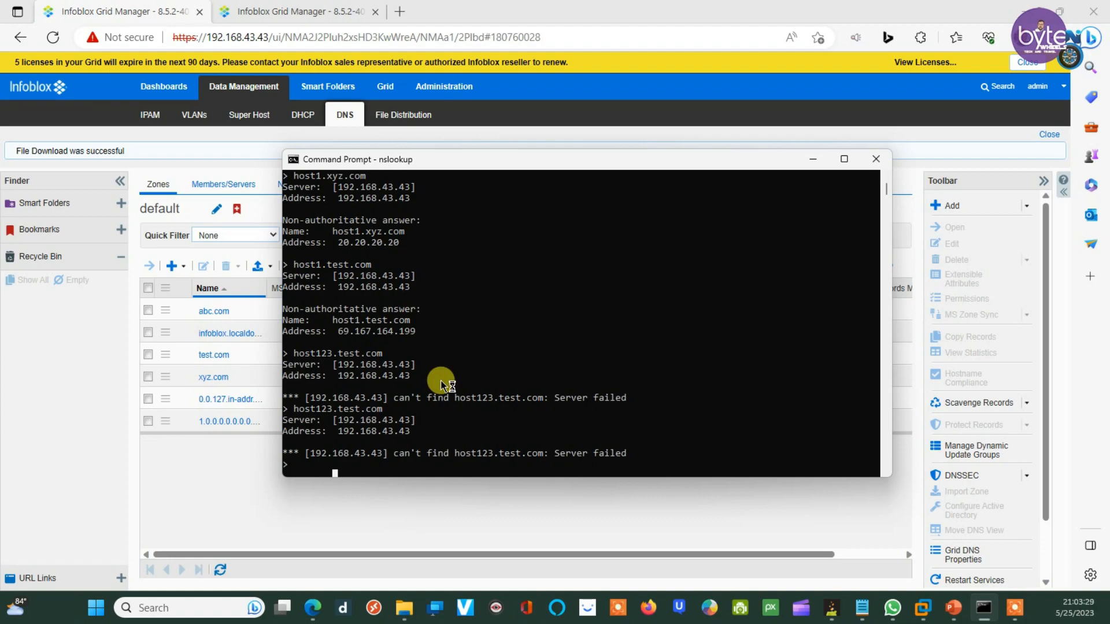
key("Up")
key("Return")
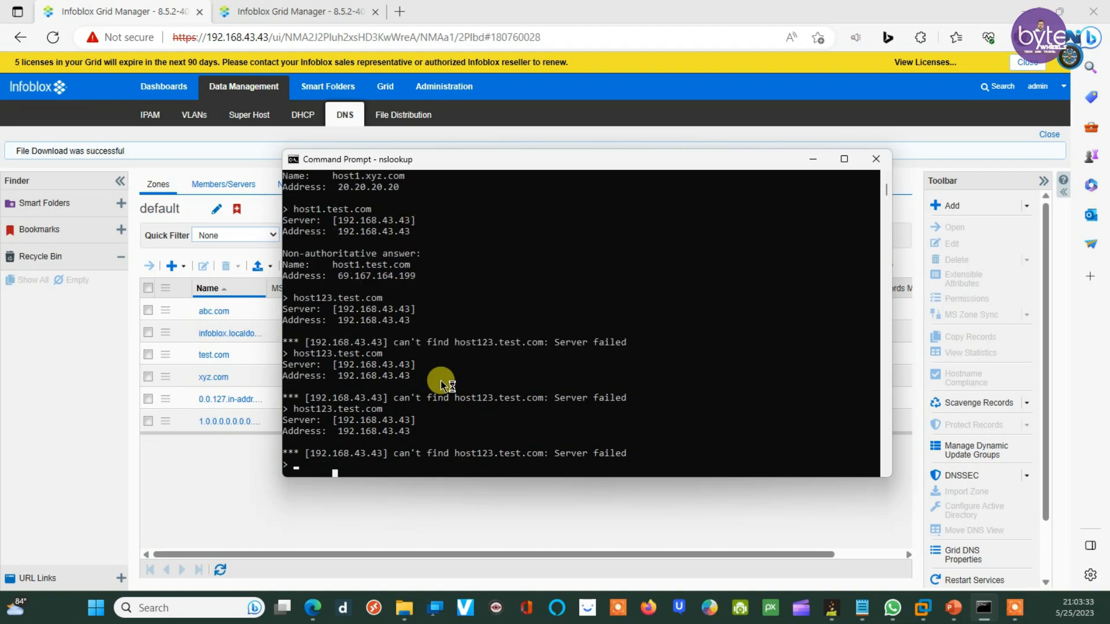
key("Up")
key("Return")
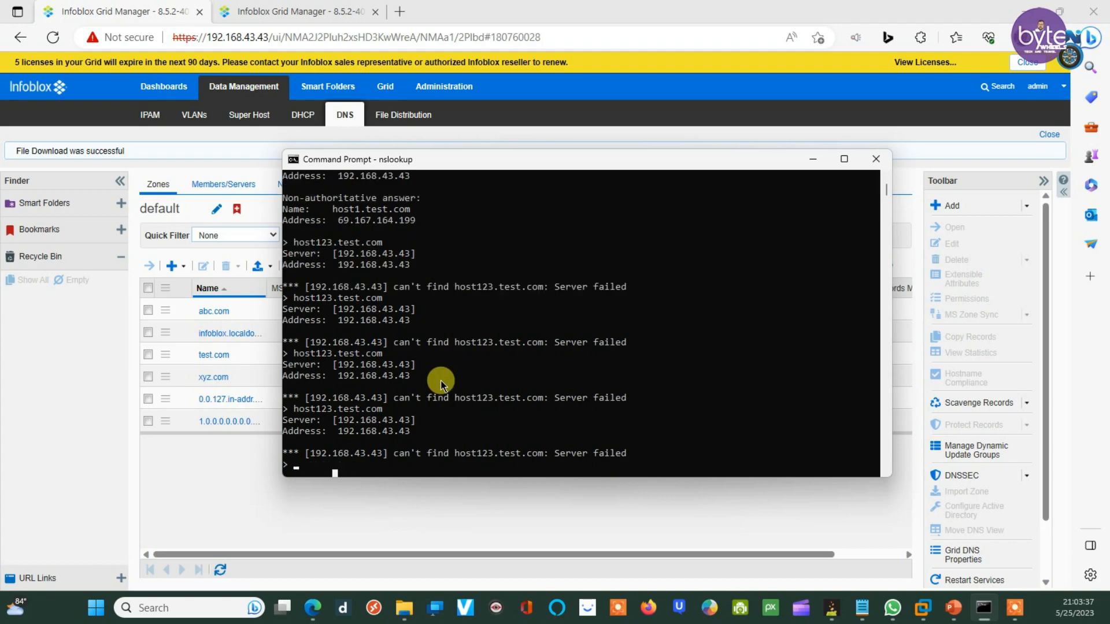
key("Up")
key("Return")
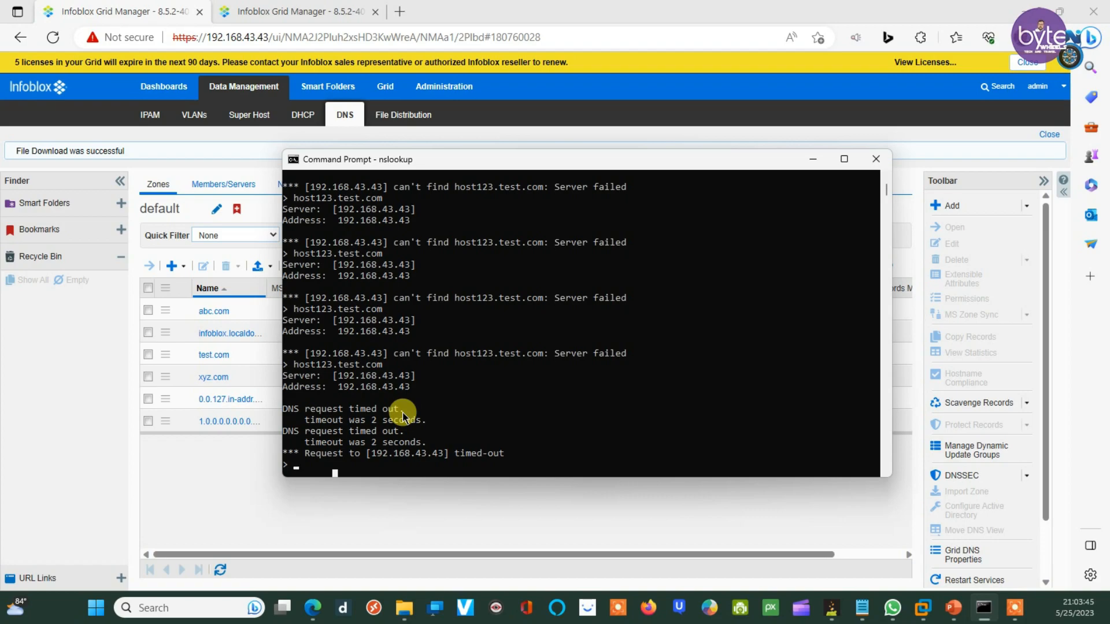
key("Up")
key("Return")
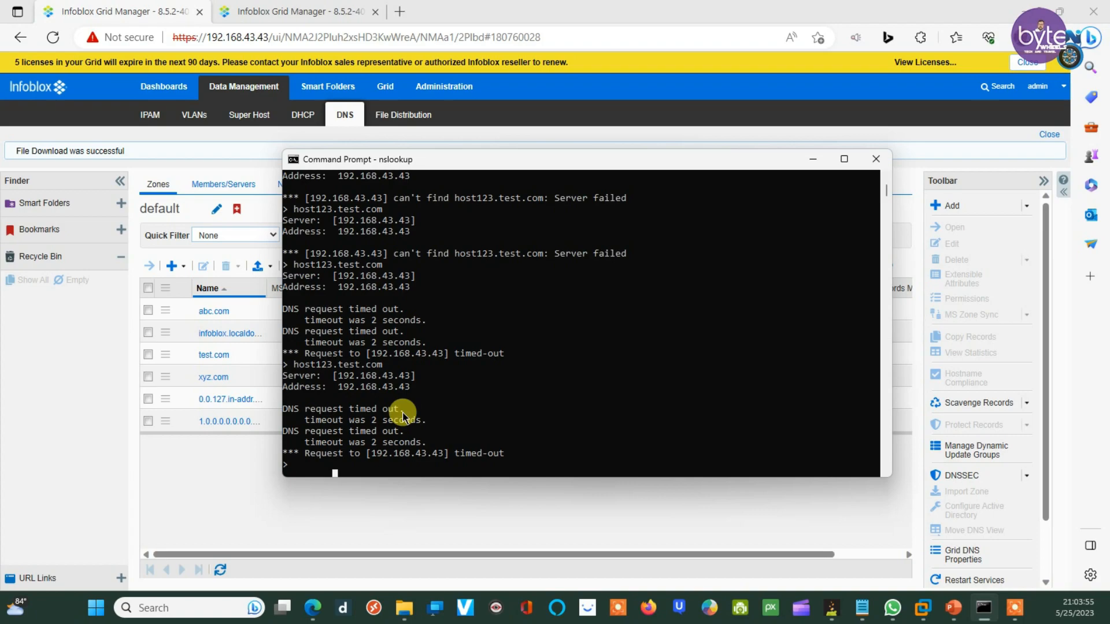
key("Up")
key("Return")
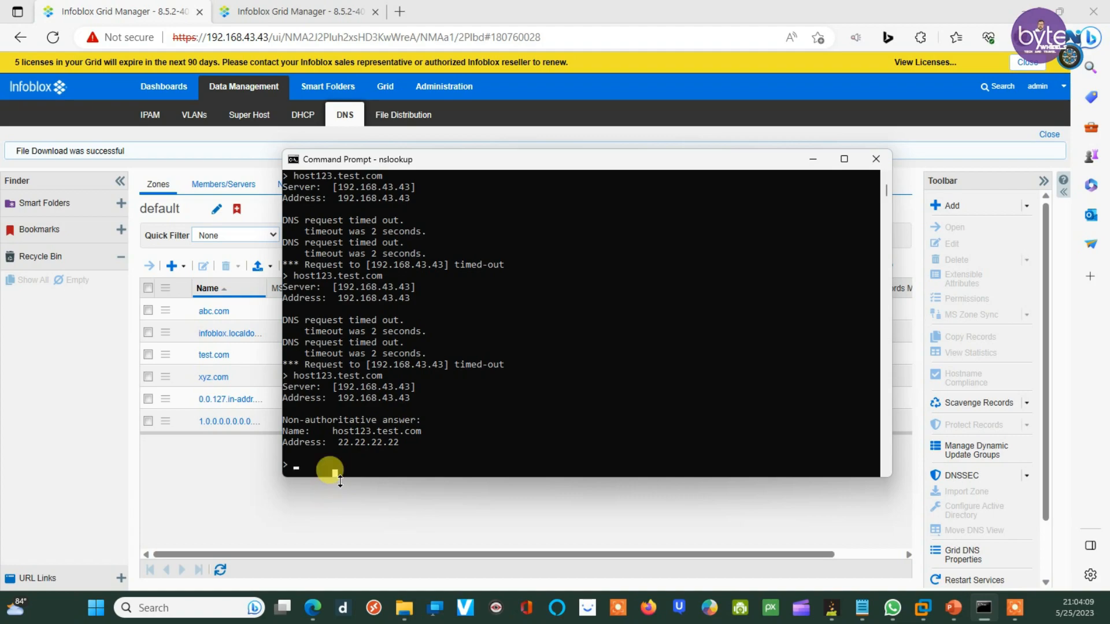
Step: Review the first grid's zones: abc.com, infoblox.localdomain authoritative, test.com stub, xyz.com forward
left_click(363, 452)
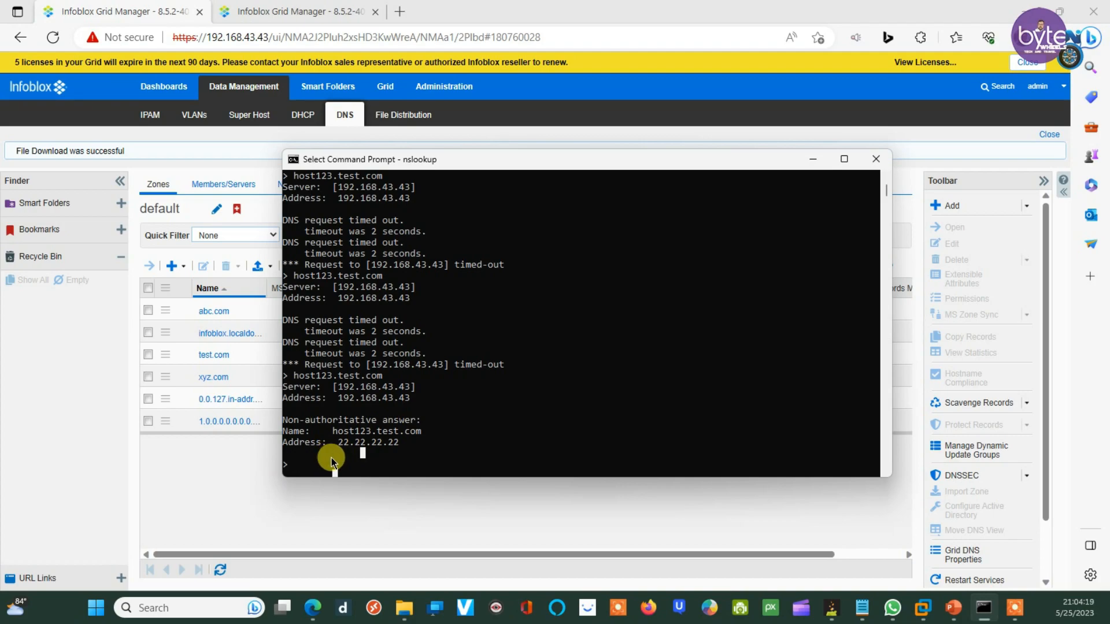
left_click(204, 477)
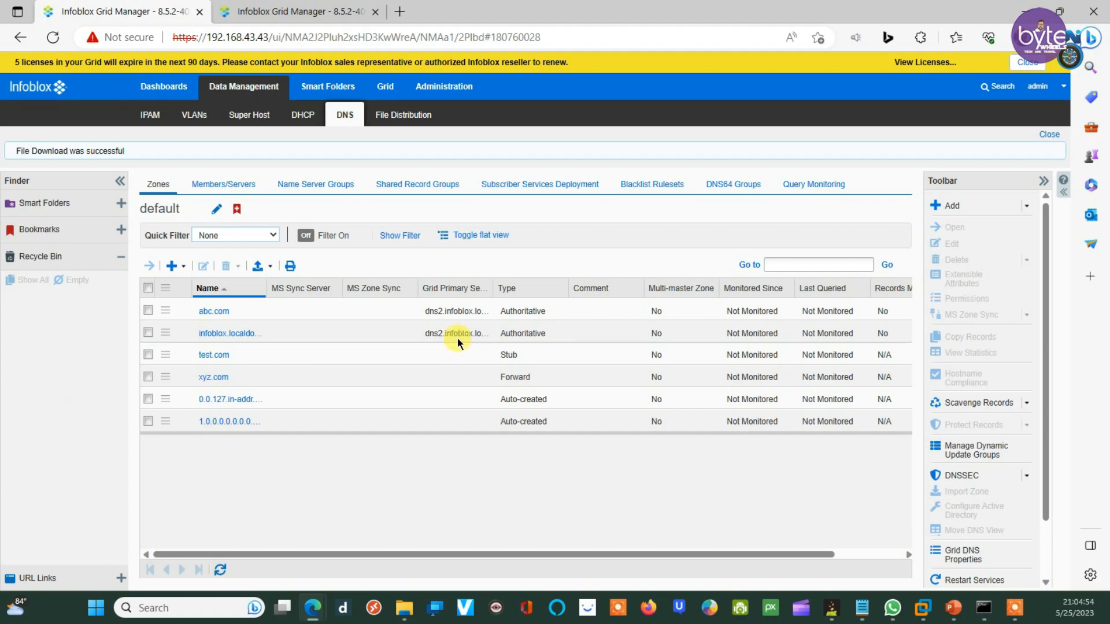
left_click(1007, 607)
left_click(719, 591)
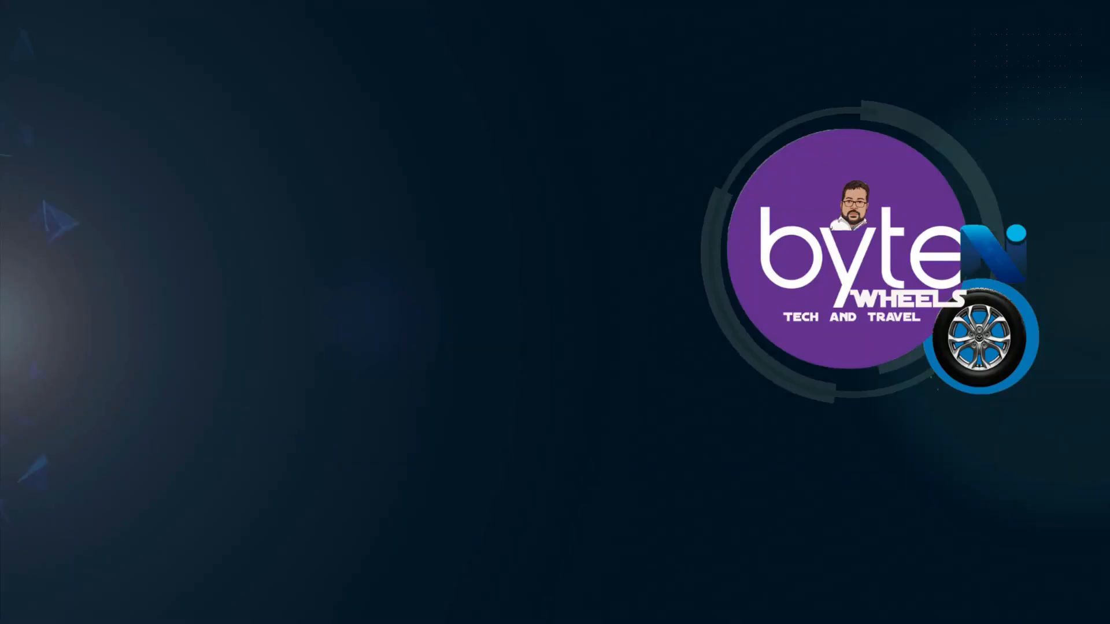